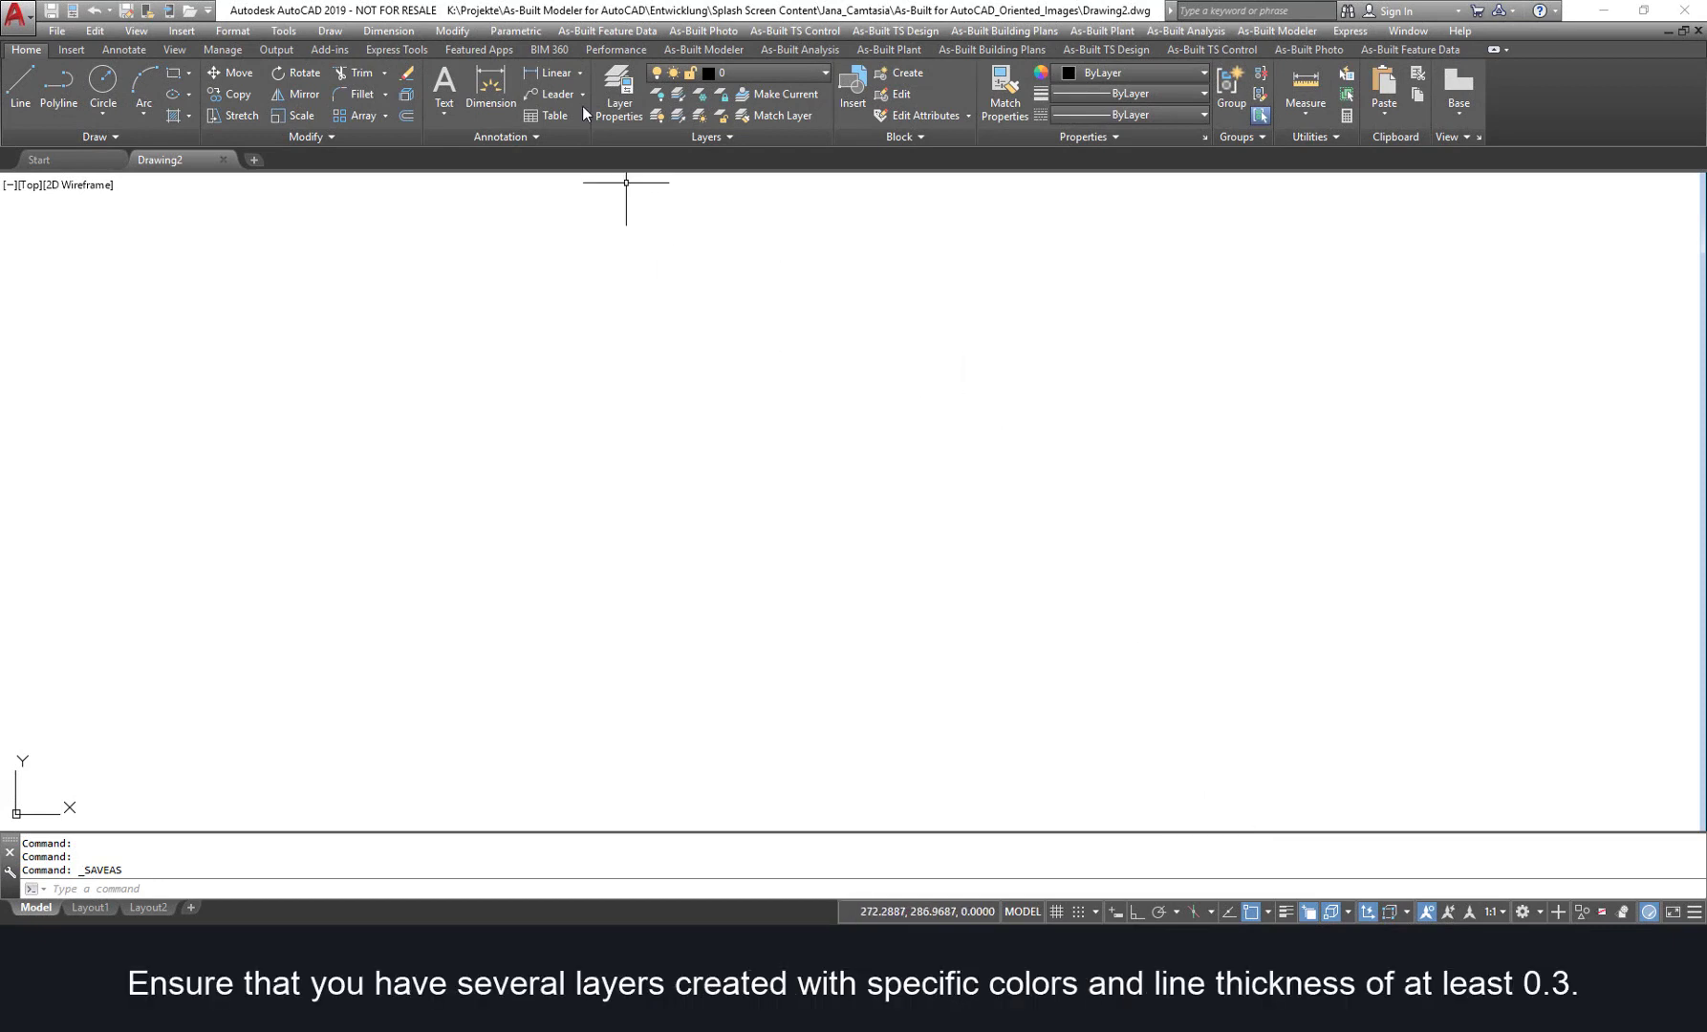
Step: Set photos as the current layer from the Layer drop-down
{"action": "left_click", "coordinate": [817, 75]}
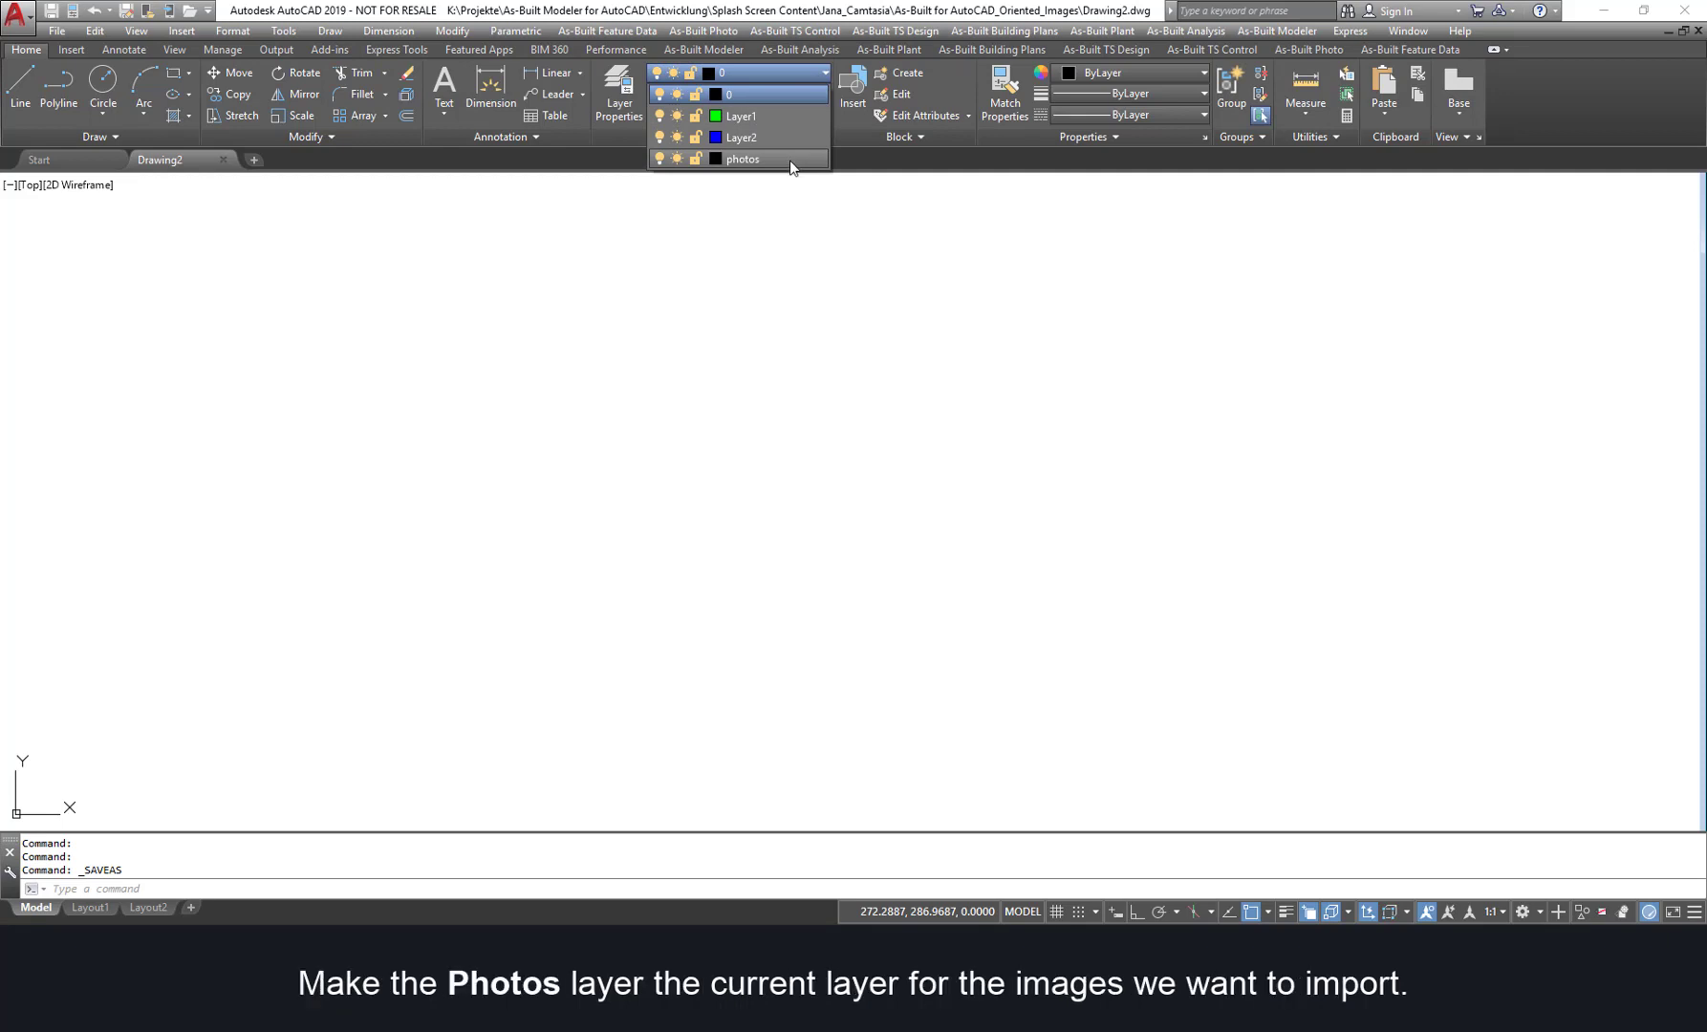
{"action": "left_click", "coordinate": [755, 159]}
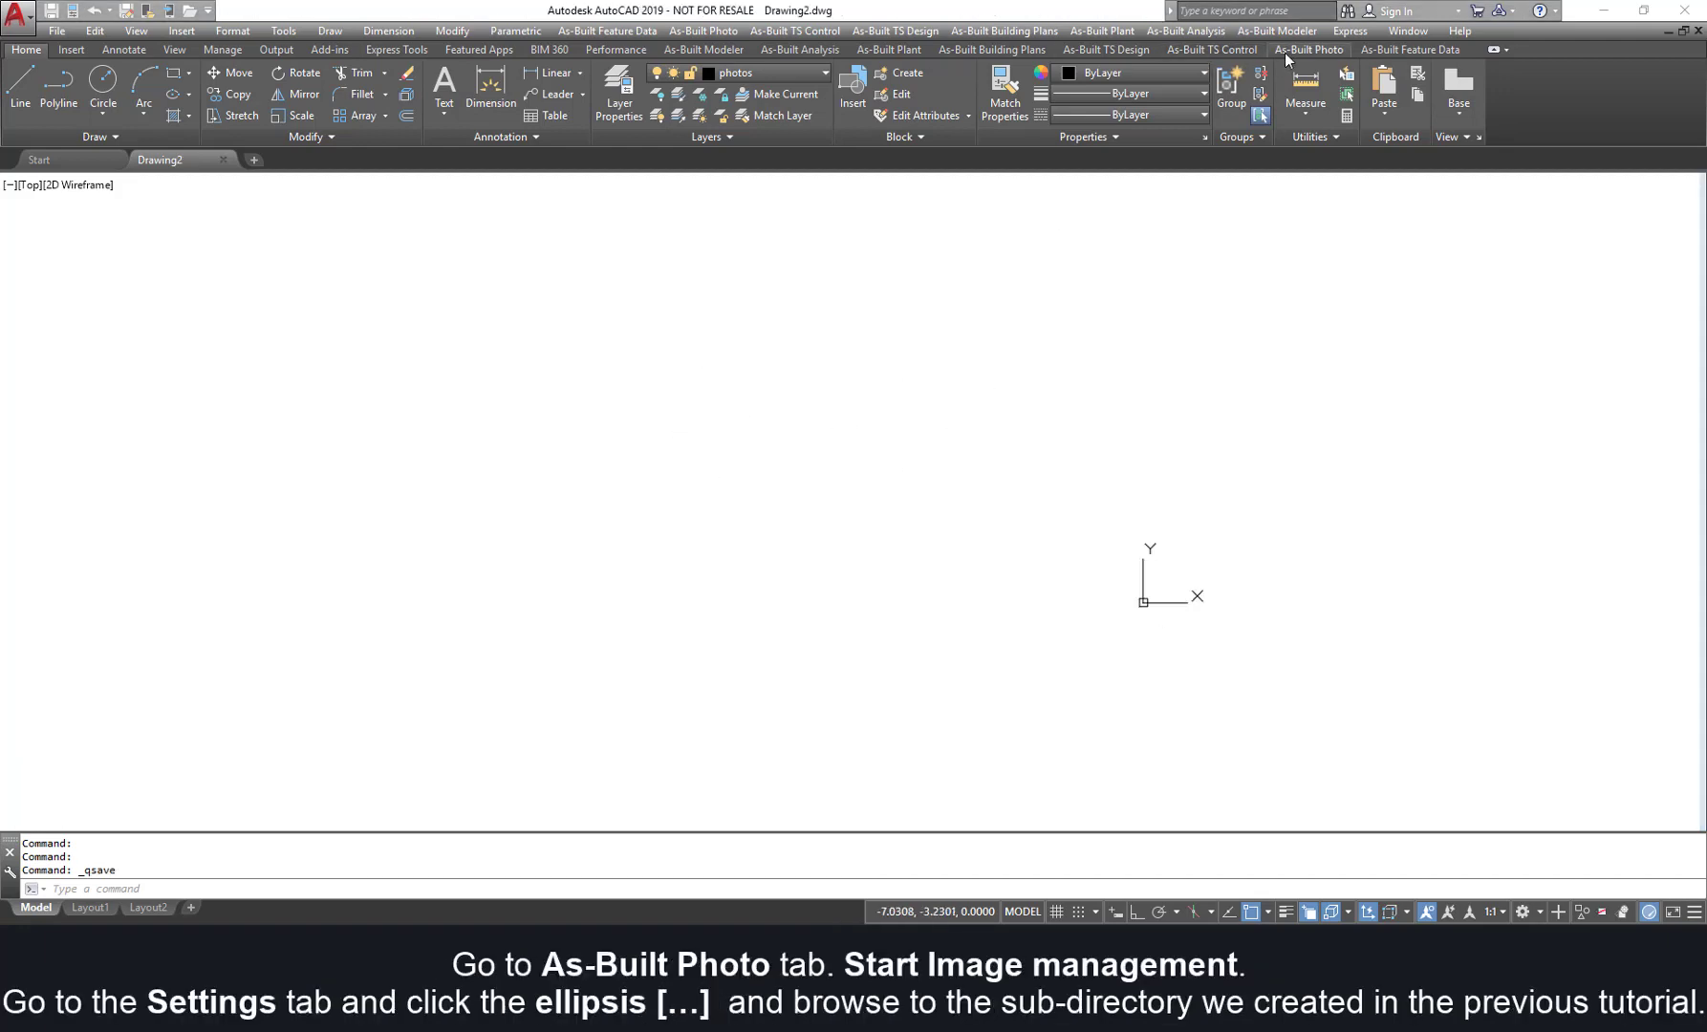
Step: Set Old_Factory_Building_AgiSoft as the additional oriented-images folder in Image management settings, then close the palette
{"action": "left_click", "coordinate": [1308, 50]}
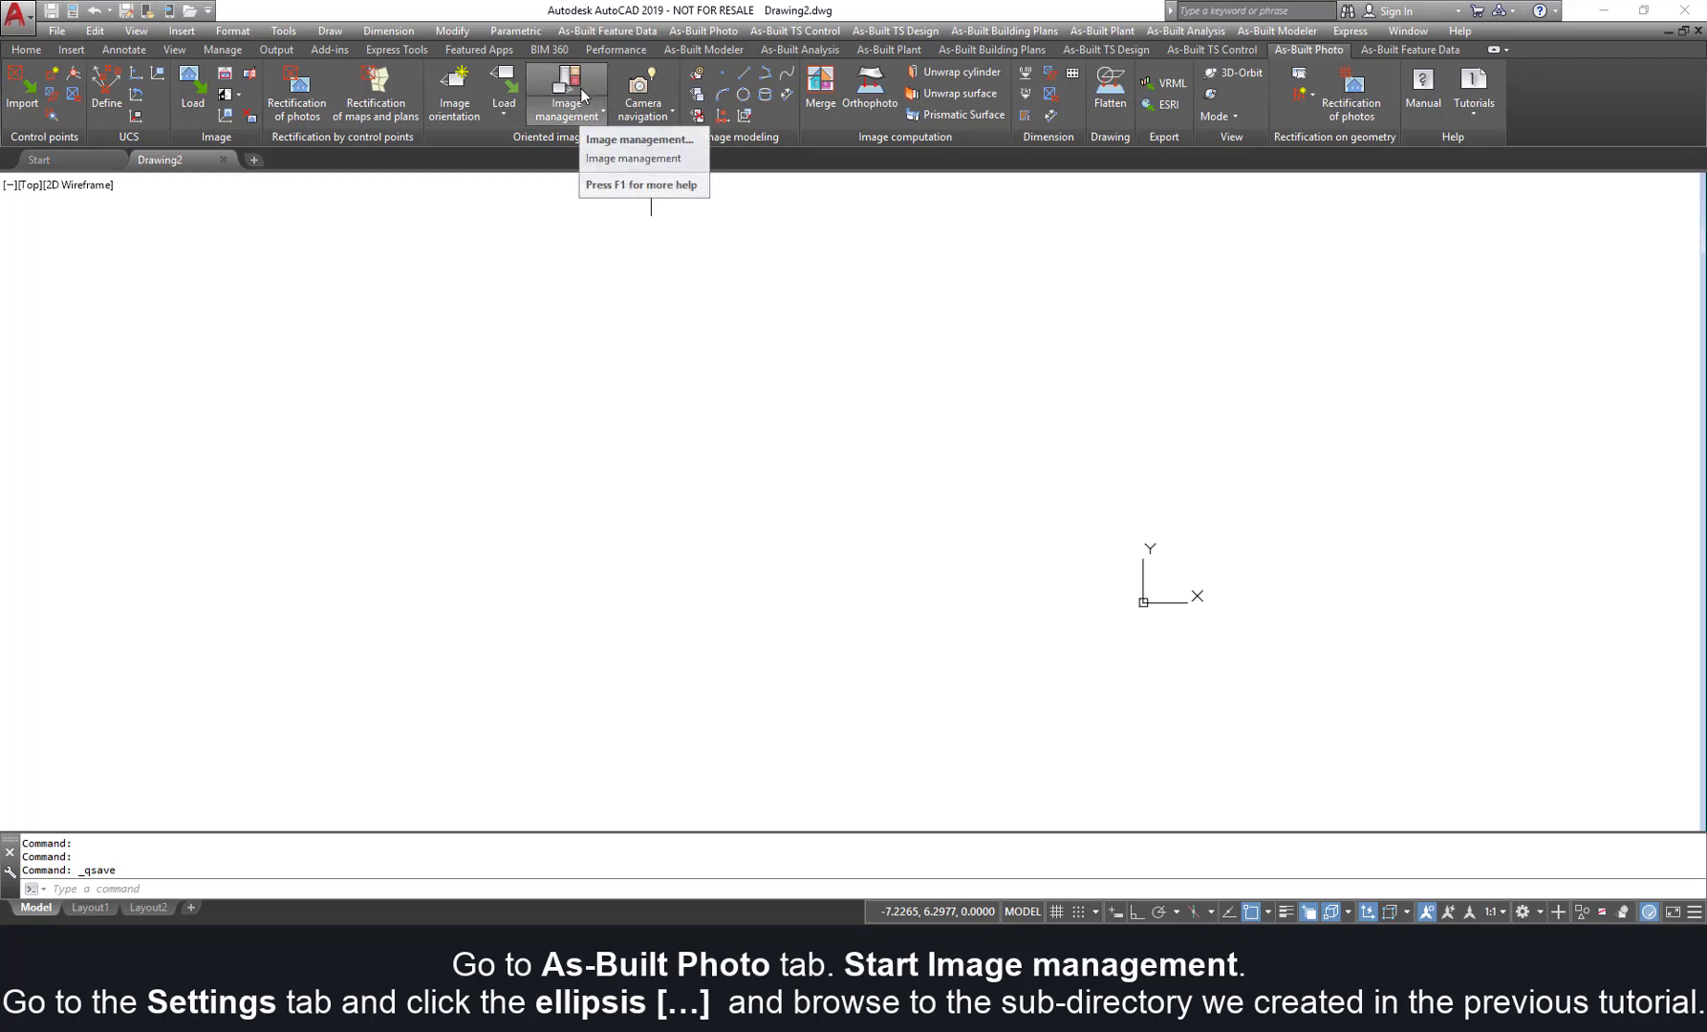
{"action": "left_click", "coordinate": [567, 91]}
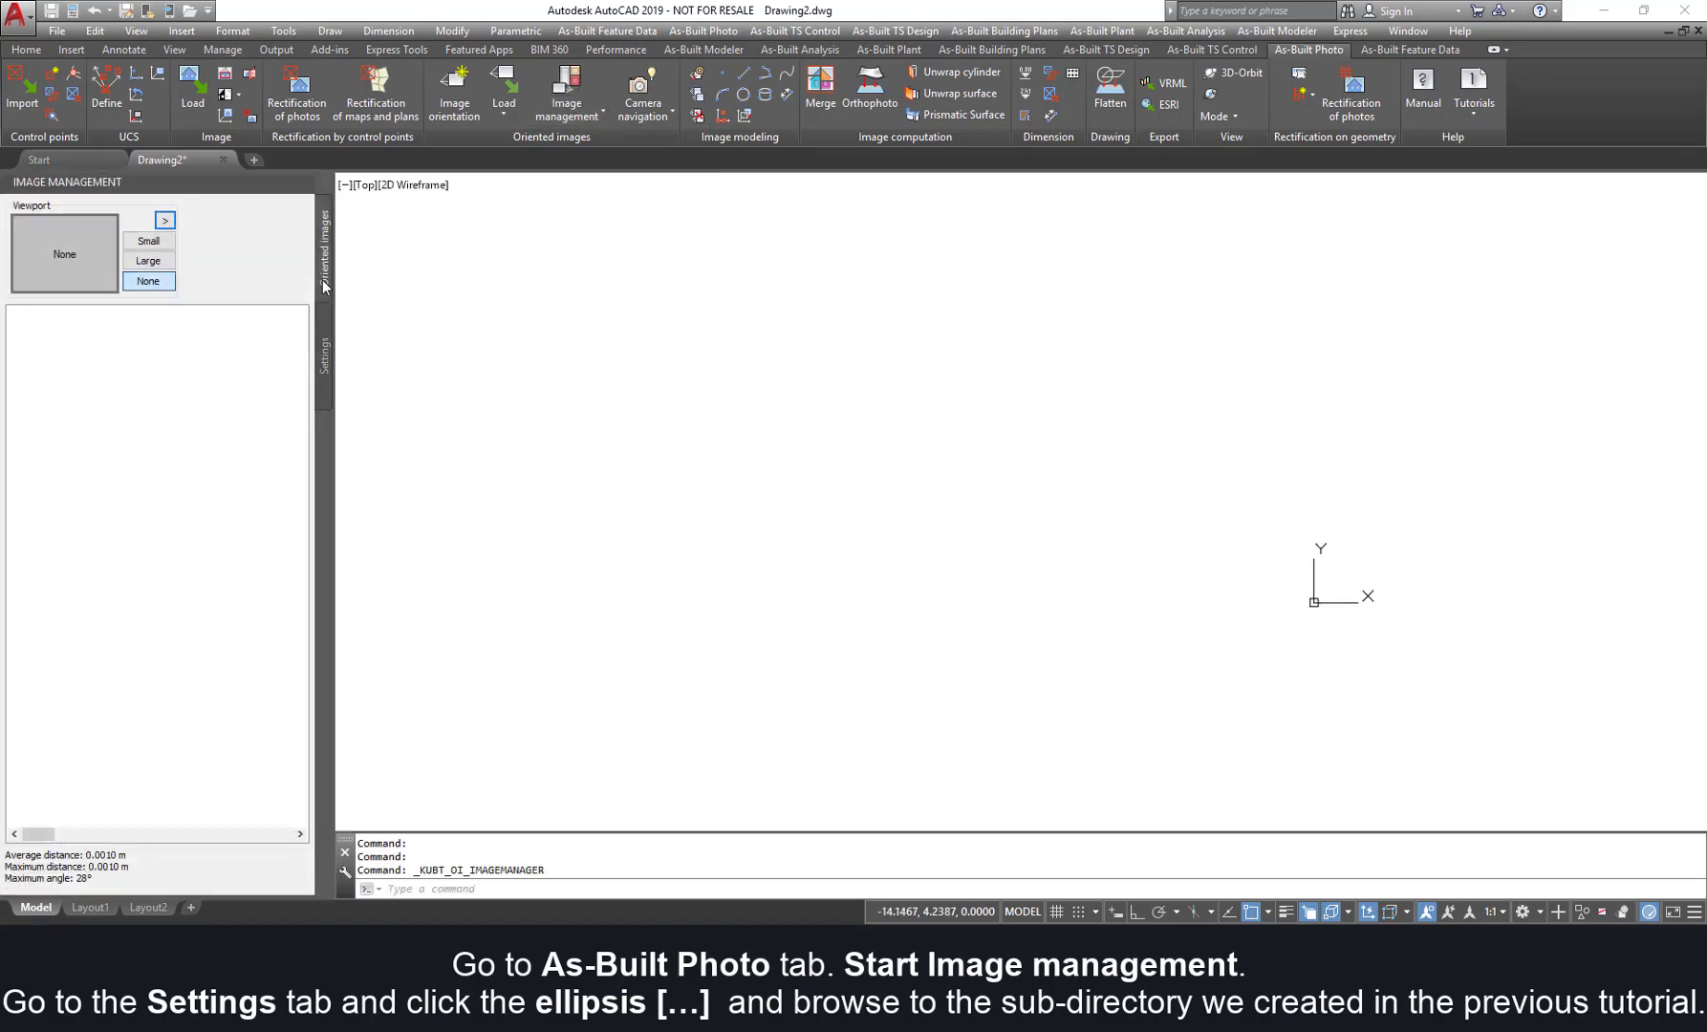
{"action": "left_click", "coordinate": [325, 339]}
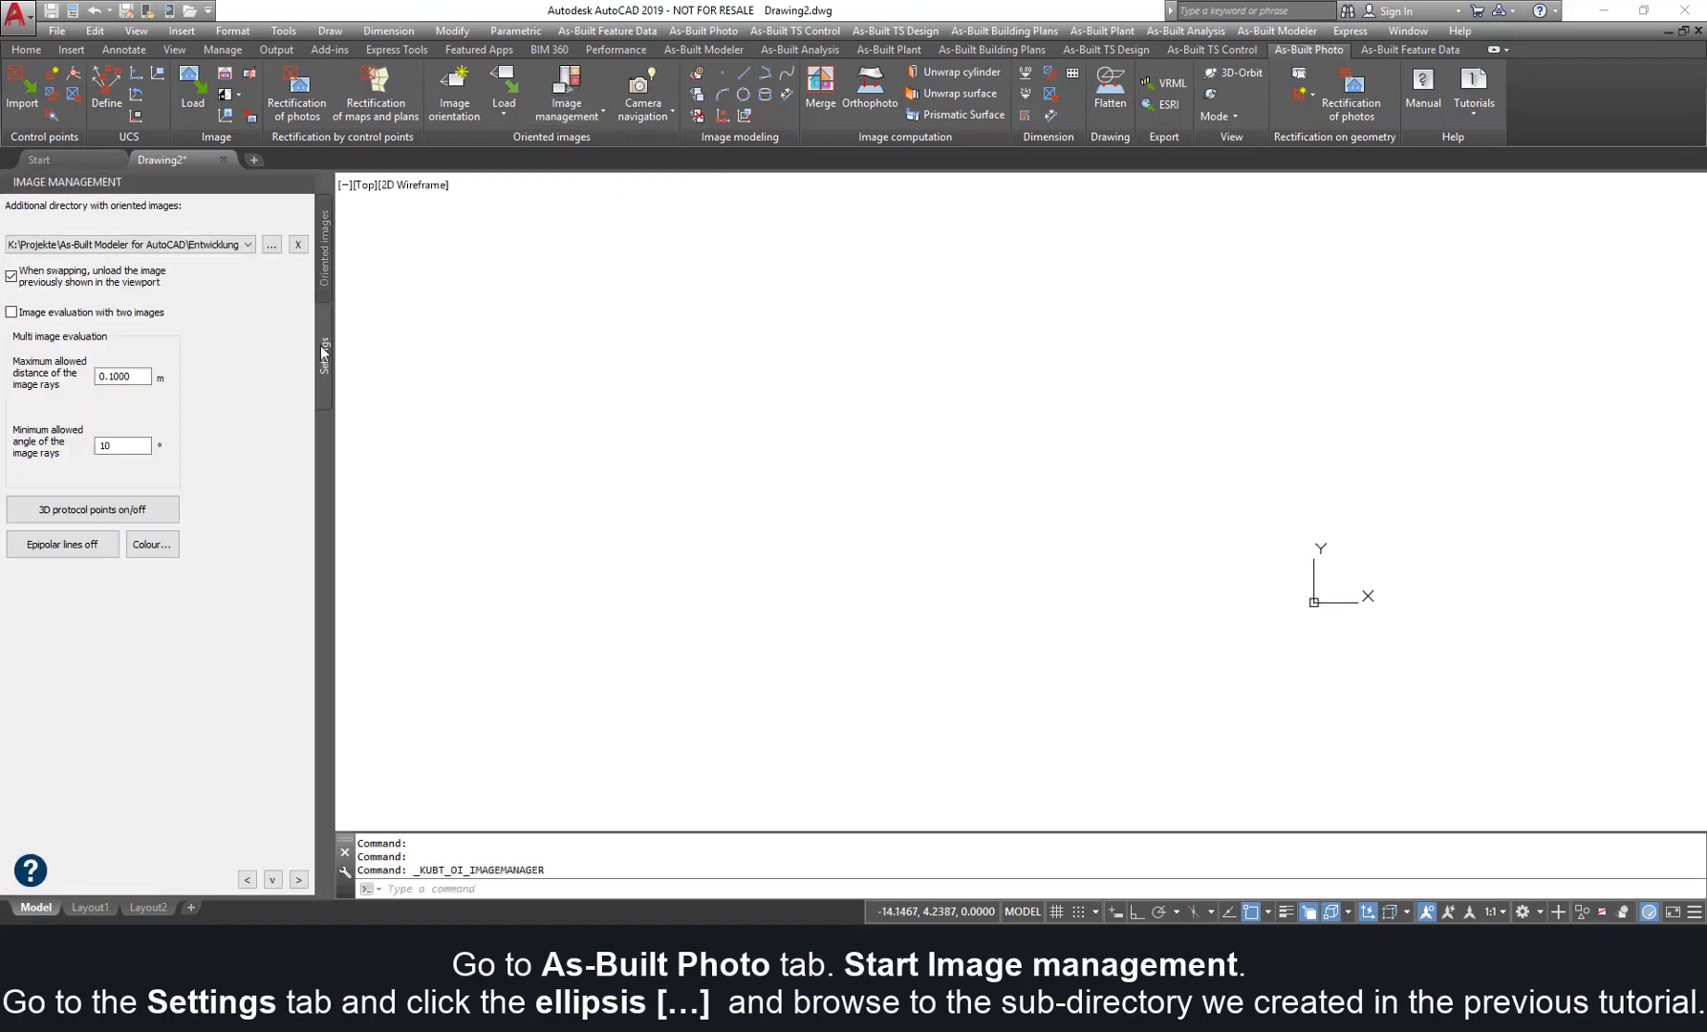
{"action": "left_click", "coordinate": [272, 246]}
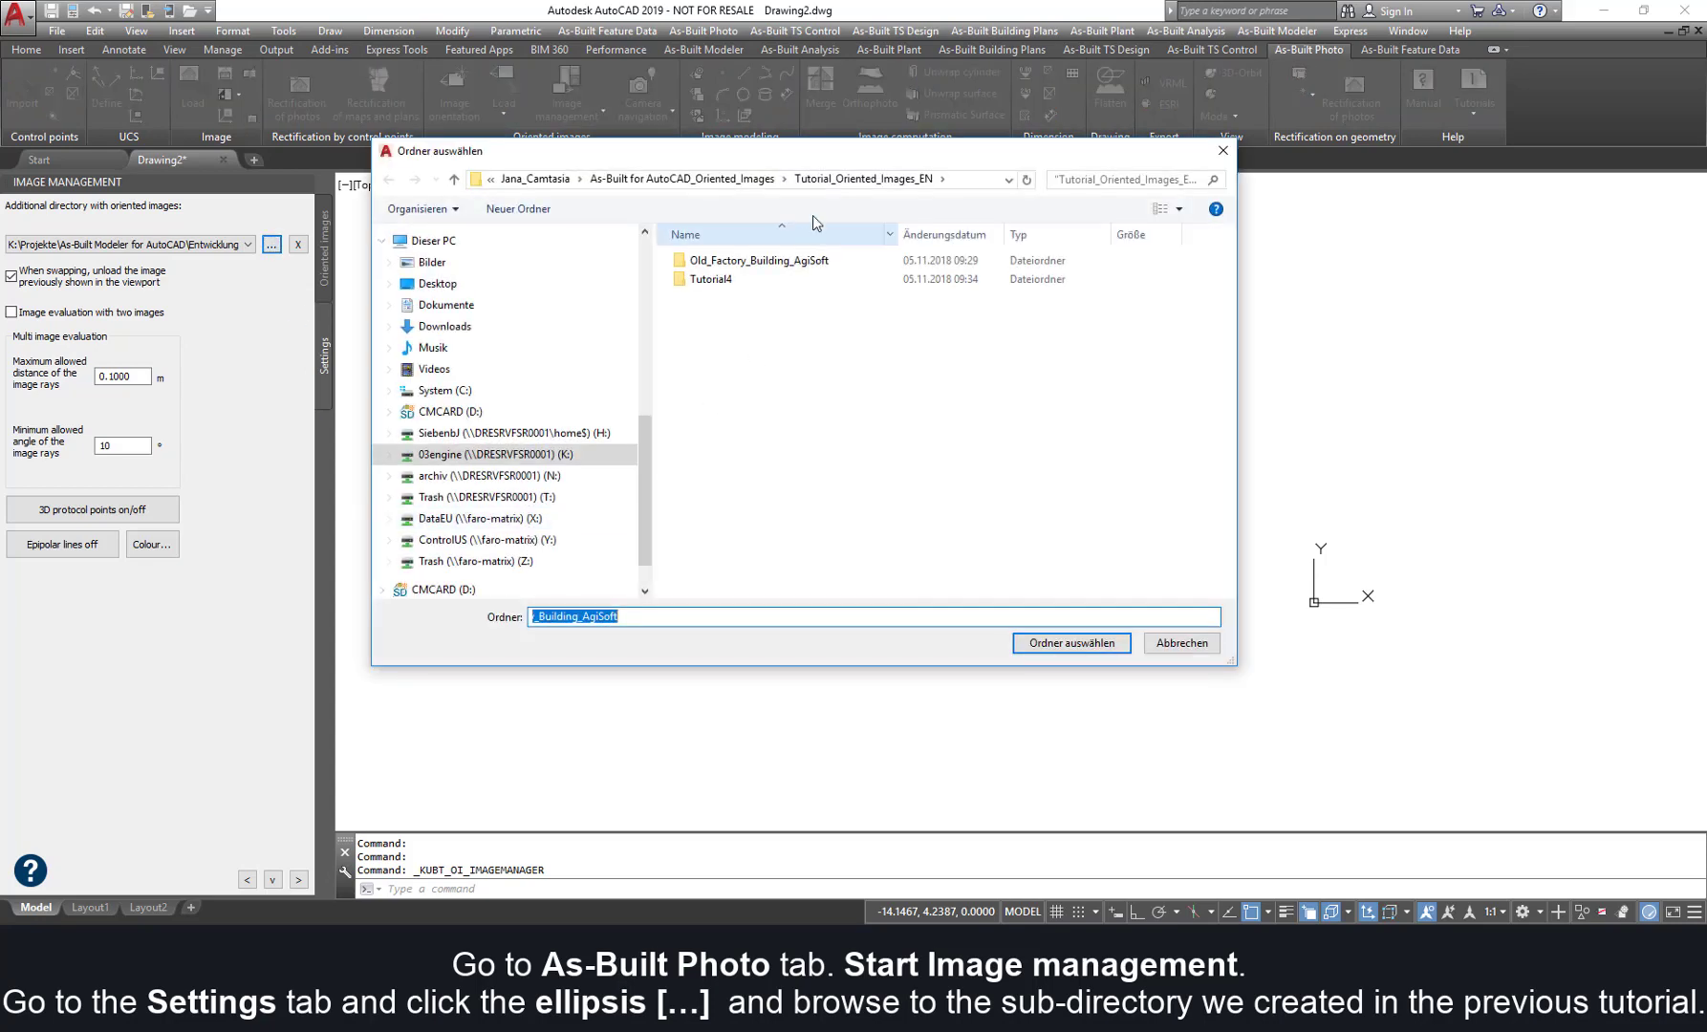
{"action": "left_click", "coordinate": [782, 273]}
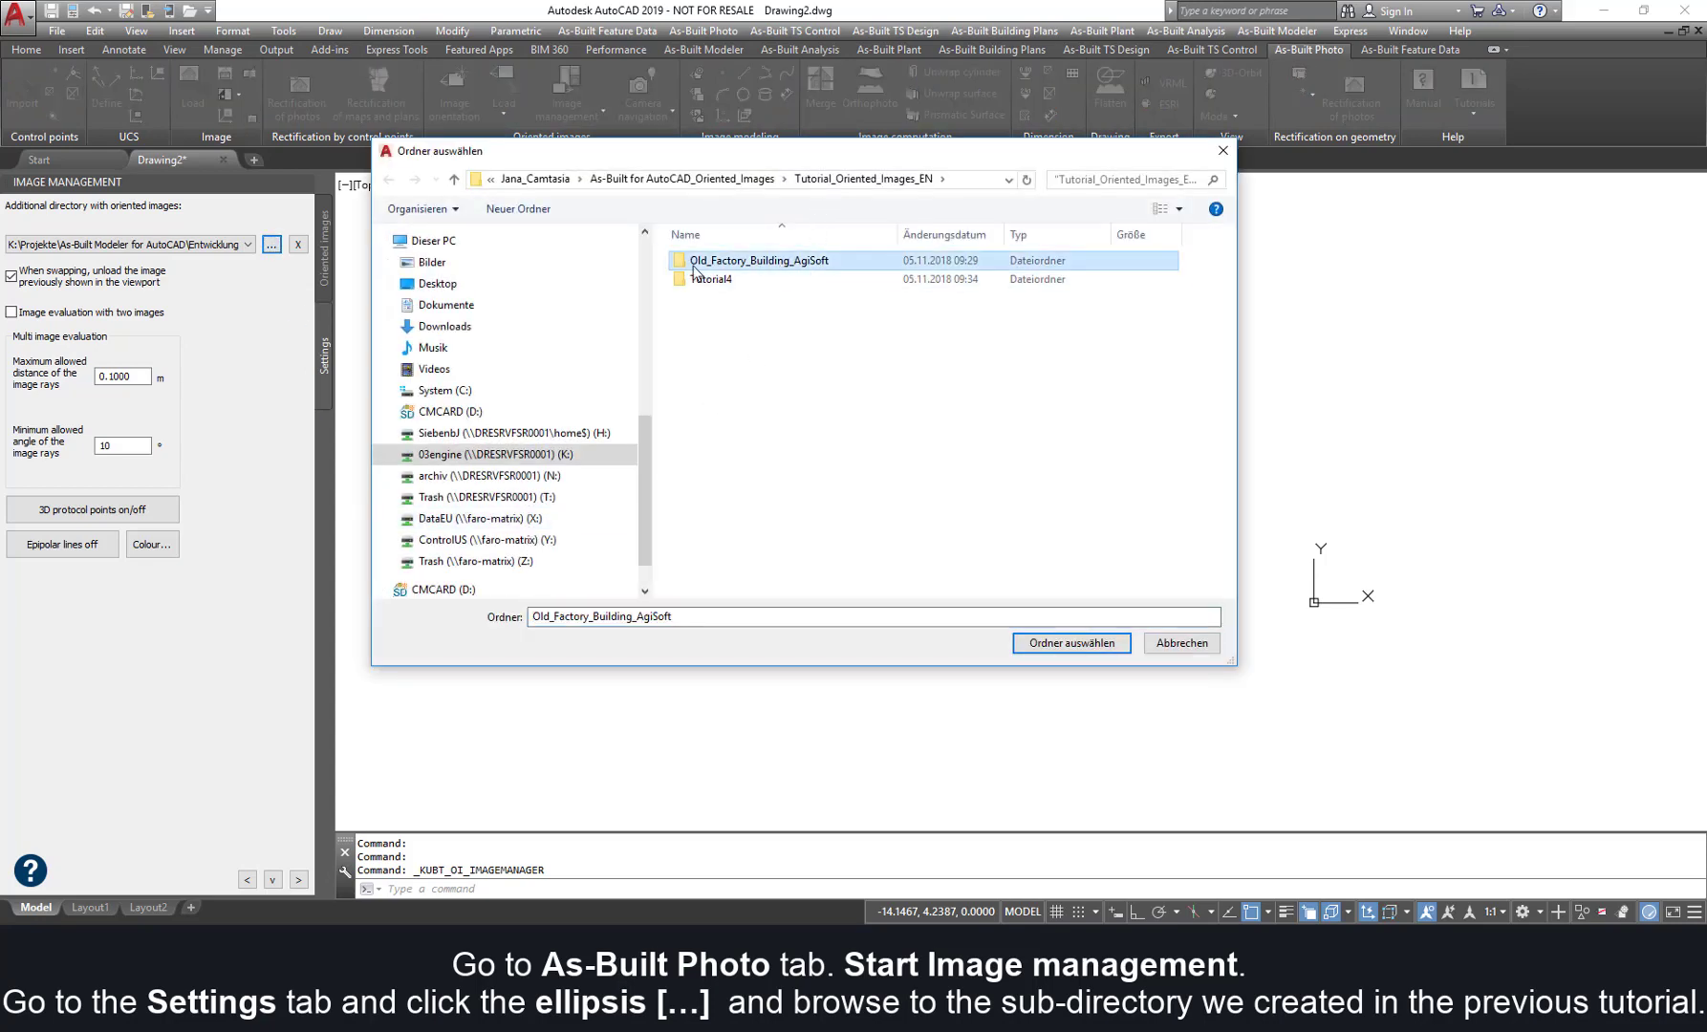
{"action": "double_click", "coordinate": [698, 271]}
{"action": "key", "text": "Return"}
{"action": "left_click", "coordinate": [327, 279]}
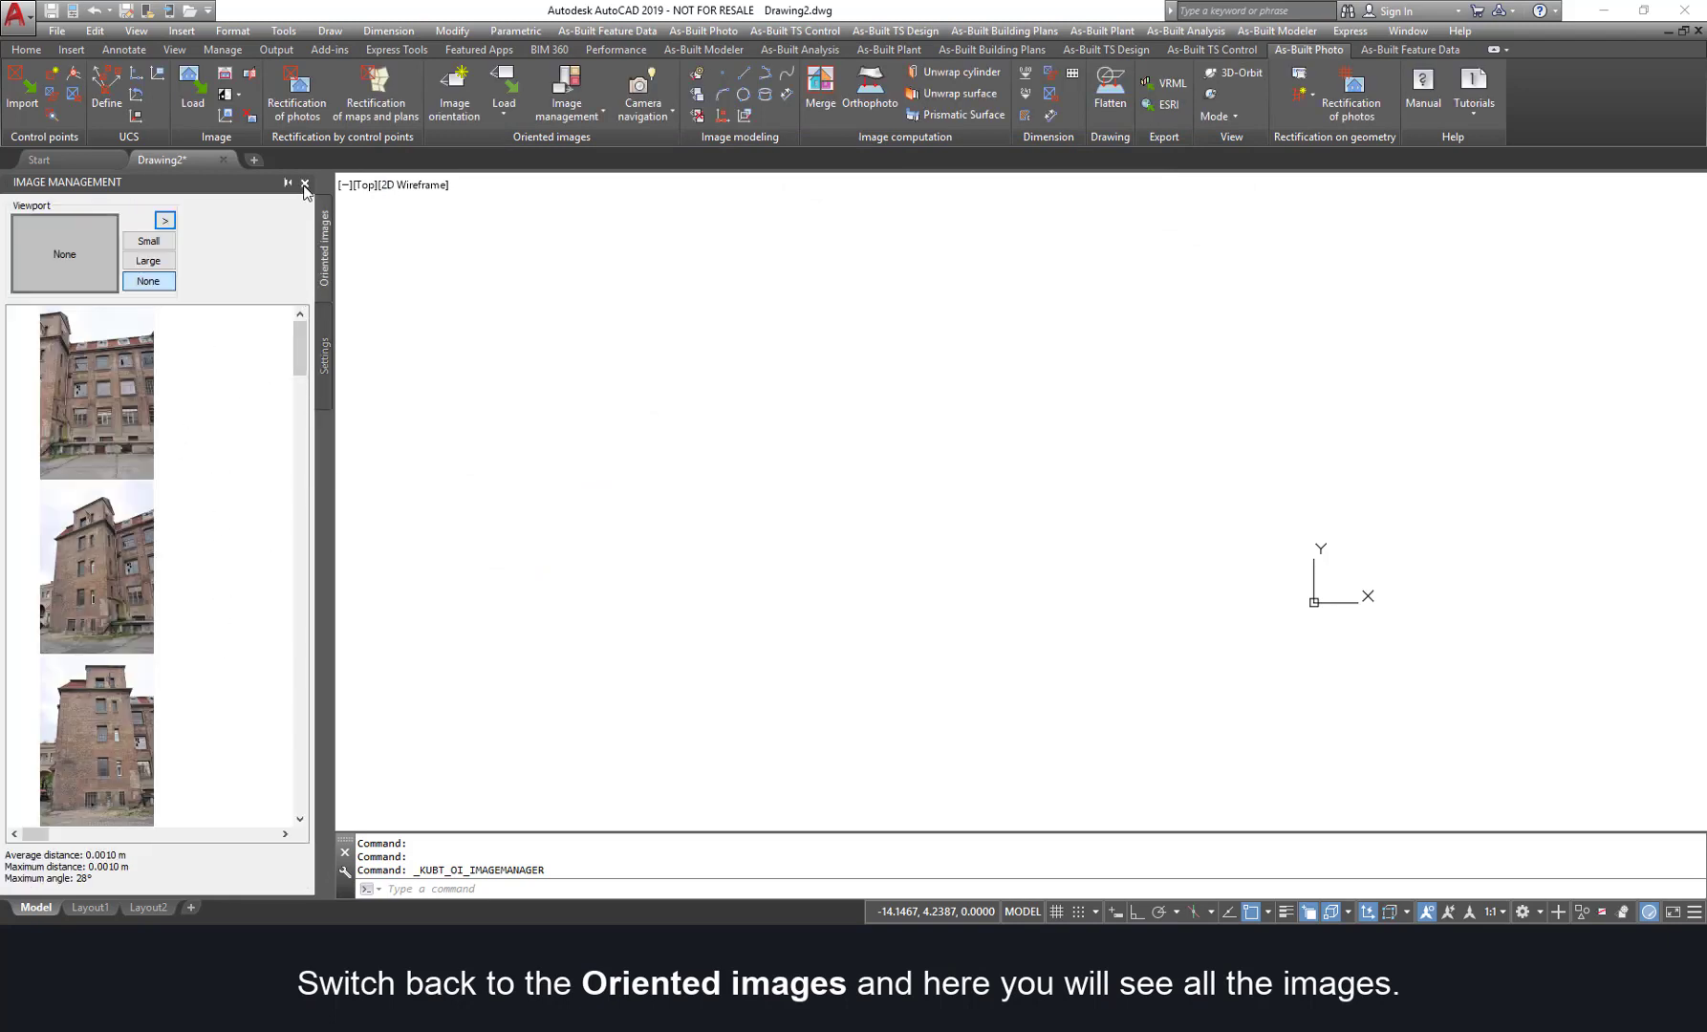
{"action": "left_click", "coordinate": [304, 184]}
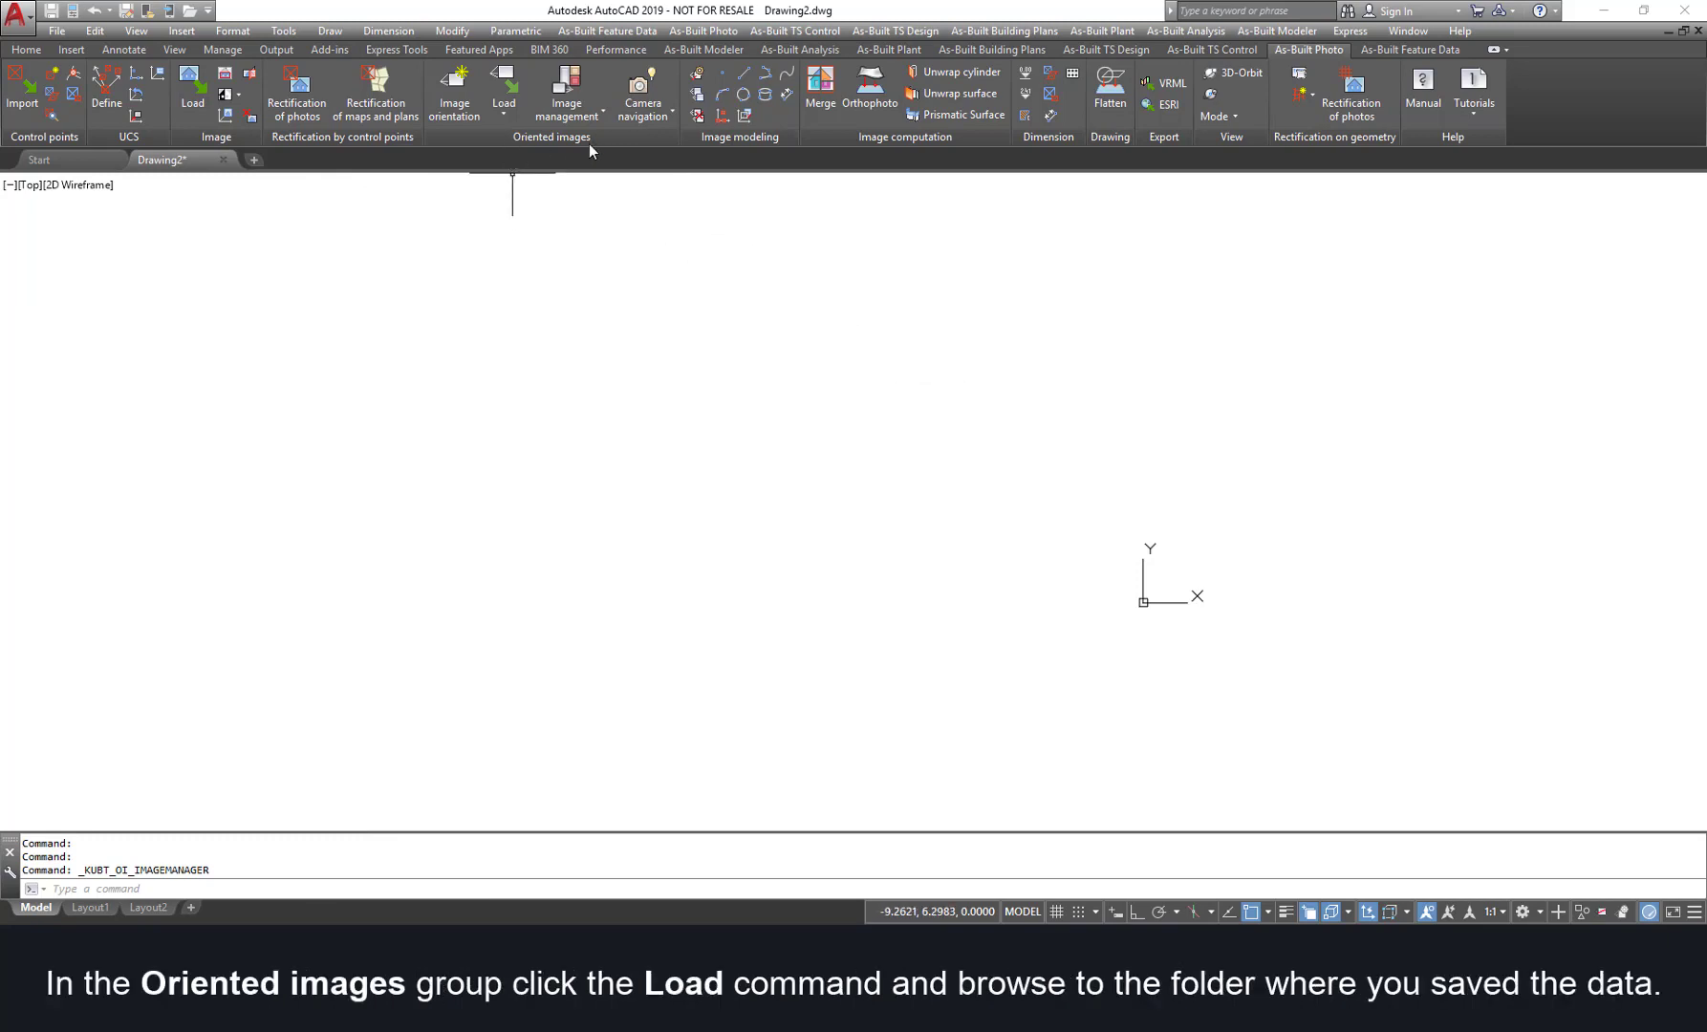
Step: Load DSC_0027_o.ori and the second .ori file from Tutorial4, then pan to view the camera pyramids
{"action": "left_click", "coordinate": [506, 83]}
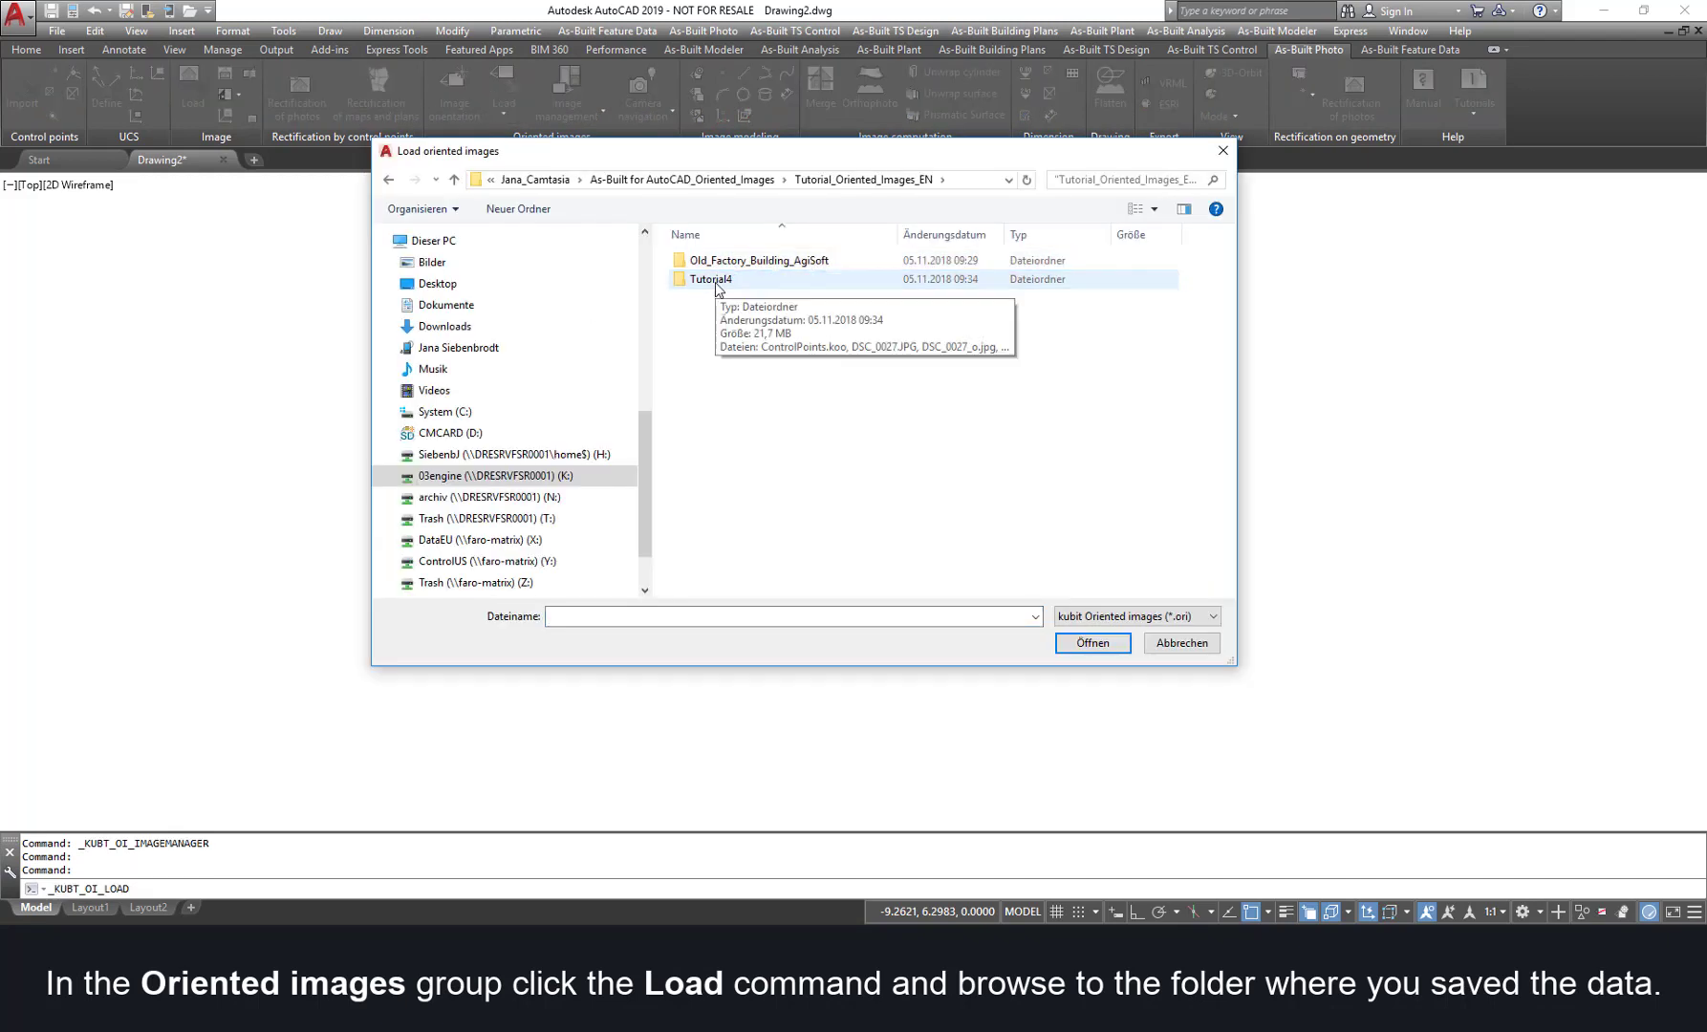
{"action": "double_click", "coordinate": [713, 279]}
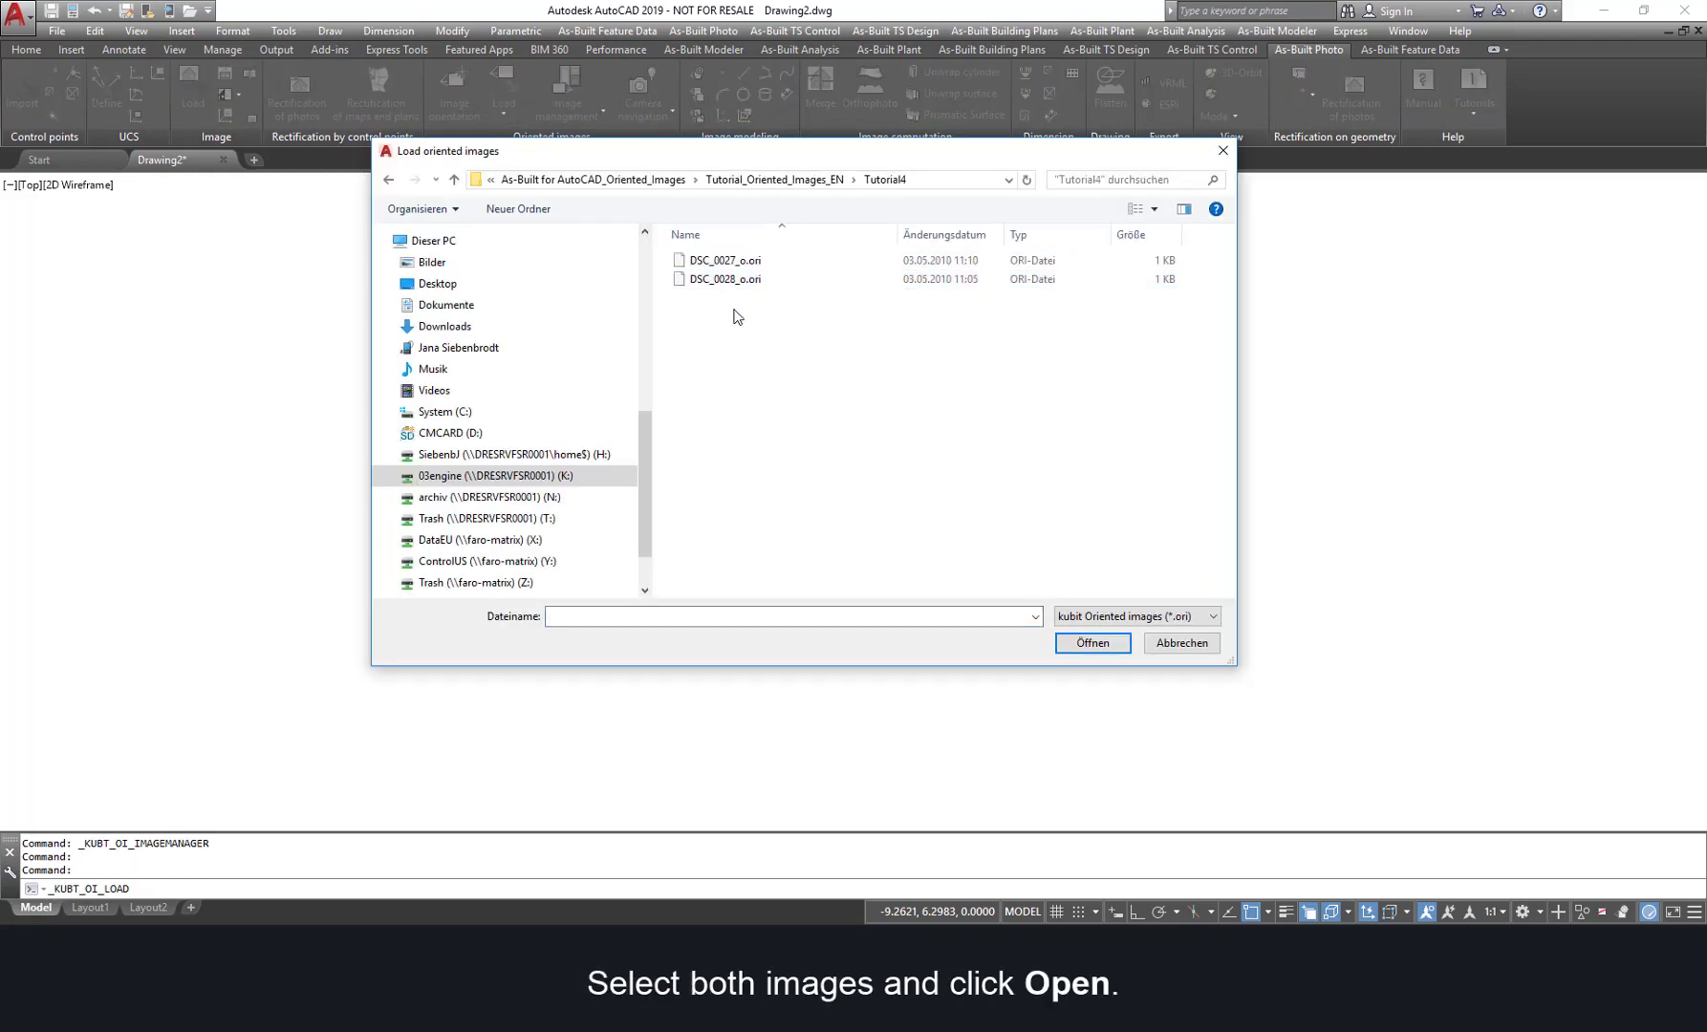
{"action": "left_click", "coordinate": [724, 261]}
{"action": "left_click", "coordinate": [725, 280], "text": "shift"}
{"action": "left_click", "coordinate": [1090, 643]}
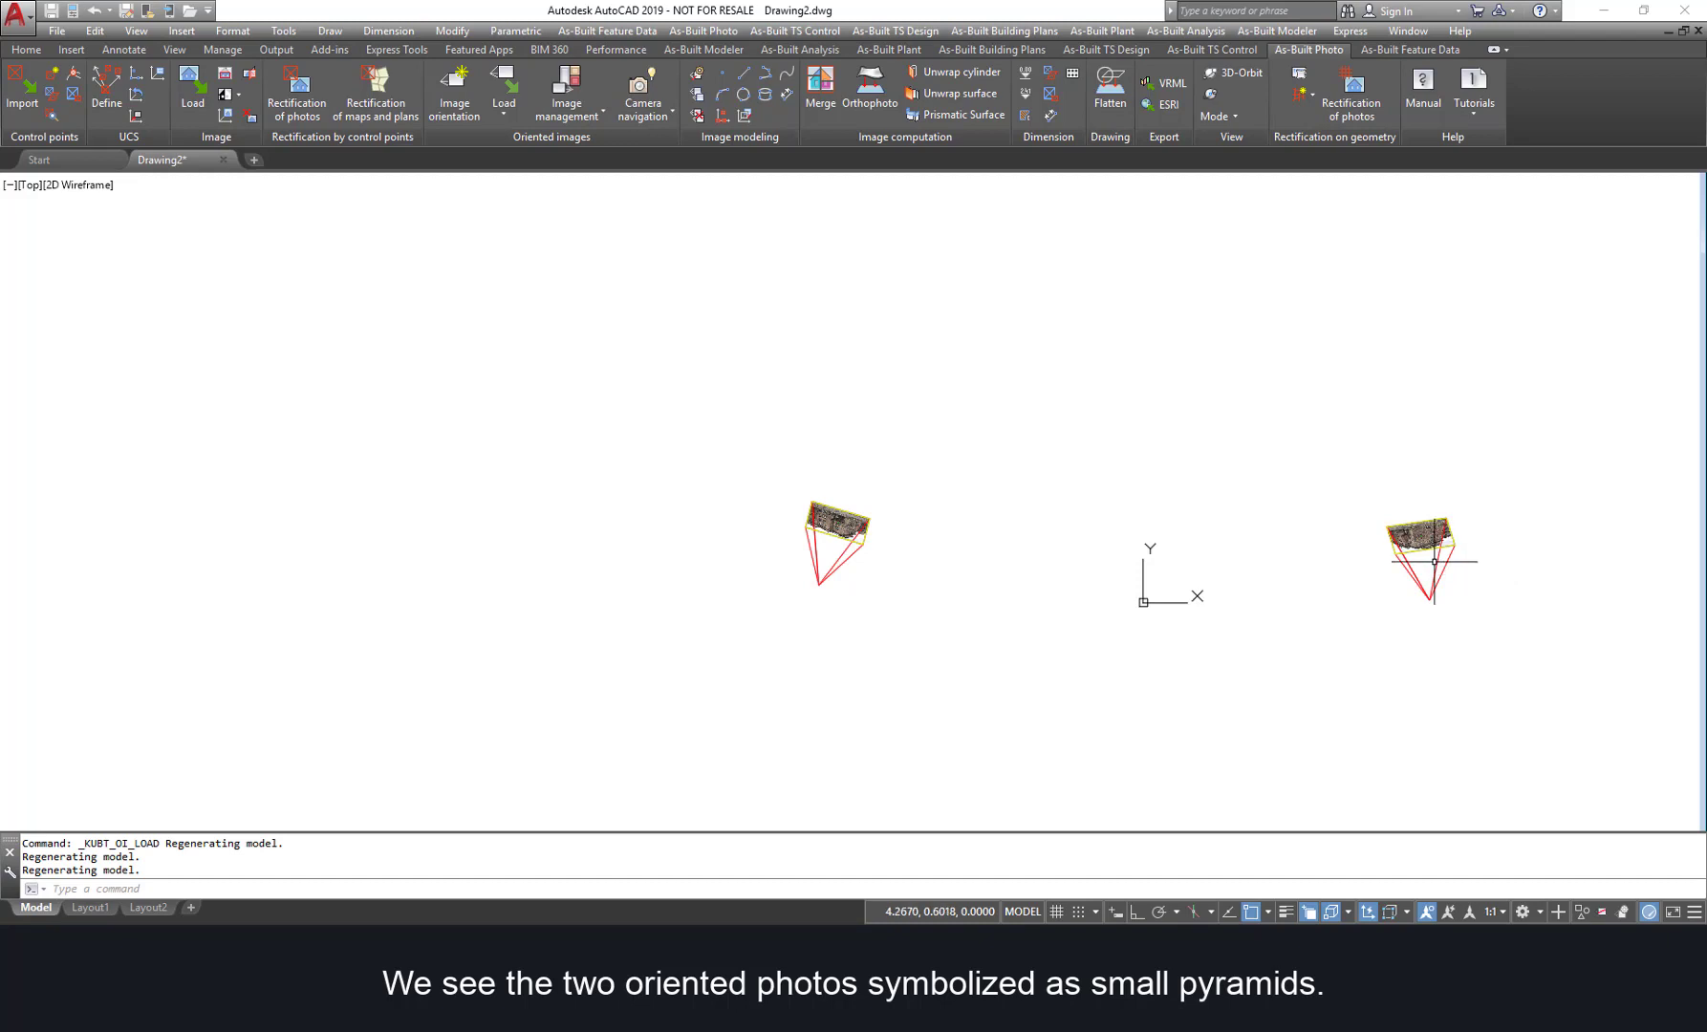
{"action": "middle_click_drag", "start_coordinate": [1434, 566], "coordinate": [1259, 572]}
{"action": "scroll", "coordinate": [1259, 565], "scroll_direction": "up", "scroll_amount": 4}
{"action": "scroll", "coordinate": [1259, 565], "scroll_direction": "down", "scroll_amount": 4}
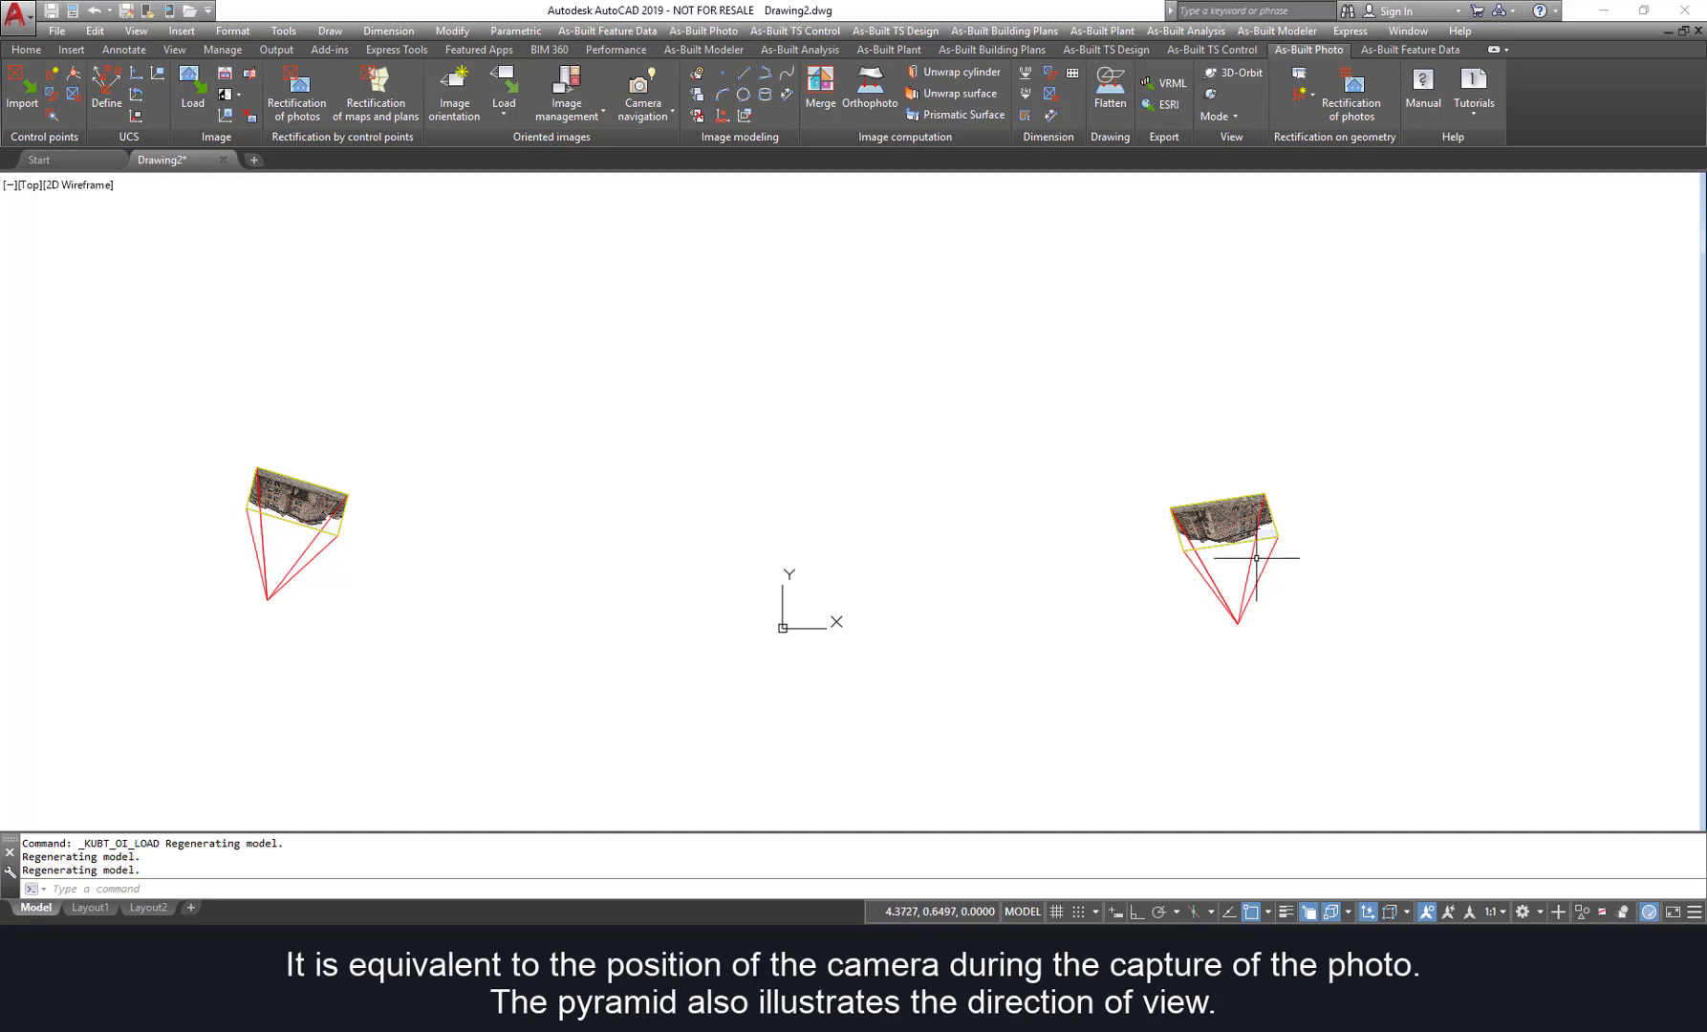
{"action": "scroll", "coordinate": [1230, 545], "scroll_direction": "up", "scroll_amount": 2}
{"action": "scroll", "coordinate": [1230, 545], "scroll_direction": "down", "scroll_amount": 1}
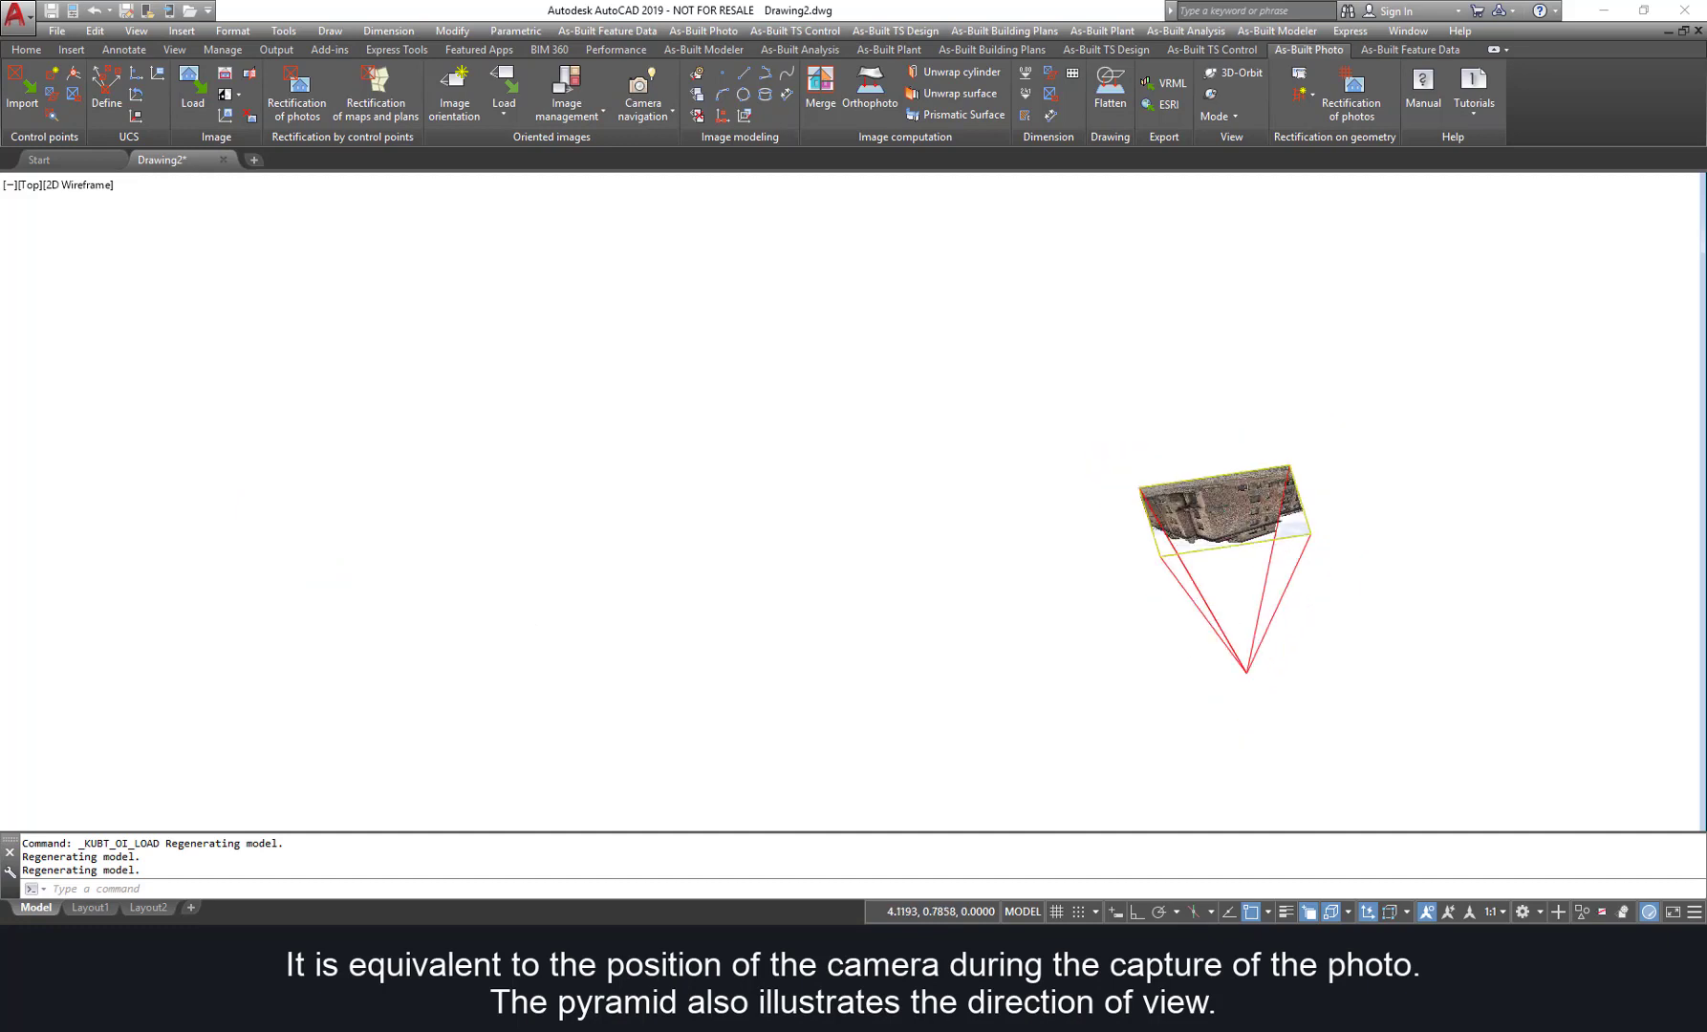
{"action": "scroll", "coordinate": [1230, 545], "scroll_direction": "down", "scroll_amount": 3}
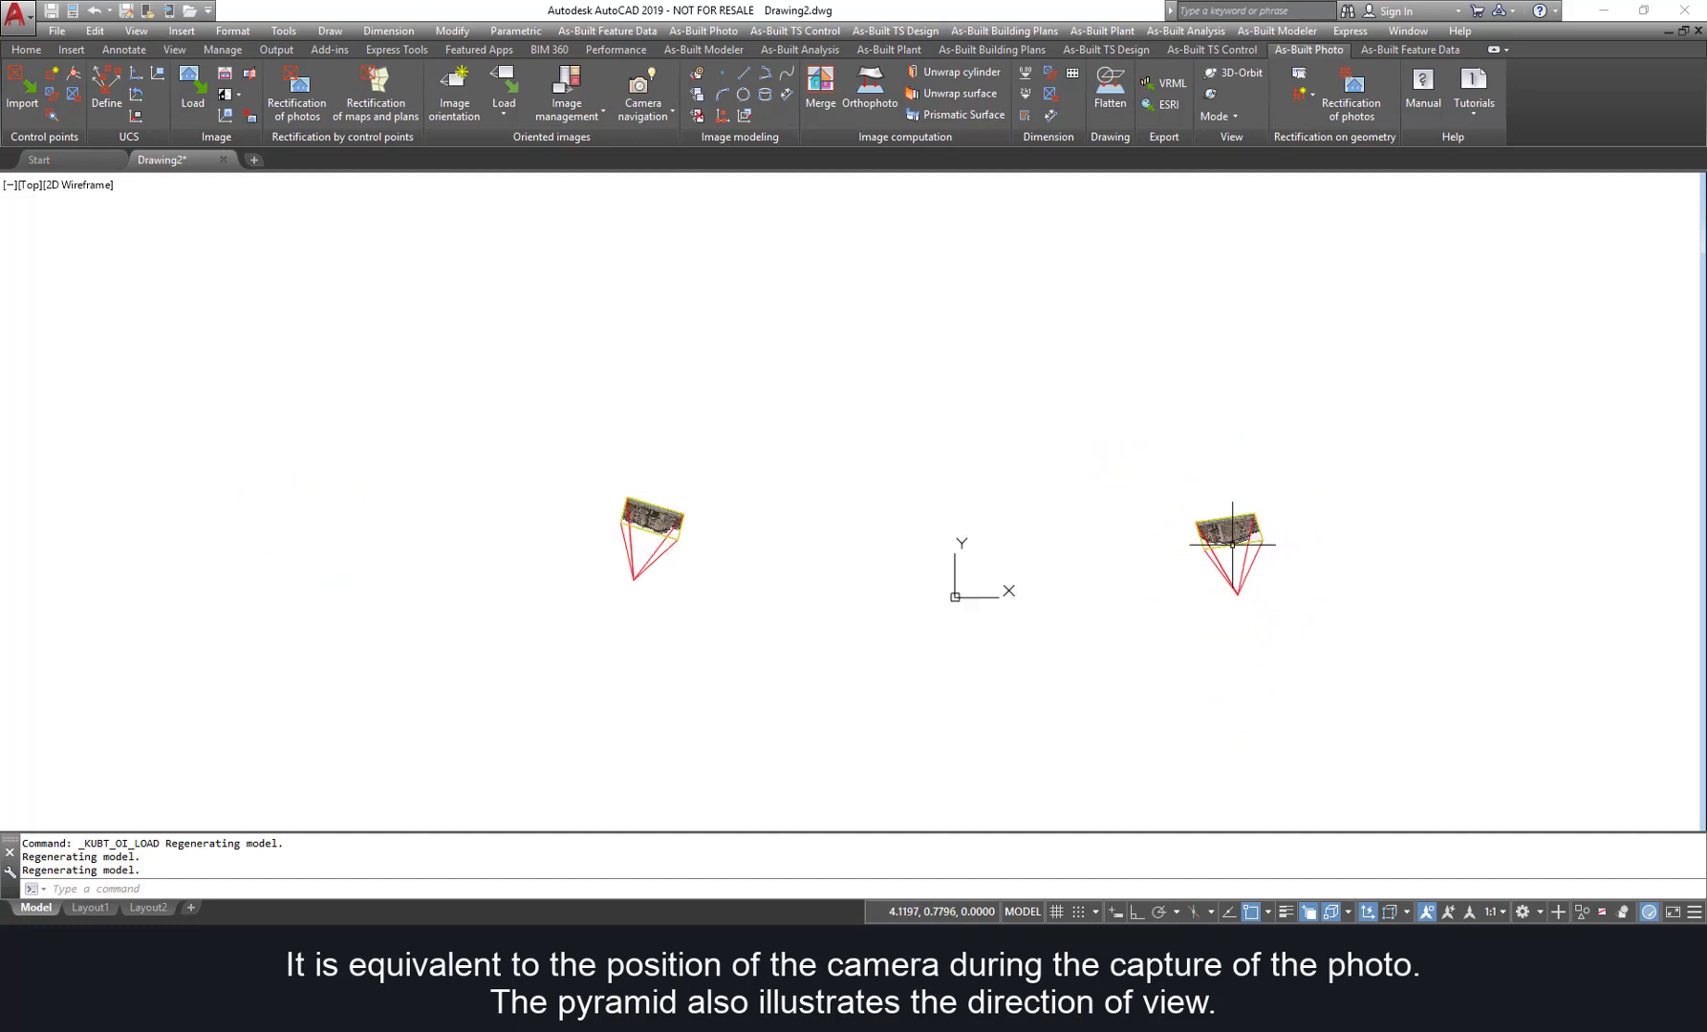
Step: Remove the additional oriented-images folder in Image management settings and return to the image list
{"action": "left_click", "coordinate": [572, 87]}
{"action": "left_click", "coordinate": [325, 356]}
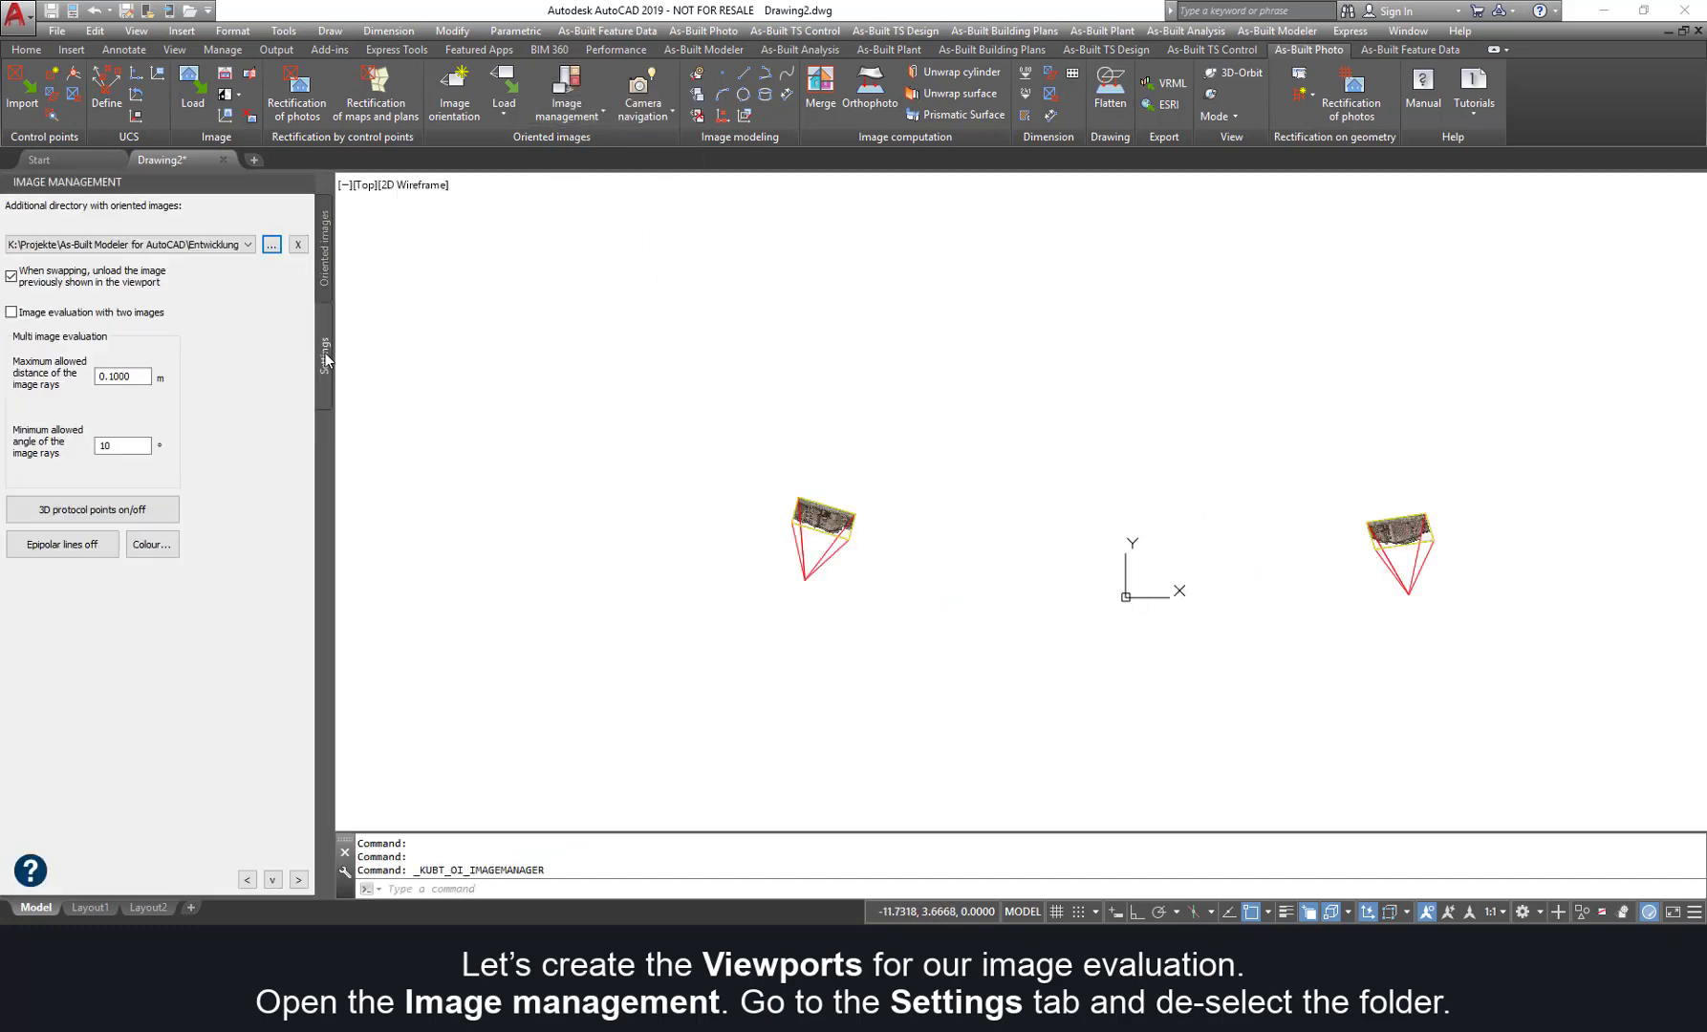
{"action": "left_click", "coordinate": [297, 246]}
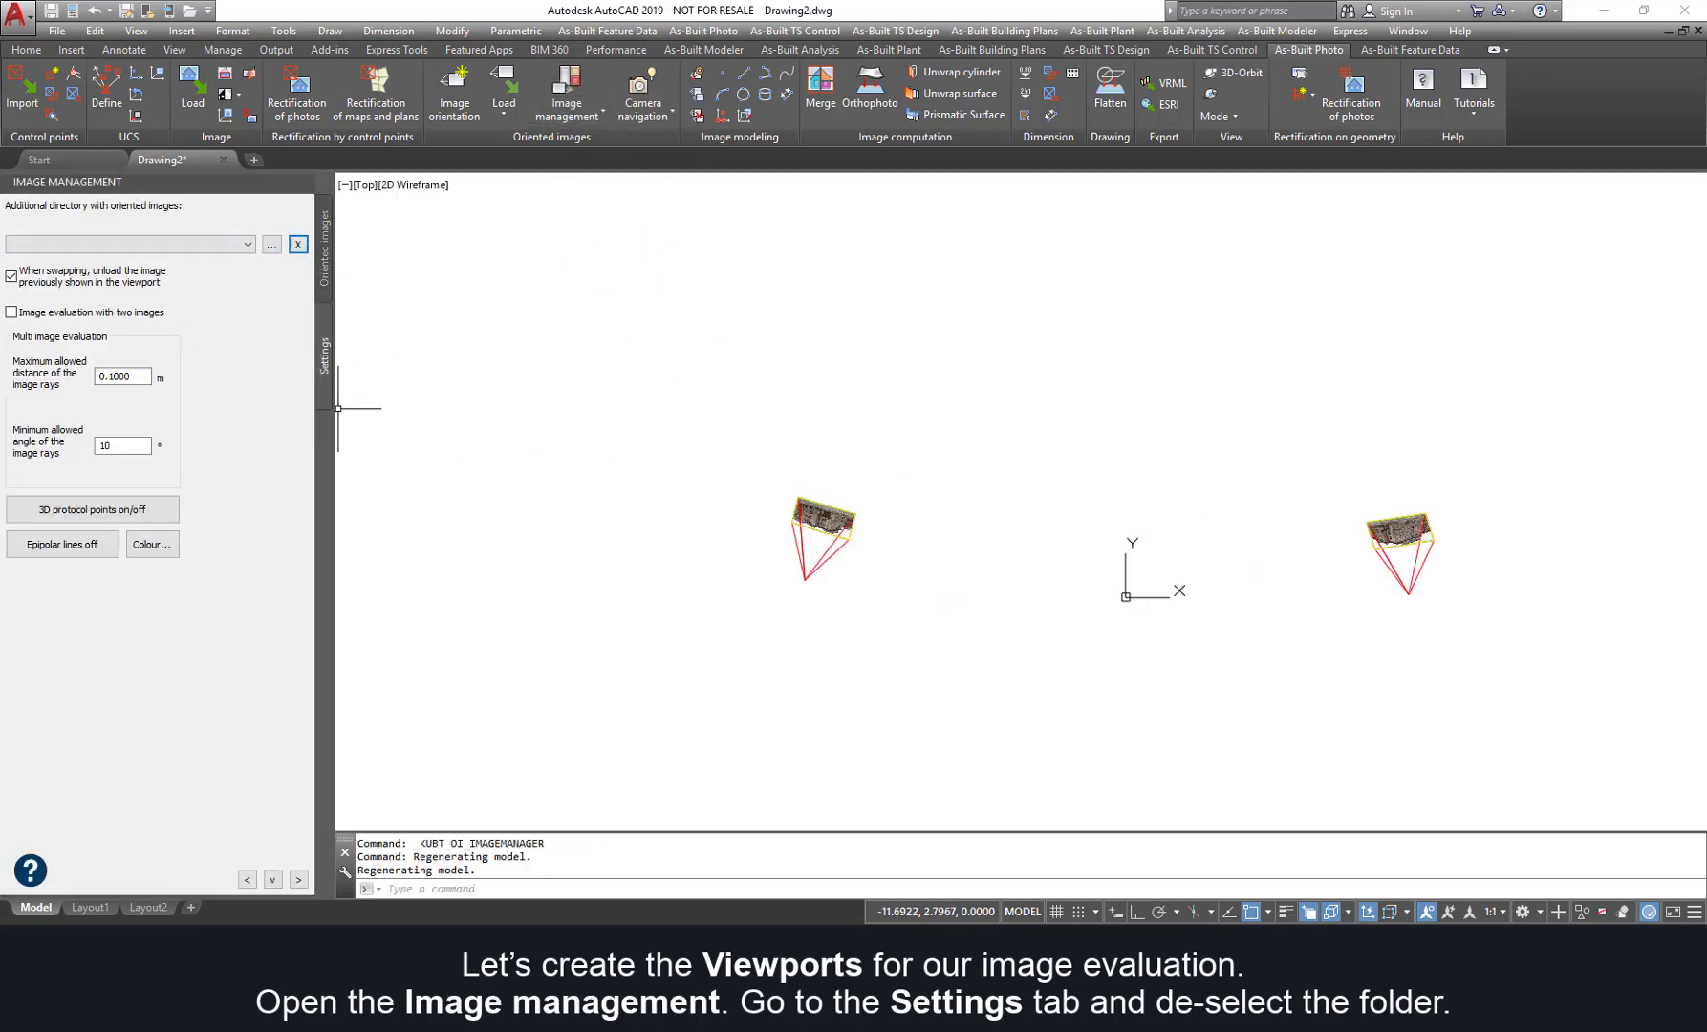
{"action": "left_click", "coordinate": [325, 283]}
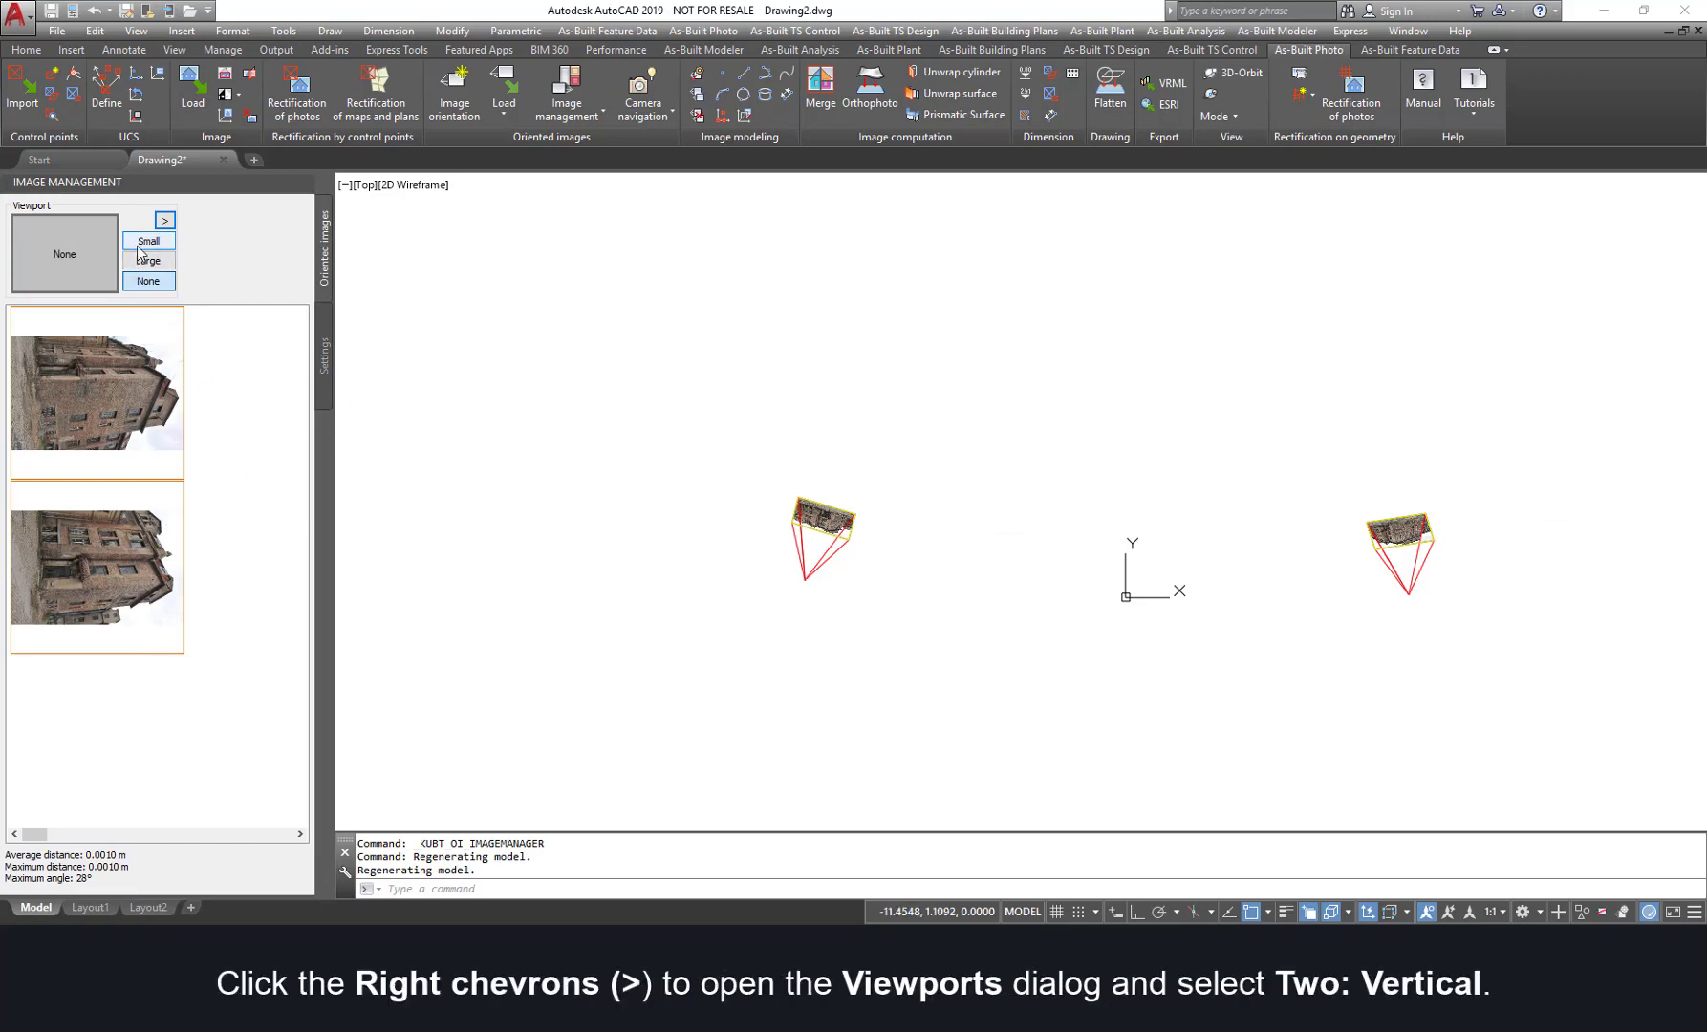
Step: Apply the Two: Vertical viewport layout, set oriented images to None in the right viewport, and activate the left
{"action": "left_click", "coordinate": [165, 221]}
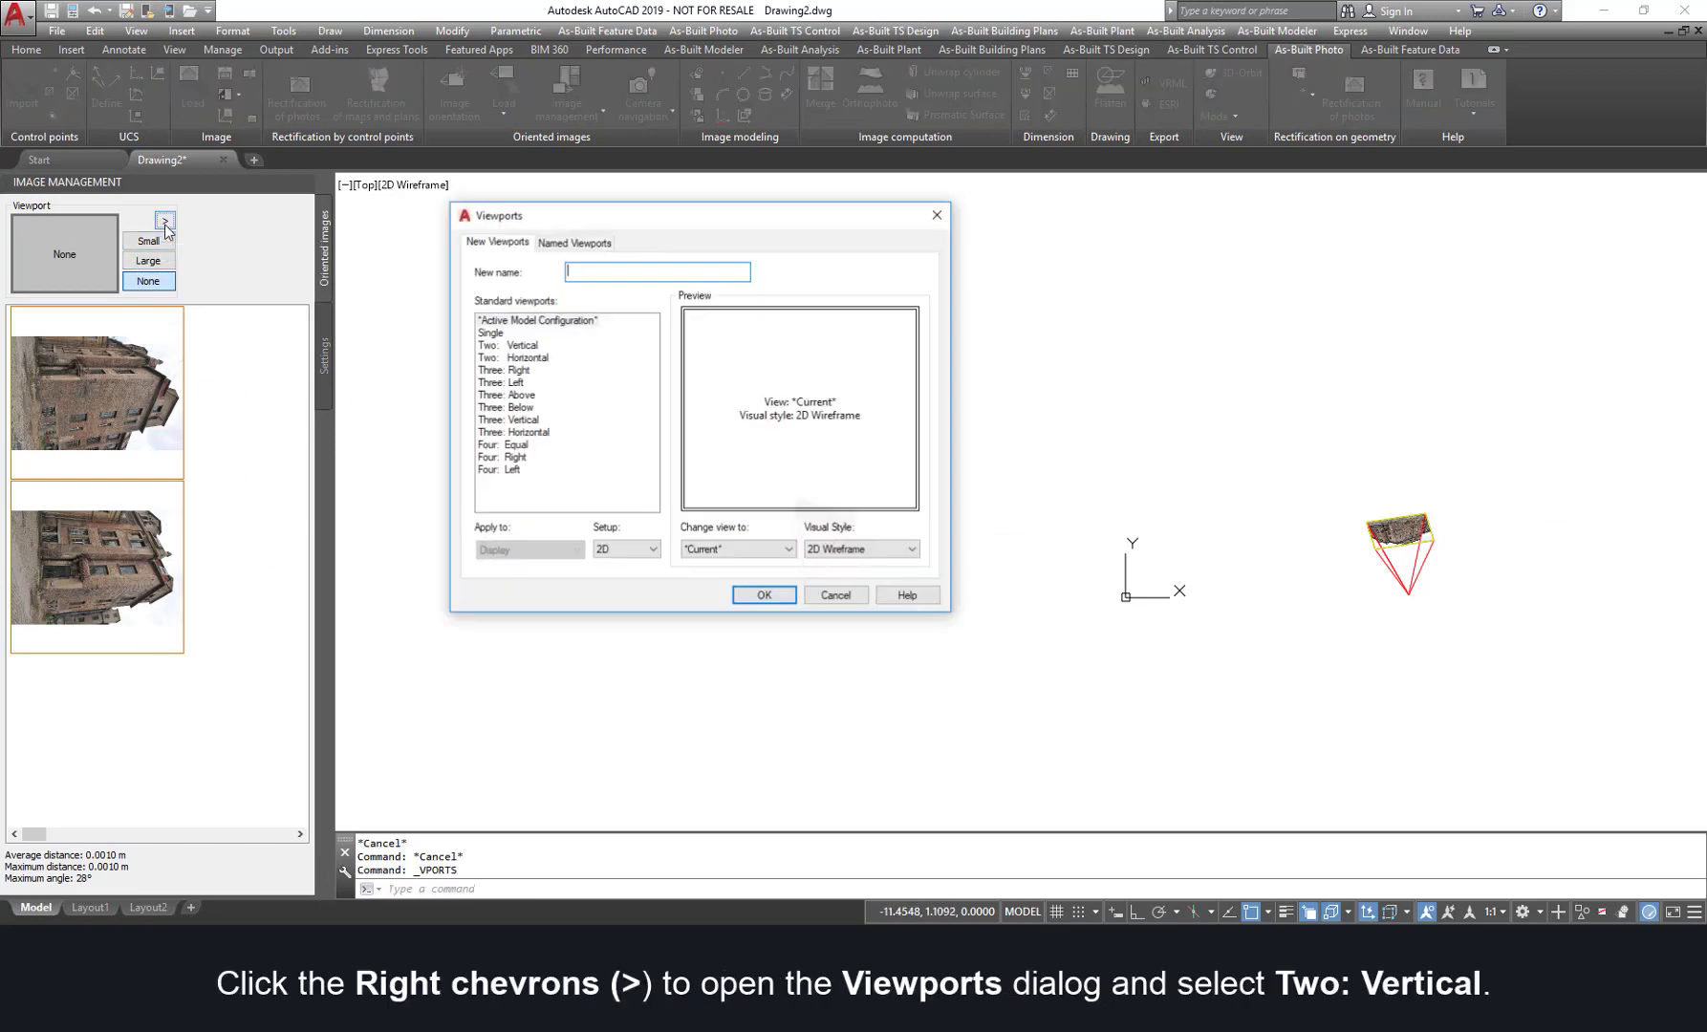
{"action": "left_click", "coordinate": [496, 346]}
{"action": "left_click", "coordinate": [765, 596]}
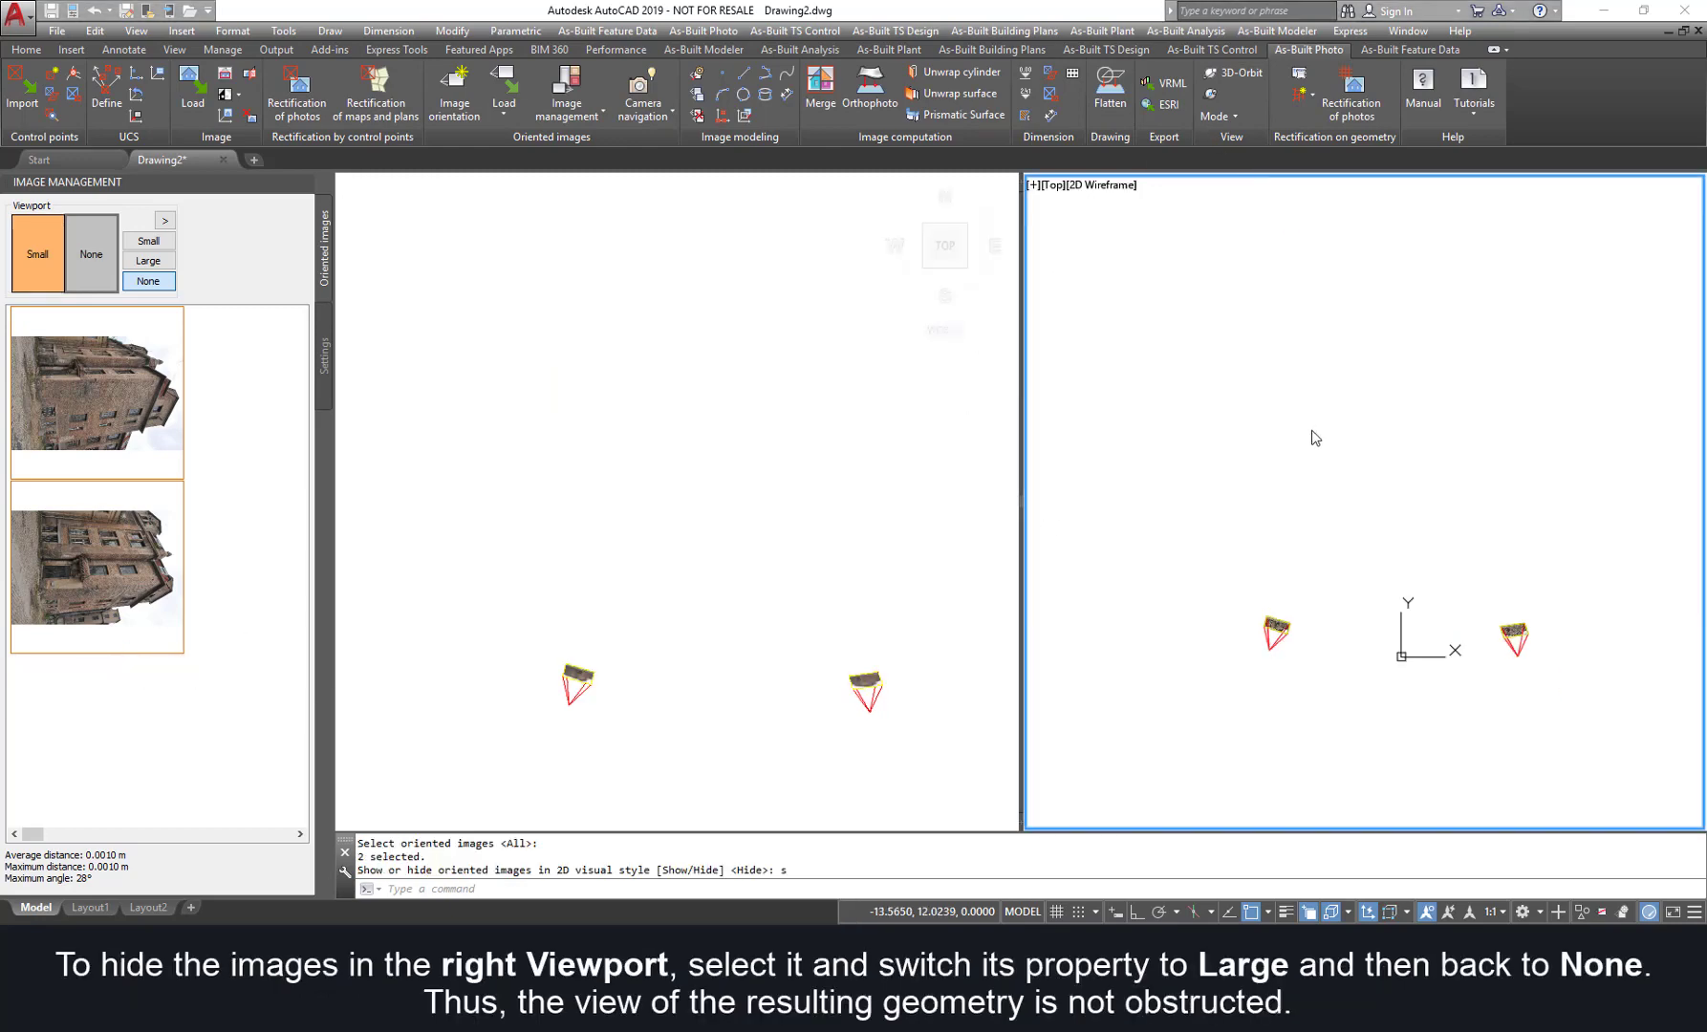
{"action": "left_click", "coordinate": [146, 283]}
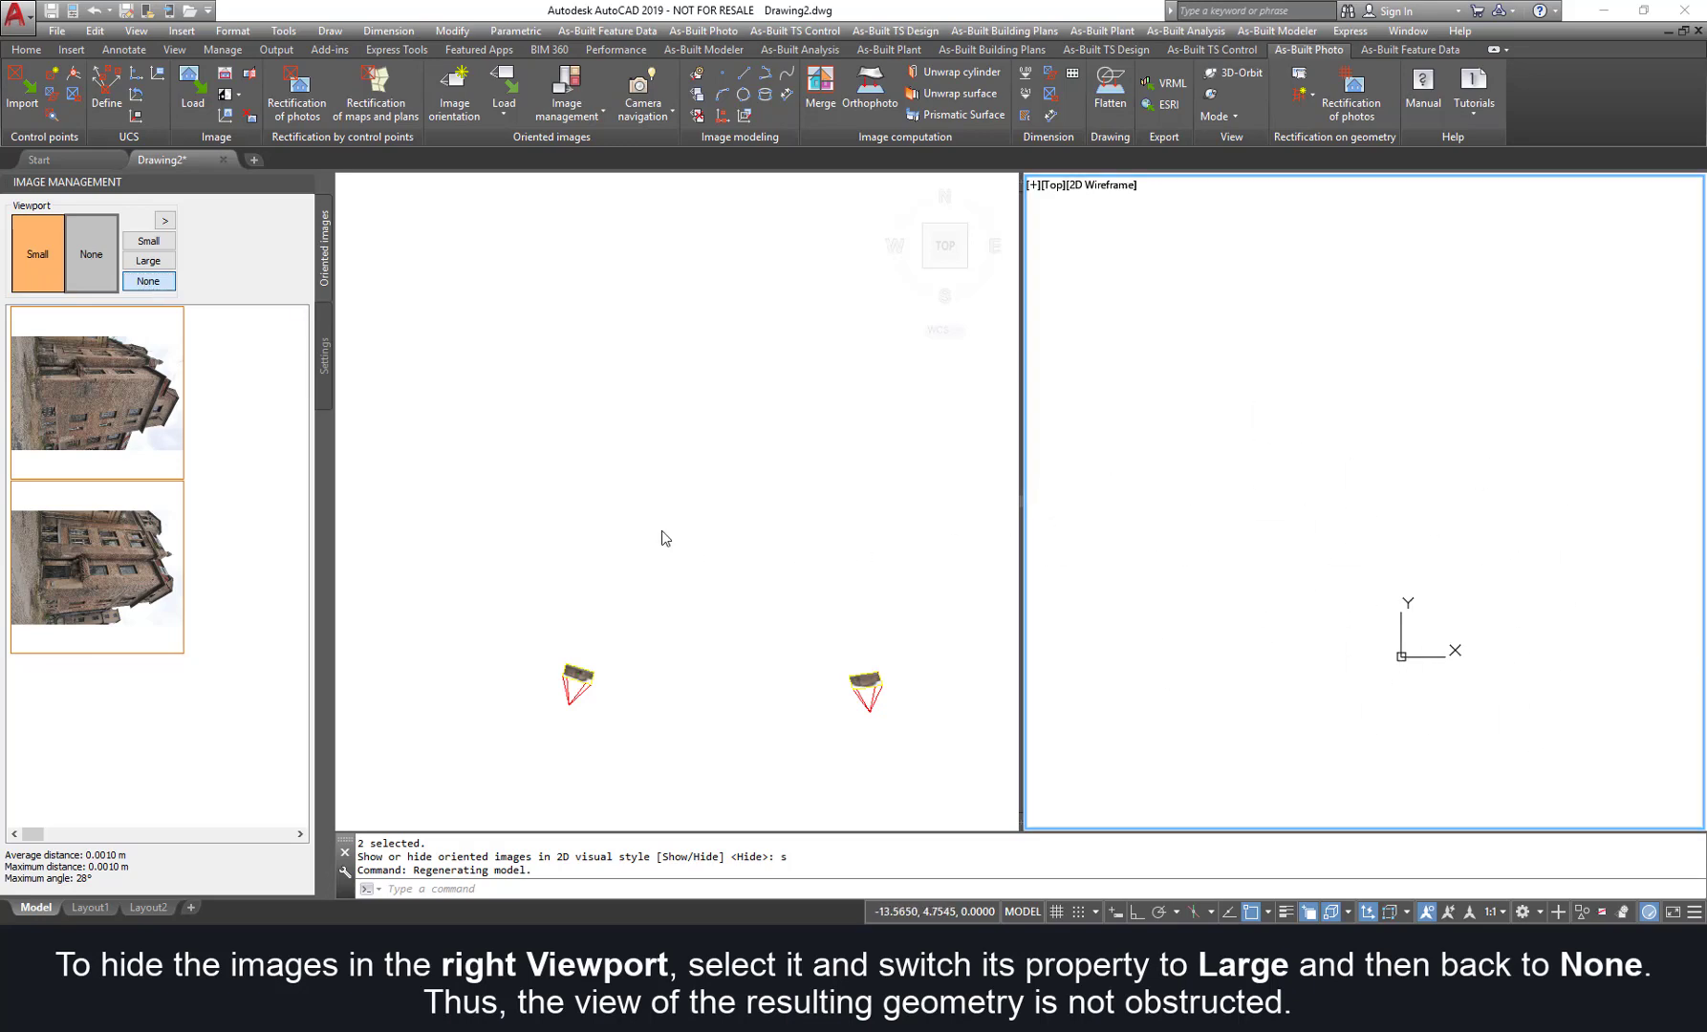
{"action": "left_click", "coordinate": [351, 331]}
Step: Show the second building photo at Large in the left viewport and make Layer2 current
{"action": "left_click", "coordinate": [143, 263]}
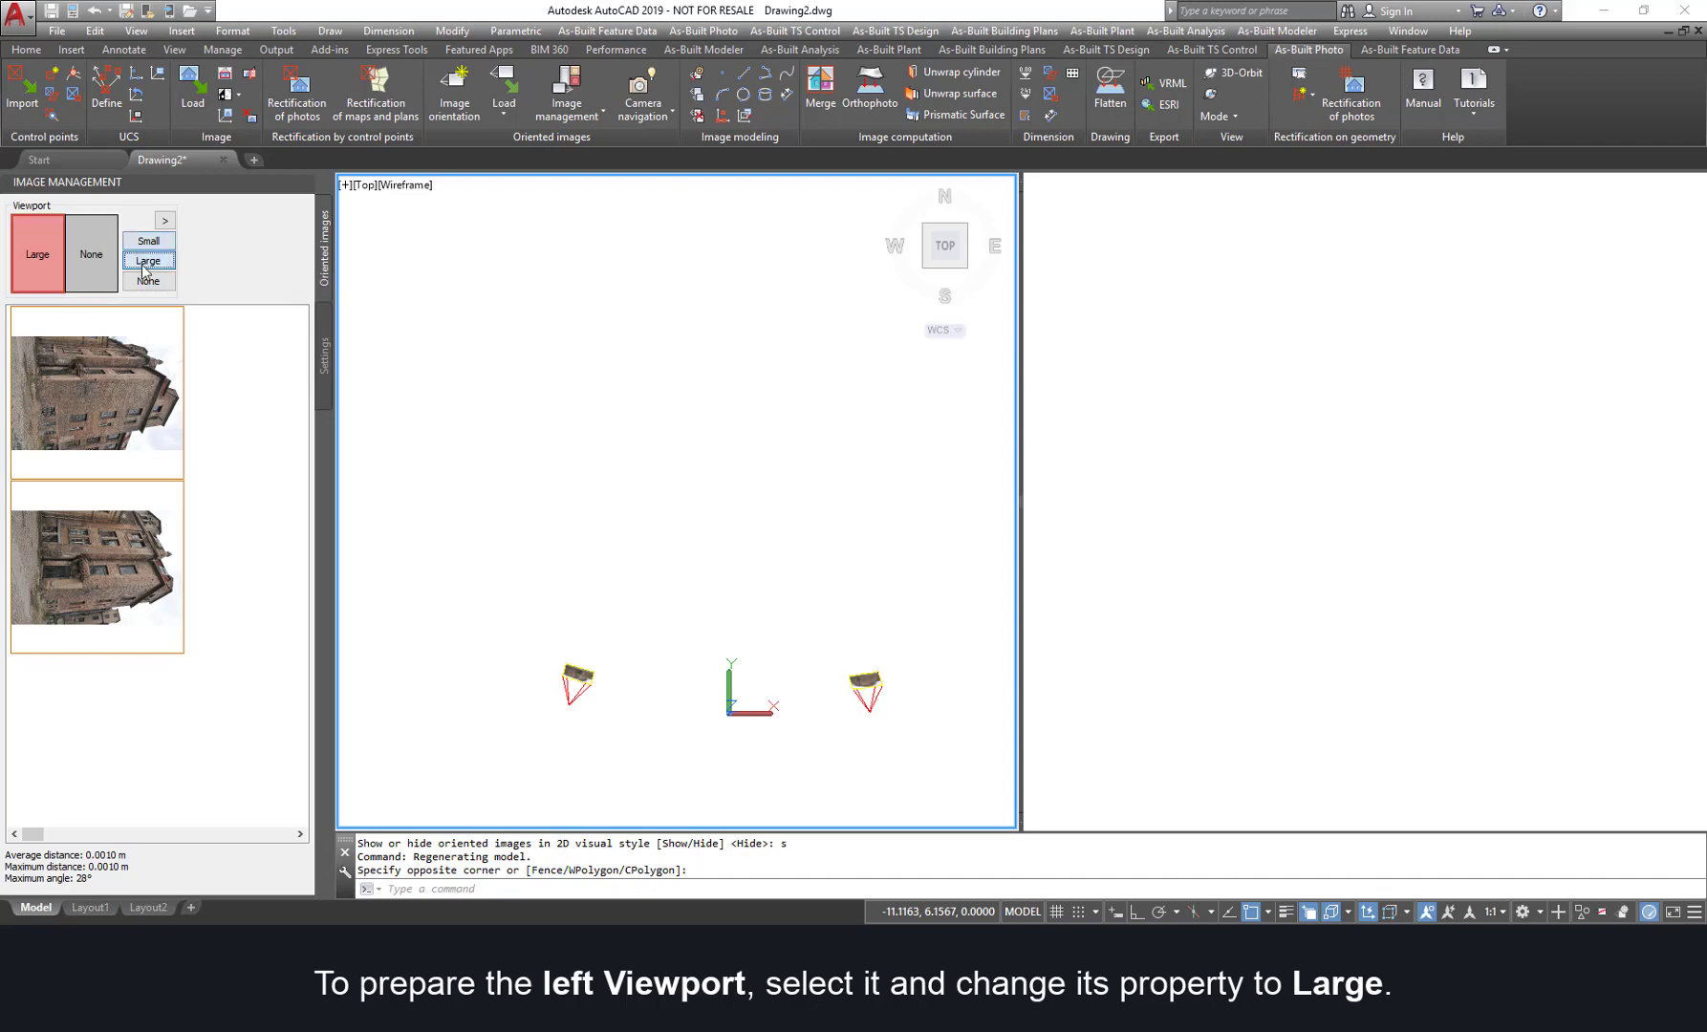
{"action": "double_click", "coordinate": [101, 550]}
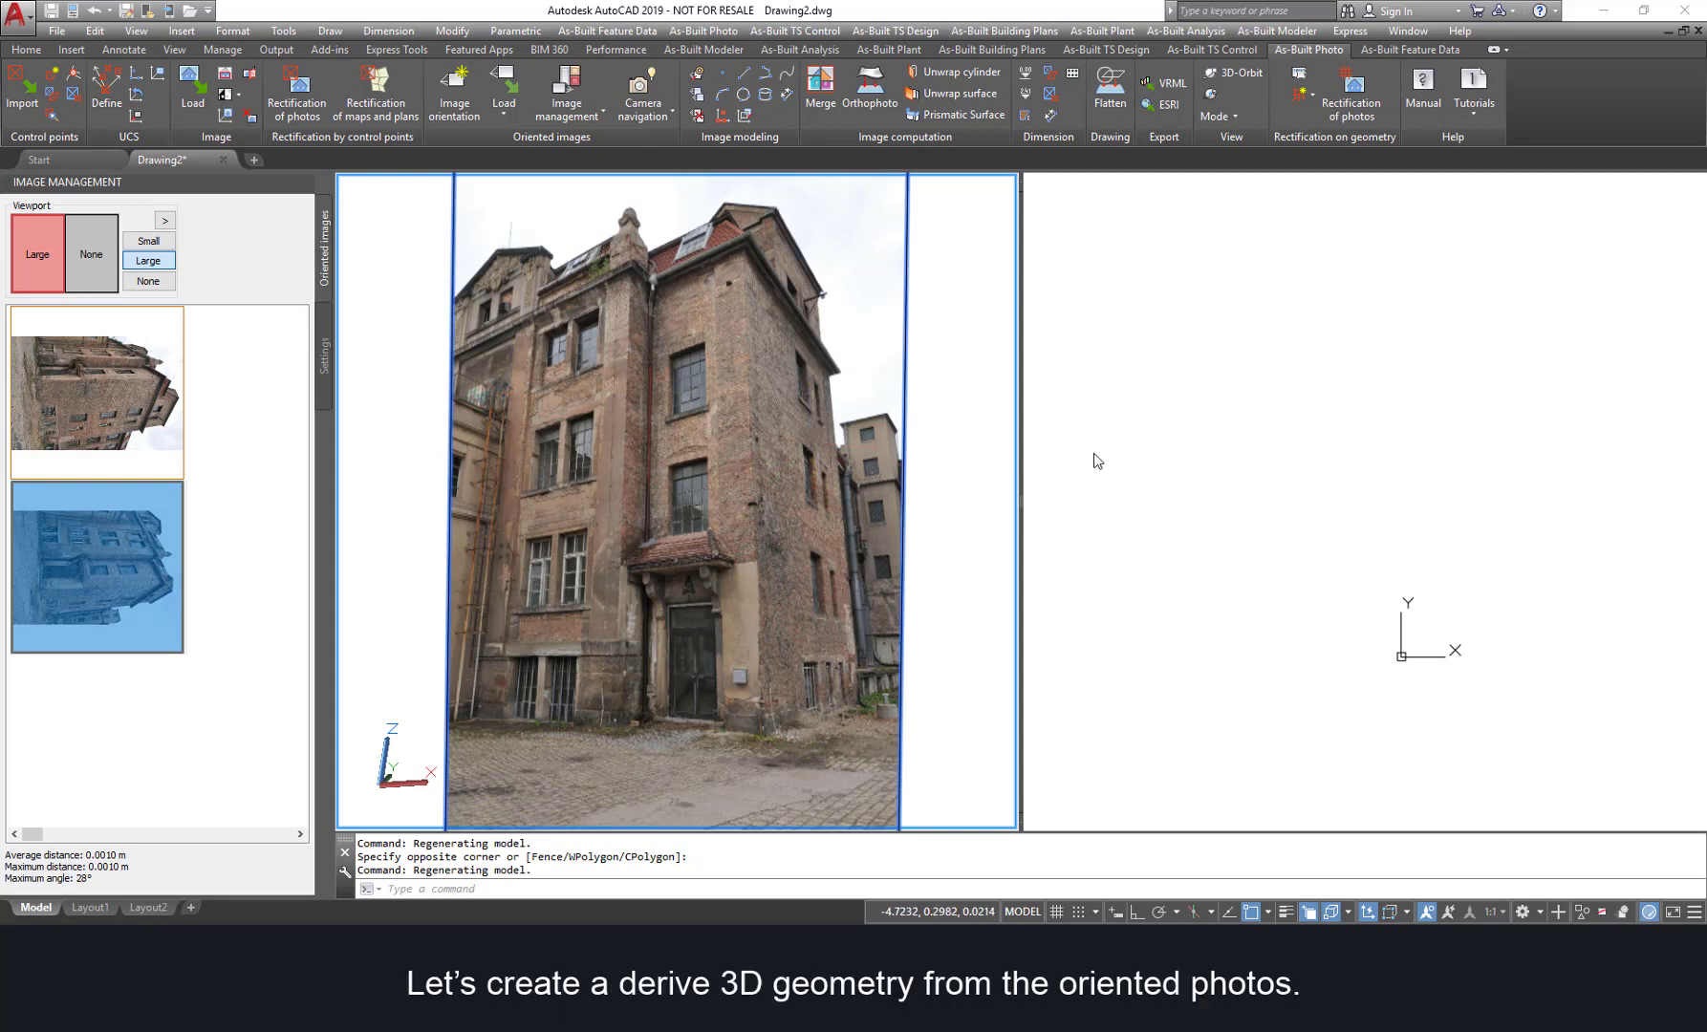
{"action": "left_click", "coordinate": [26, 50]}
{"action": "left_click", "coordinate": [817, 72]}
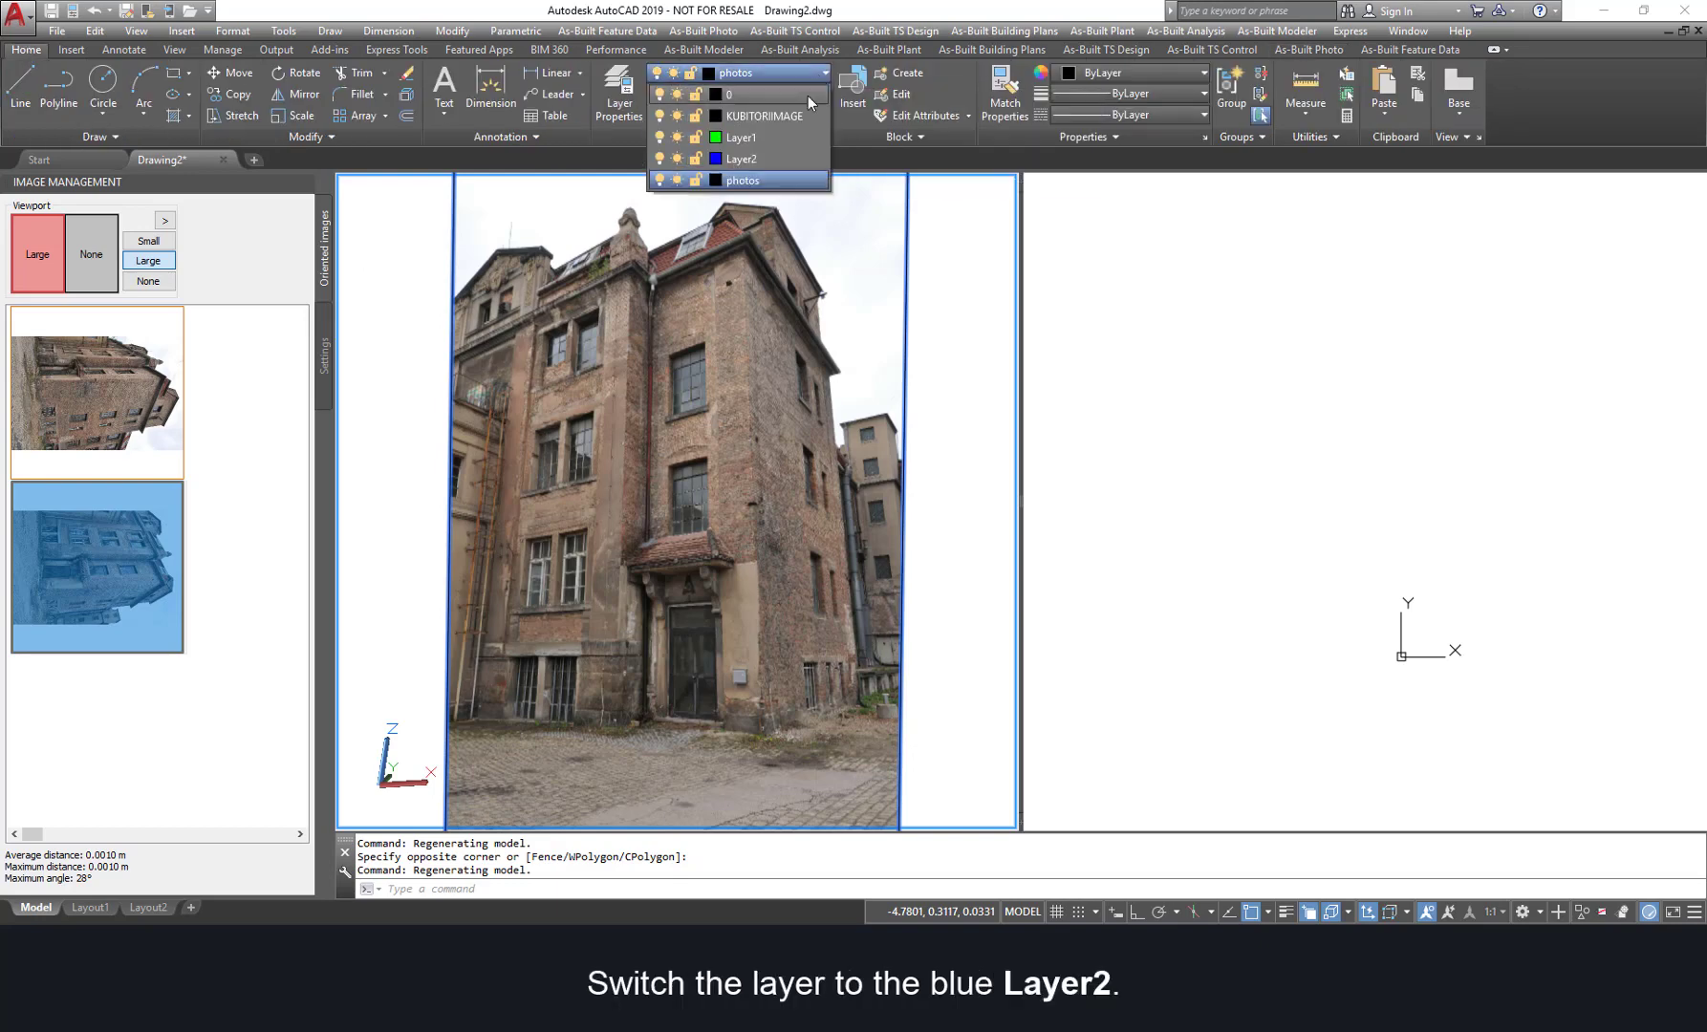
{"action": "left_click", "coordinate": [763, 159]}
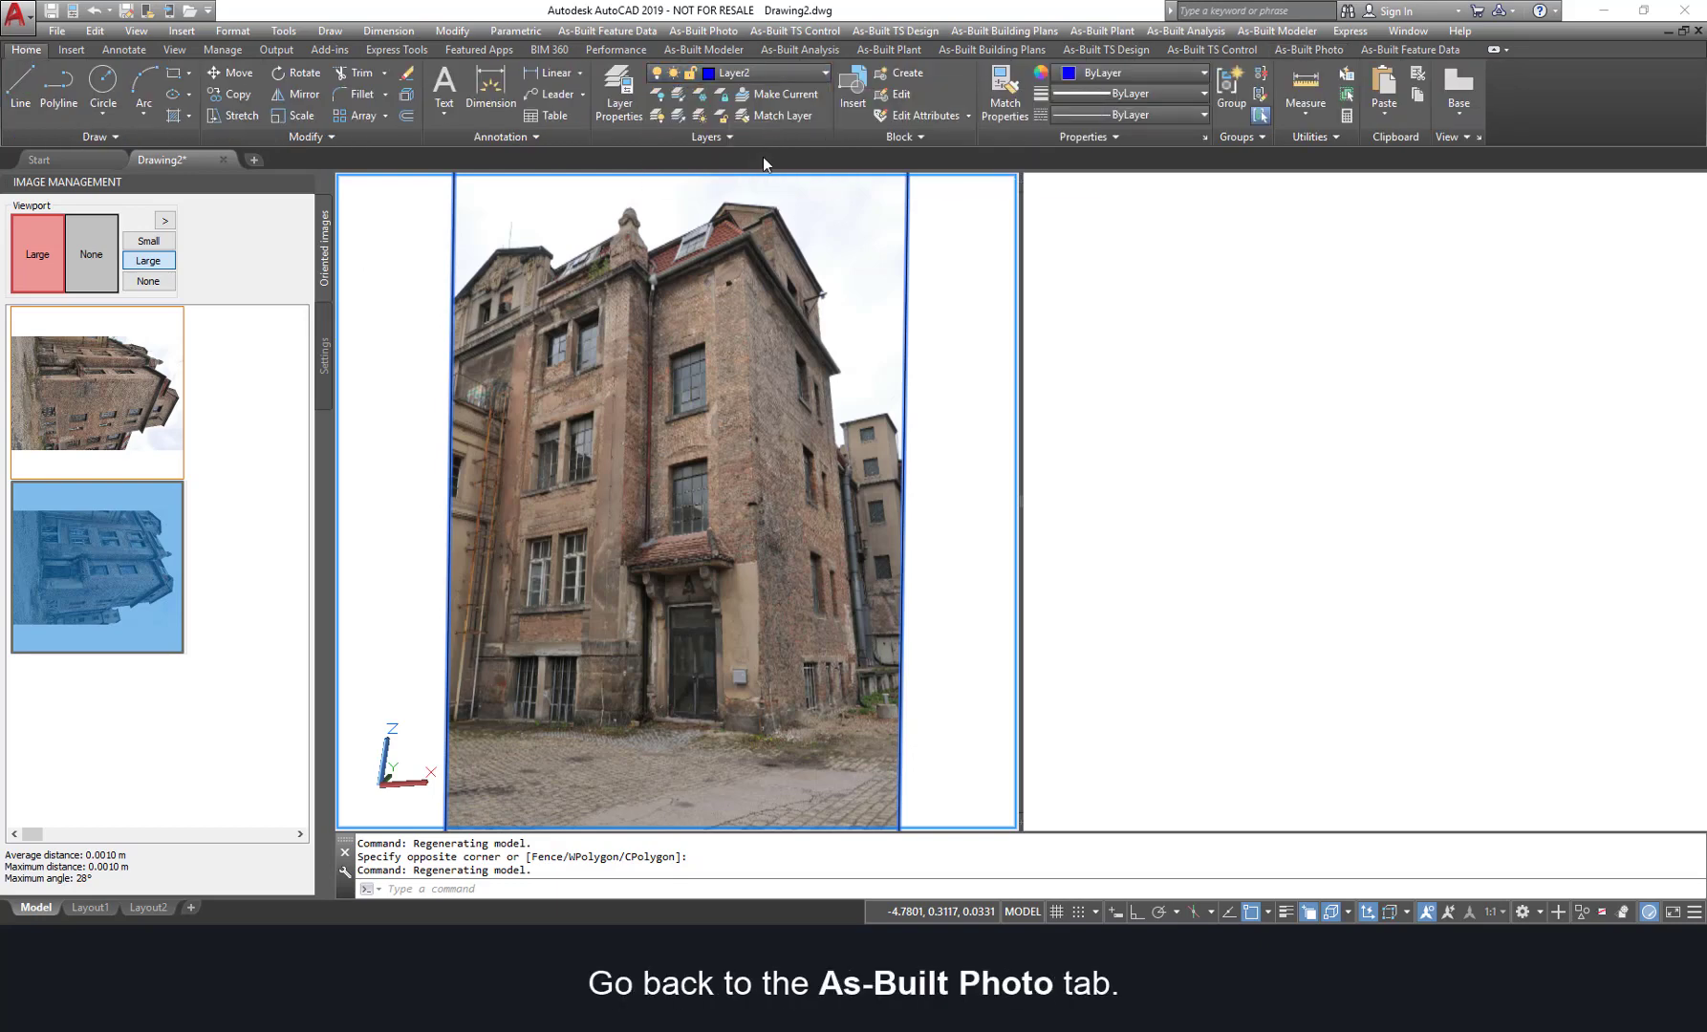
{"action": "left_click", "coordinate": [1308, 50]}
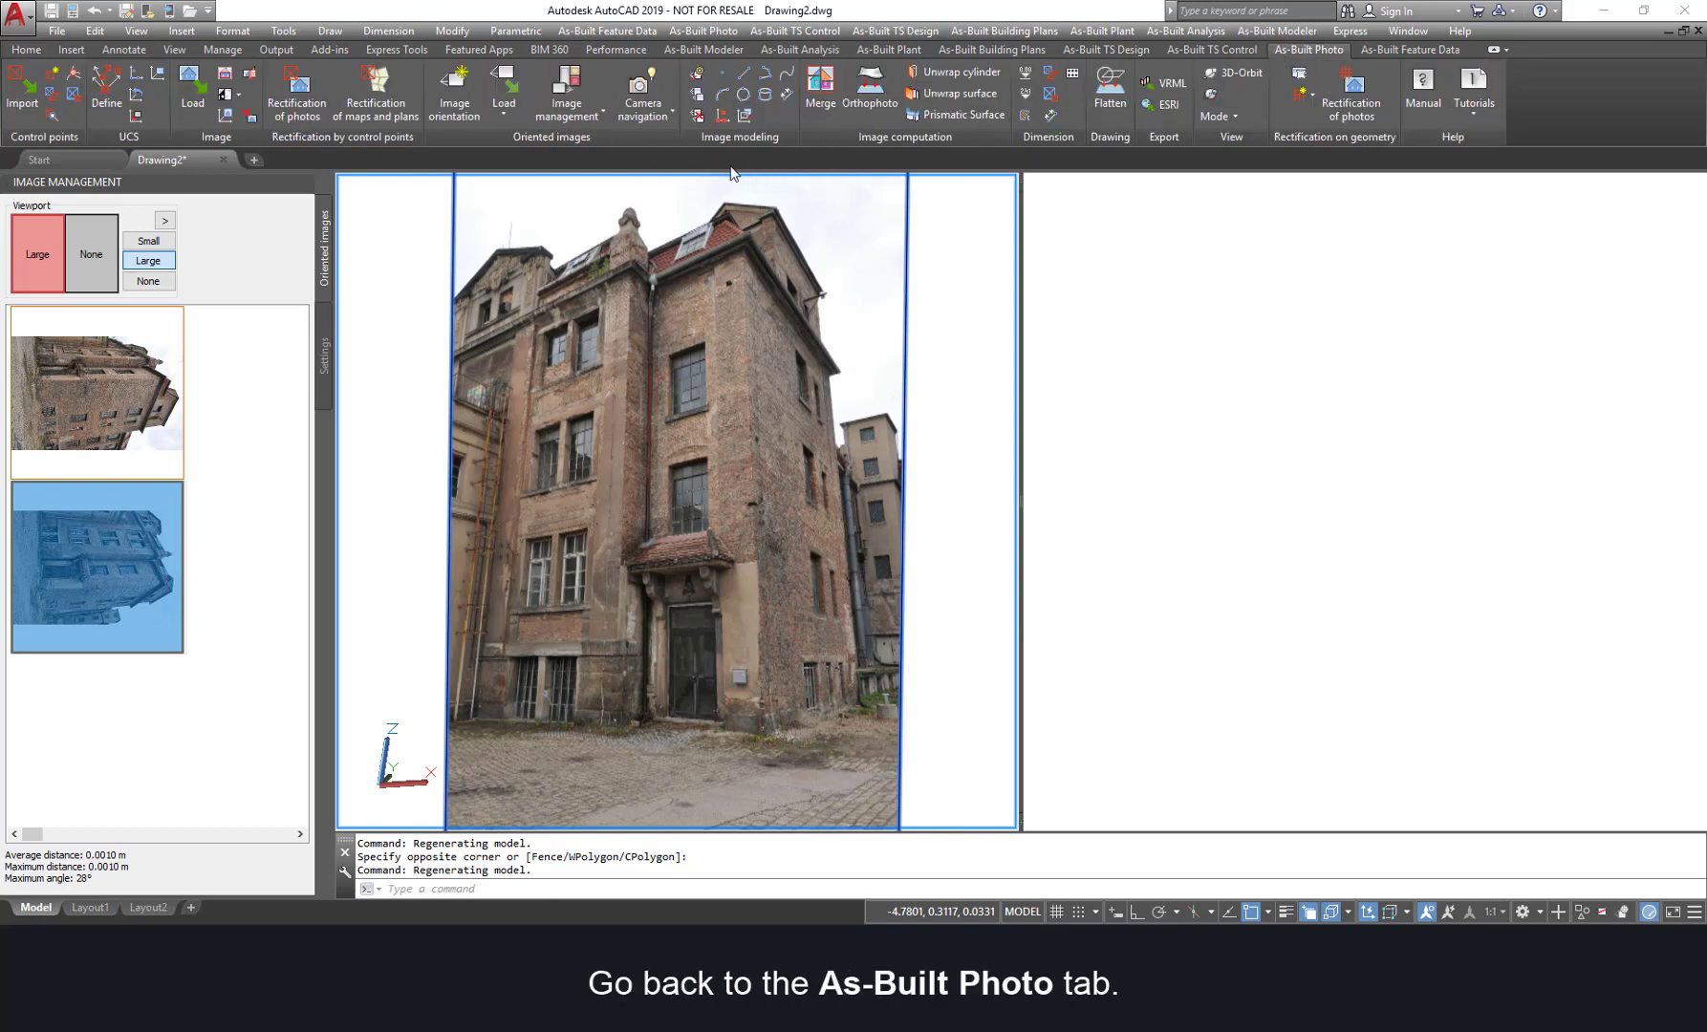
Step: Keep the previous image loaded when swapping, enable two-image evaluation, and leave epipolar lines yellow
{"action": "left_click", "coordinate": [325, 344]}
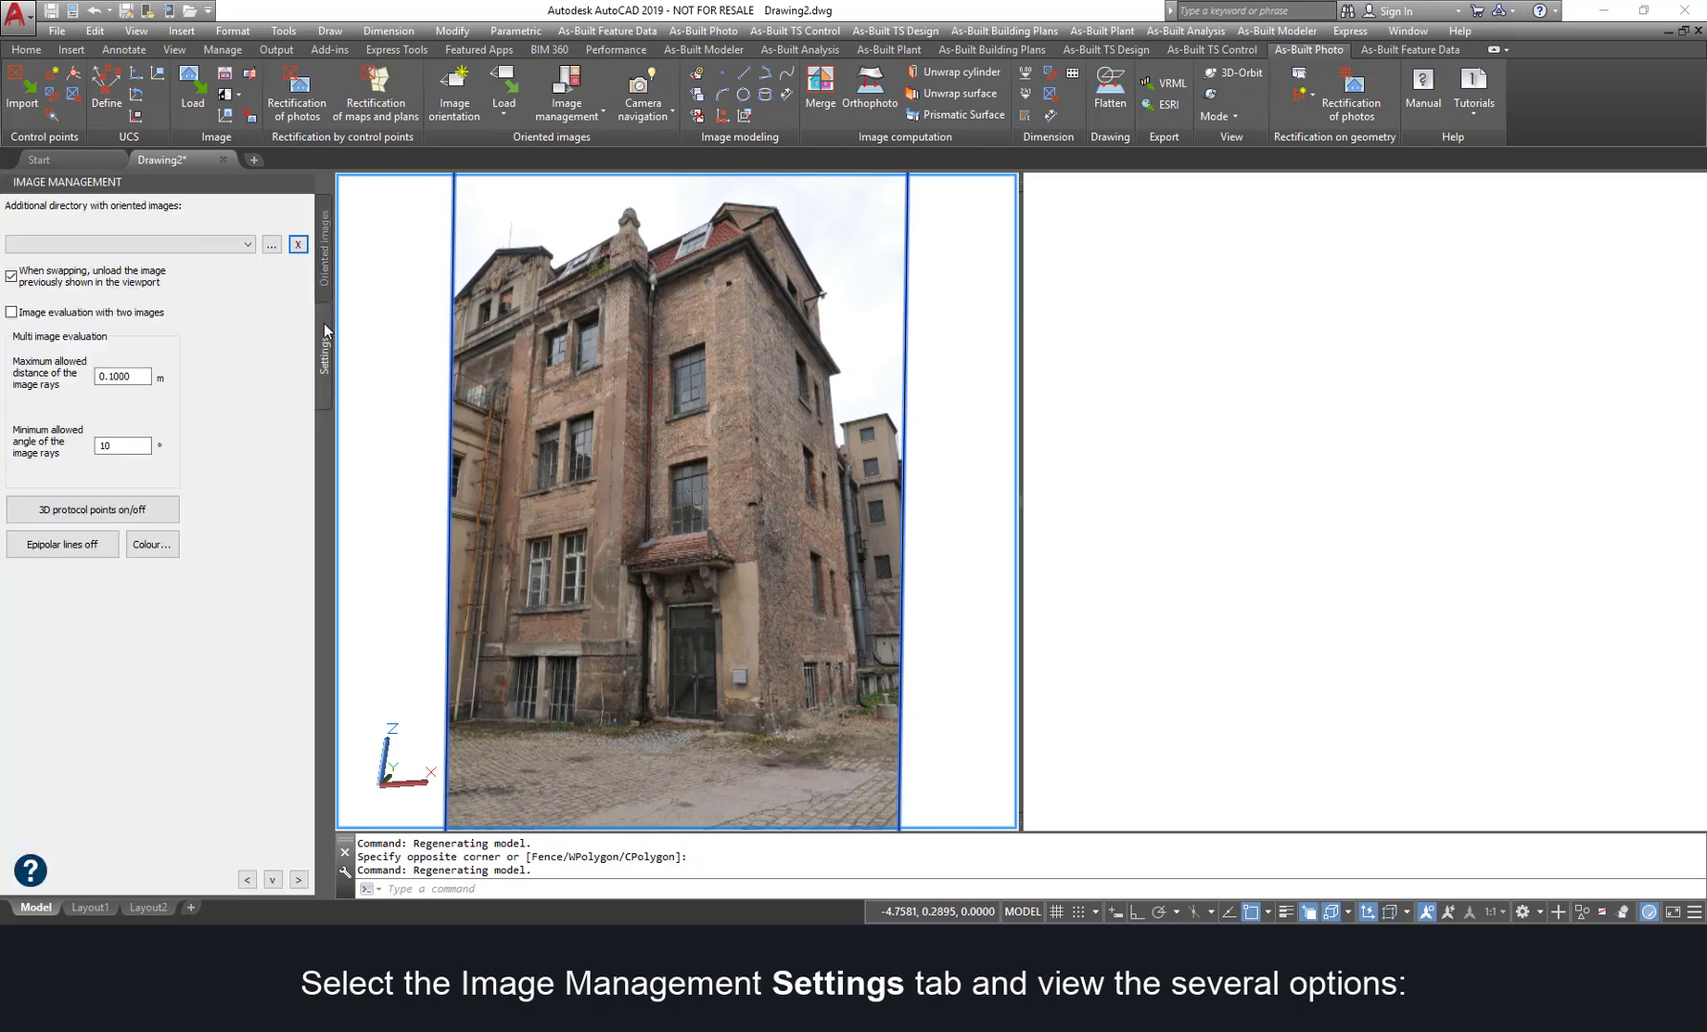
{"action": "left_click", "coordinate": [11, 277]}
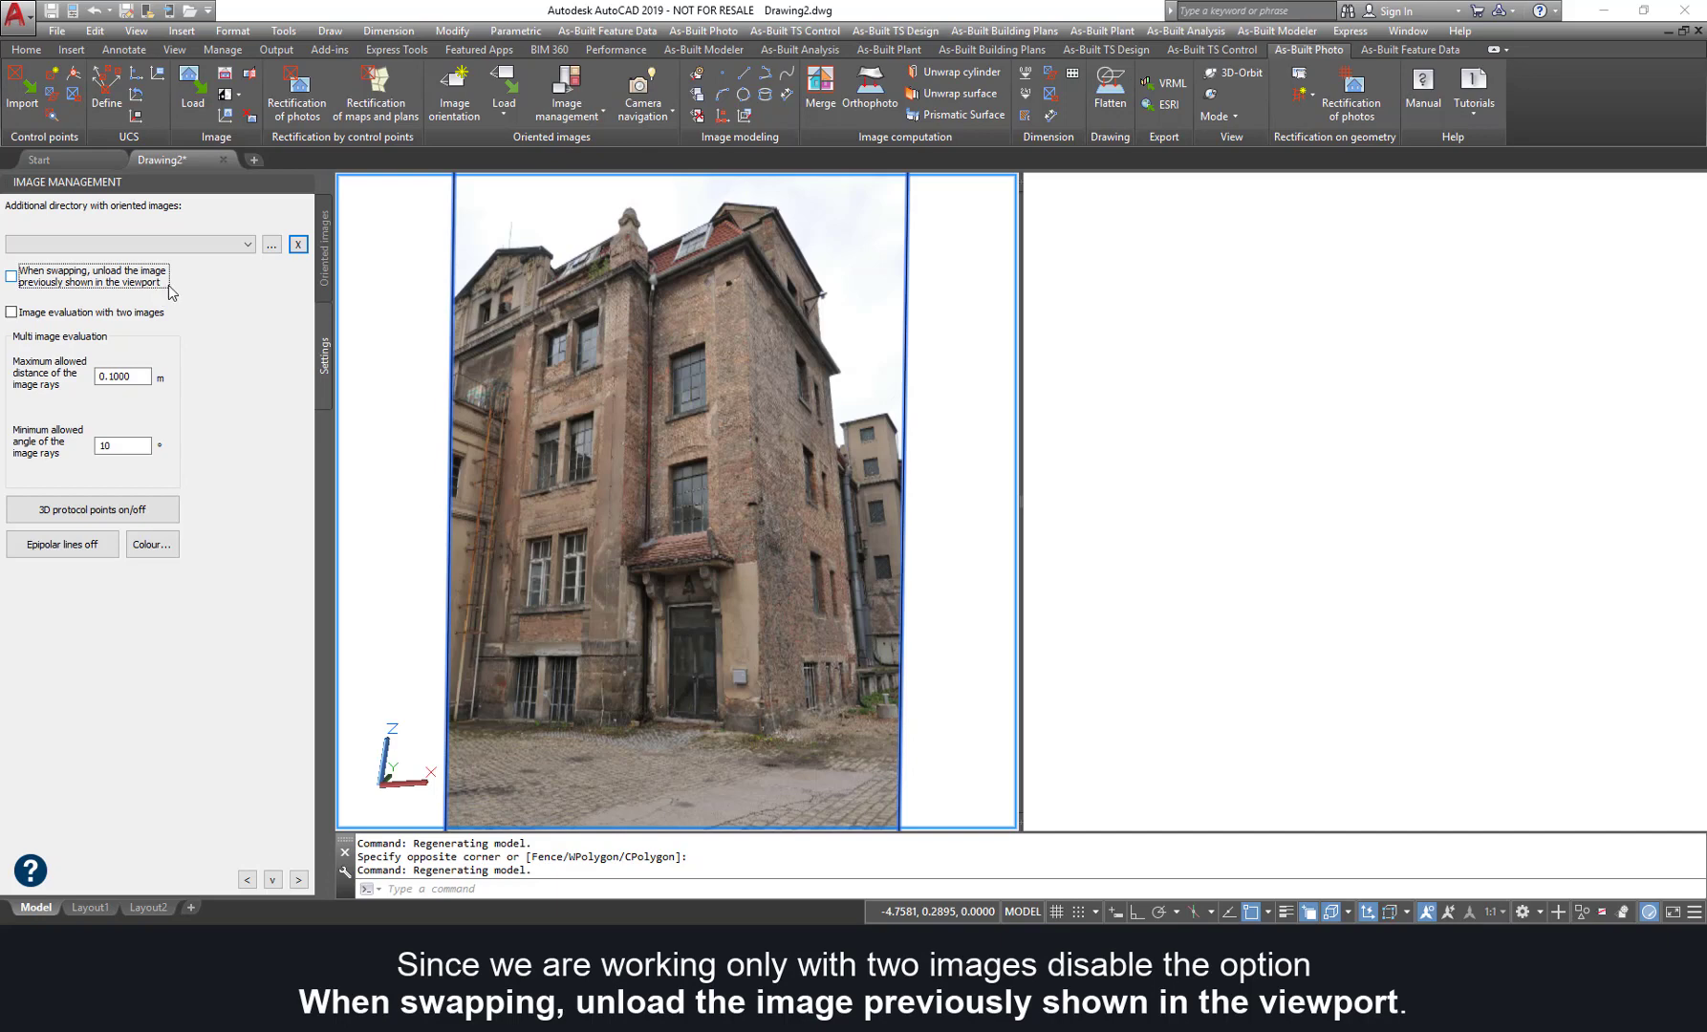
{"action": "left_click", "coordinate": [11, 313]}
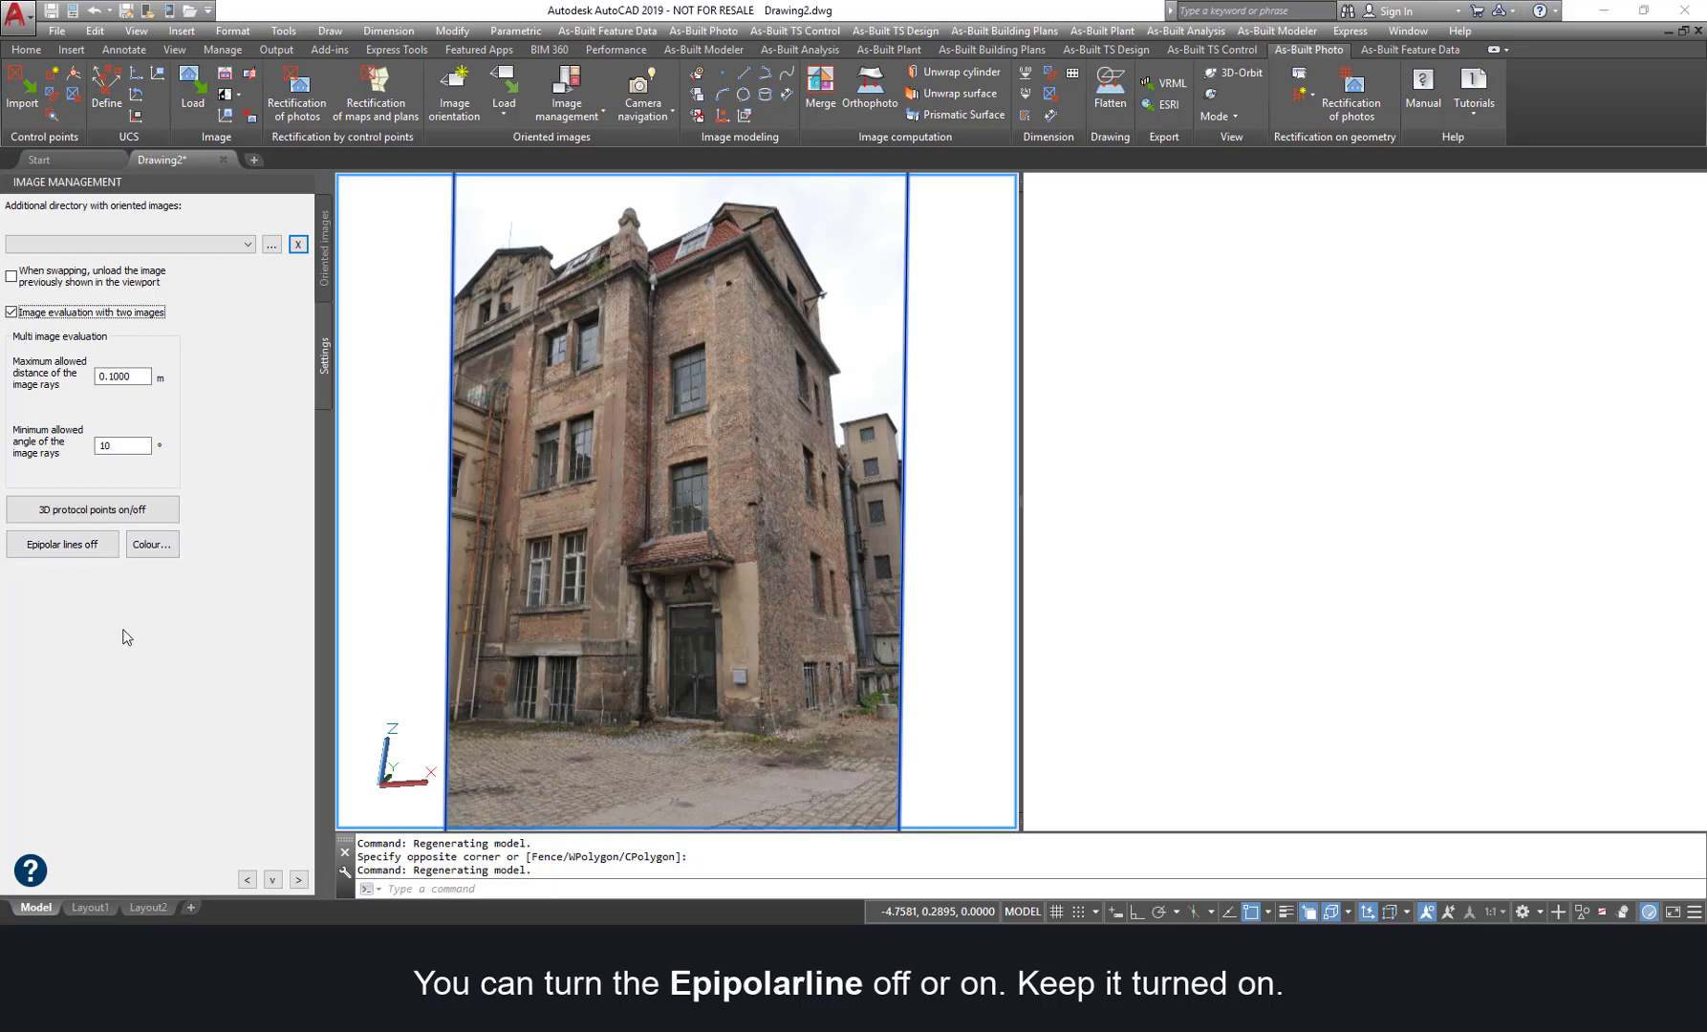
{"action": "left_click", "coordinate": [156, 550]}
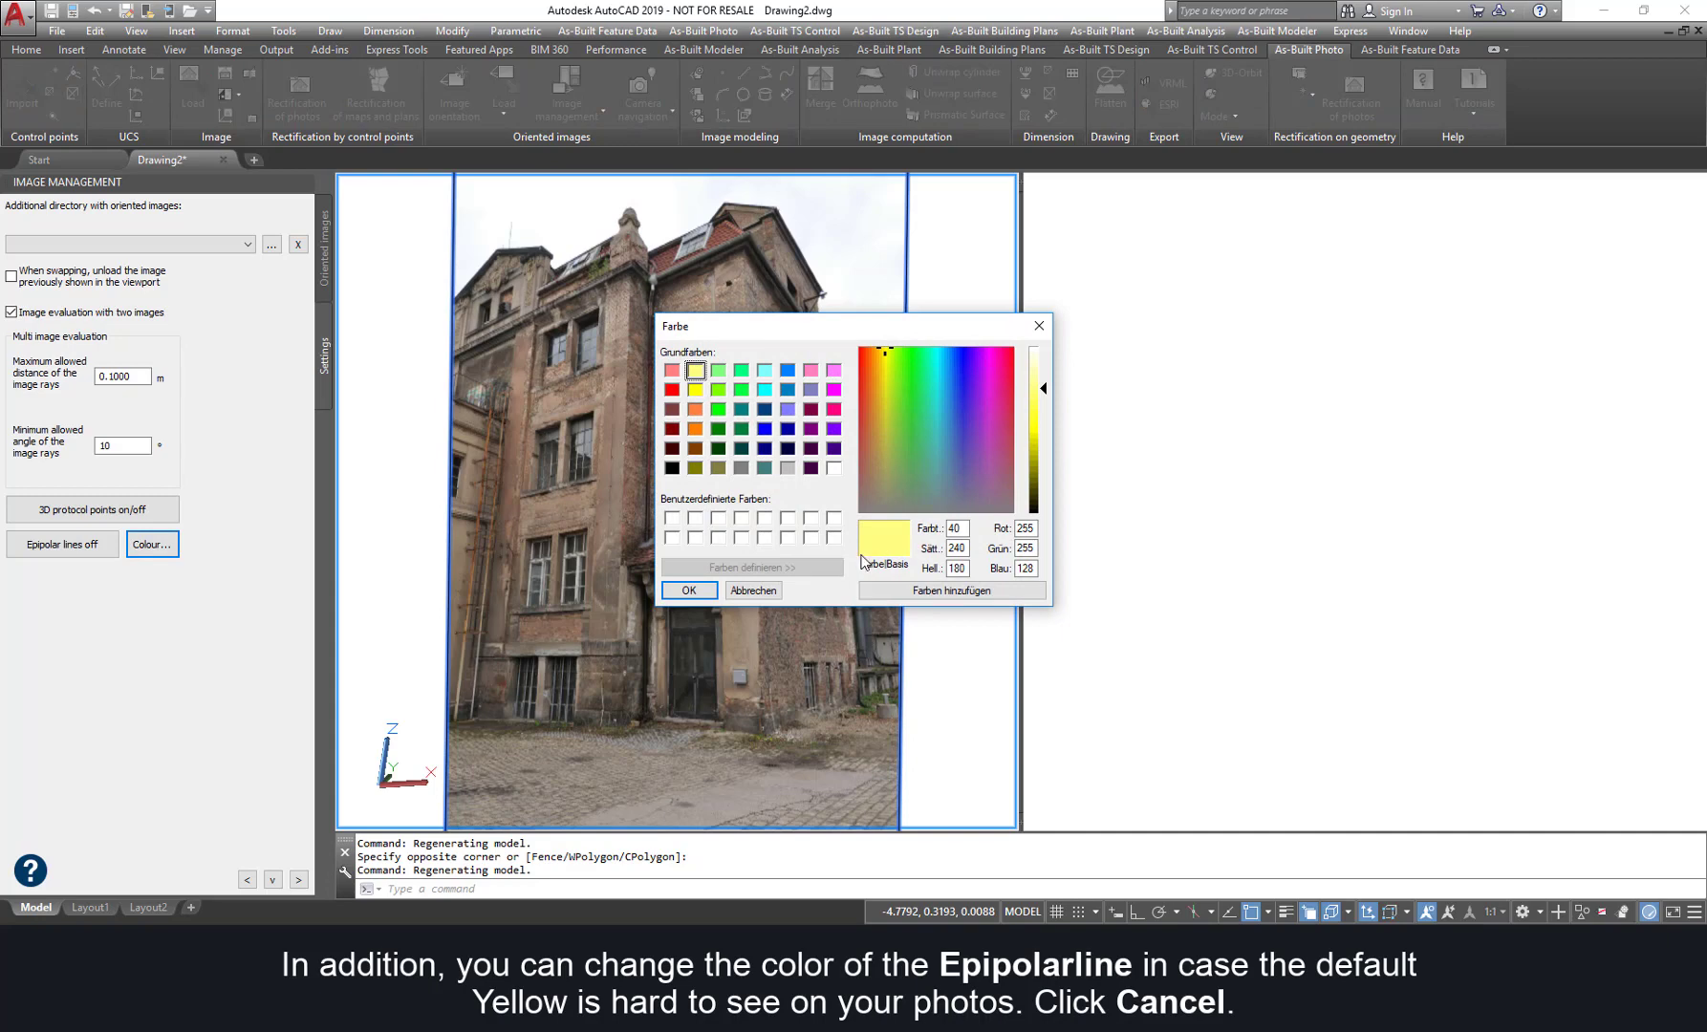
{"action": "left_click", "coordinate": [753, 590]}
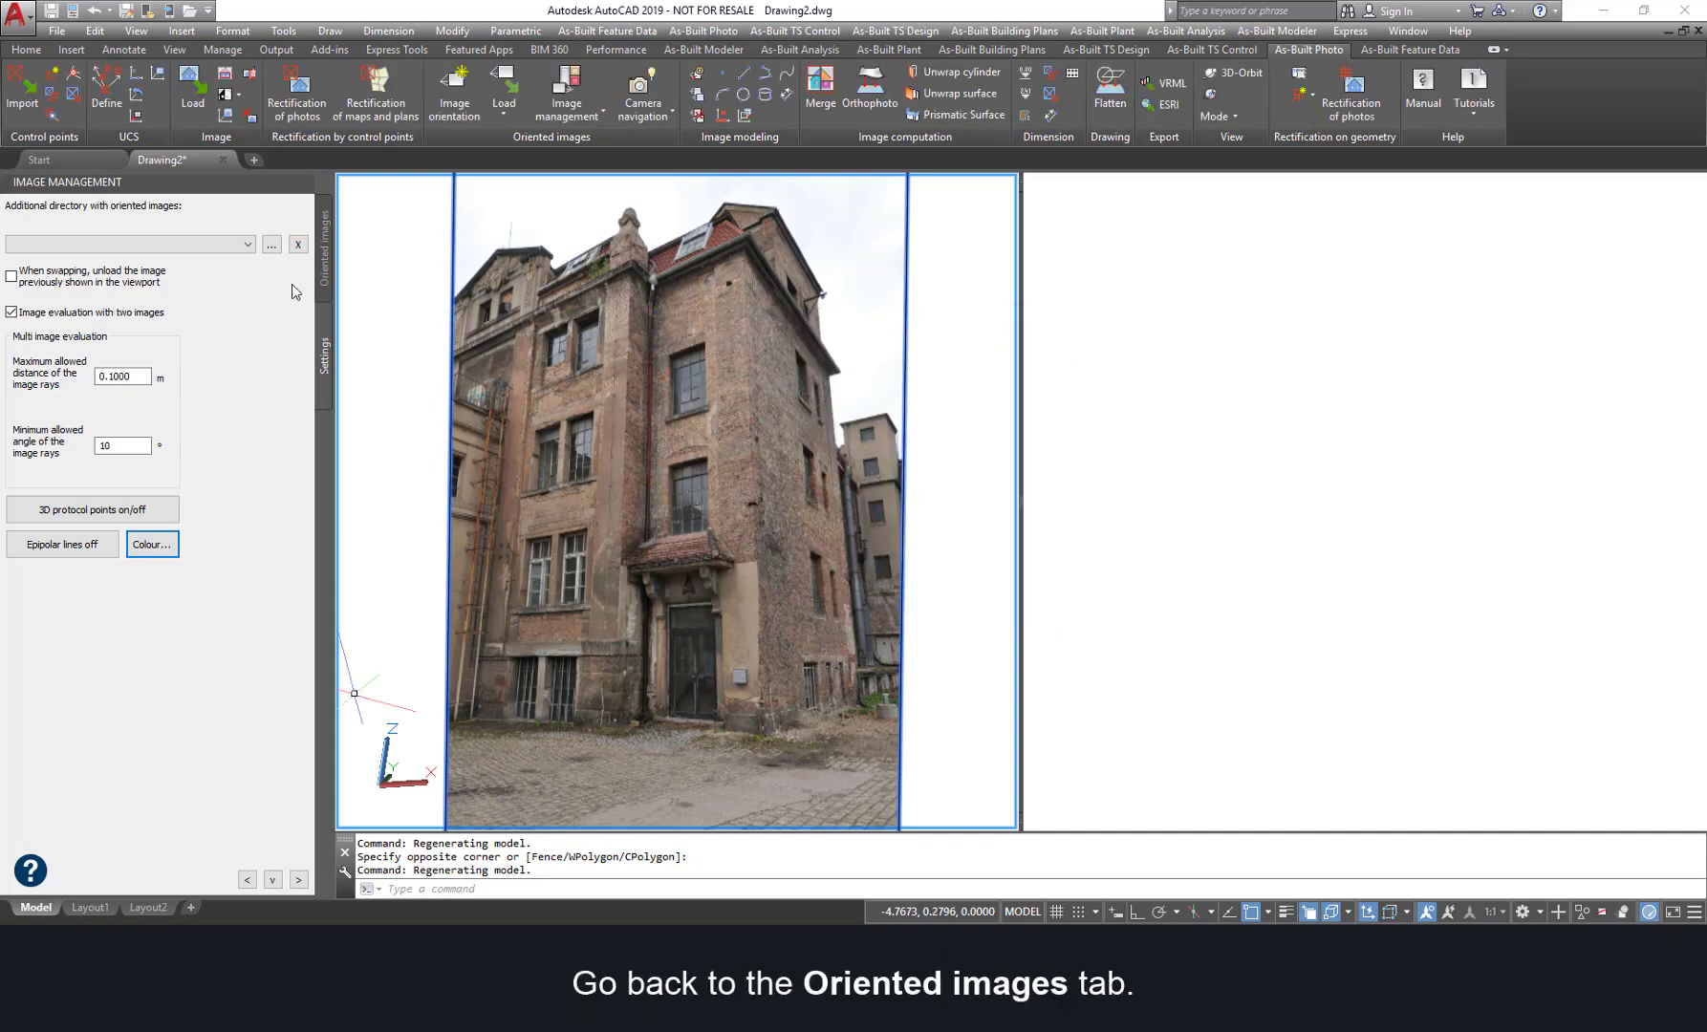
{"action": "left_click", "coordinate": [324, 250]}
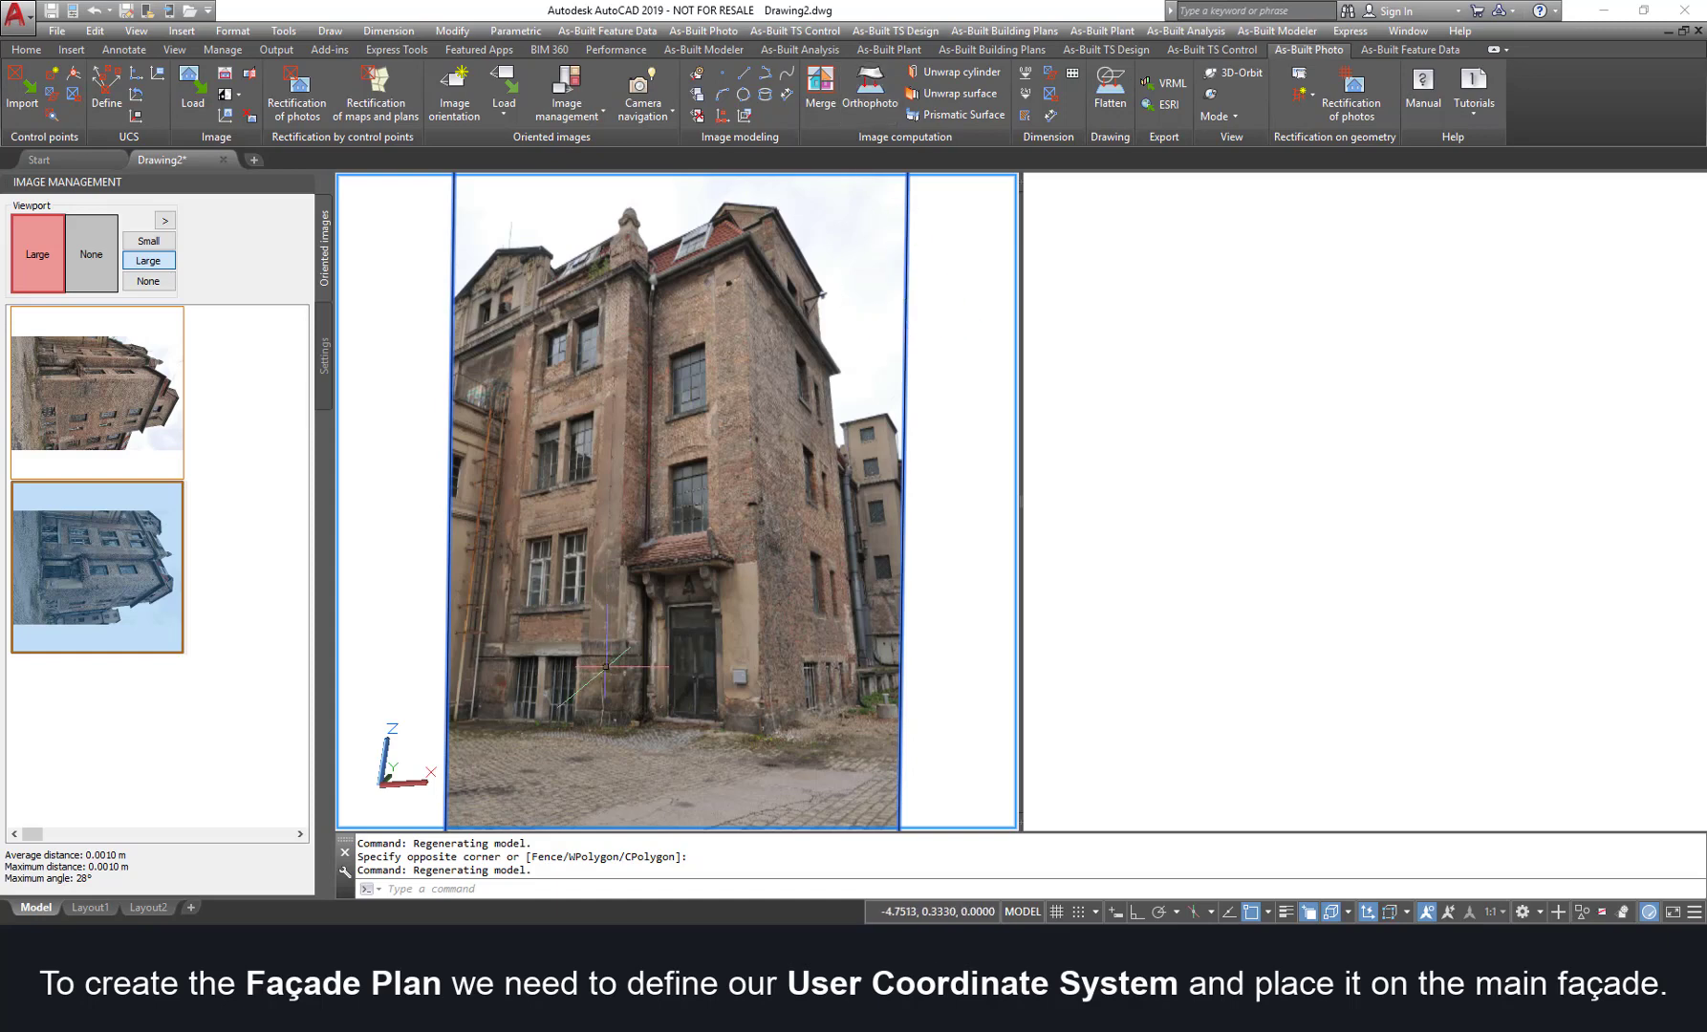
Step: Start Fit plane on the As-Built Modeler tab using points from multiple oriented images
{"action": "left_click", "coordinate": [704, 49]}
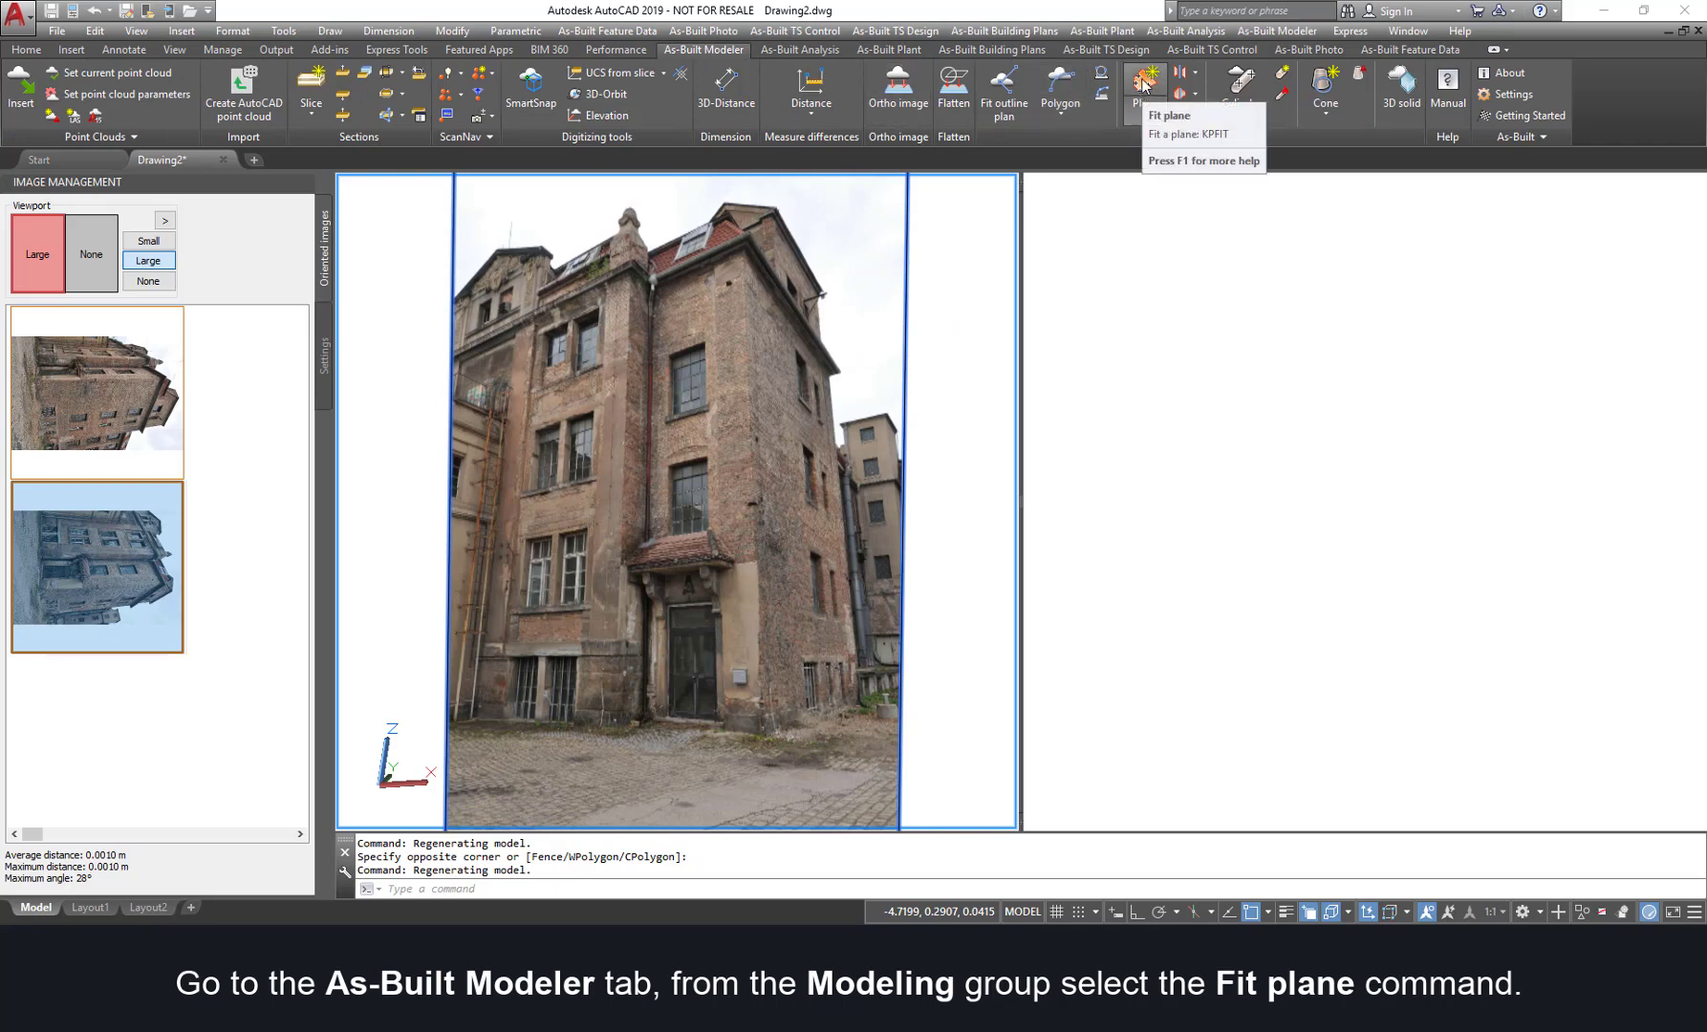
{"action": "left_click", "coordinate": [1143, 82]}
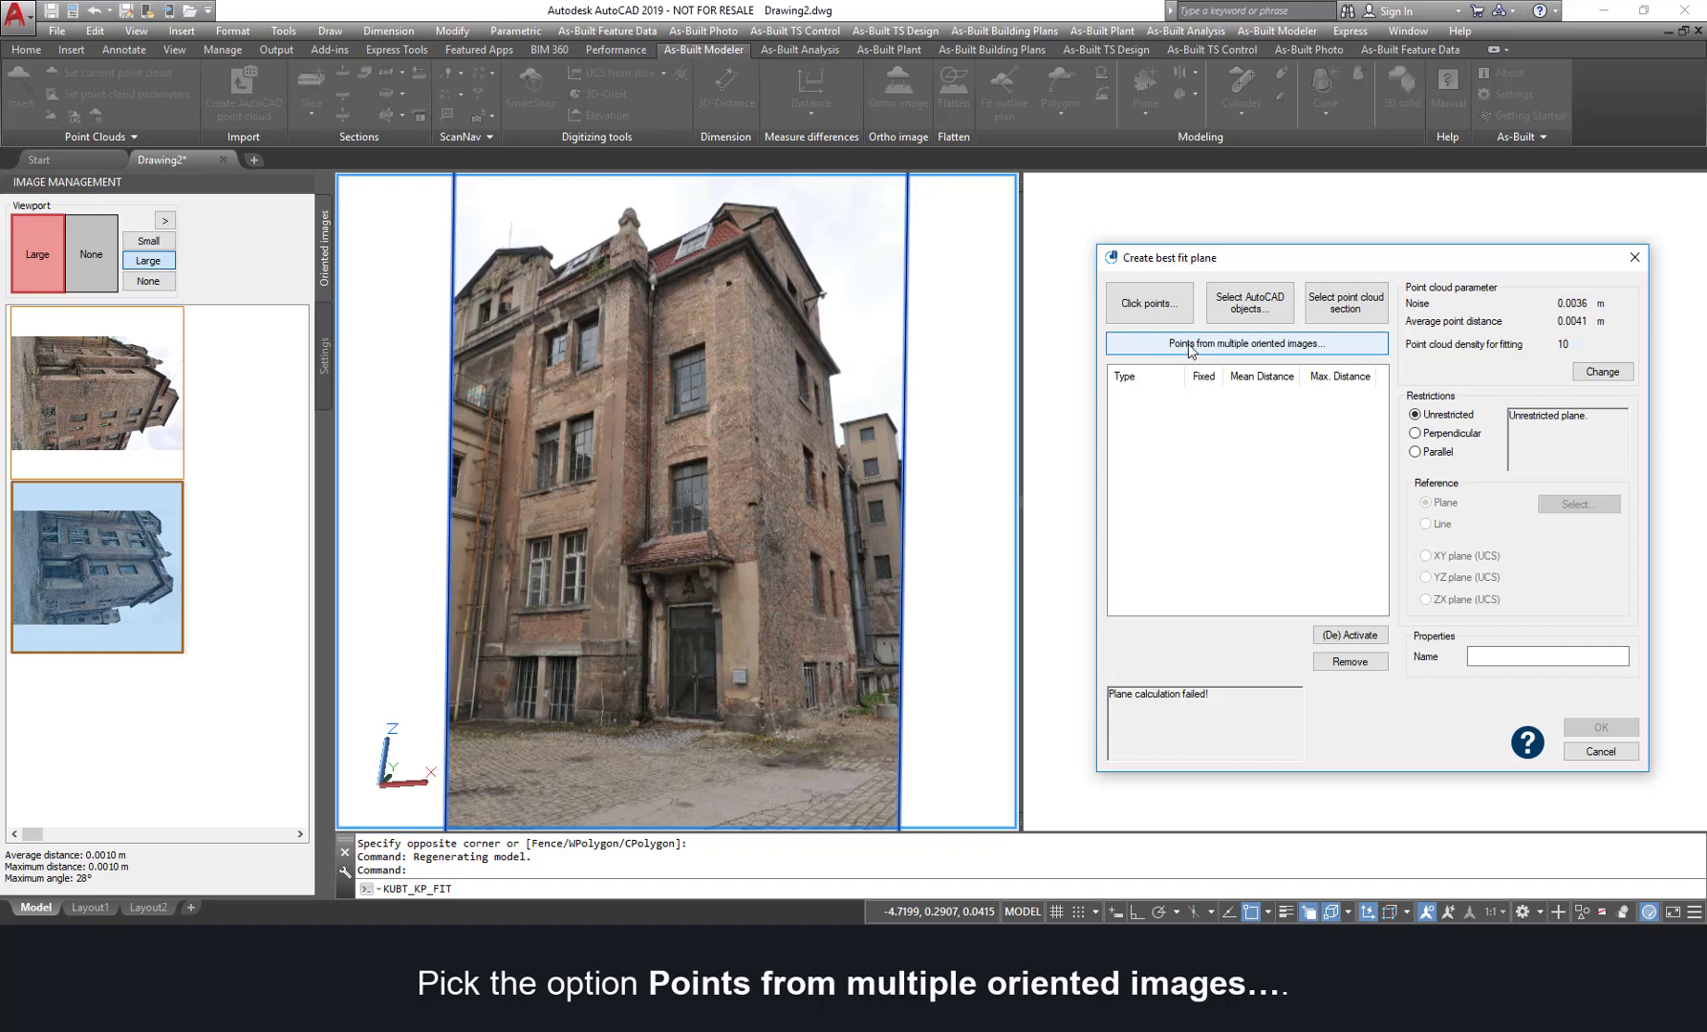
{"action": "left_click", "coordinate": [1189, 345]}
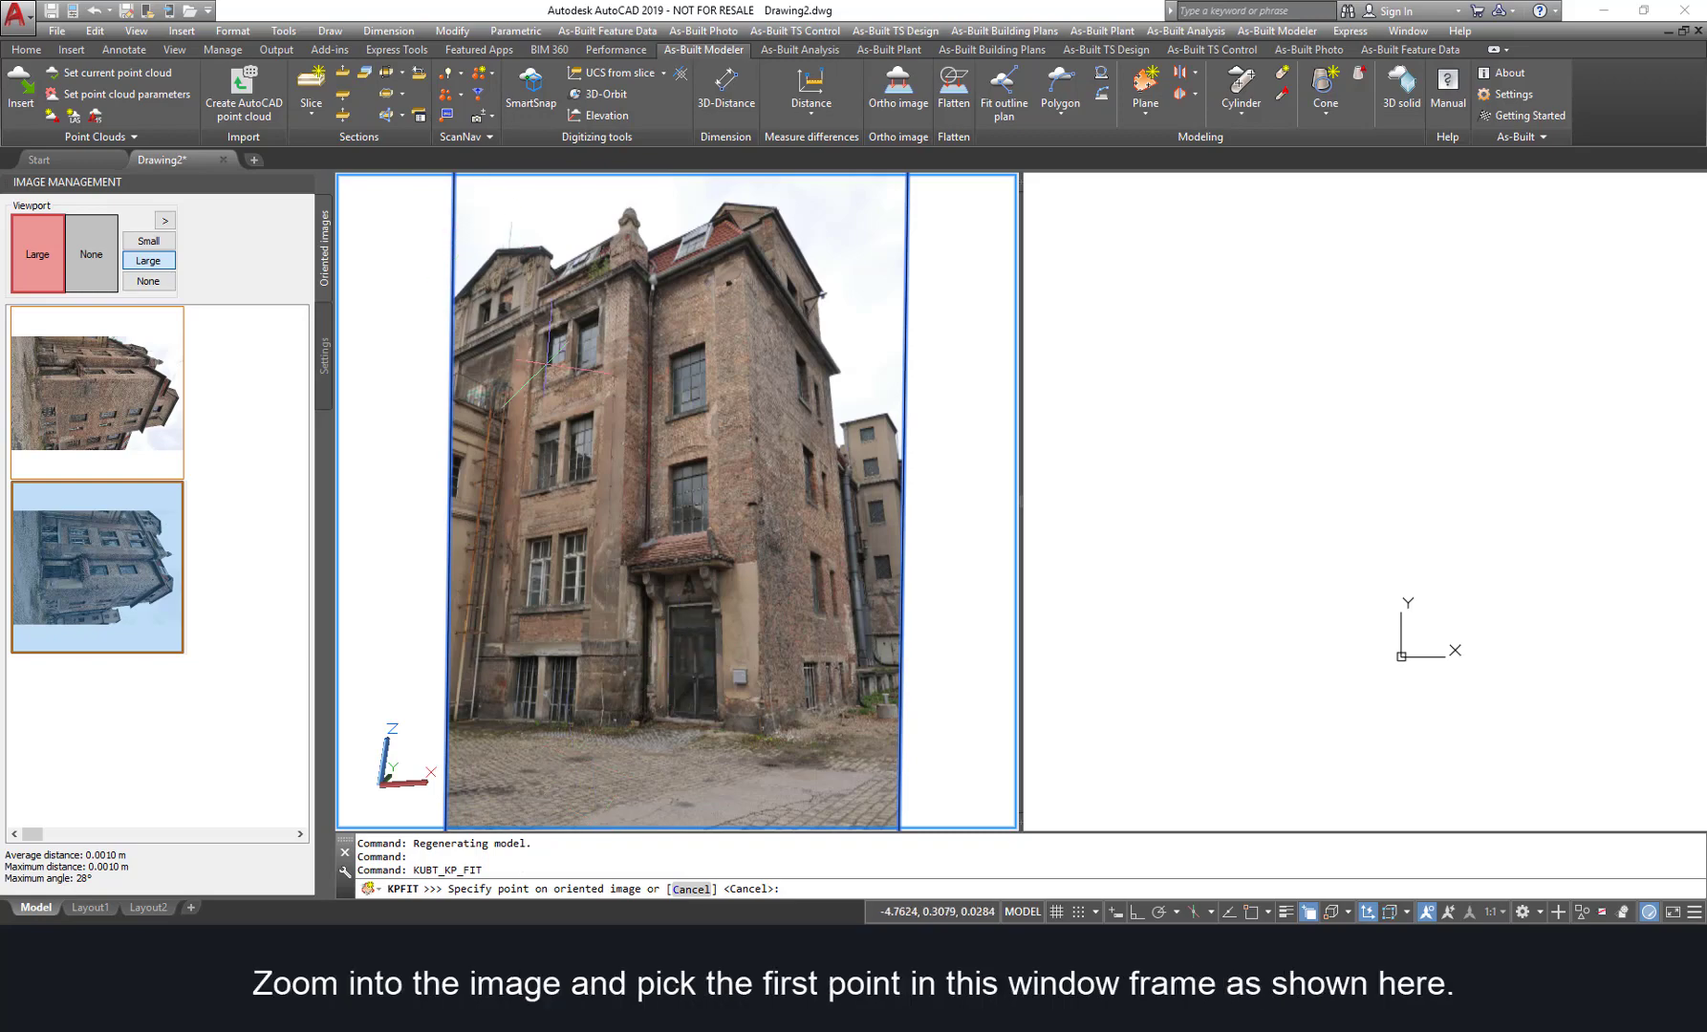
{"action": "scroll", "coordinate": [549, 364], "scroll_direction": "up", "scroll_amount": 5}
{"action": "scroll", "coordinate": [554, 521], "scroll_direction": "up", "scroll_amount": 2}
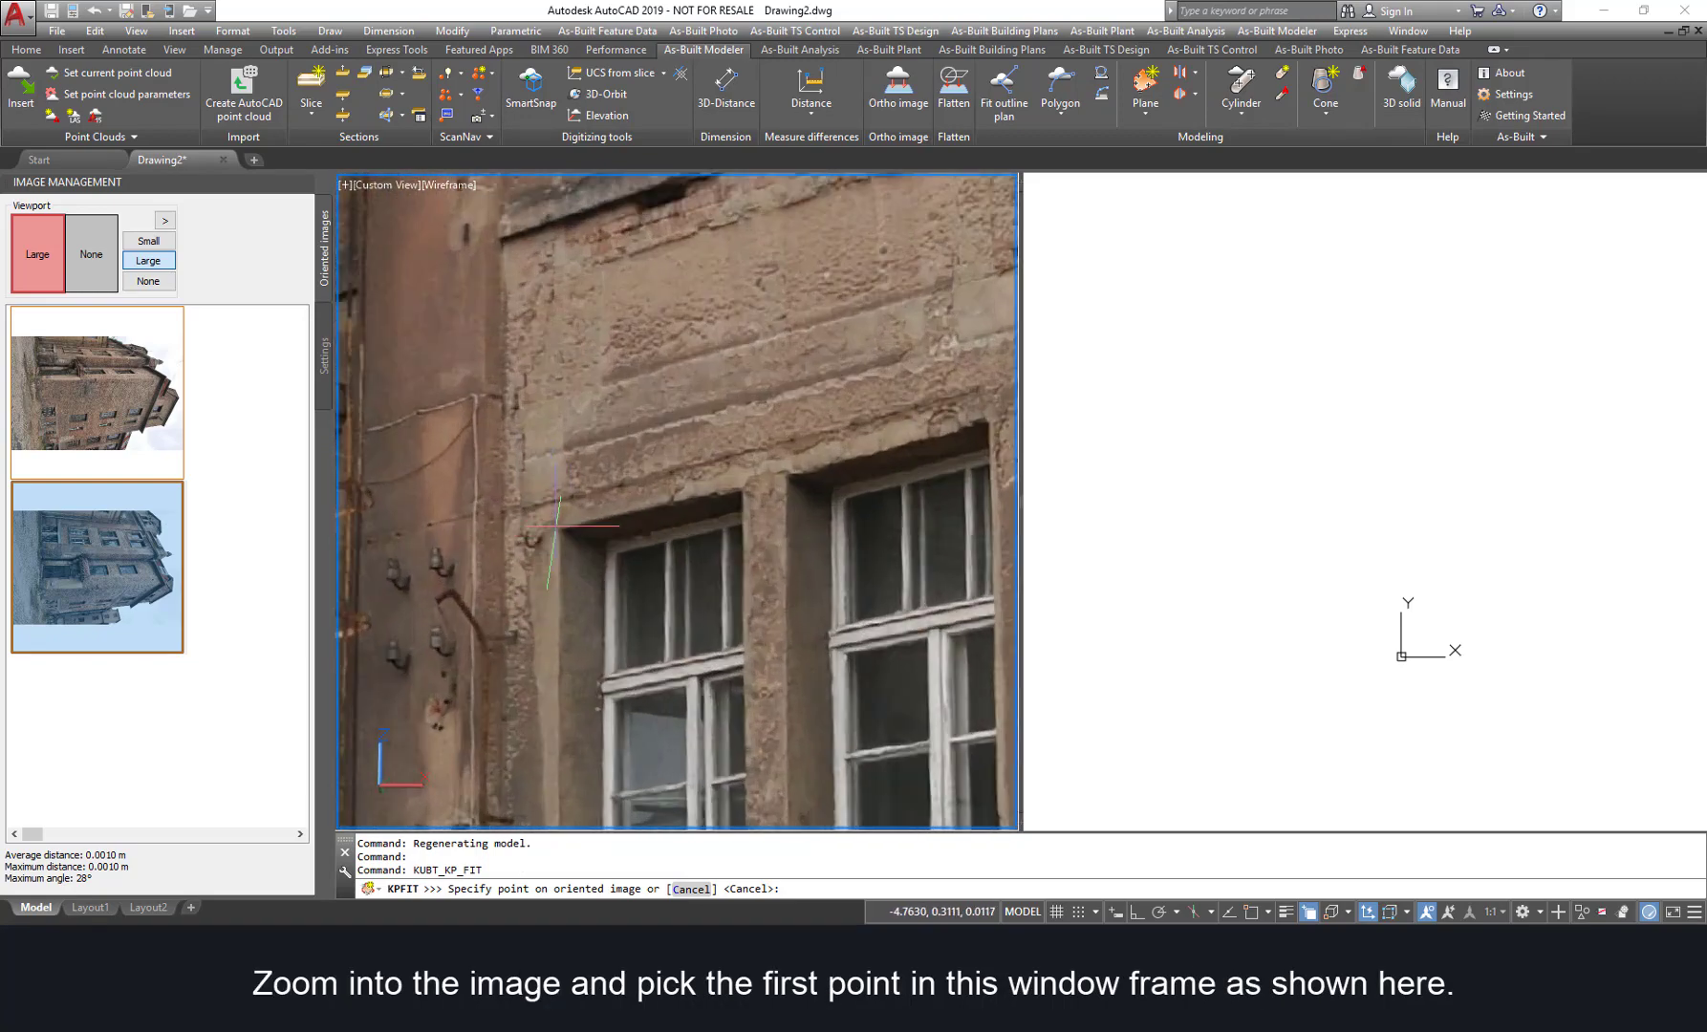
{"action": "scroll", "coordinate": [559, 527], "scroll_direction": "up", "scroll_amount": 1}
{"action": "scroll", "coordinate": [558, 528], "scroll_direction": "up", "scroll_amount": 1}
Step: Pick two window corners and their matching points along the epipolar lines in the other photo
{"action": "left_click", "coordinate": [558, 527]}
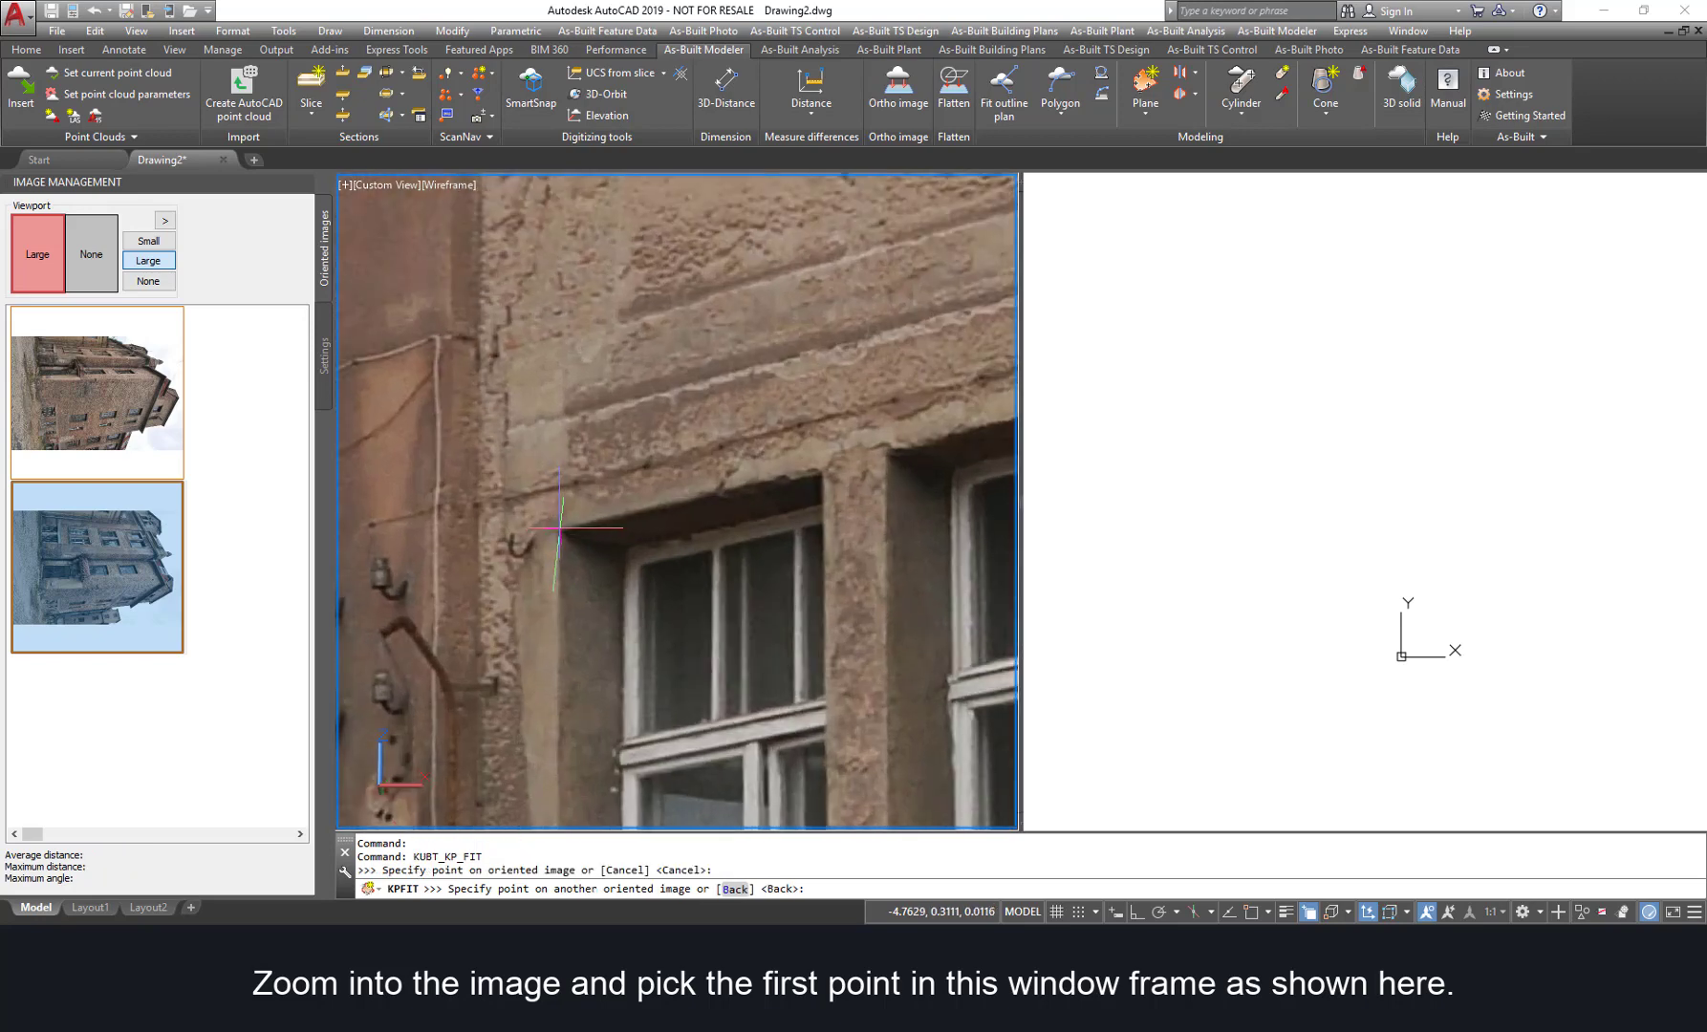
{"action": "double_click", "coordinate": [54, 415]}
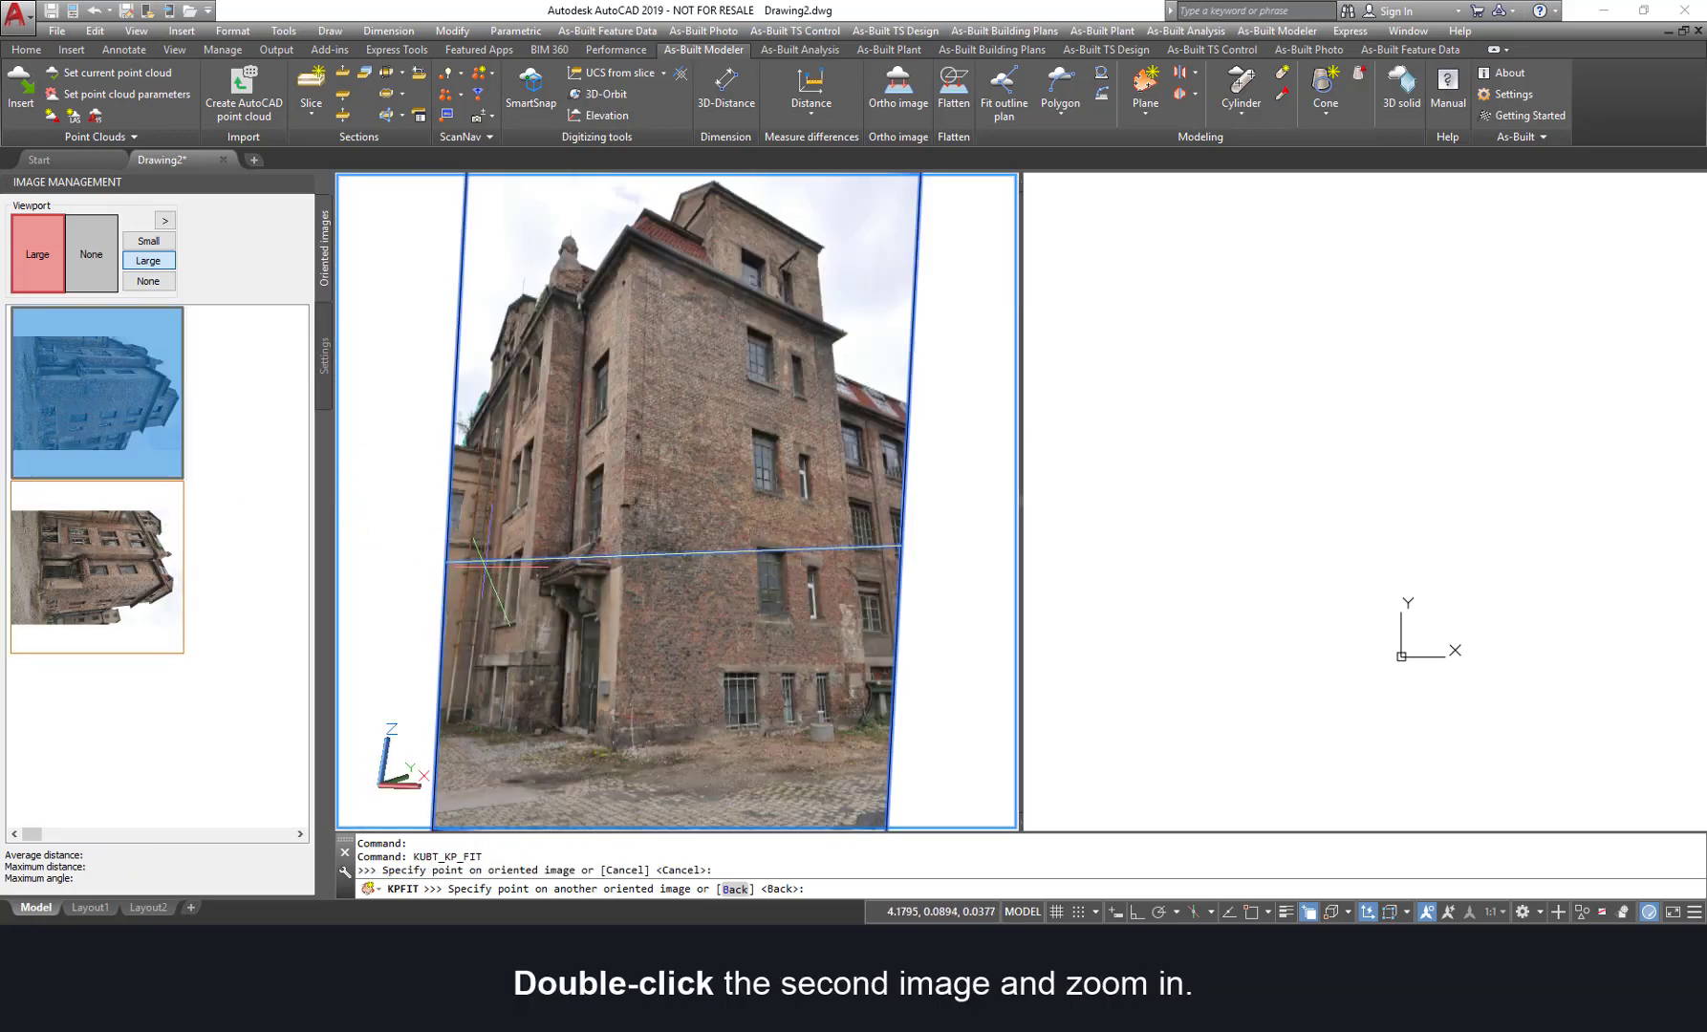
{"action": "scroll", "coordinate": [524, 564], "scroll_direction": "up", "scroll_amount": 3}
{"action": "scroll", "coordinate": [524, 562], "scroll_direction": "up", "scroll_amount": 4}
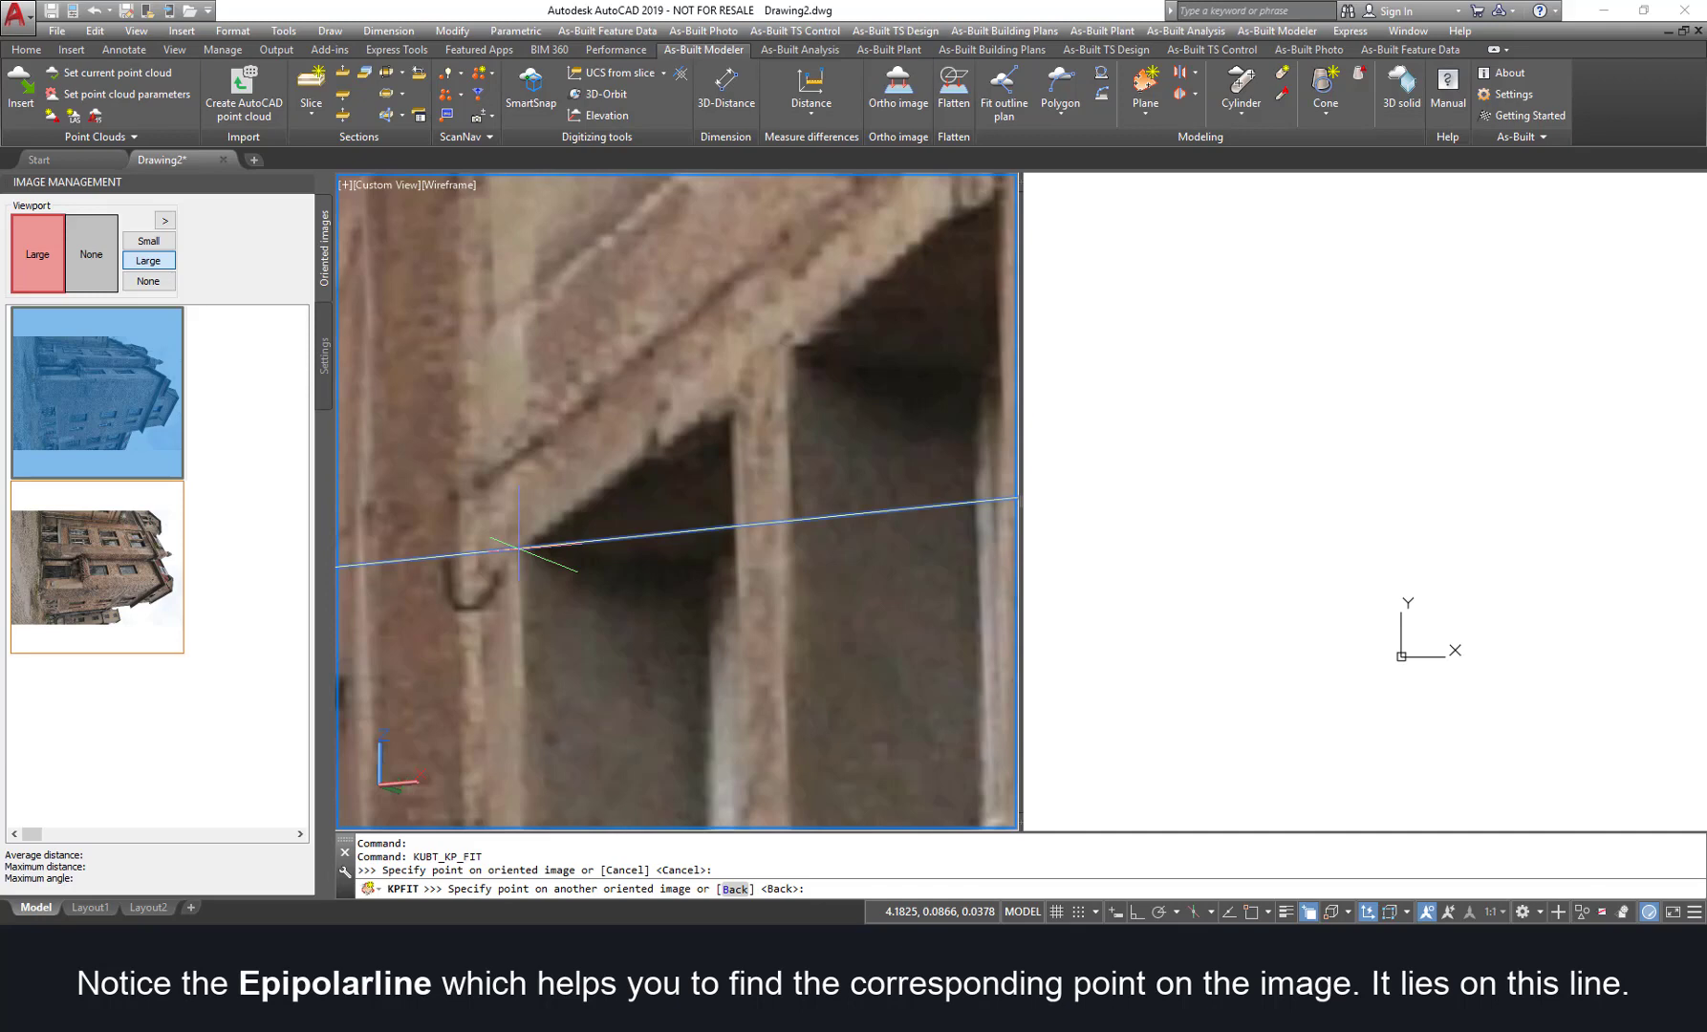
{"action": "left_click", "coordinate": [518, 548]}
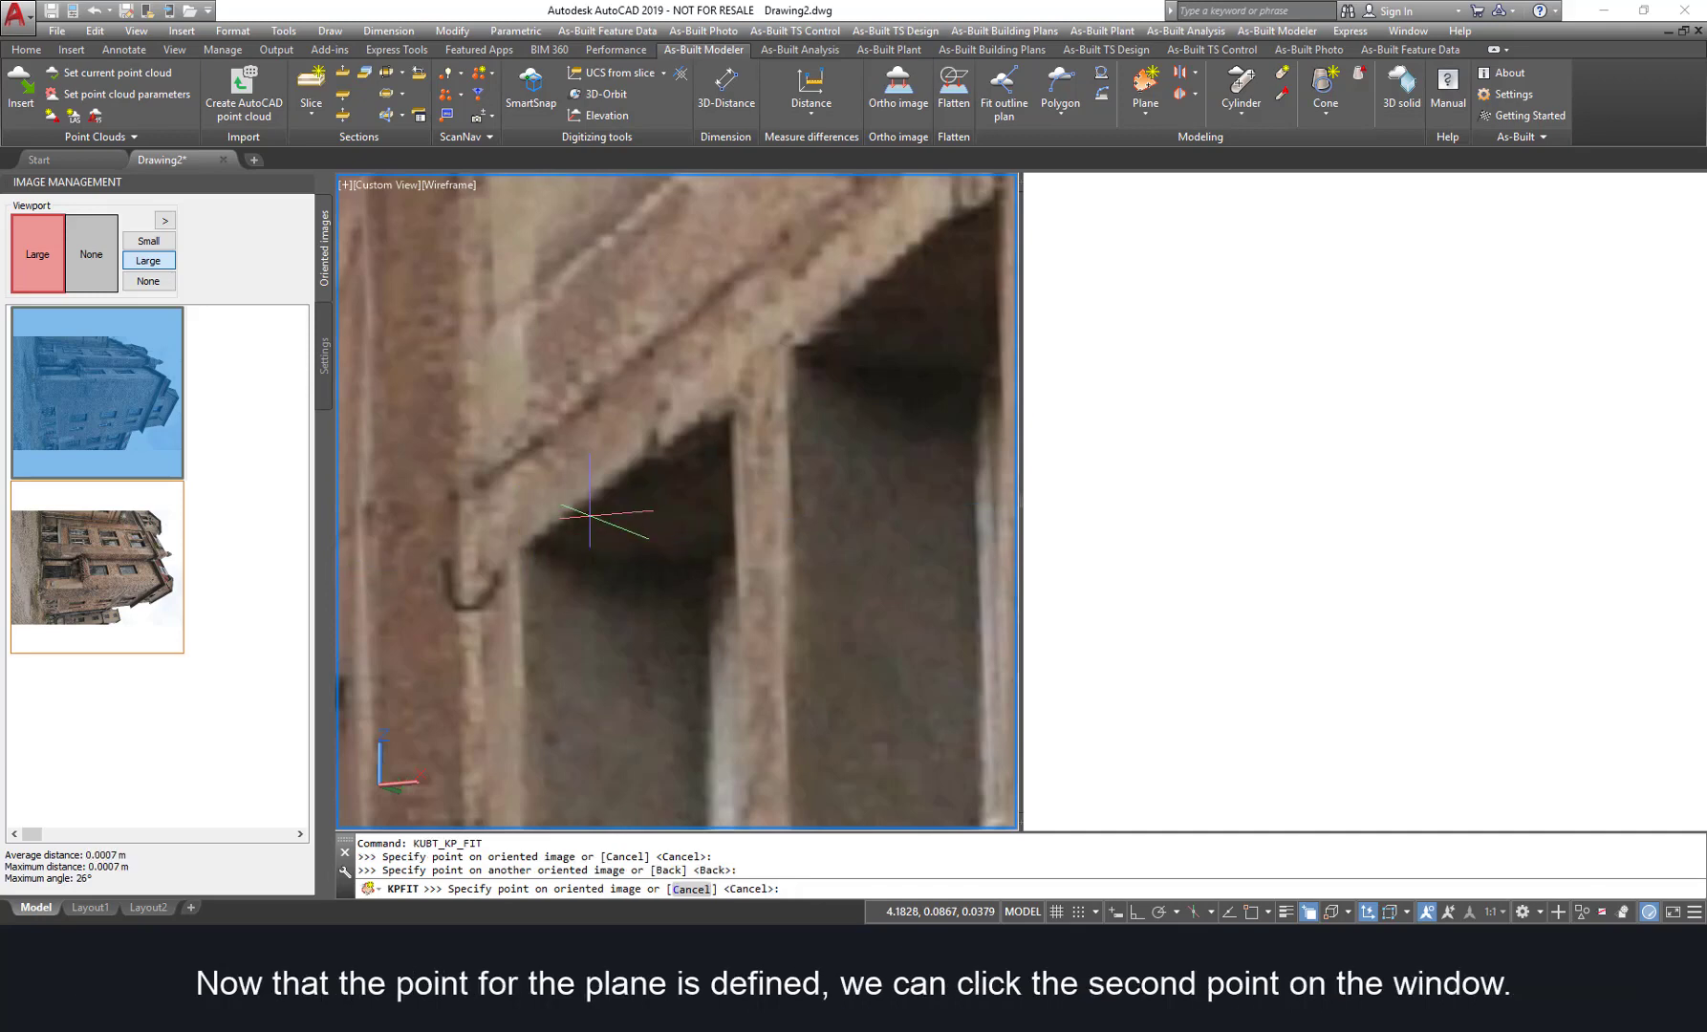
{"action": "left_click", "coordinate": [785, 349]}
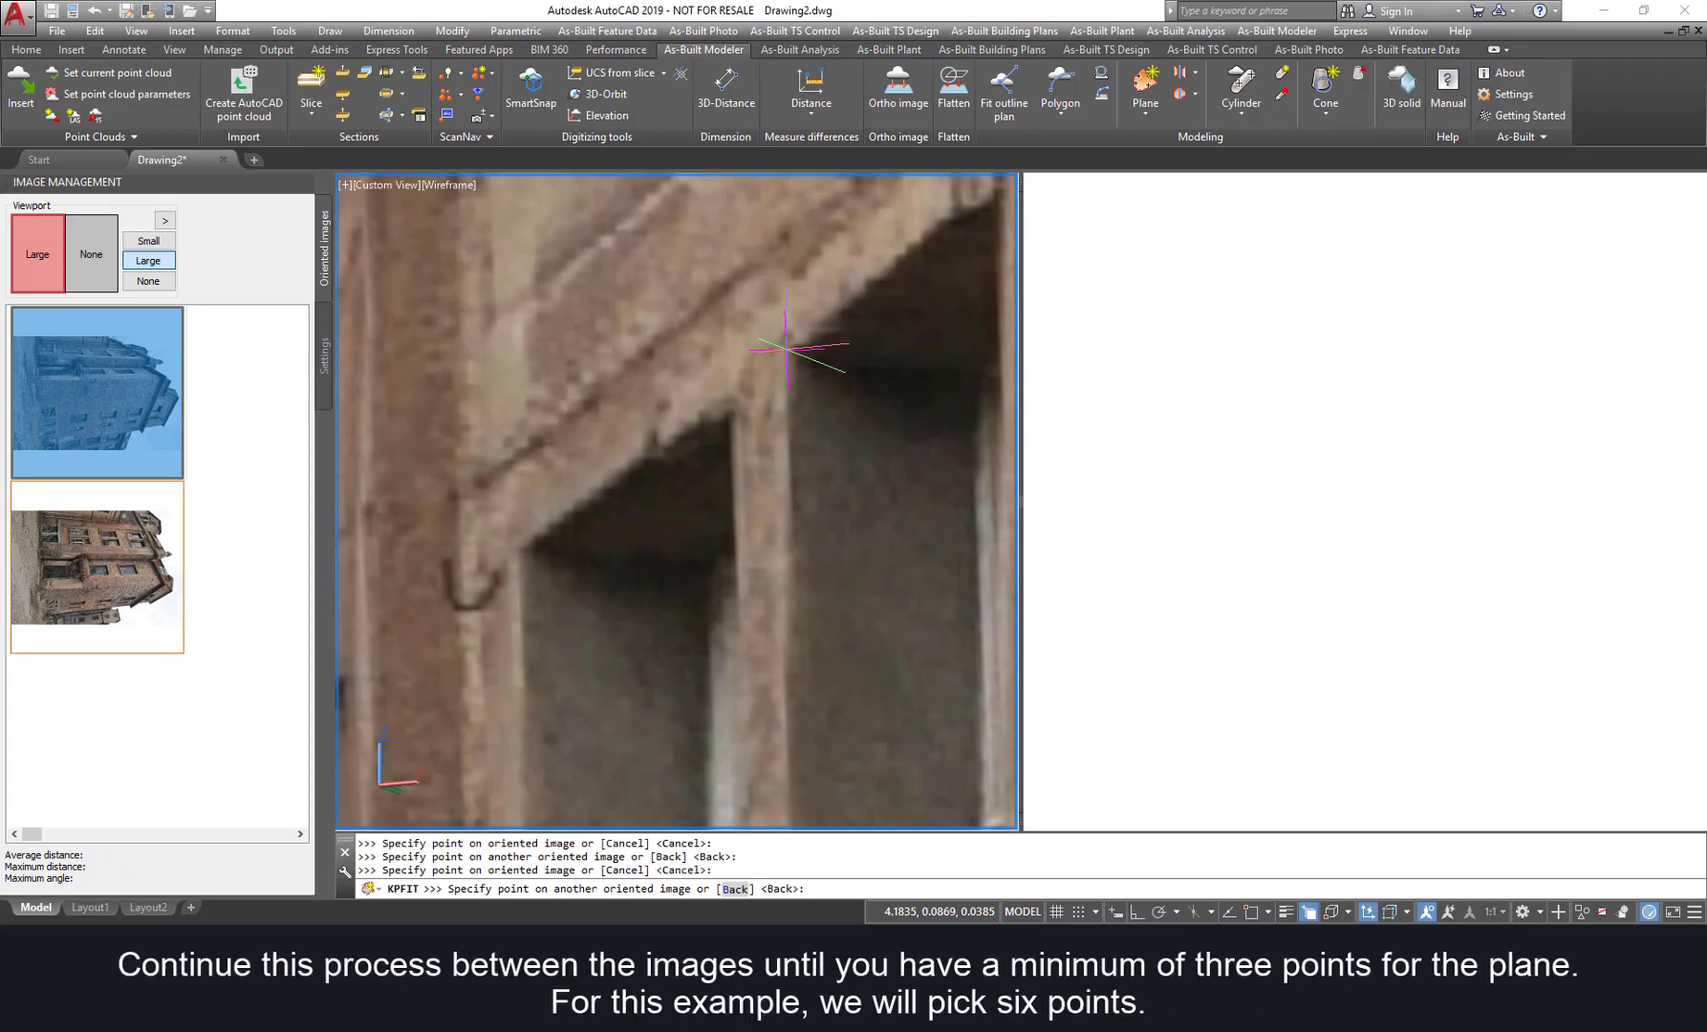
{"action": "left_click", "coordinate": [103, 559]}
{"action": "scroll", "coordinate": [662, 522], "scroll_direction": "up", "scroll_amount": 5}
{"action": "left_click", "coordinate": [663, 536]}
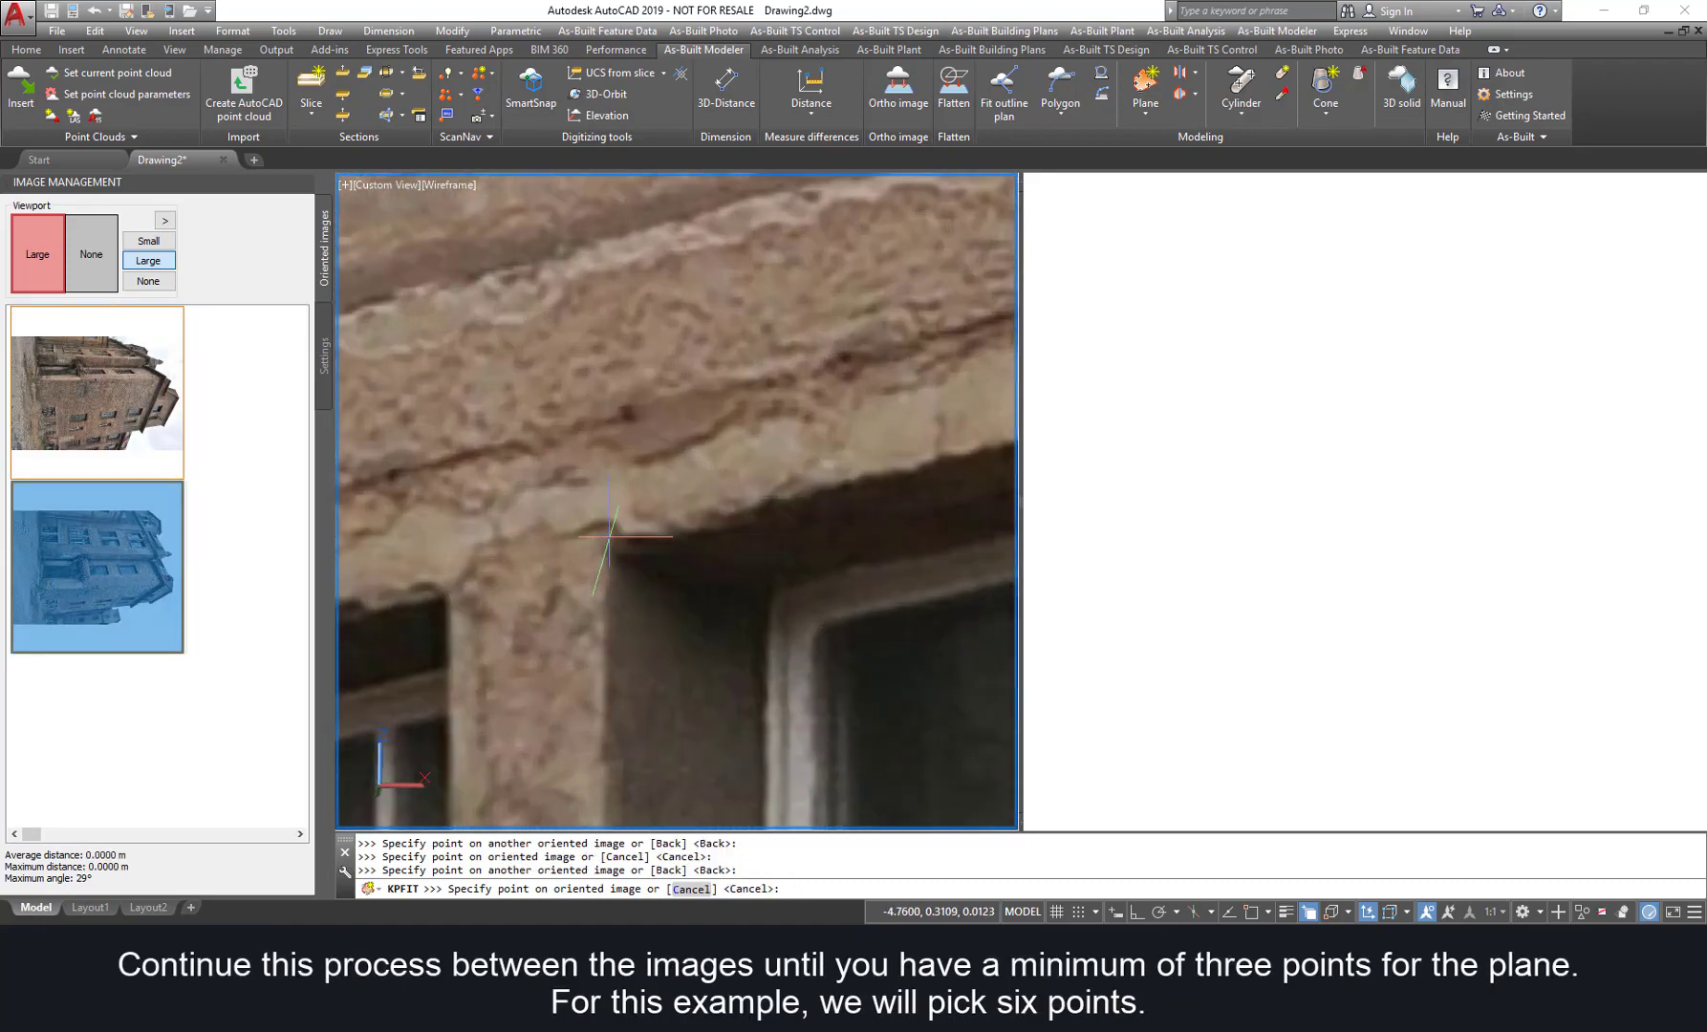
Step: Pick a corner on another window and its matching point on the other photo
{"action": "scroll", "coordinate": [631, 507], "scroll_direction": "down", "scroll_amount": 5}
{"action": "scroll", "coordinate": [587, 400], "scroll_direction": "down", "scroll_amount": 3}
{"action": "scroll", "coordinate": [495, 403], "scroll_direction": "up", "scroll_amount": 5}
{"action": "scroll", "coordinate": [495, 404], "scroll_direction": "up", "scroll_amount": 2}
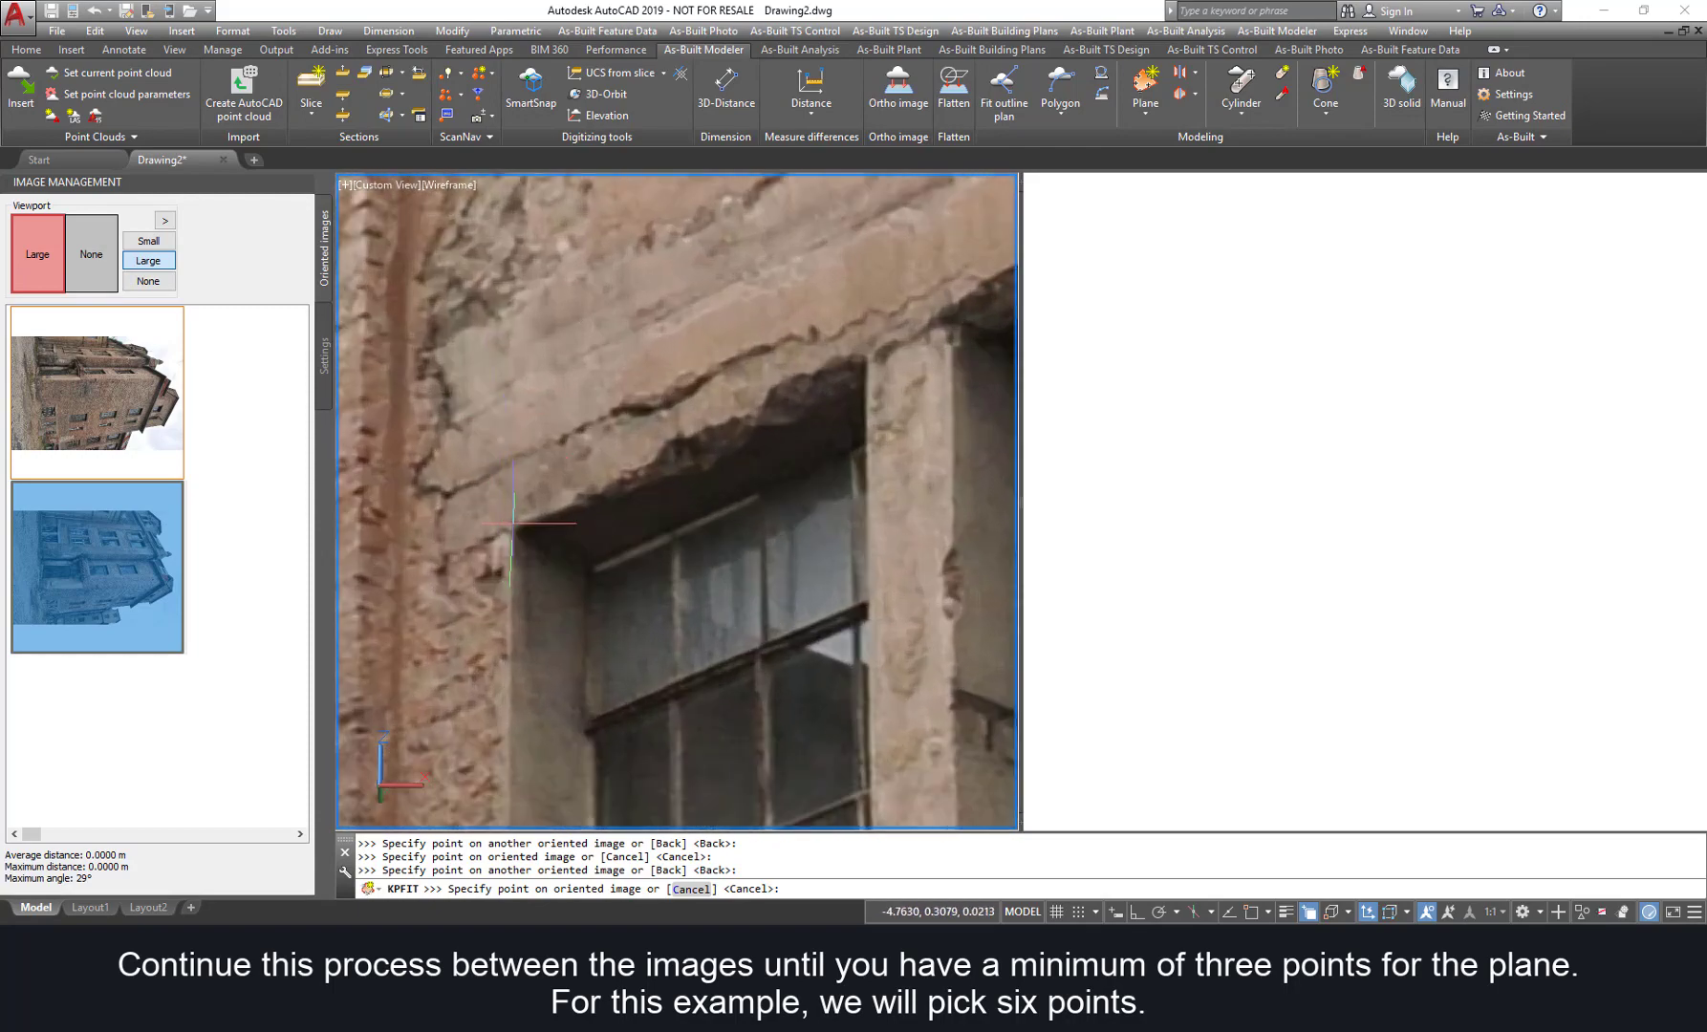
{"action": "left_click", "coordinate": [512, 527]}
{"action": "left_click", "coordinate": [141, 400]}
{"action": "scroll", "coordinate": [536, 555], "scroll_direction": "up", "scroll_amount": 8}
{"action": "left_click", "coordinate": [762, 482]}
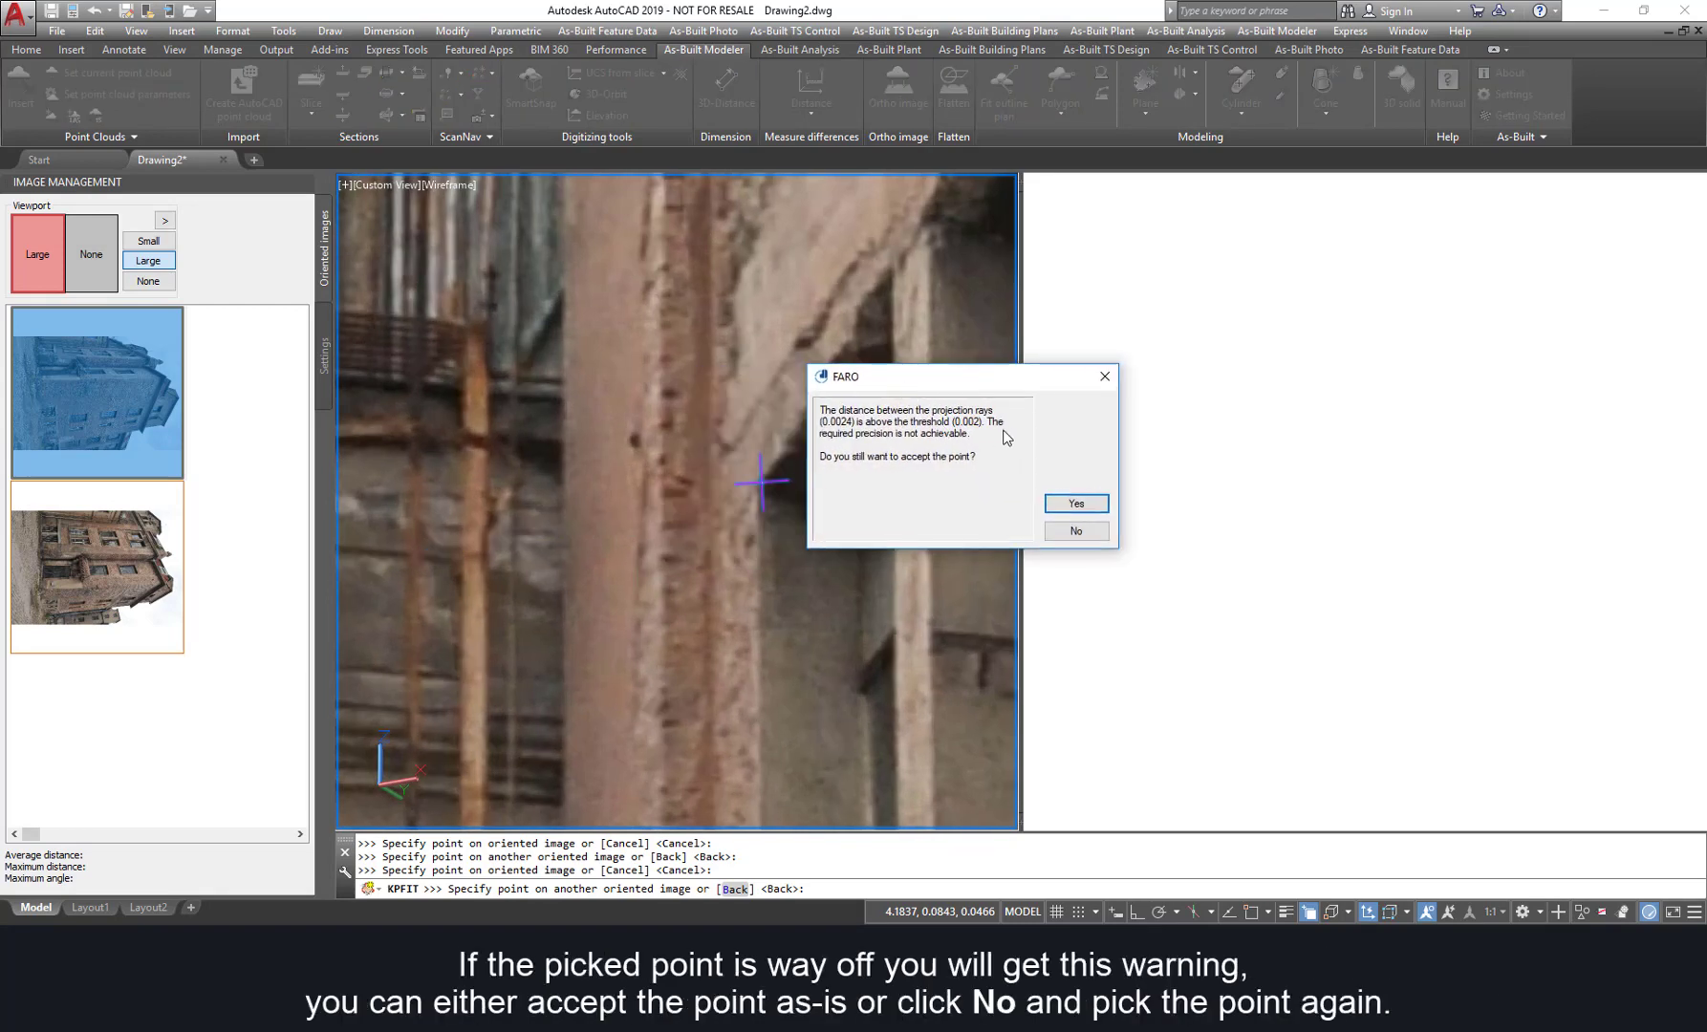
Step: Reject the imprecise point and pick replacement window-corner points in both photos
{"action": "left_click", "coordinate": [1074, 532]}
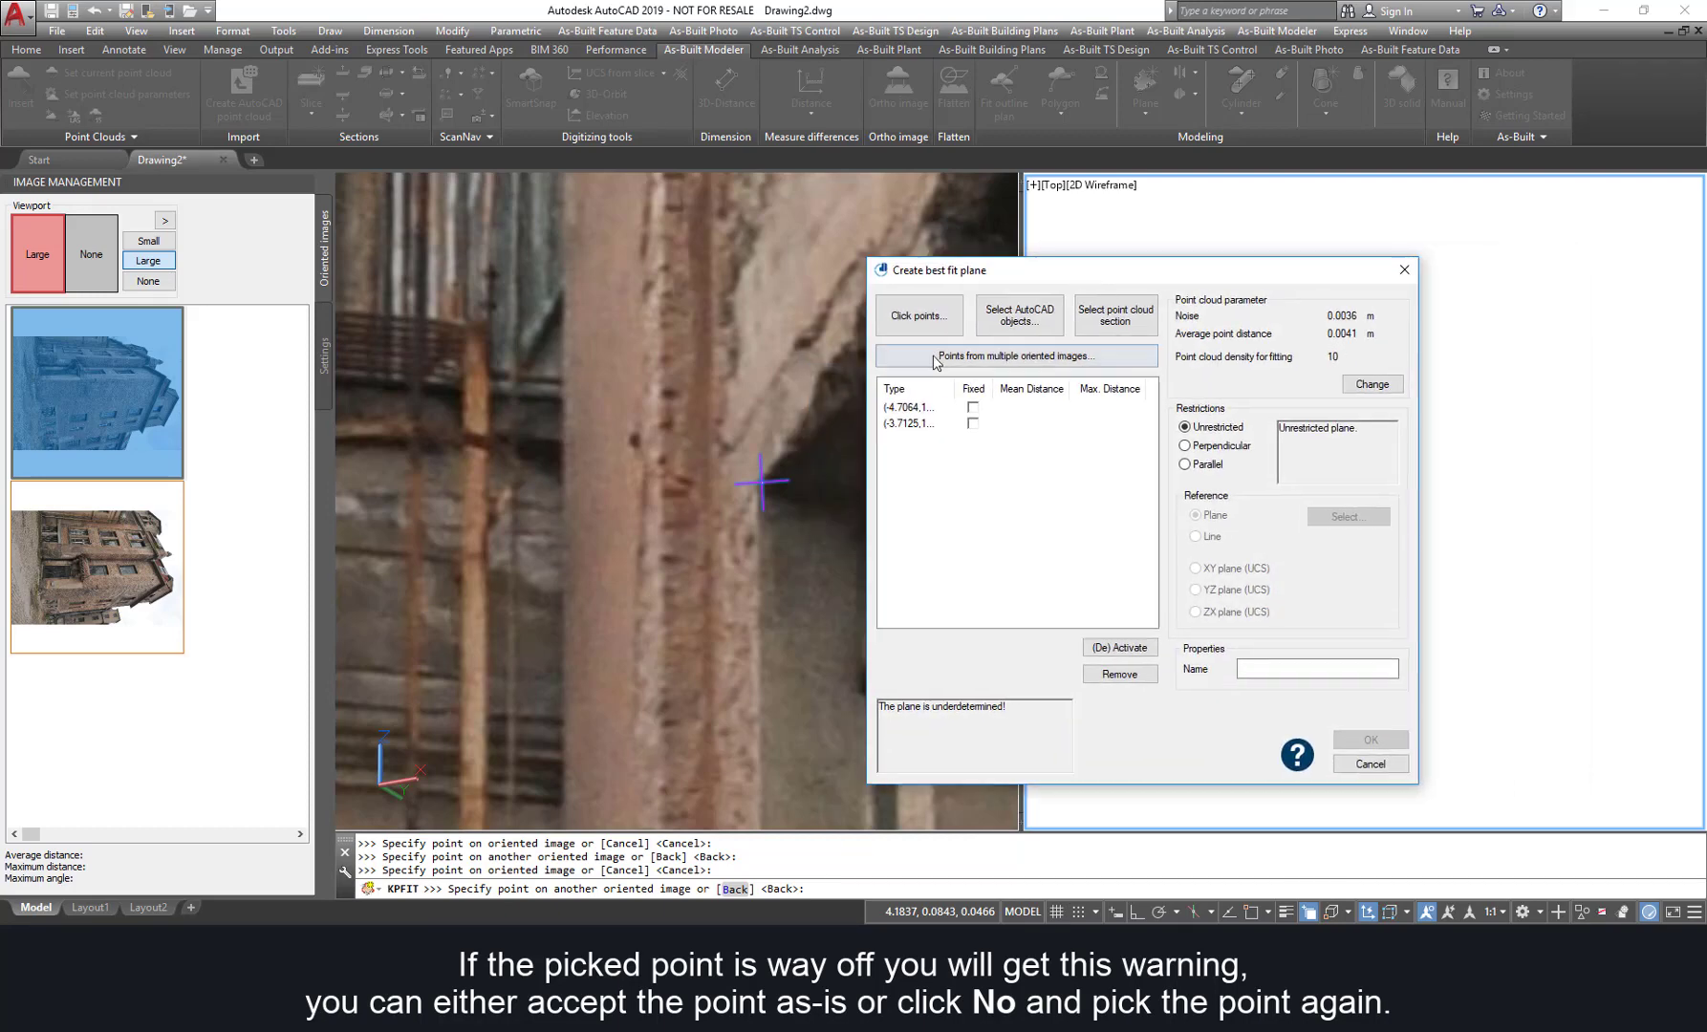
{"action": "left_click", "coordinate": [935, 358]}
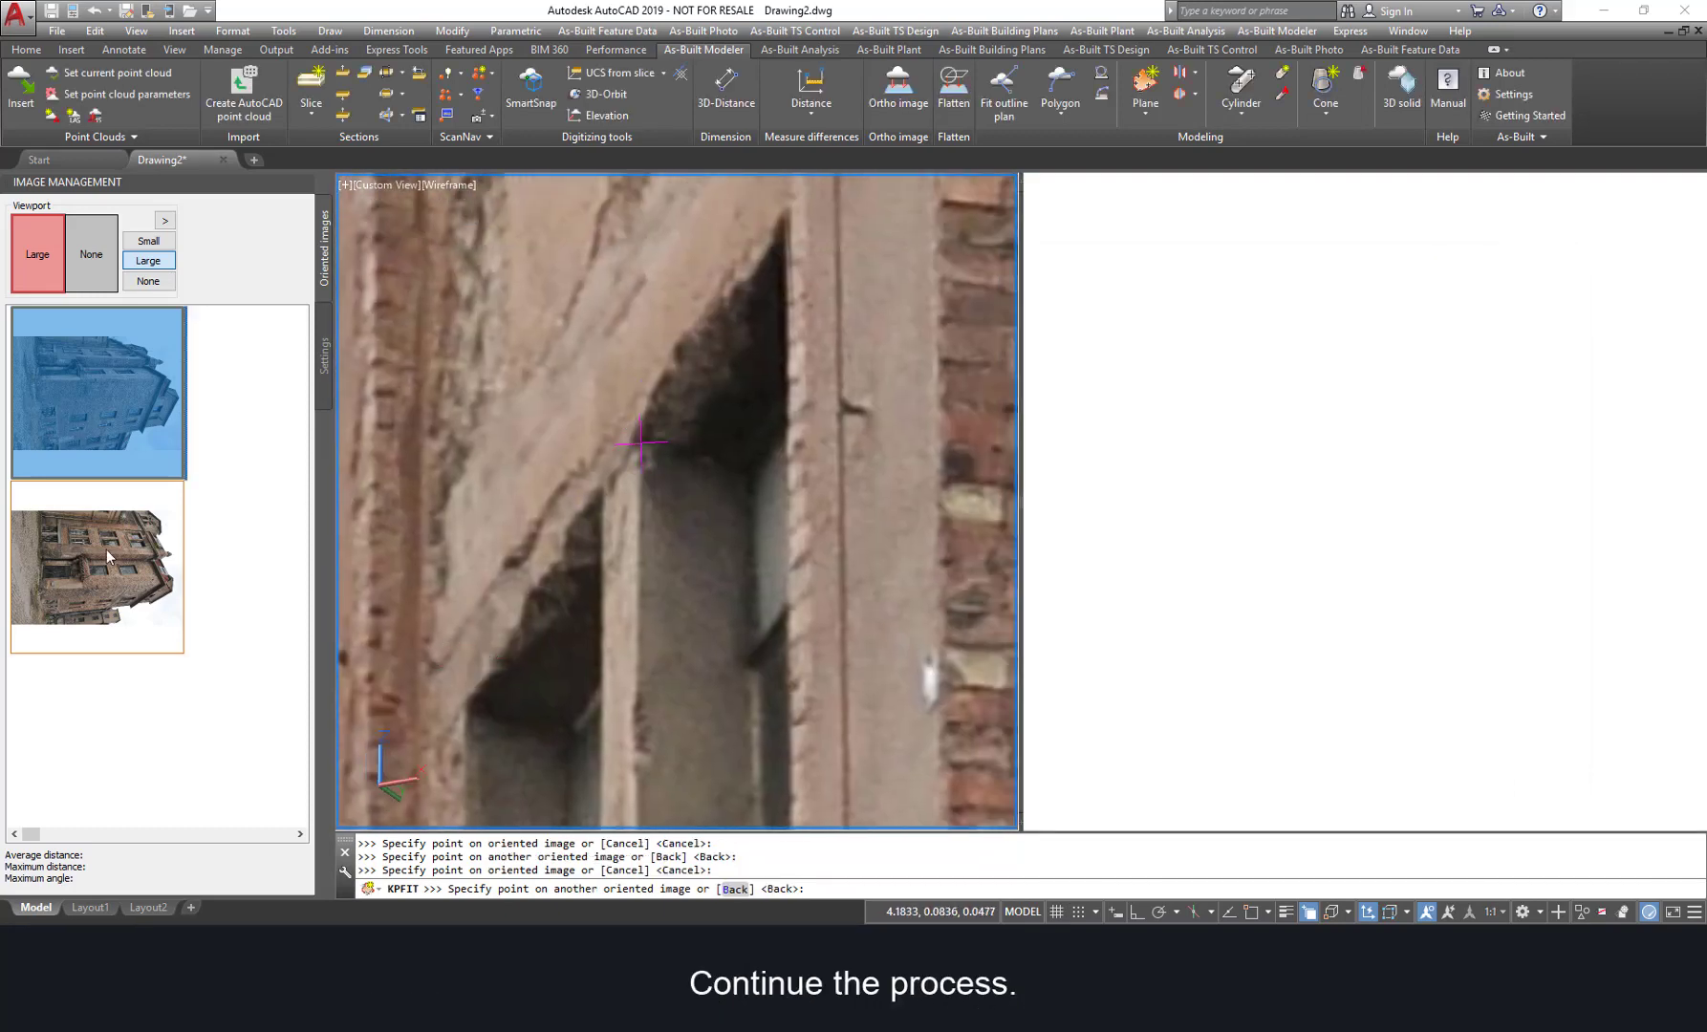
{"action": "left_click", "coordinate": [107, 550]}
{"action": "left_click", "coordinate": [570, 420]}
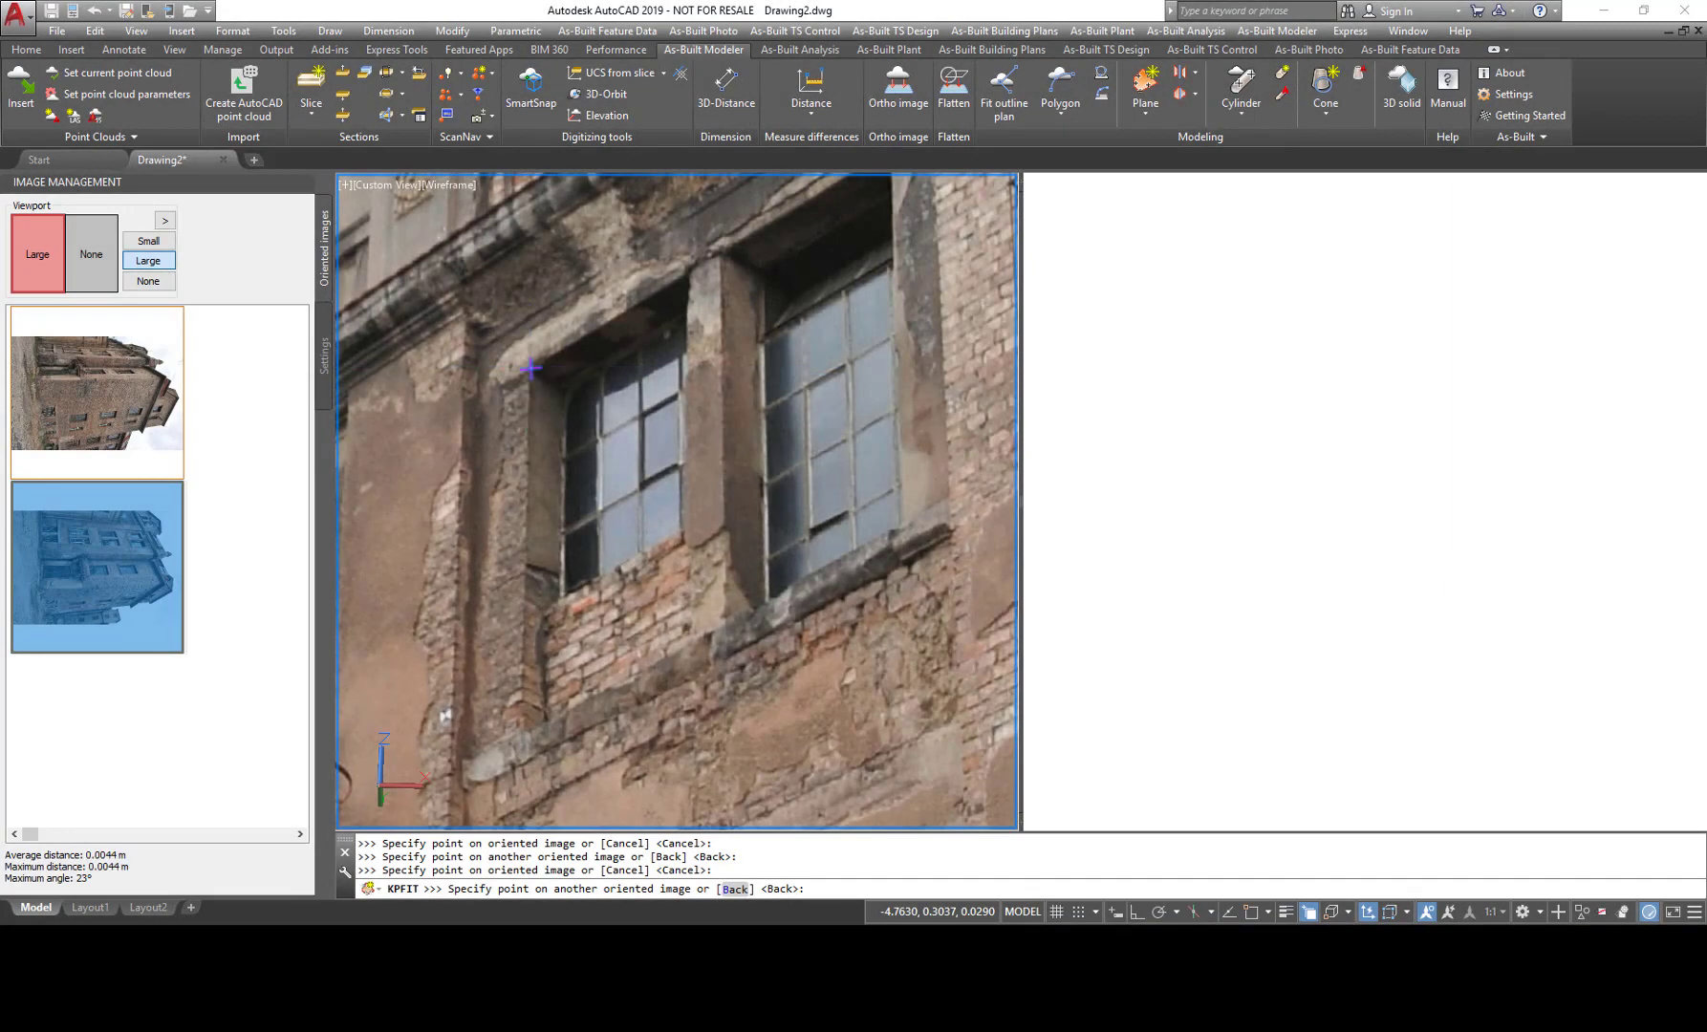
{"action": "left_click", "coordinate": [574, 466]}
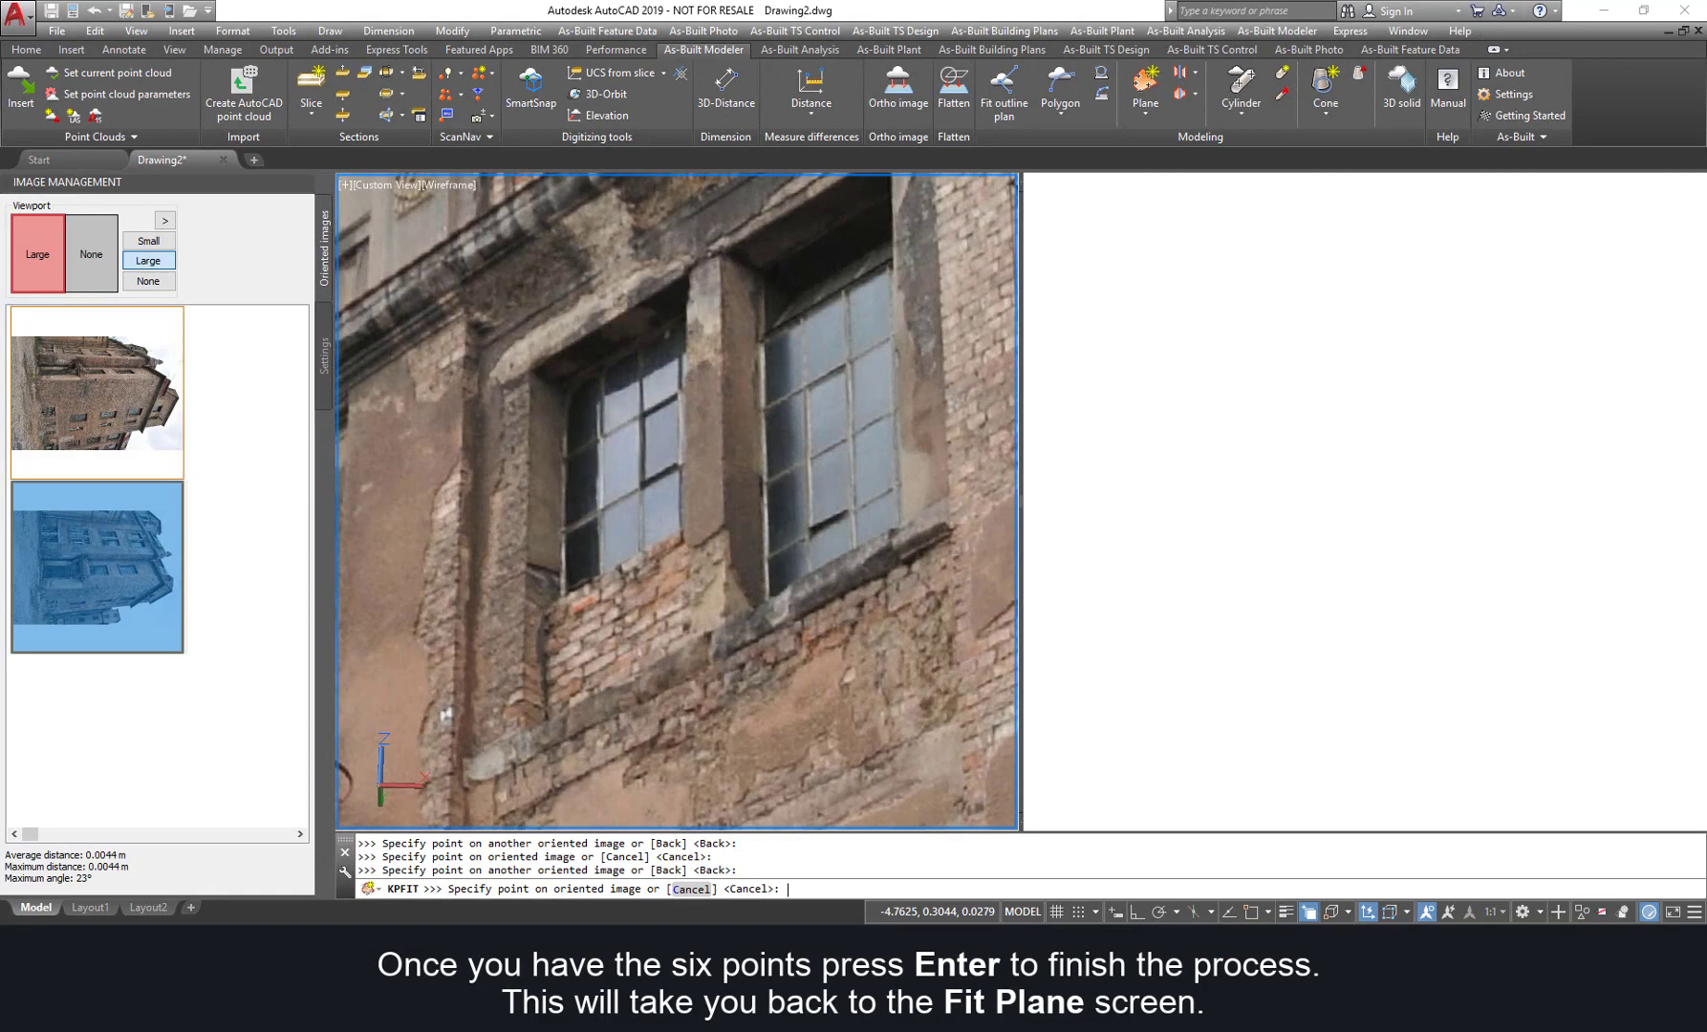
Step: Finish point picking, constrain the plane perpendicular to the UCS XY plane, and name it facade
{"action": "key", "text": "Return"}
{"action": "left_click_drag", "start_coordinate": [1155, 277], "coordinate": [968, 260]}
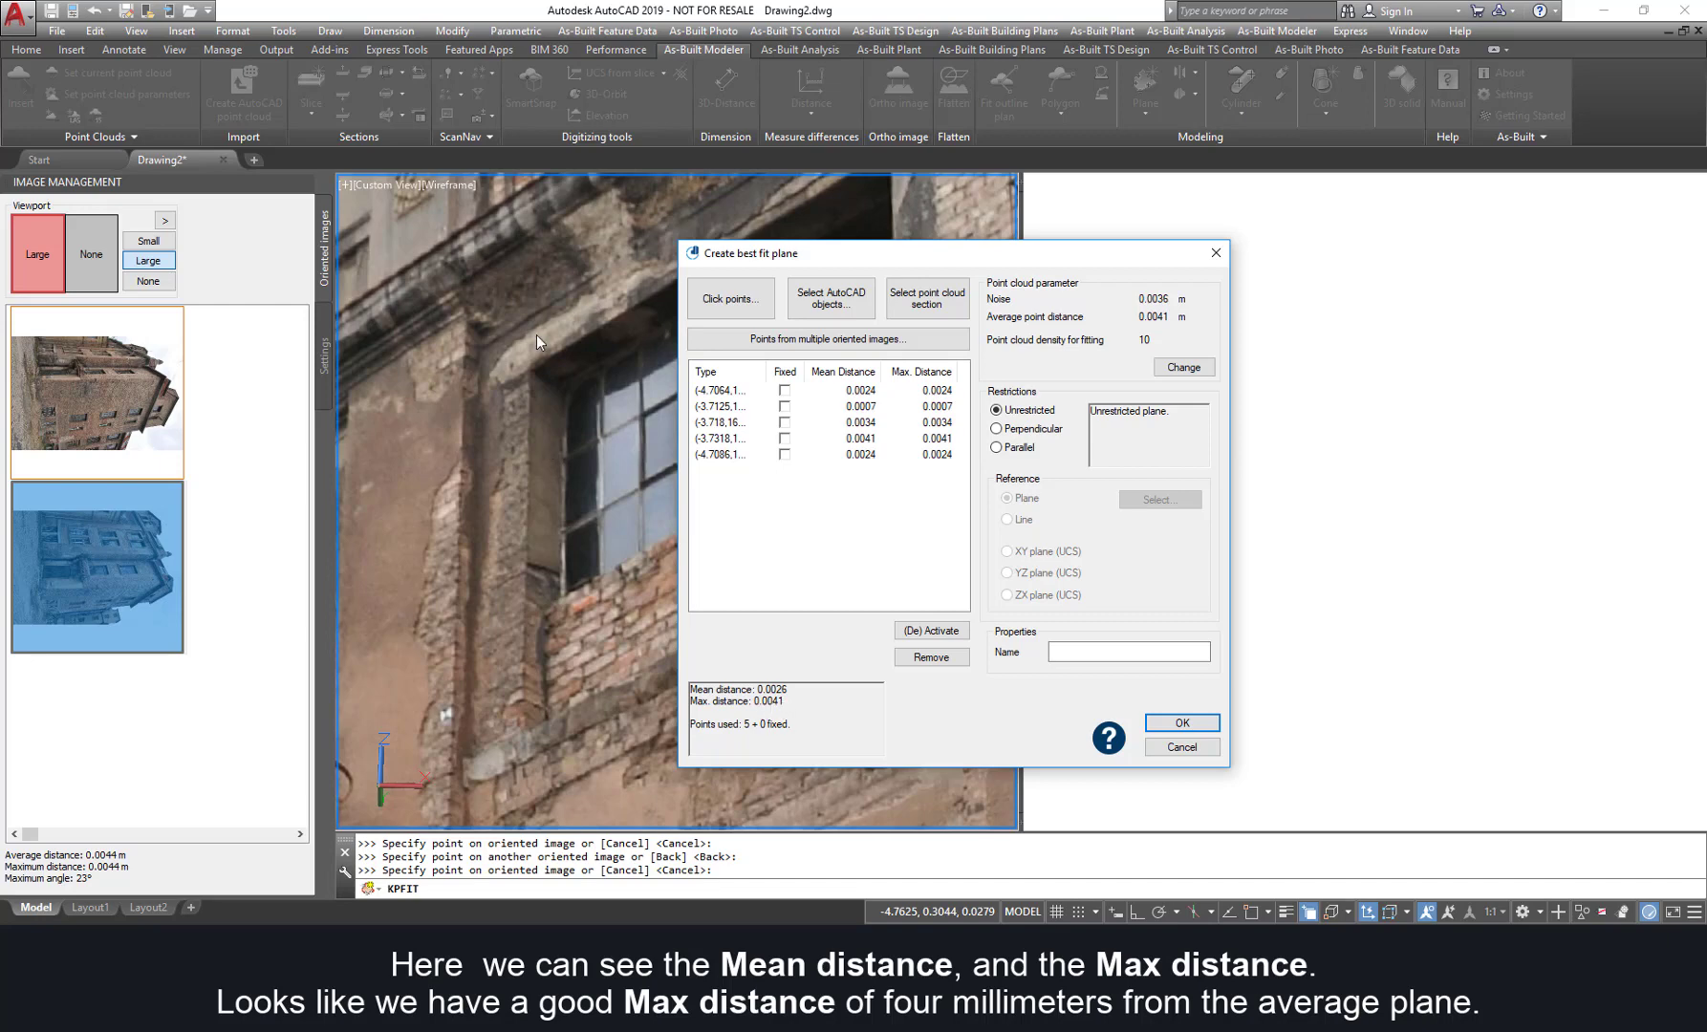
{"action": "left_click", "coordinate": [997, 430]}
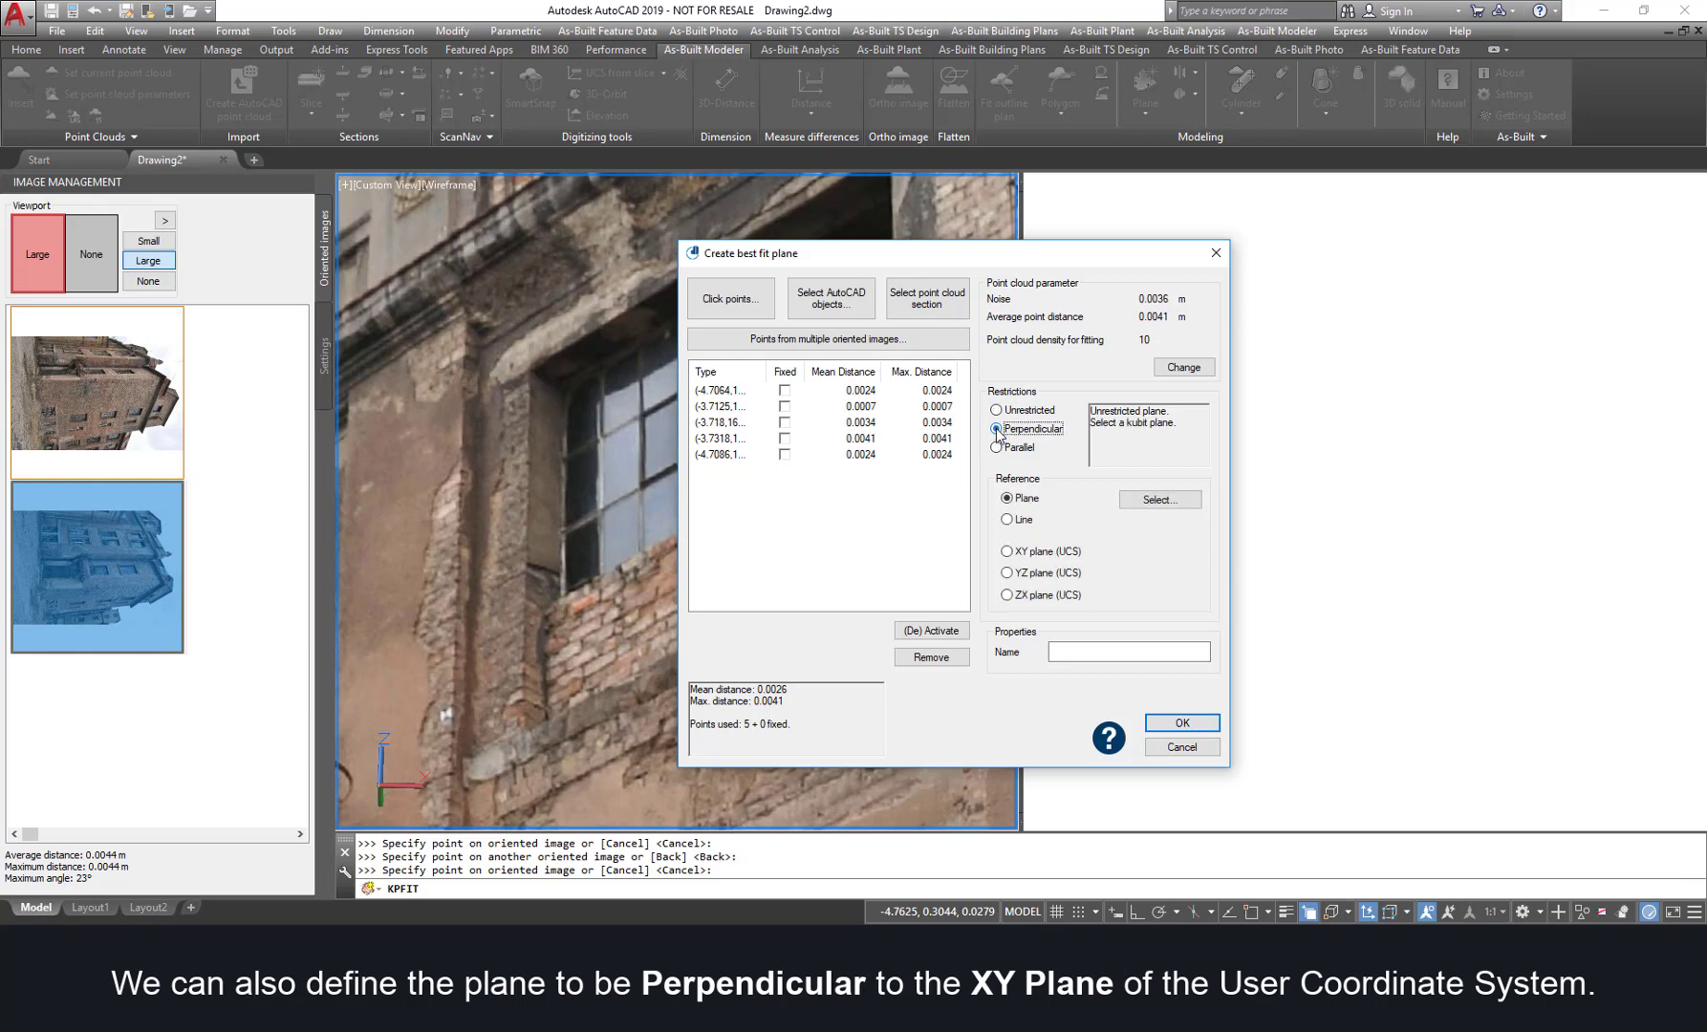
{"action": "left_click", "coordinate": [1008, 553]}
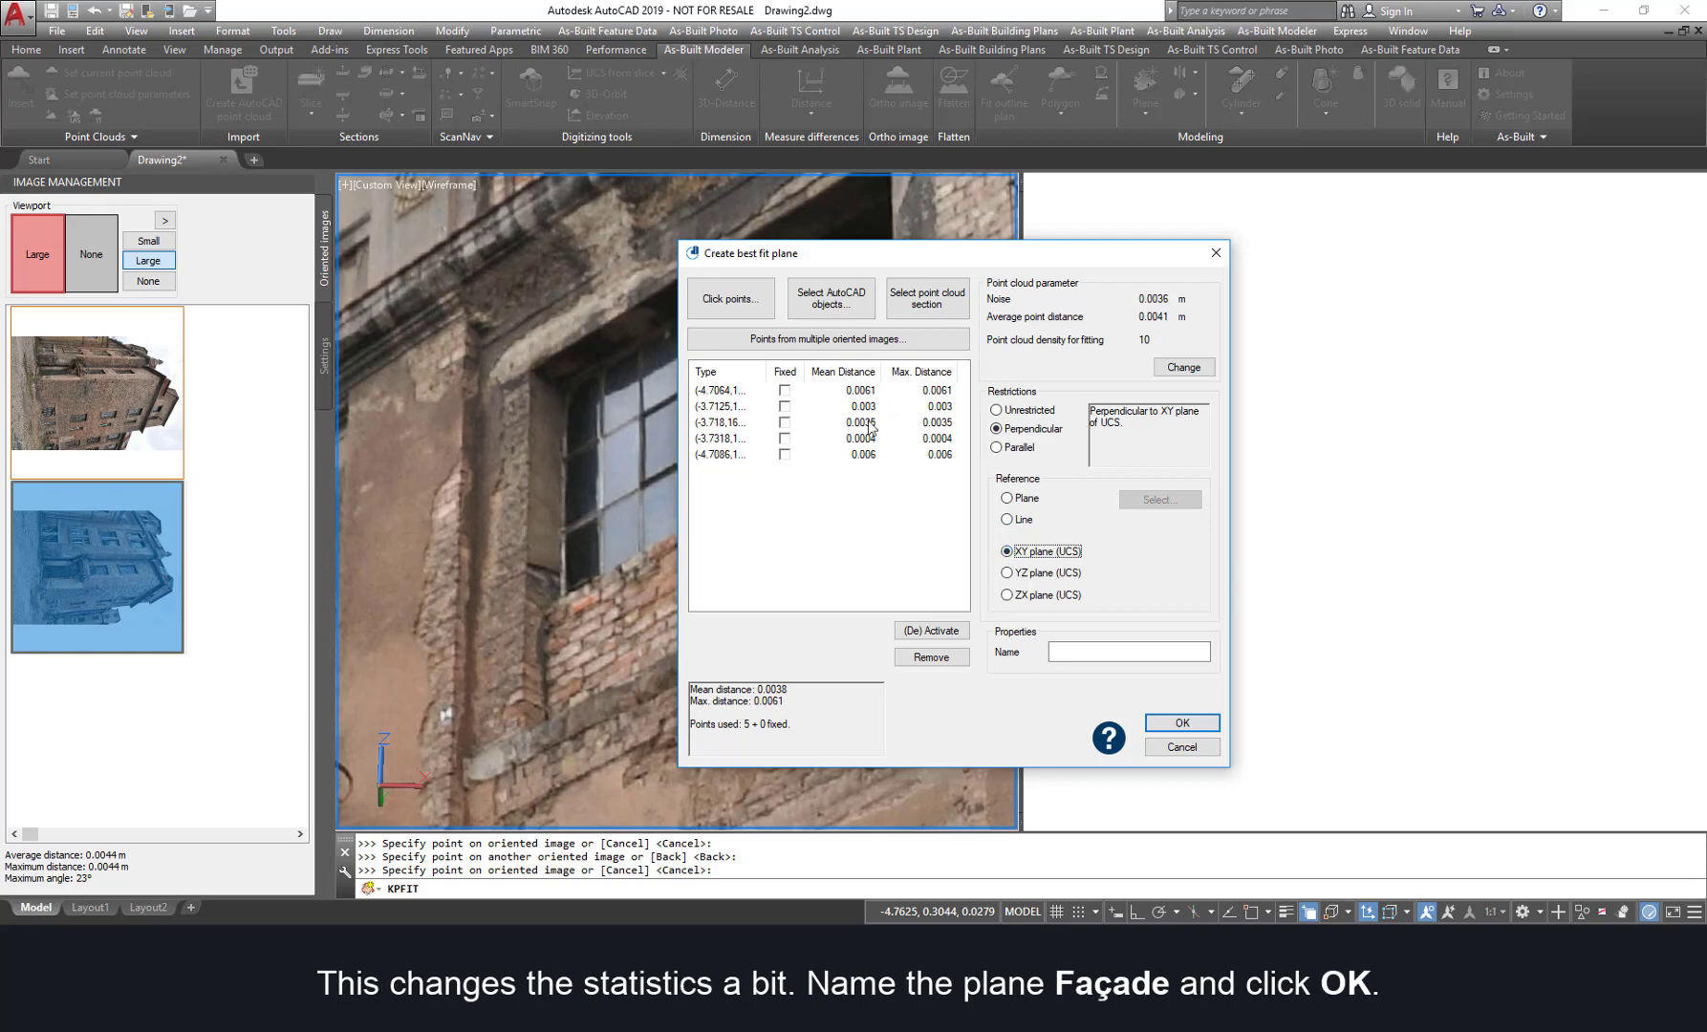
{"action": "left_click_drag", "start_coordinate": [935, 258], "coordinate": [1031, 228]}
{"action": "left_click", "coordinate": [1208, 622]}
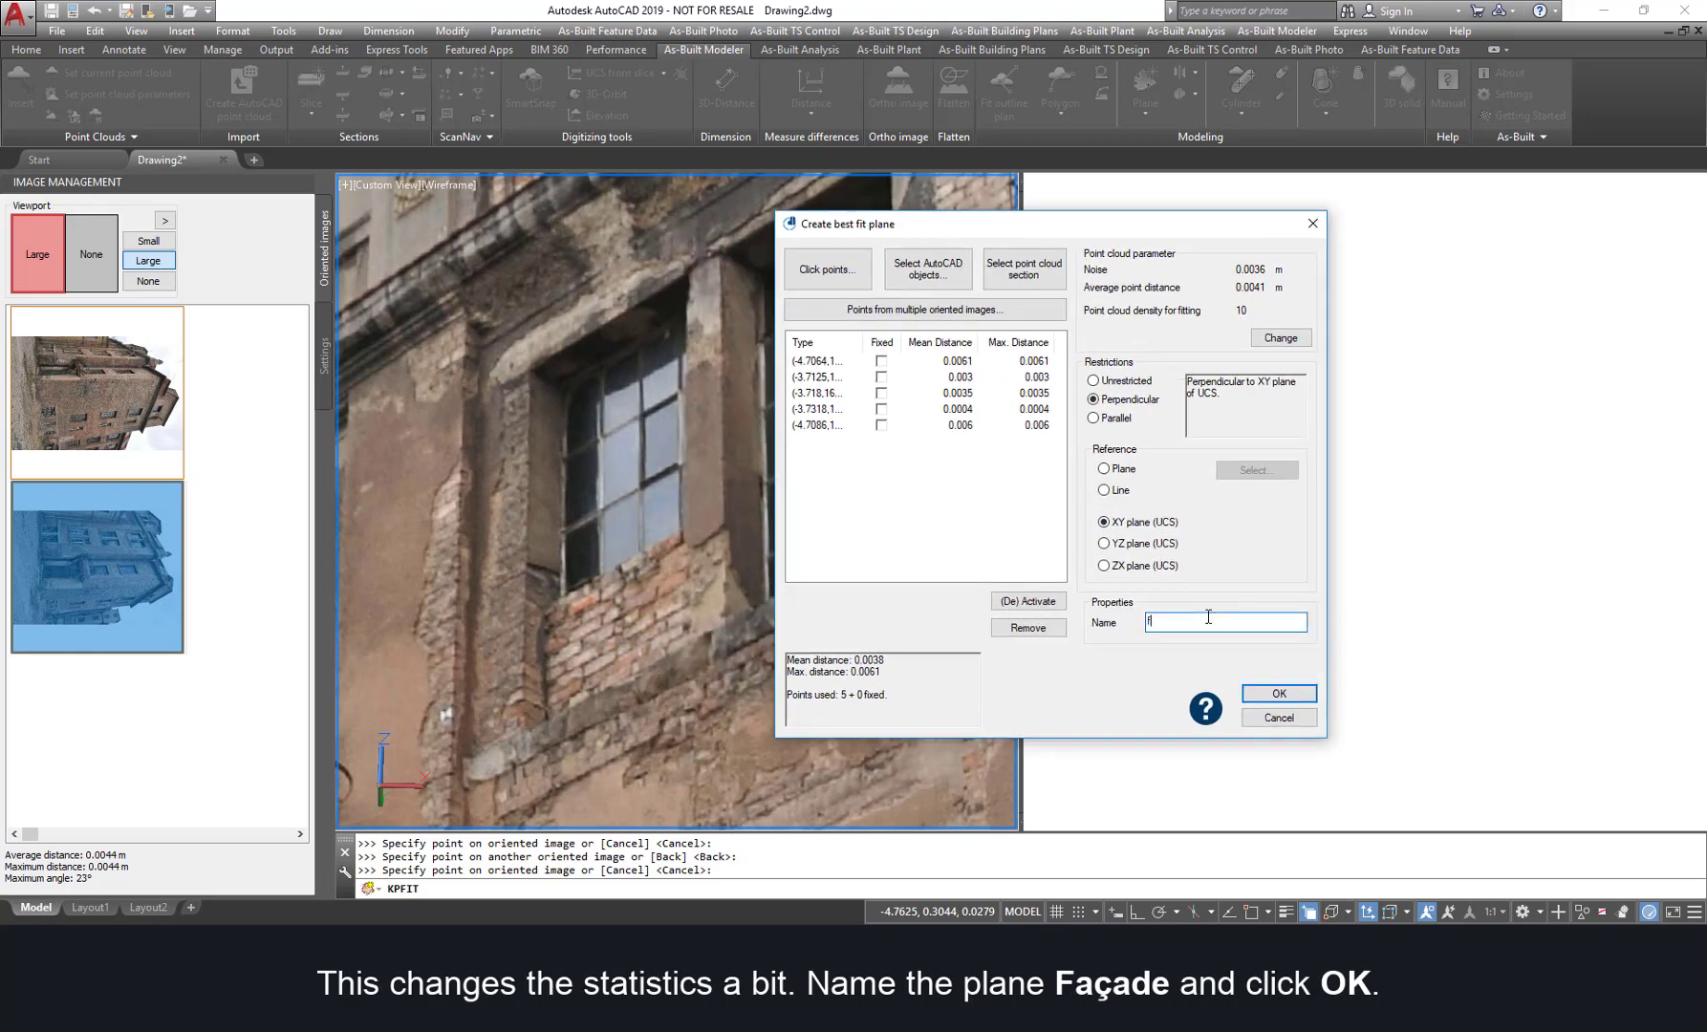
{"action": "left_click", "coordinate": [1278, 695]}
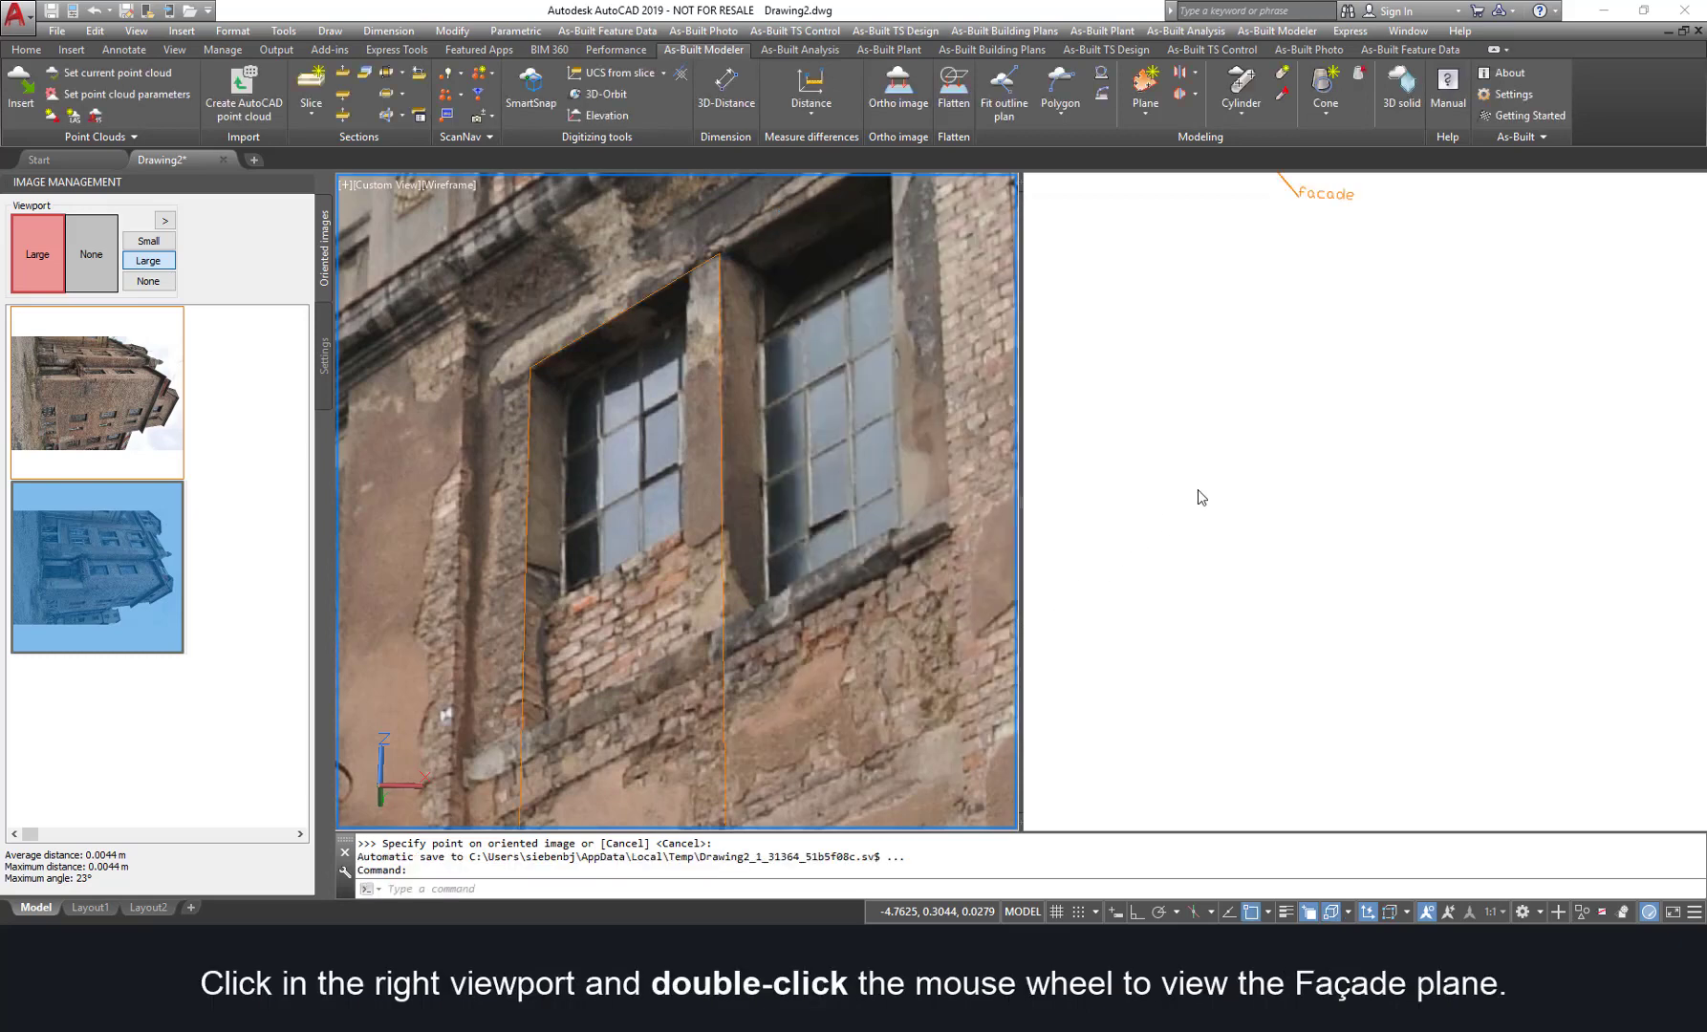
Step: Zoom the right viewport to extents, align the UCS to the facade plane, and view it in PLAN
{"action": "left_click", "coordinate": [1262, 341]}
{"action": "middle_click", "coordinate": [1262, 338]}
{"action": "middle_click", "coordinate": [1262, 337]}
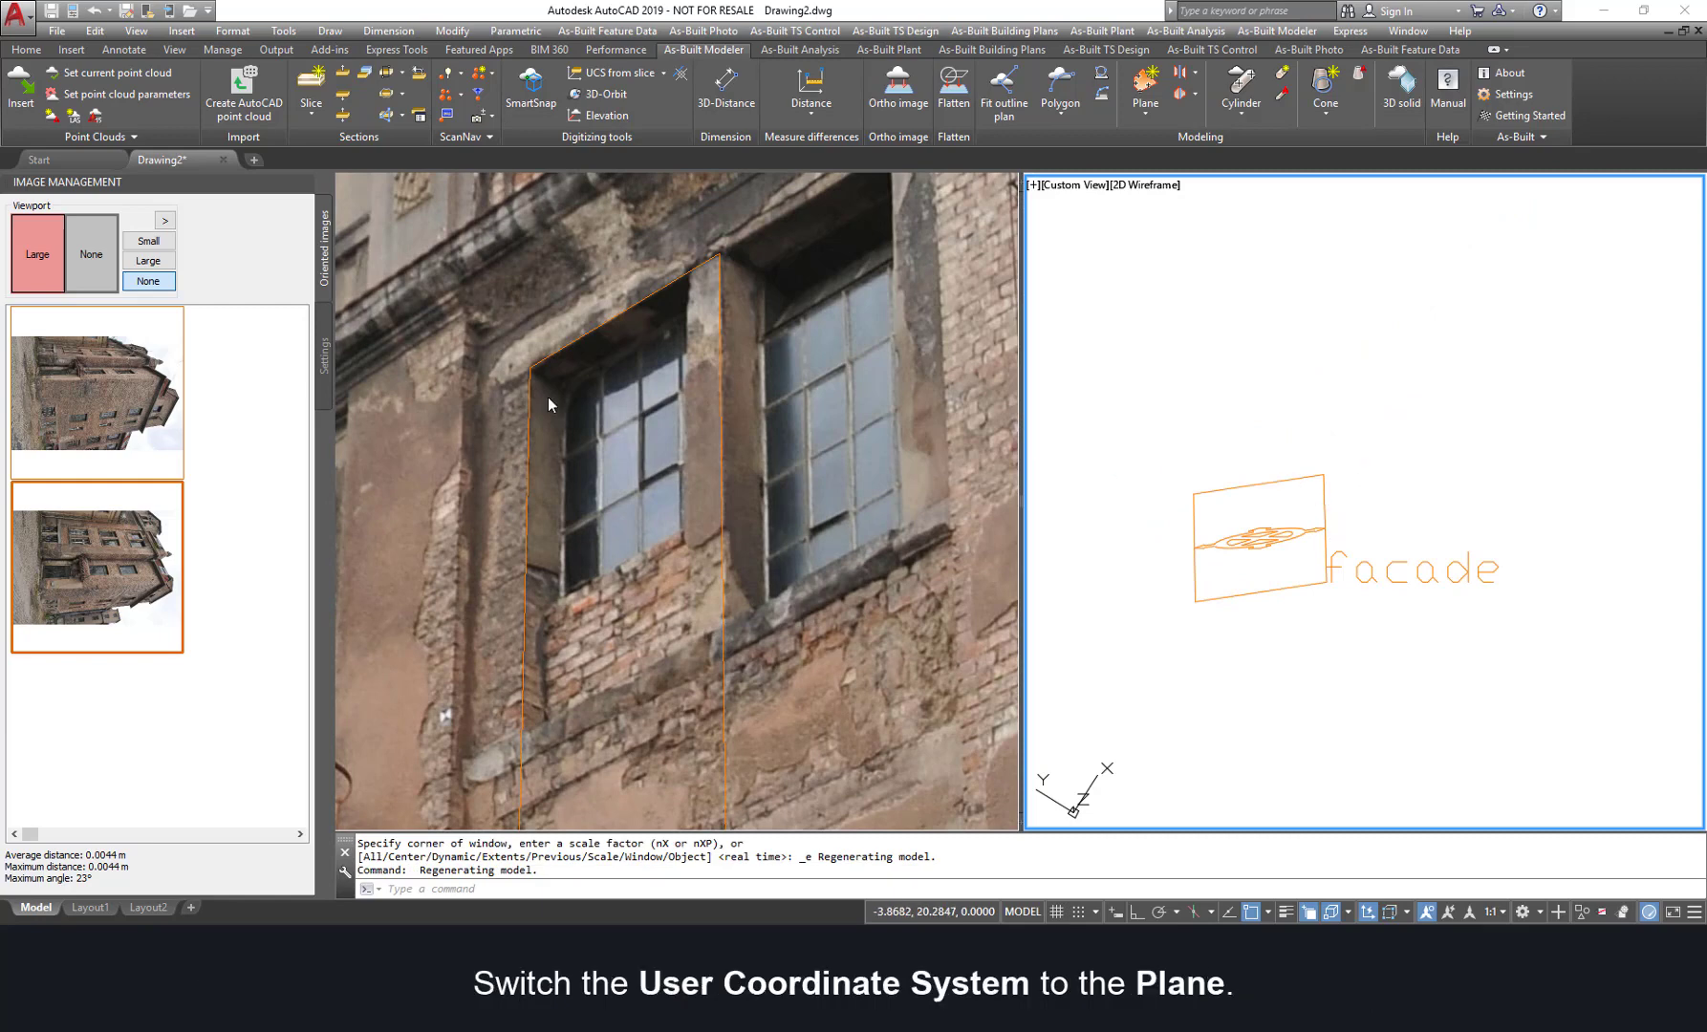
{"action": "left_click", "coordinate": [663, 73]}
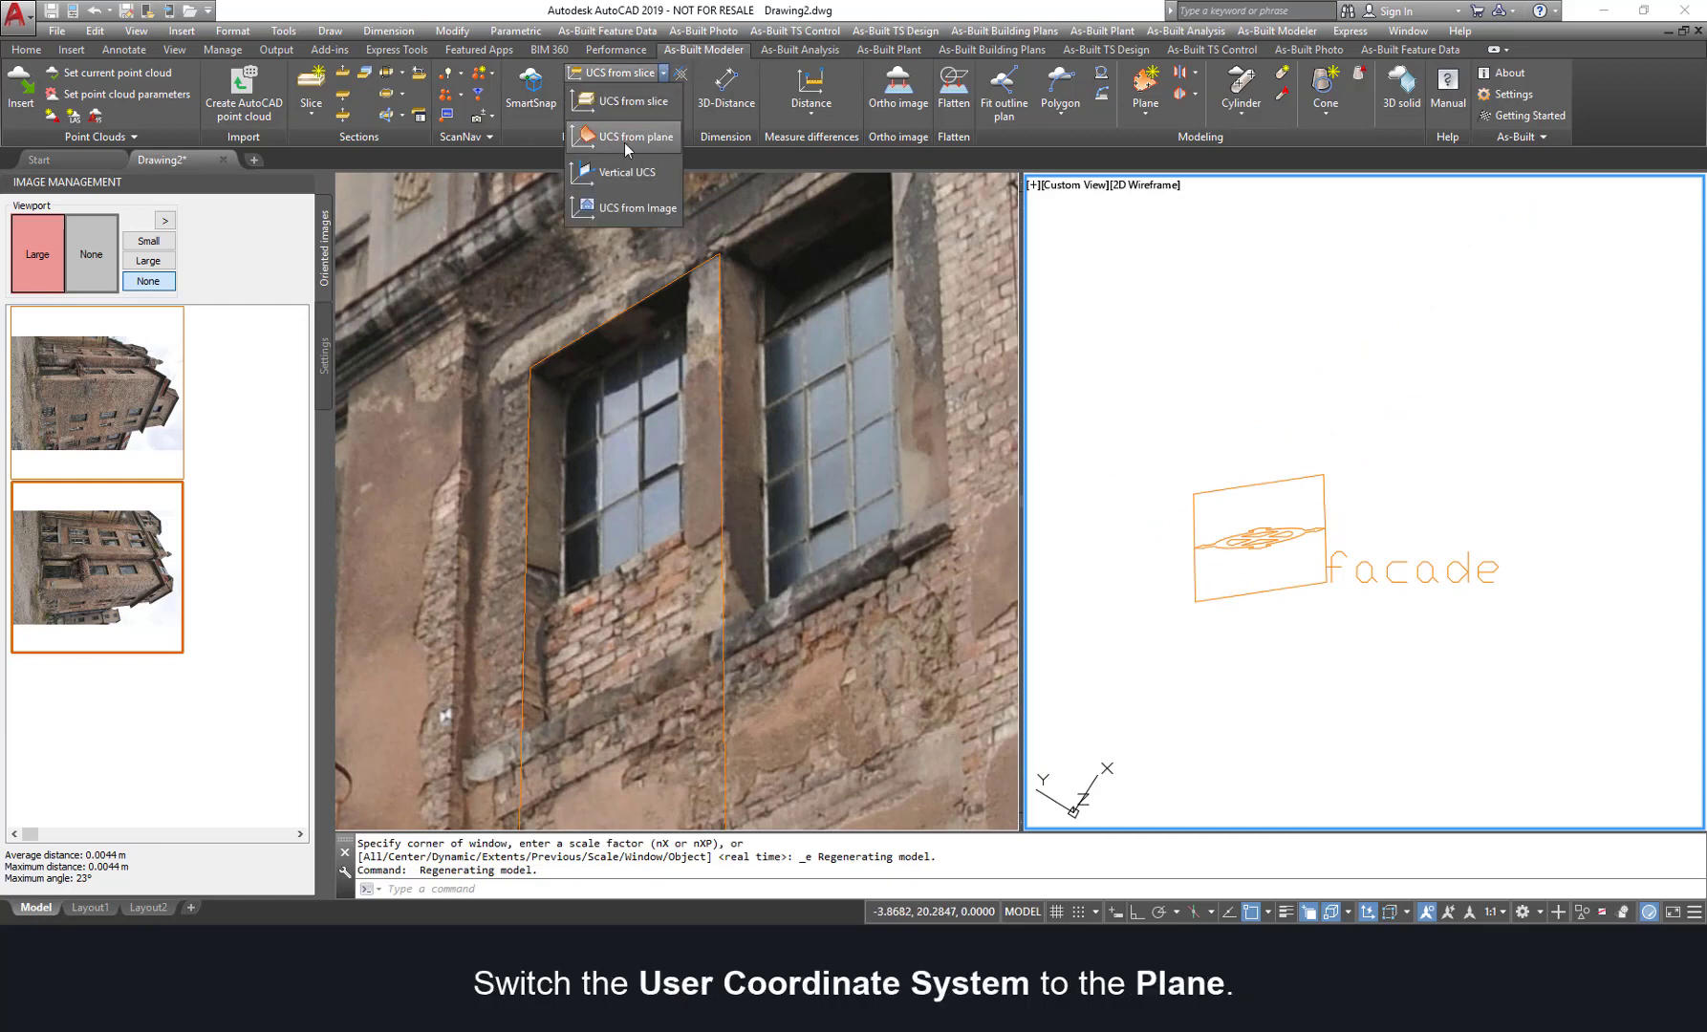
{"action": "left_click", "coordinate": [624, 142]}
{"action": "left_click", "coordinate": [1191, 493]}
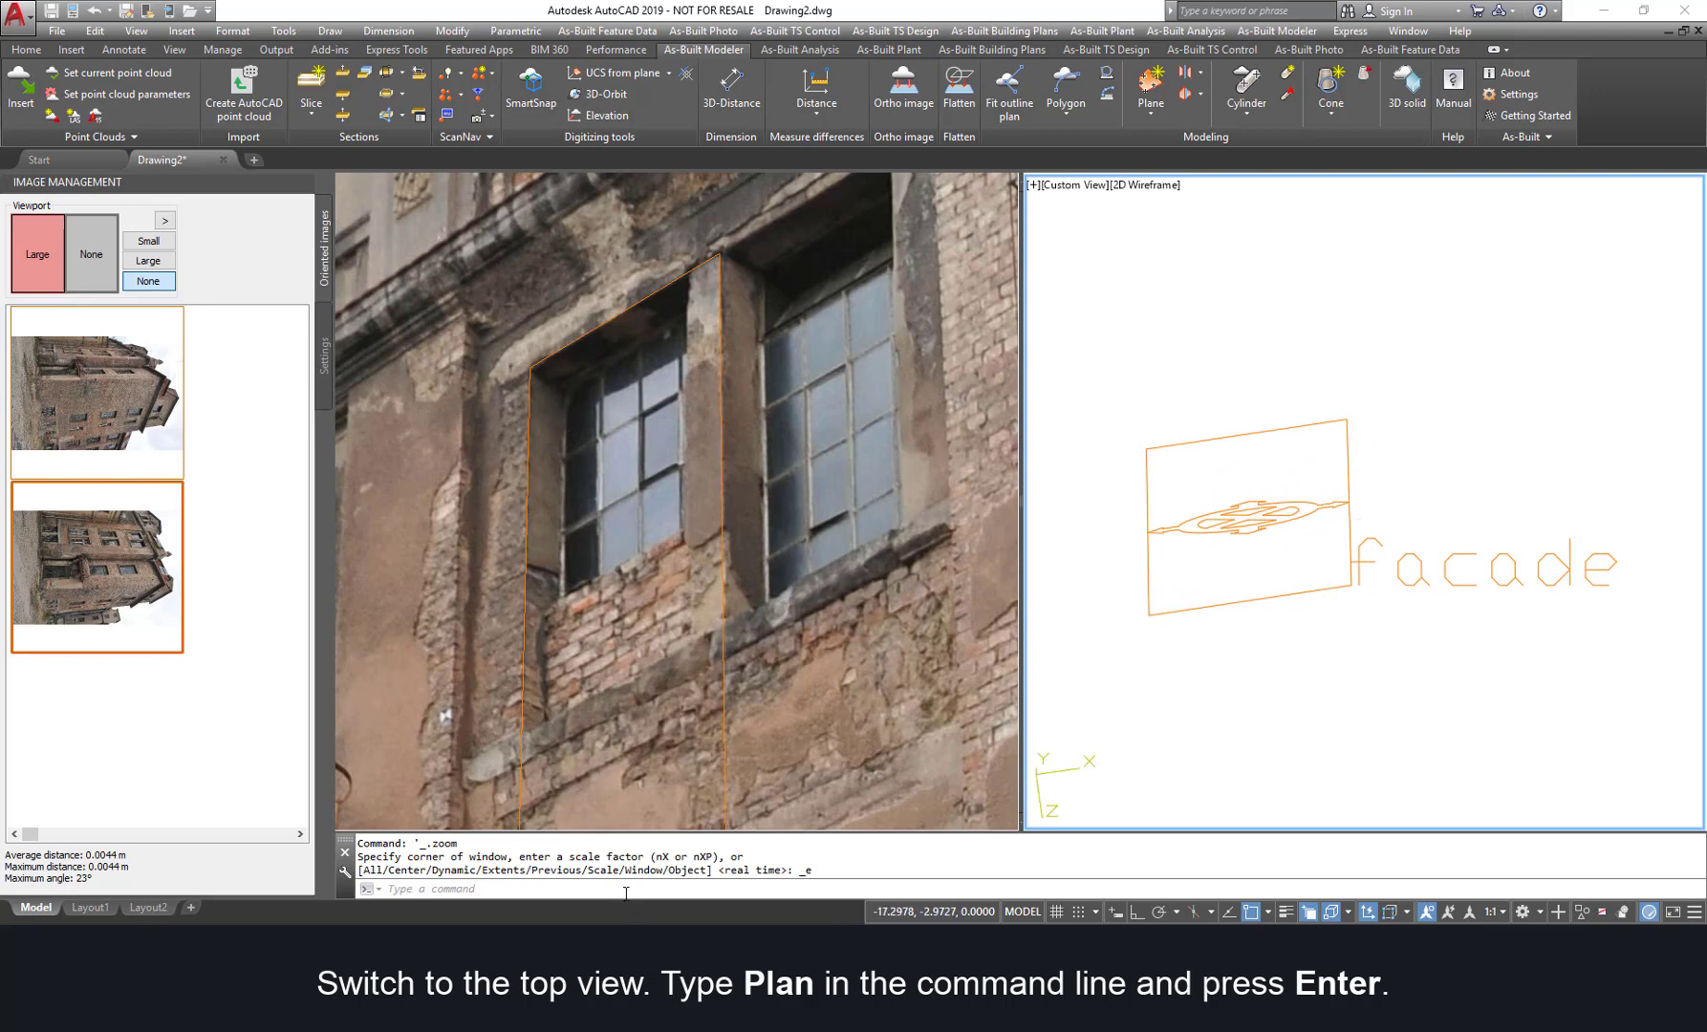
{"action": "type", "text": "PLAN"}
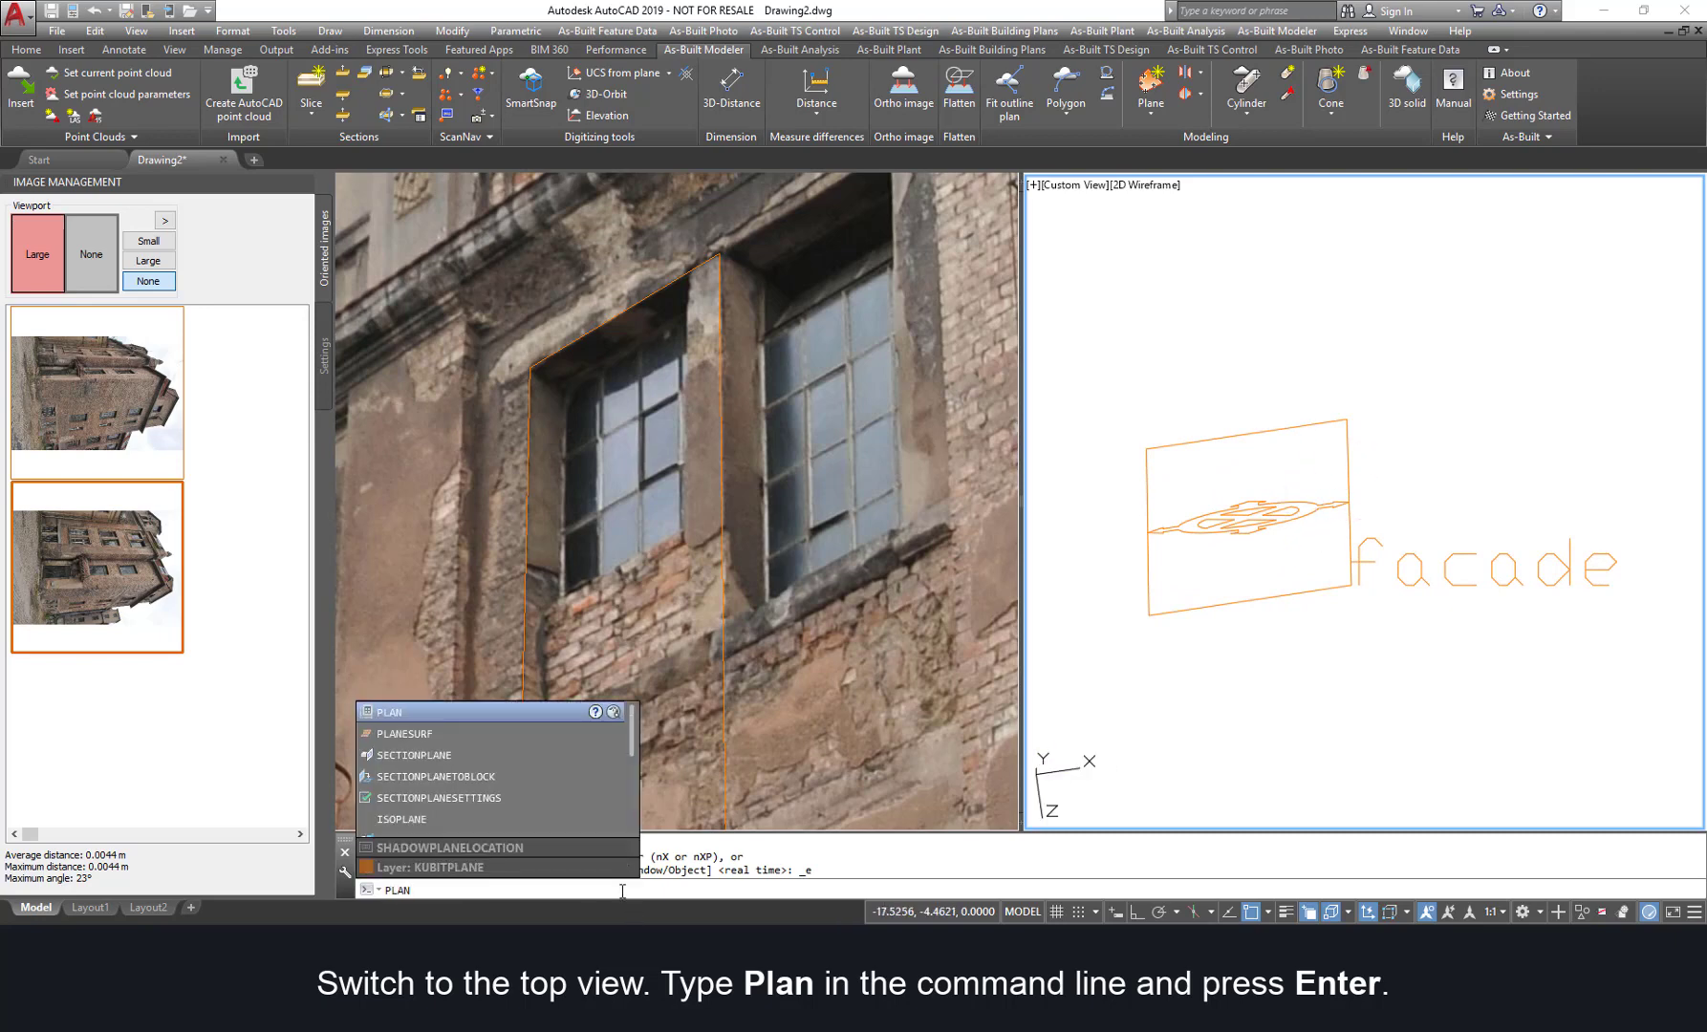
{"action": "key", "text": "Return"}
{"action": "key", "text": "Return"}
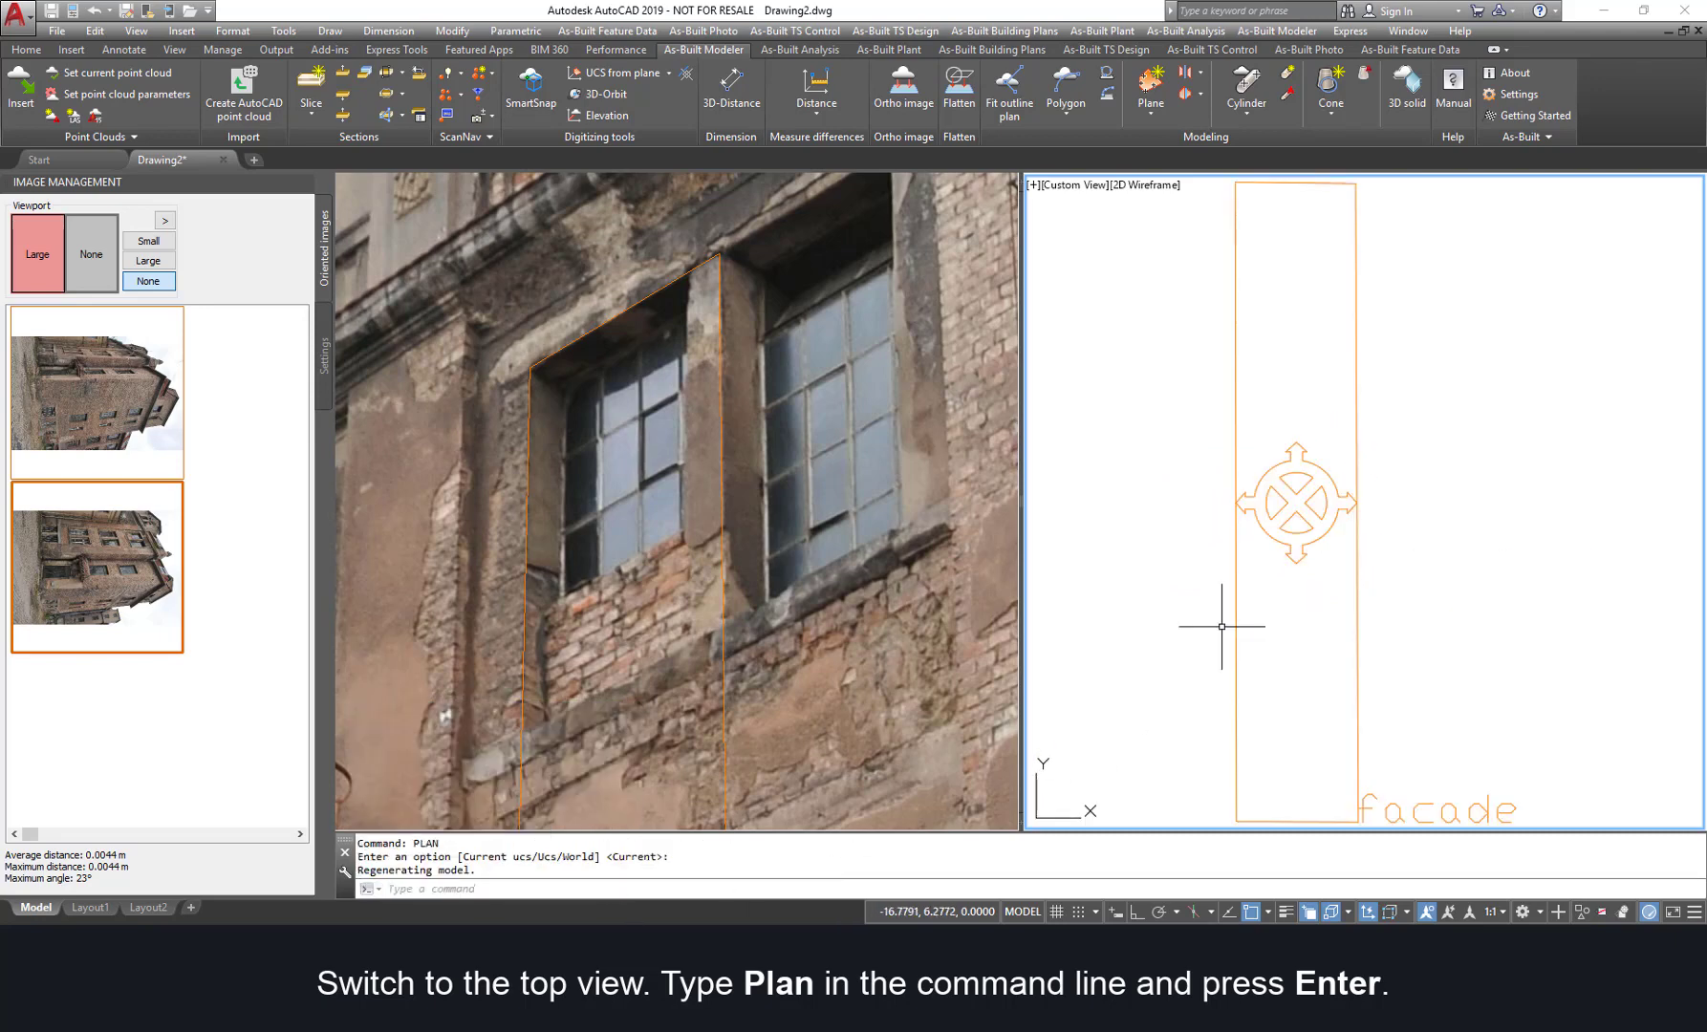
Step: Turn off the KUBITPLANE layer and show the second oriented photo at Large
{"action": "left_click", "coordinate": [24, 53]}
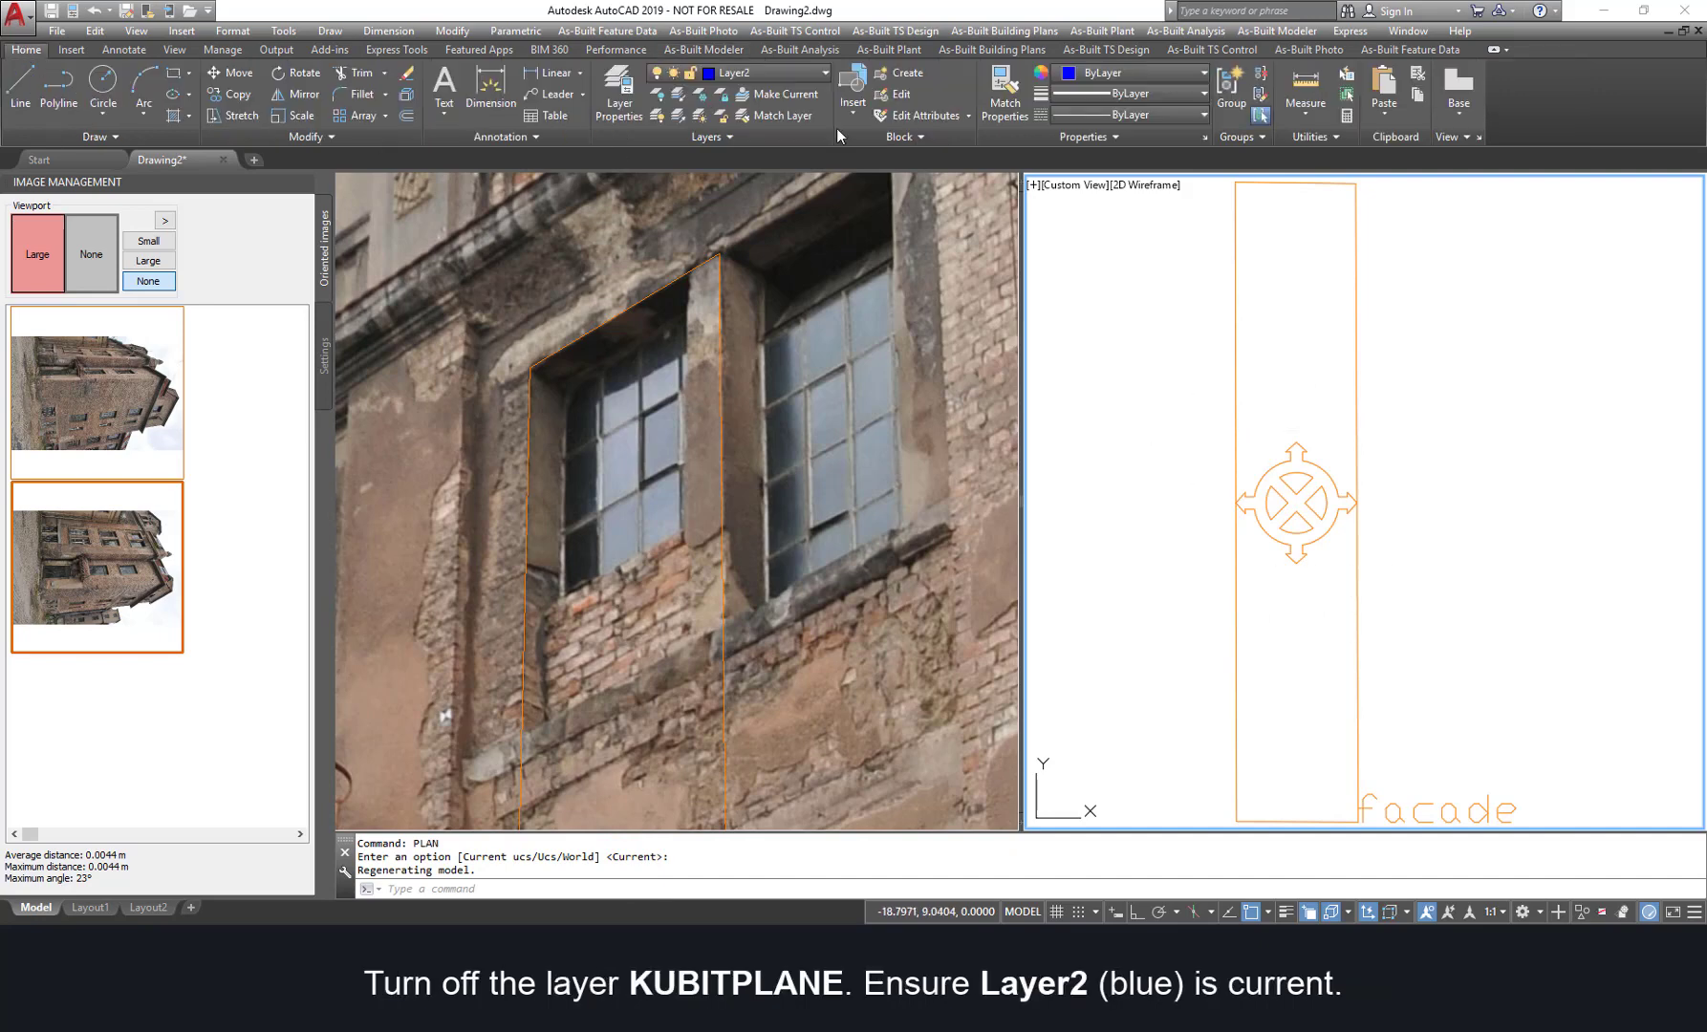
{"action": "left_click", "coordinate": [823, 76]}
{"action": "left_click", "coordinate": [660, 158]}
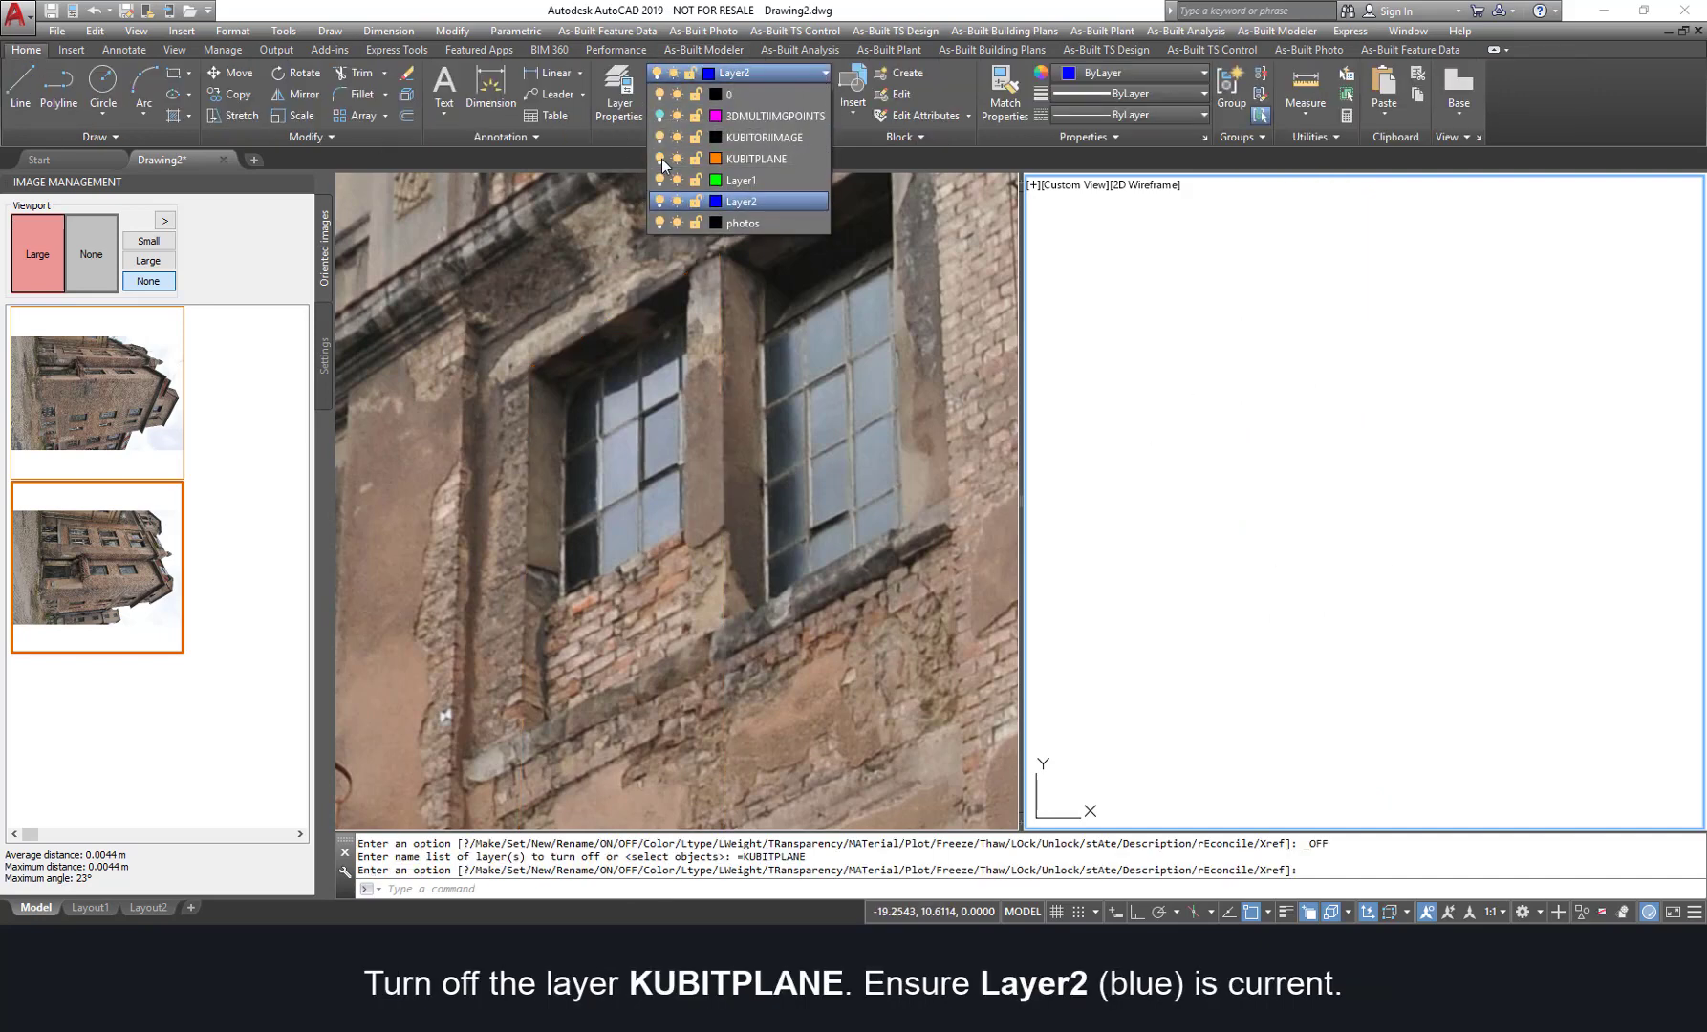
{"action": "left_click", "coordinate": [1220, 402]}
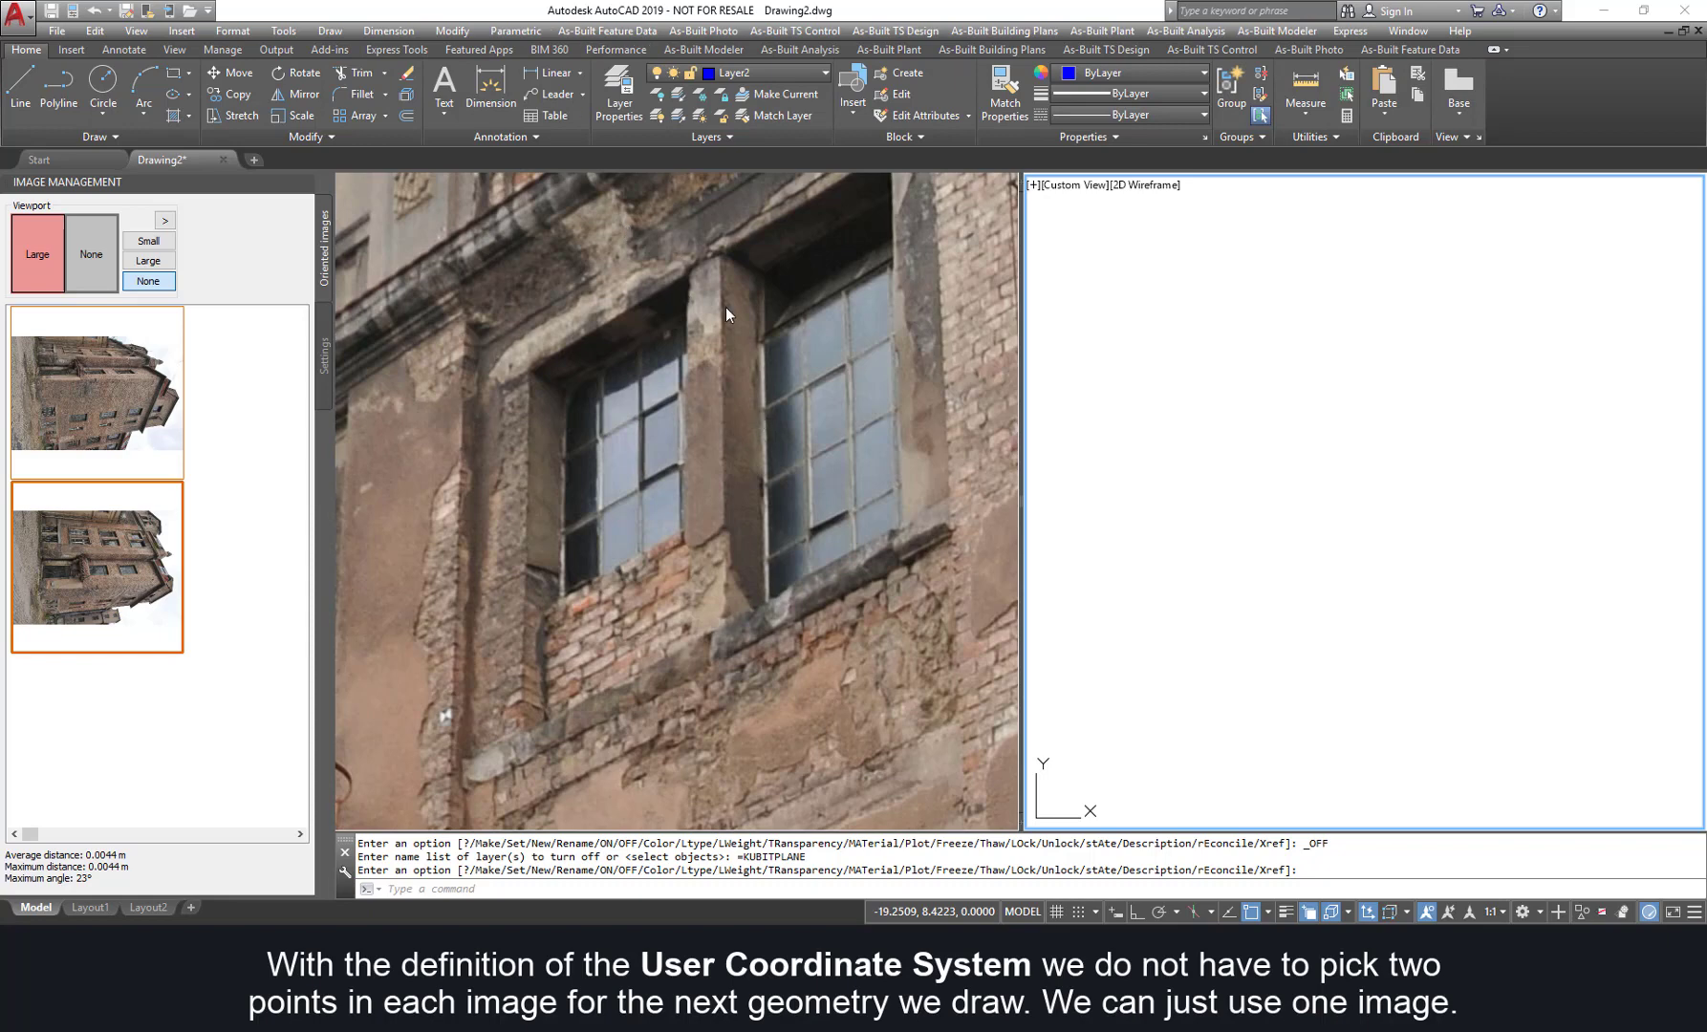
{"action": "left_click", "coordinate": [722, 340]}
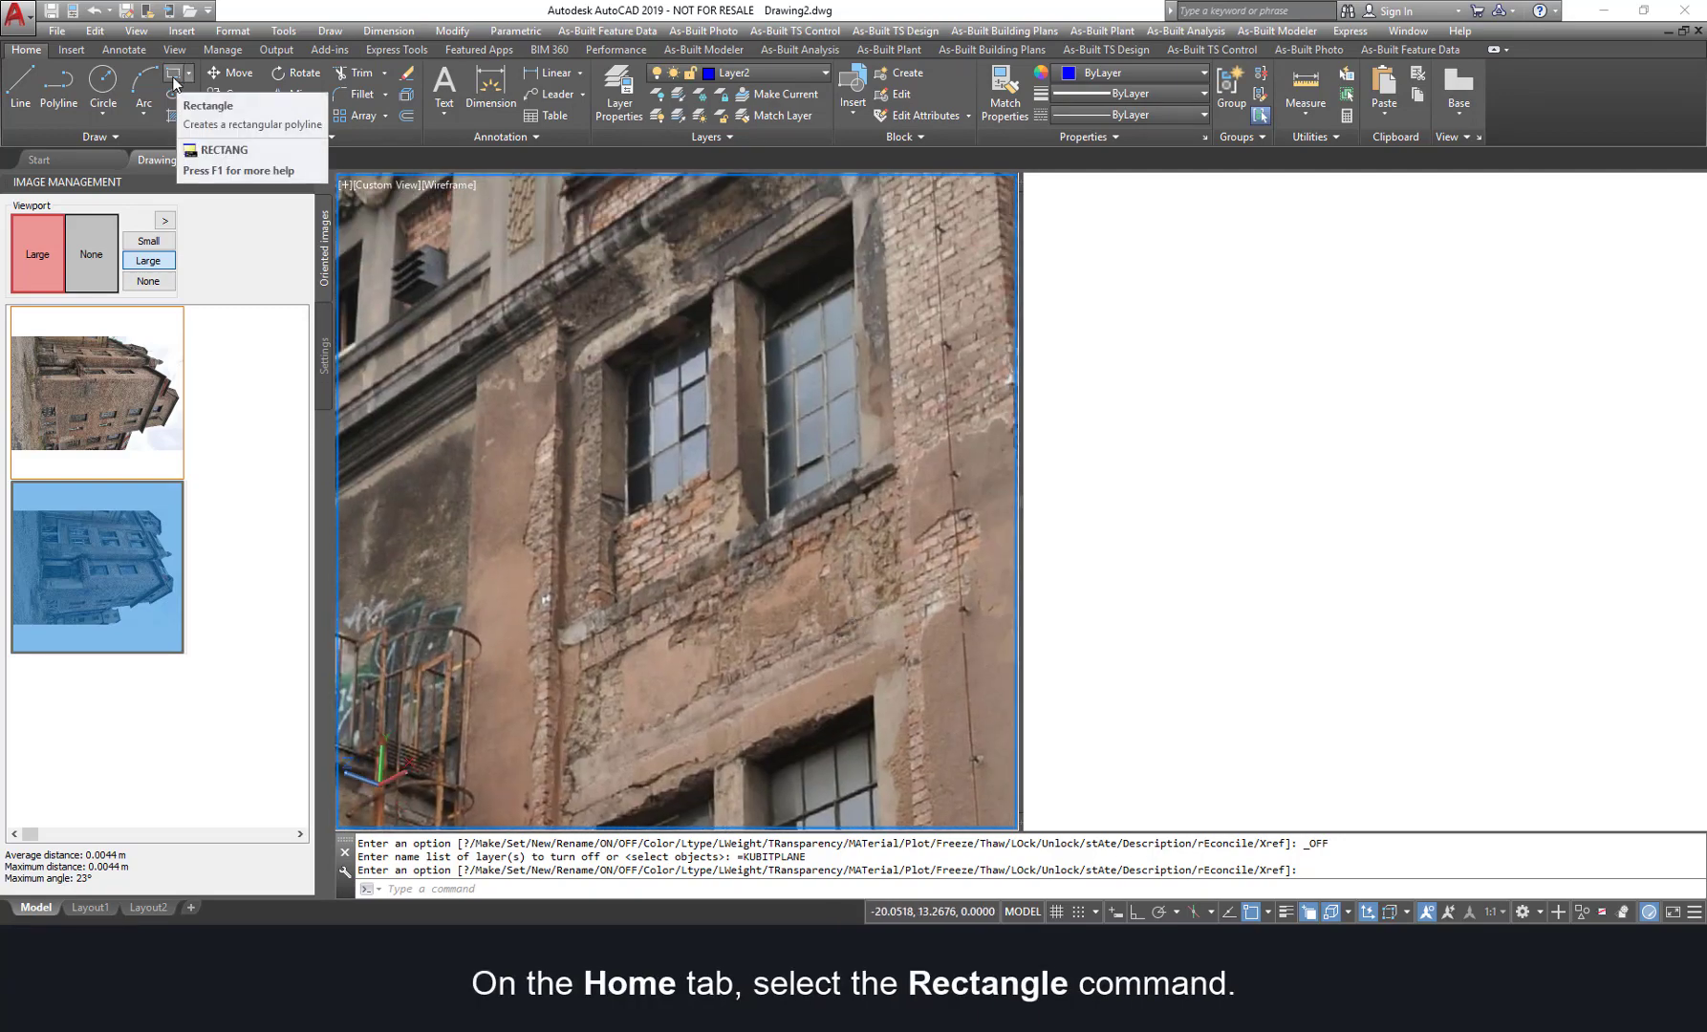
Step: Draw a blue rectangle around the facade frame on the photo and turn on lineweight display
{"action": "left_click", "coordinate": [171, 74]}
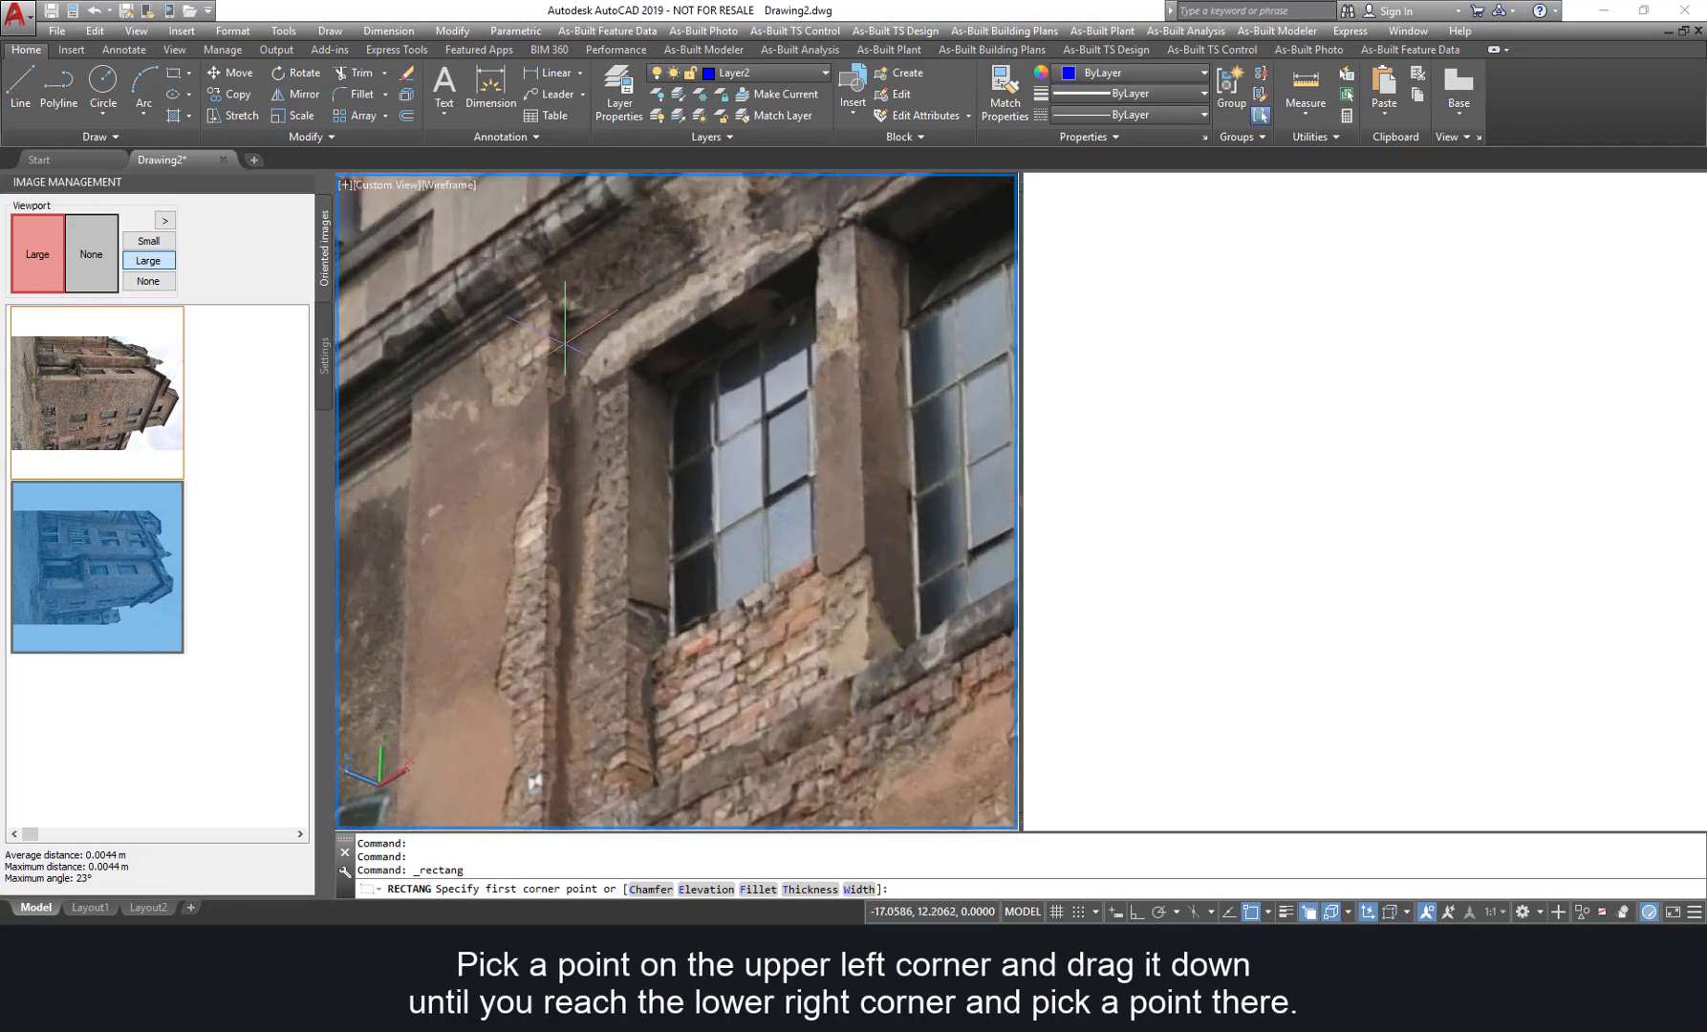
{"action": "left_click", "coordinate": [565, 340]}
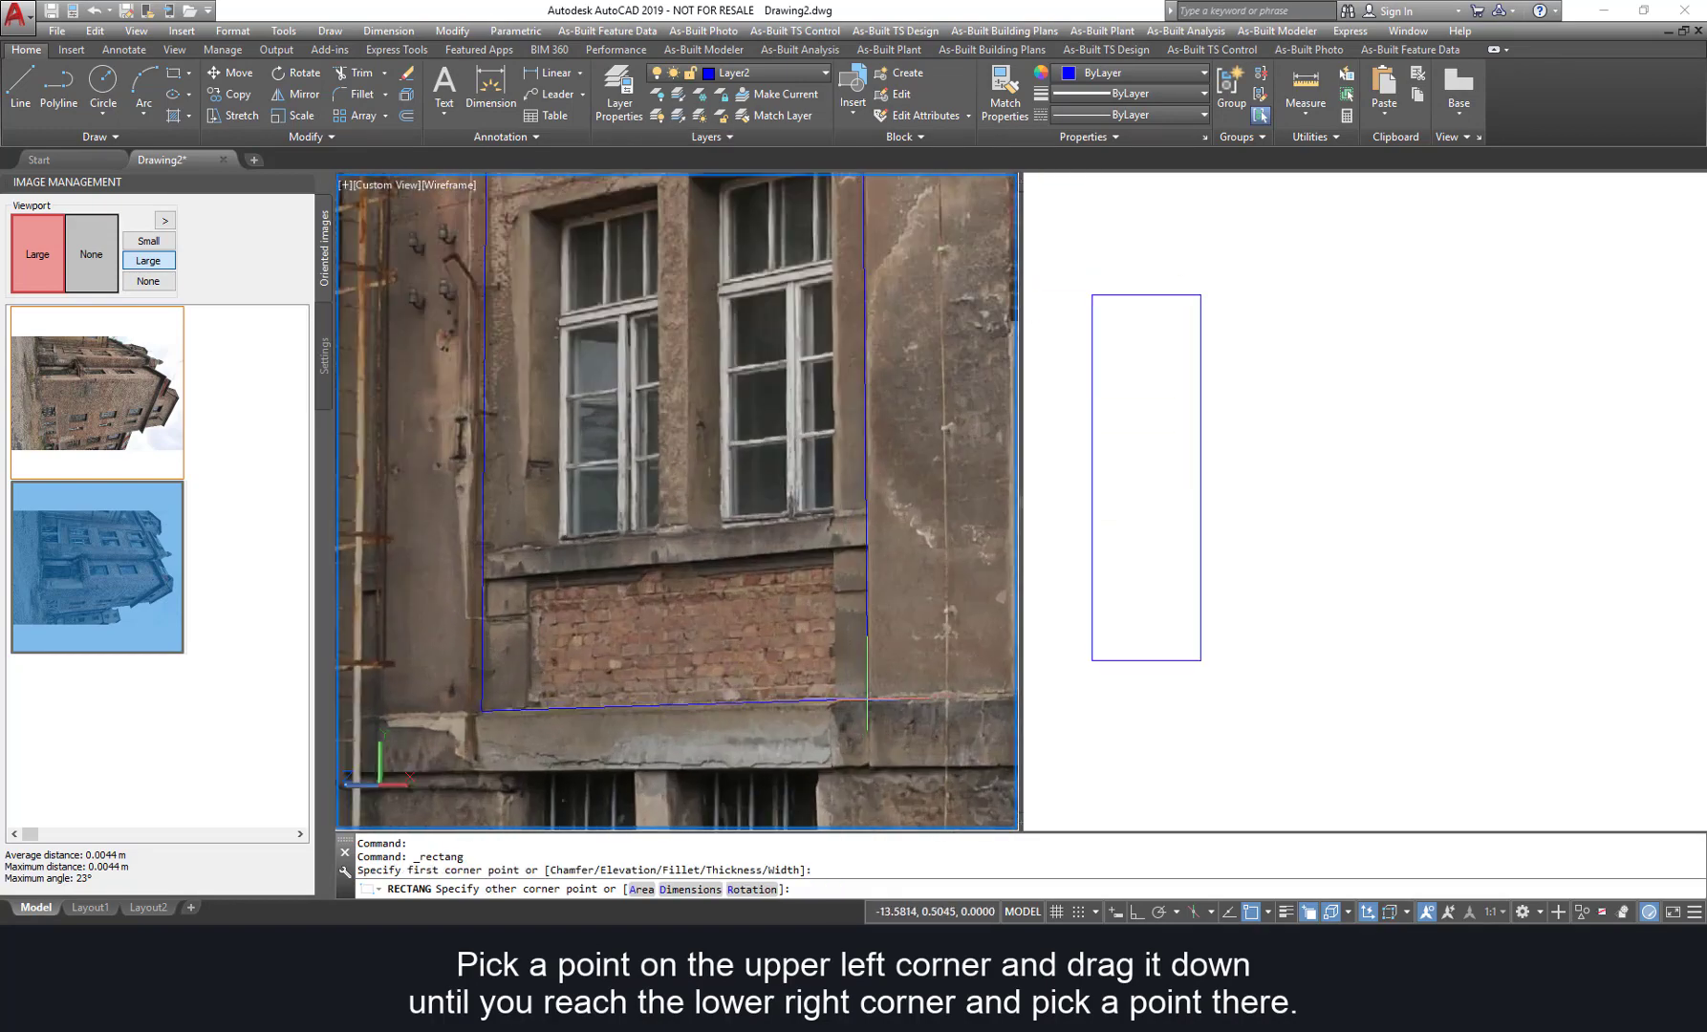
{"action": "left_click", "coordinate": [868, 698]}
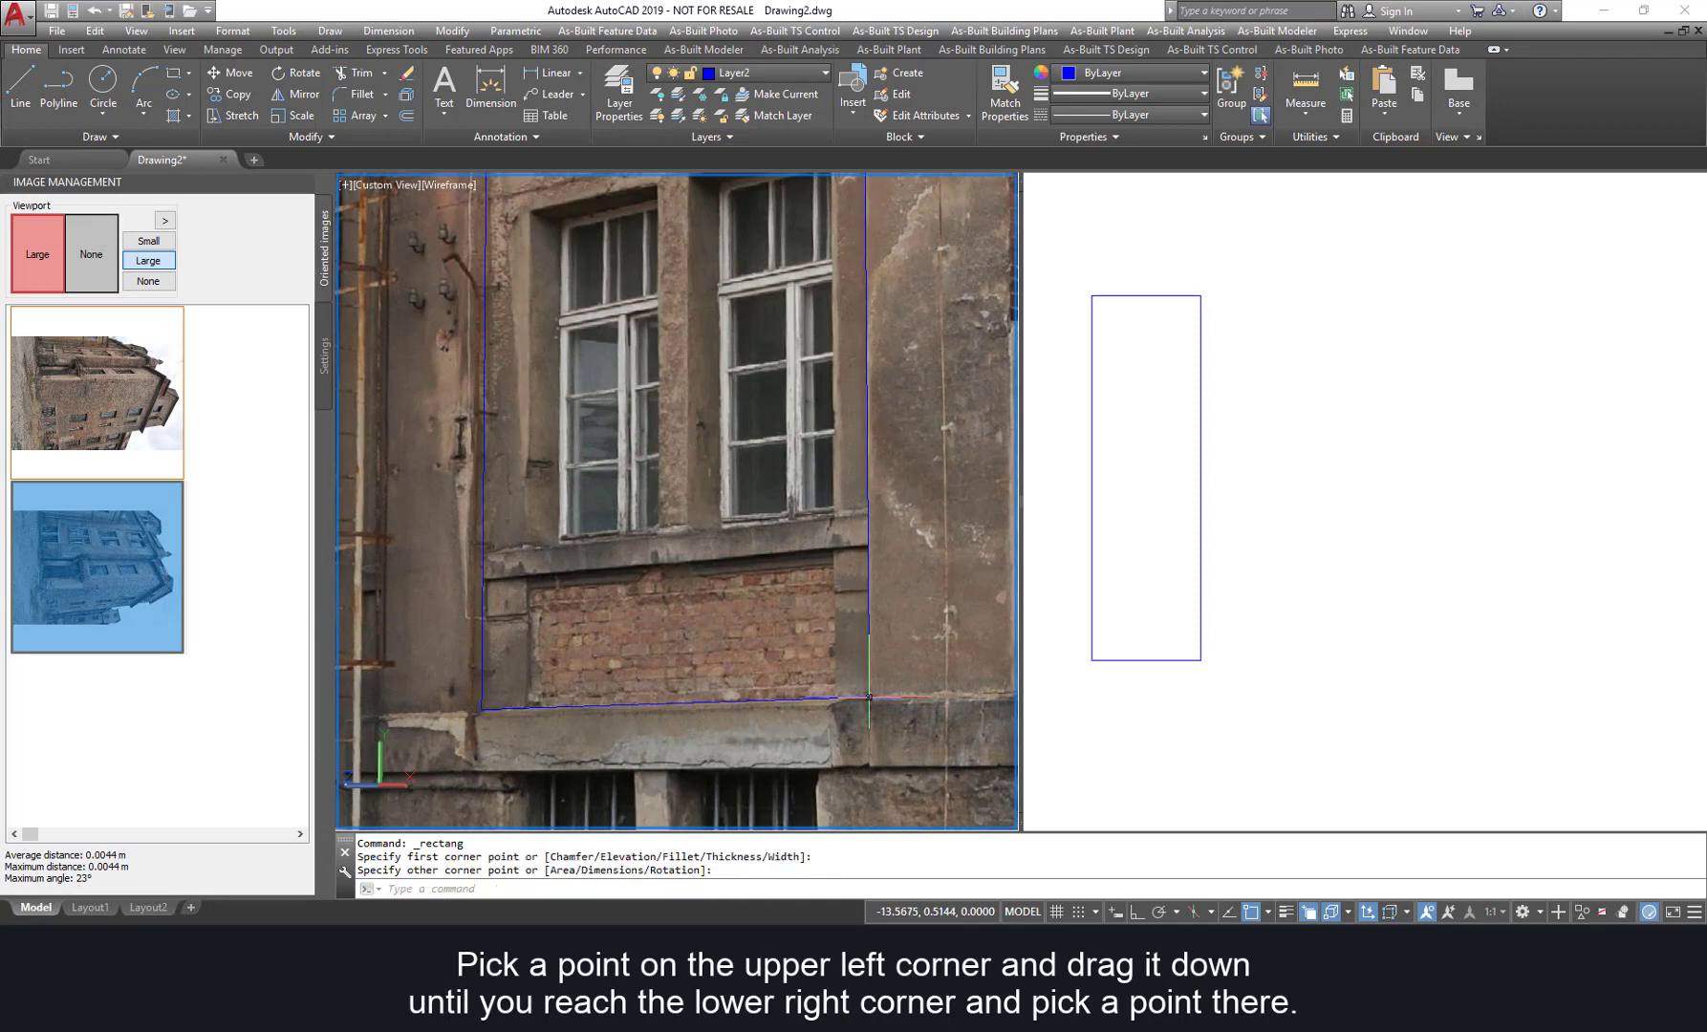
{"action": "left_click", "coordinate": [1286, 912]}
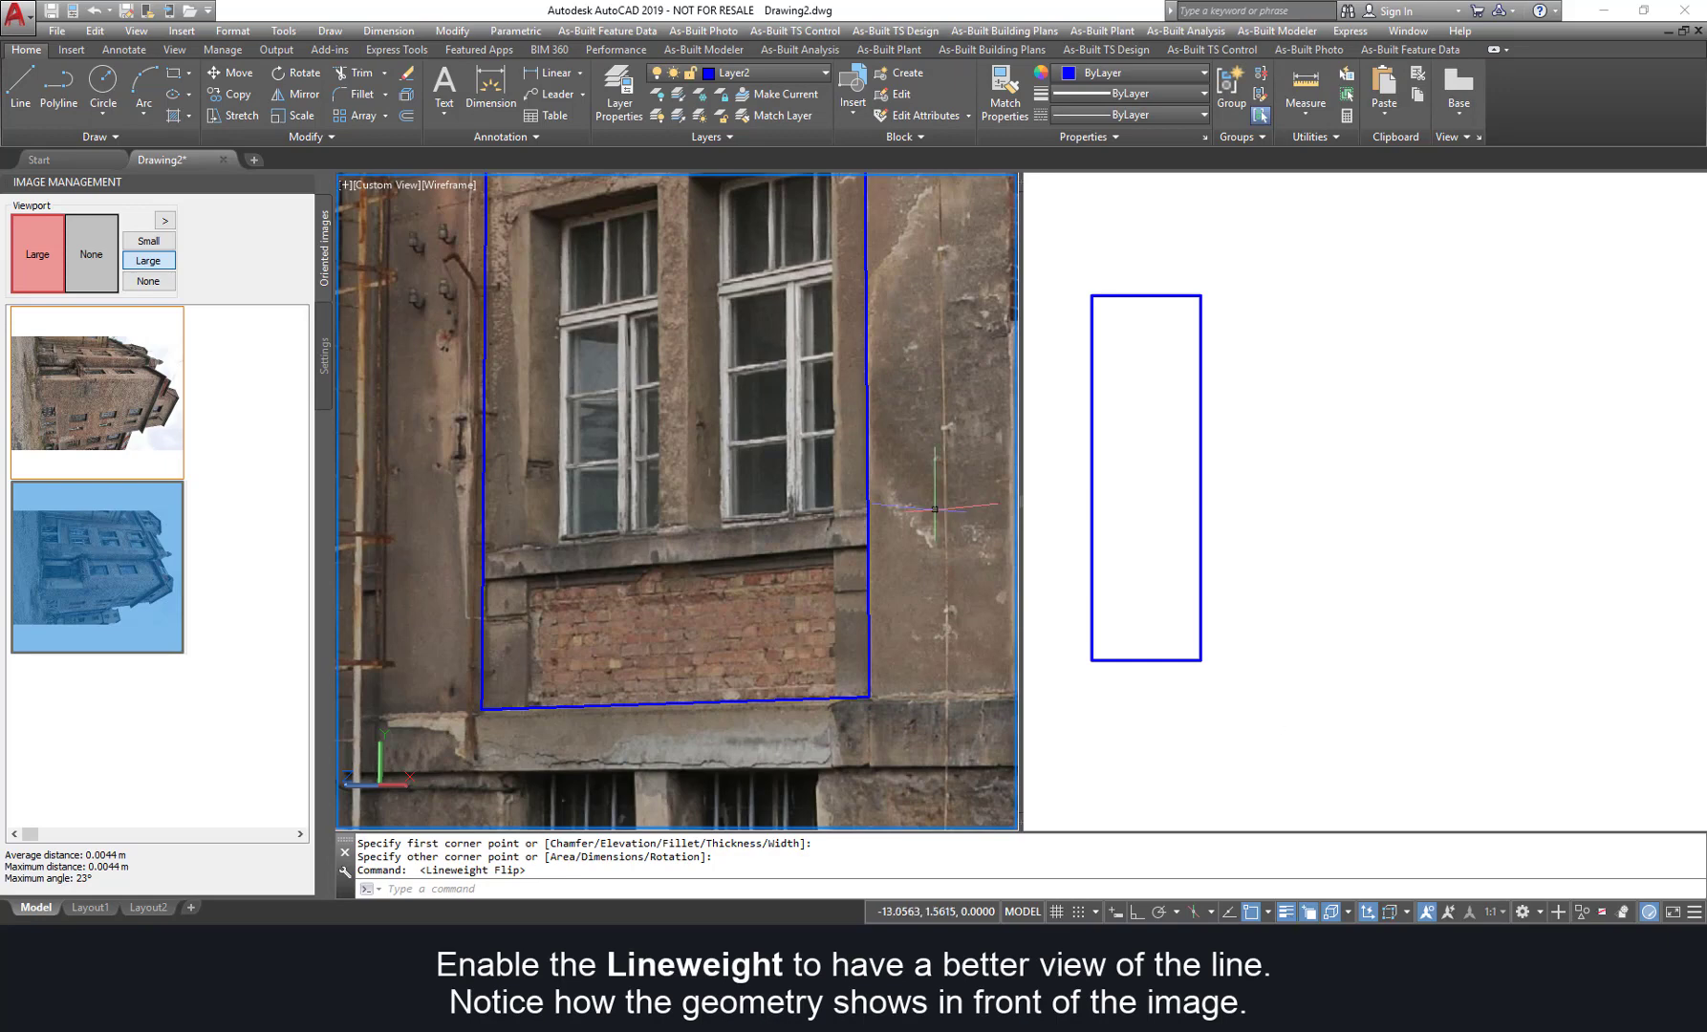
Step: Save the drawing and make Layer1 the current layer
{"action": "key", "text": "ctrl+s"}
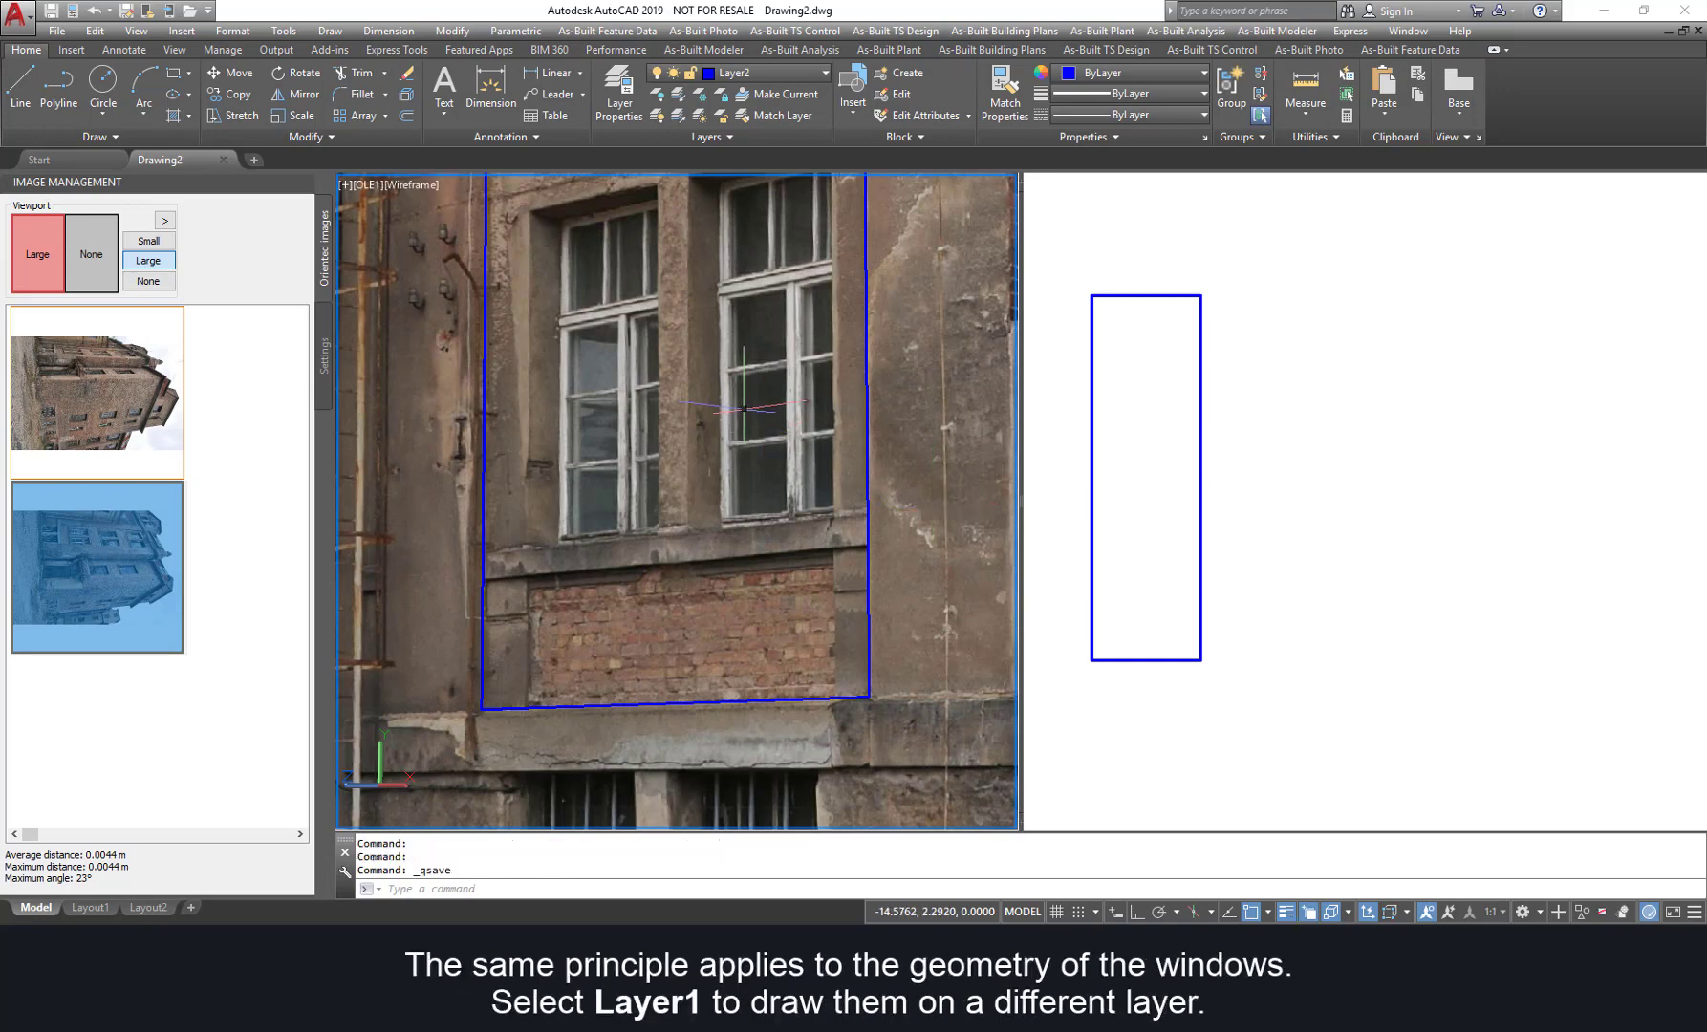
{"action": "middle_click_drag", "start_coordinate": [755, 421], "coordinate": [766, 564]}
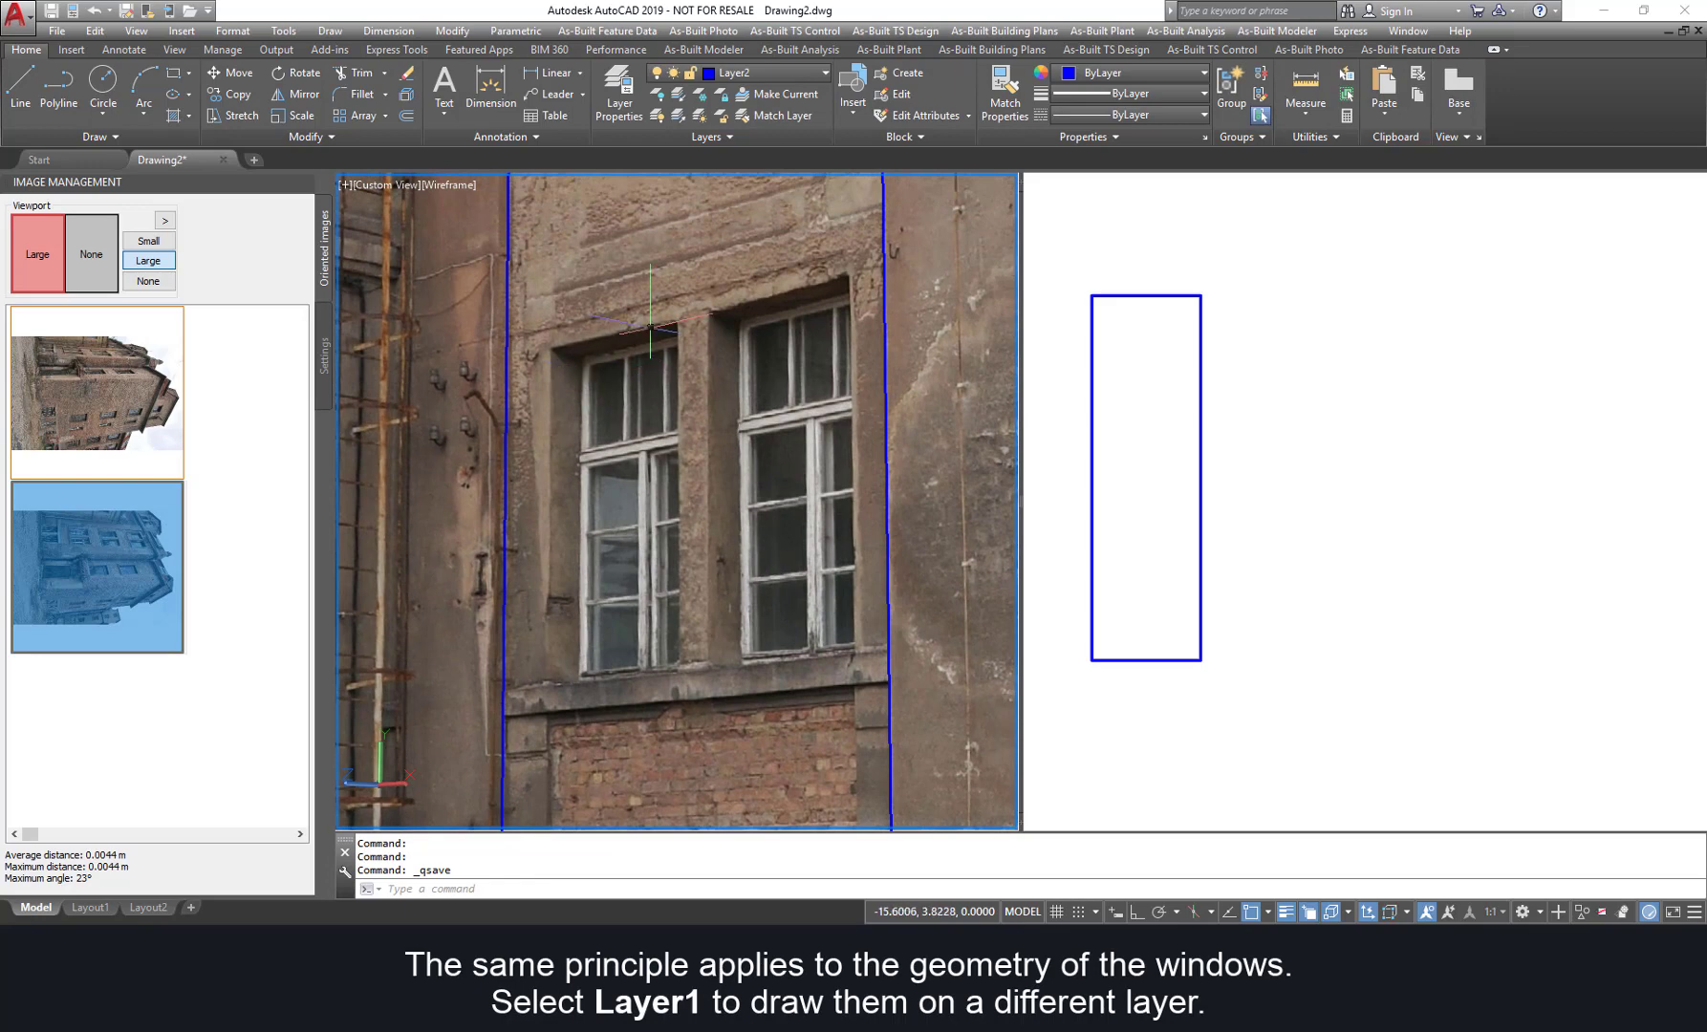
{"action": "left_click", "coordinate": [818, 75]}
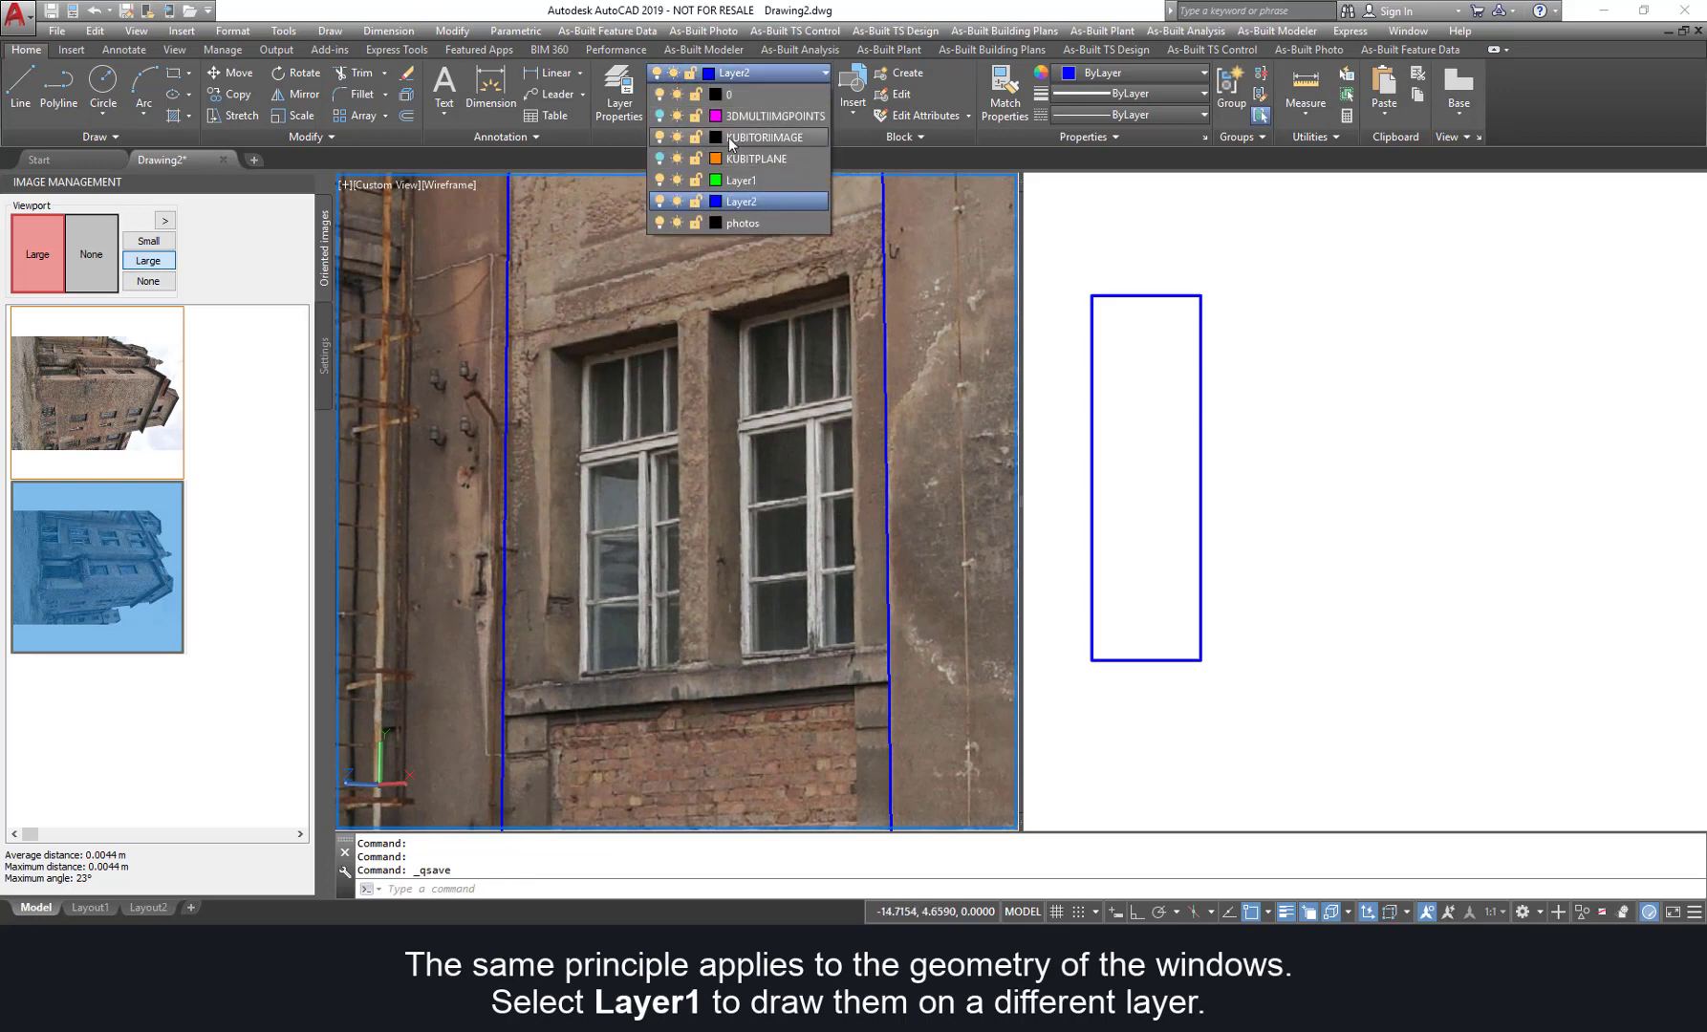
{"action": "left_click", "coordinate": [755, 181]}
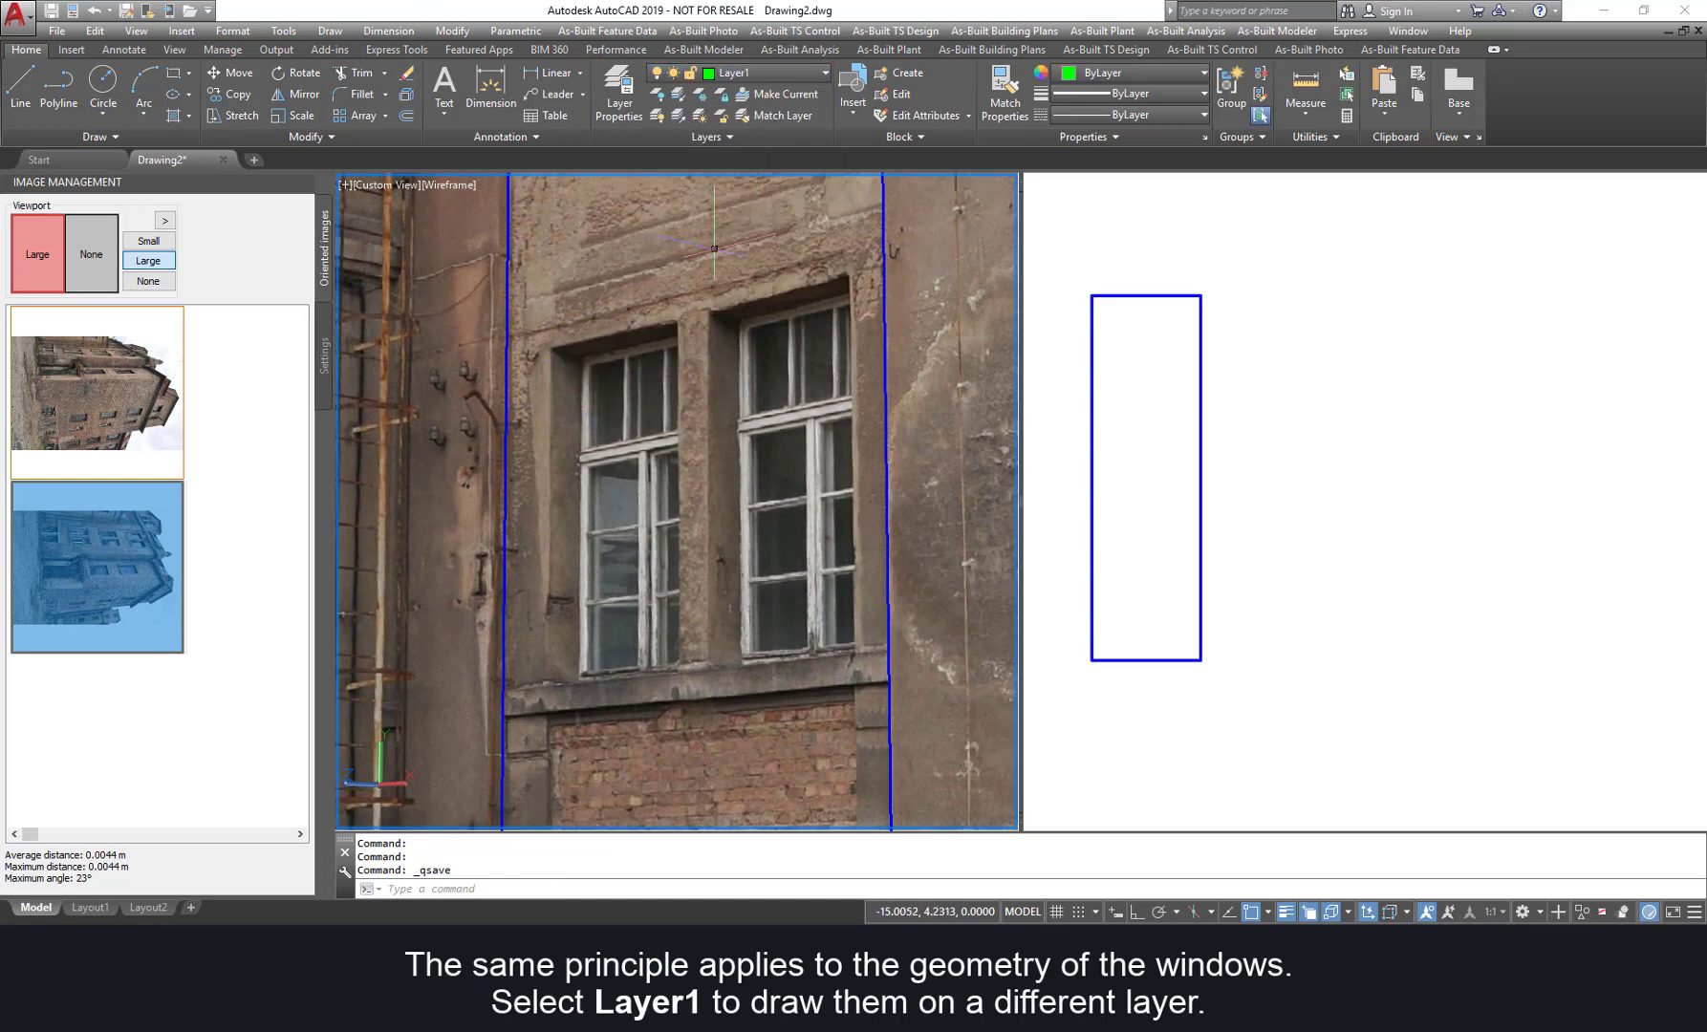
Step: Trace the left and right windows of the first floor as green rectangles
{"action": "left_click", "coordinate": [172, 82]}
{"action": "scroll", "coordinate": [552, 346], "scroll_direction": "up", "scroll_amount": 1}
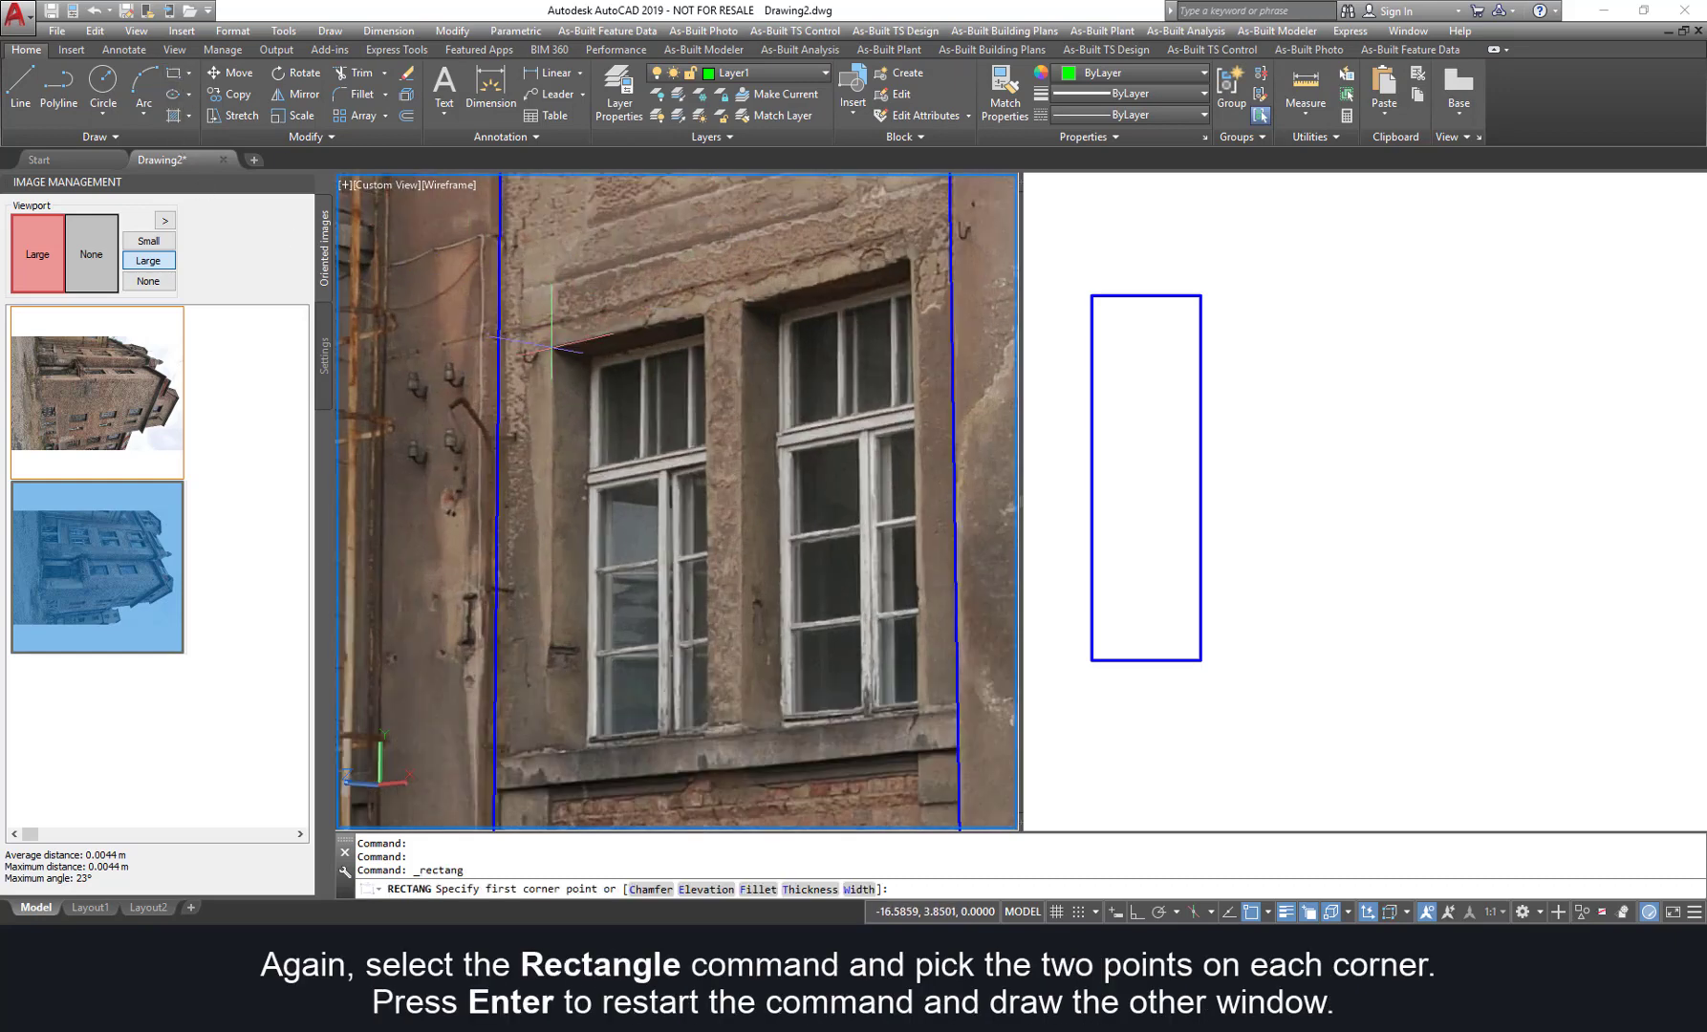
{"action": "left_click", "coordinate": [555, 340]}
{"action": "scroll", "coordinate": [707, 746], "scroll_direction": "up", "scroll_amount": 2}
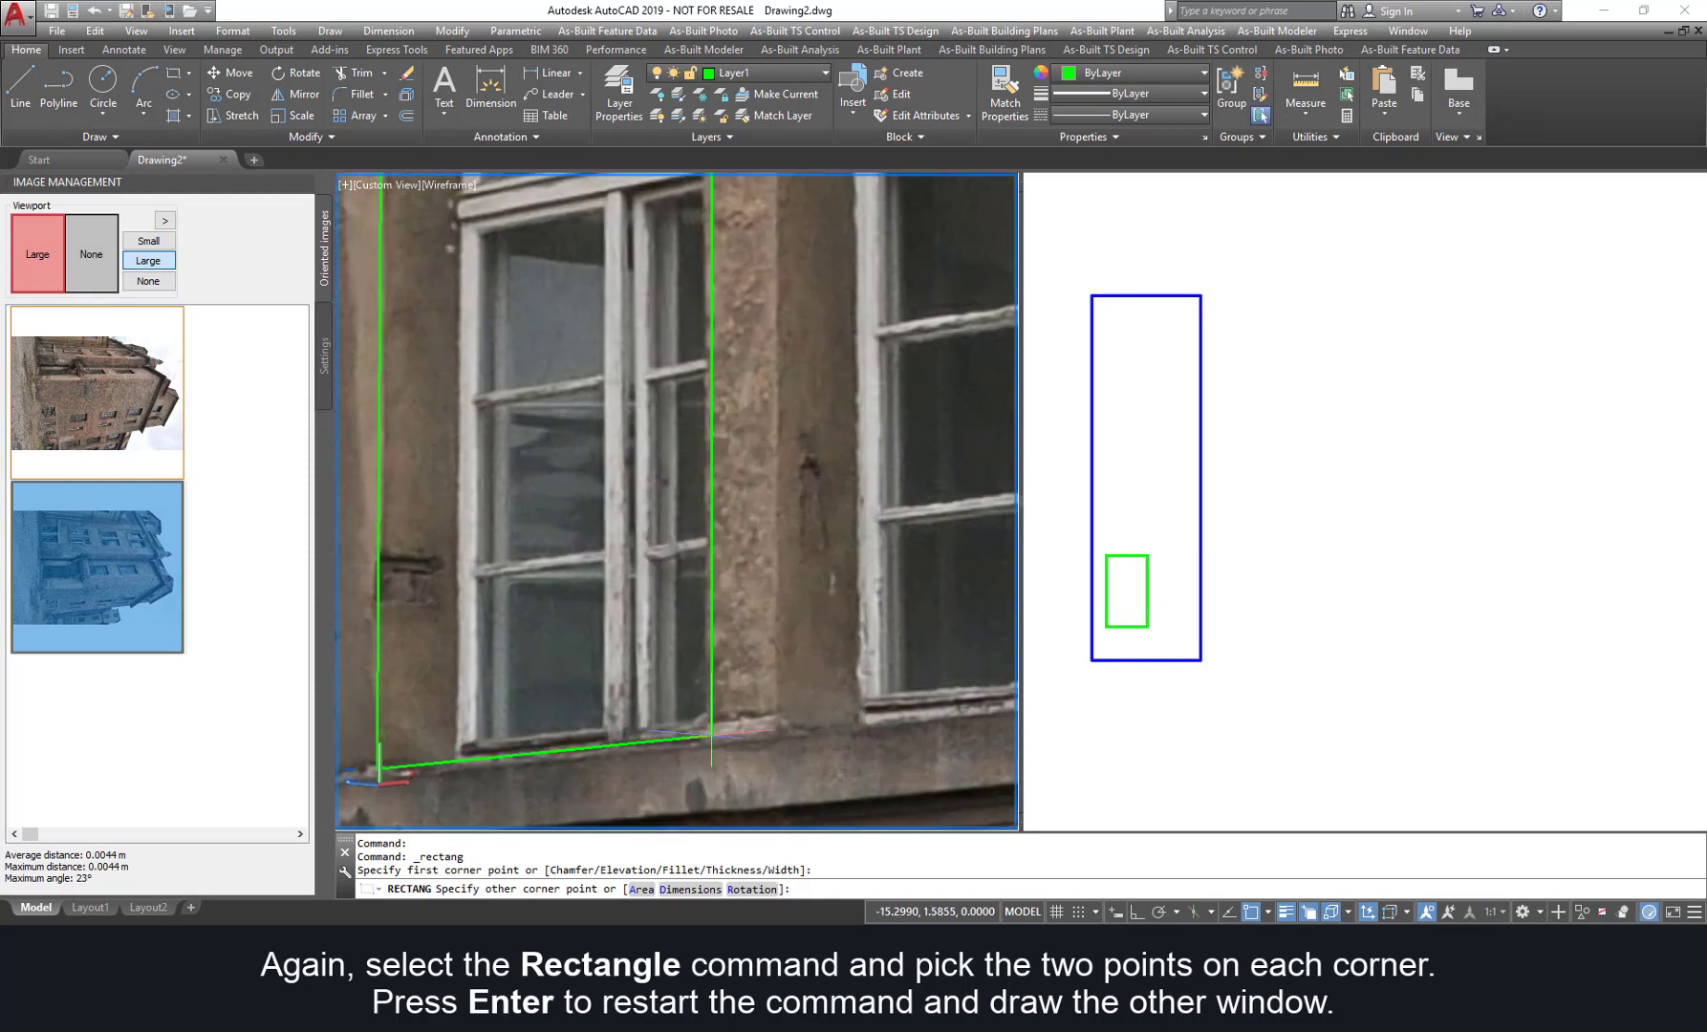
{"action": "left_click", "coordinate": [706, 732]}
{"action": "key", "text": "Return"}
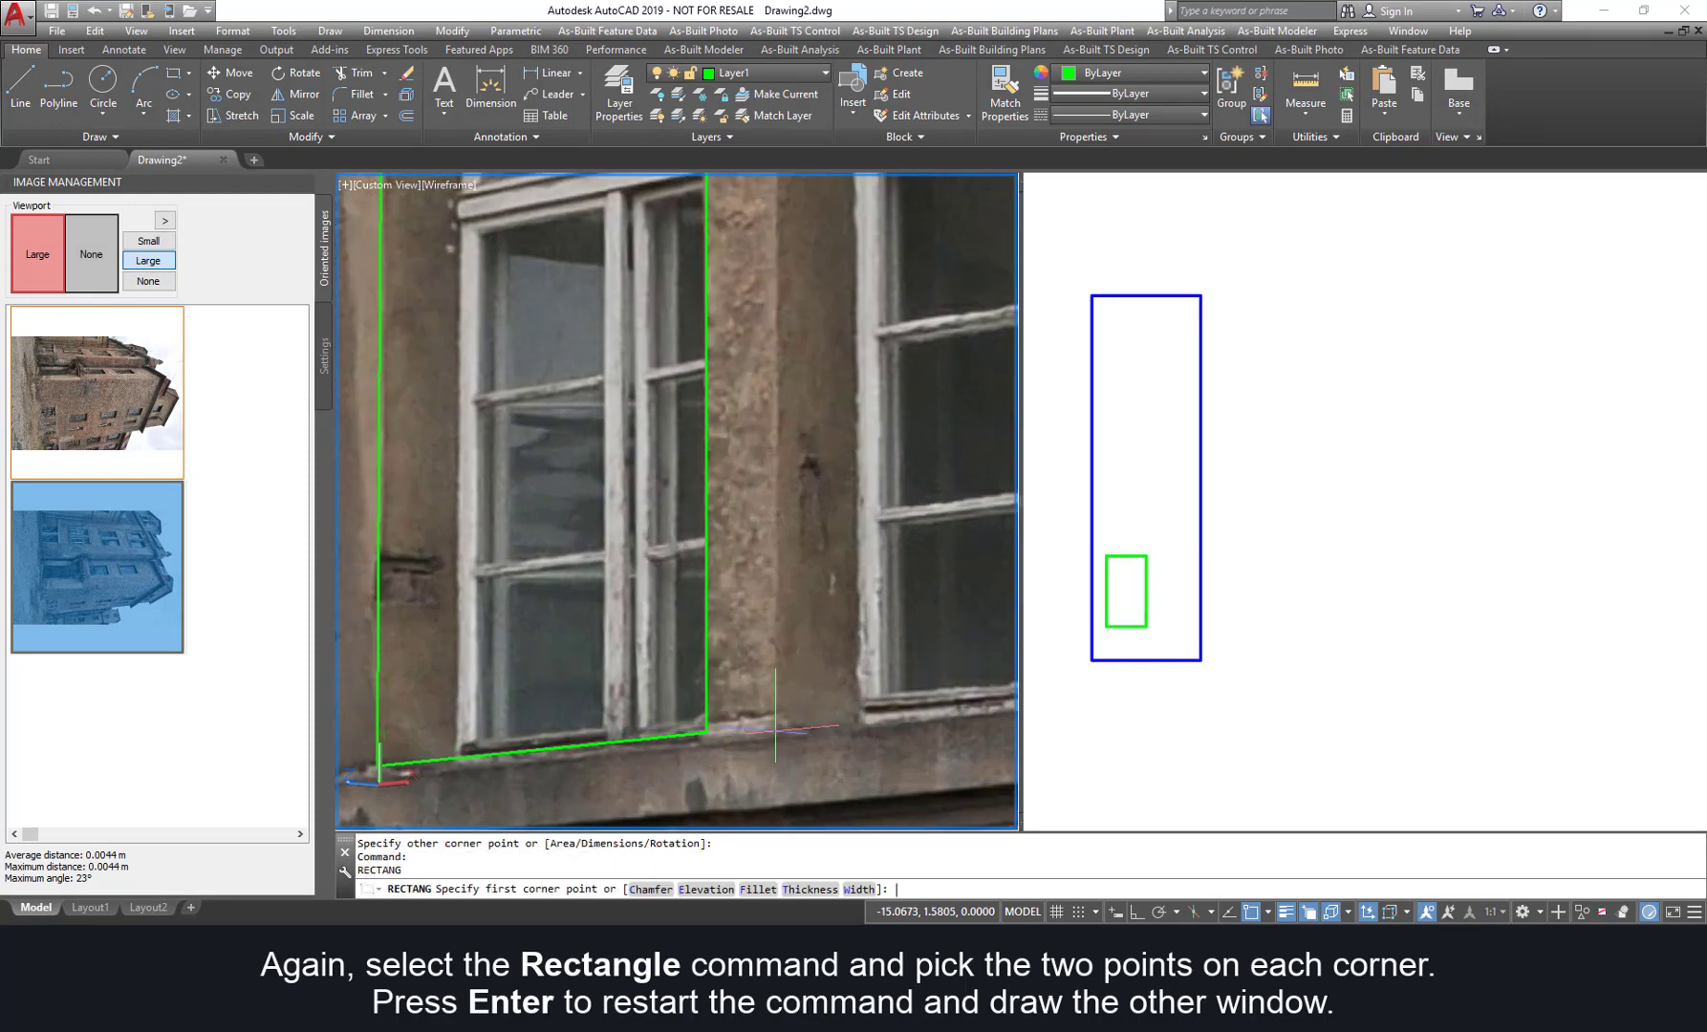
{"action": "scroll", "coordinate": [775, 731], "scroll_direction": "down", "scroll_amount": 4}
{"action": "left_click", "coordinate": [776, 732]}
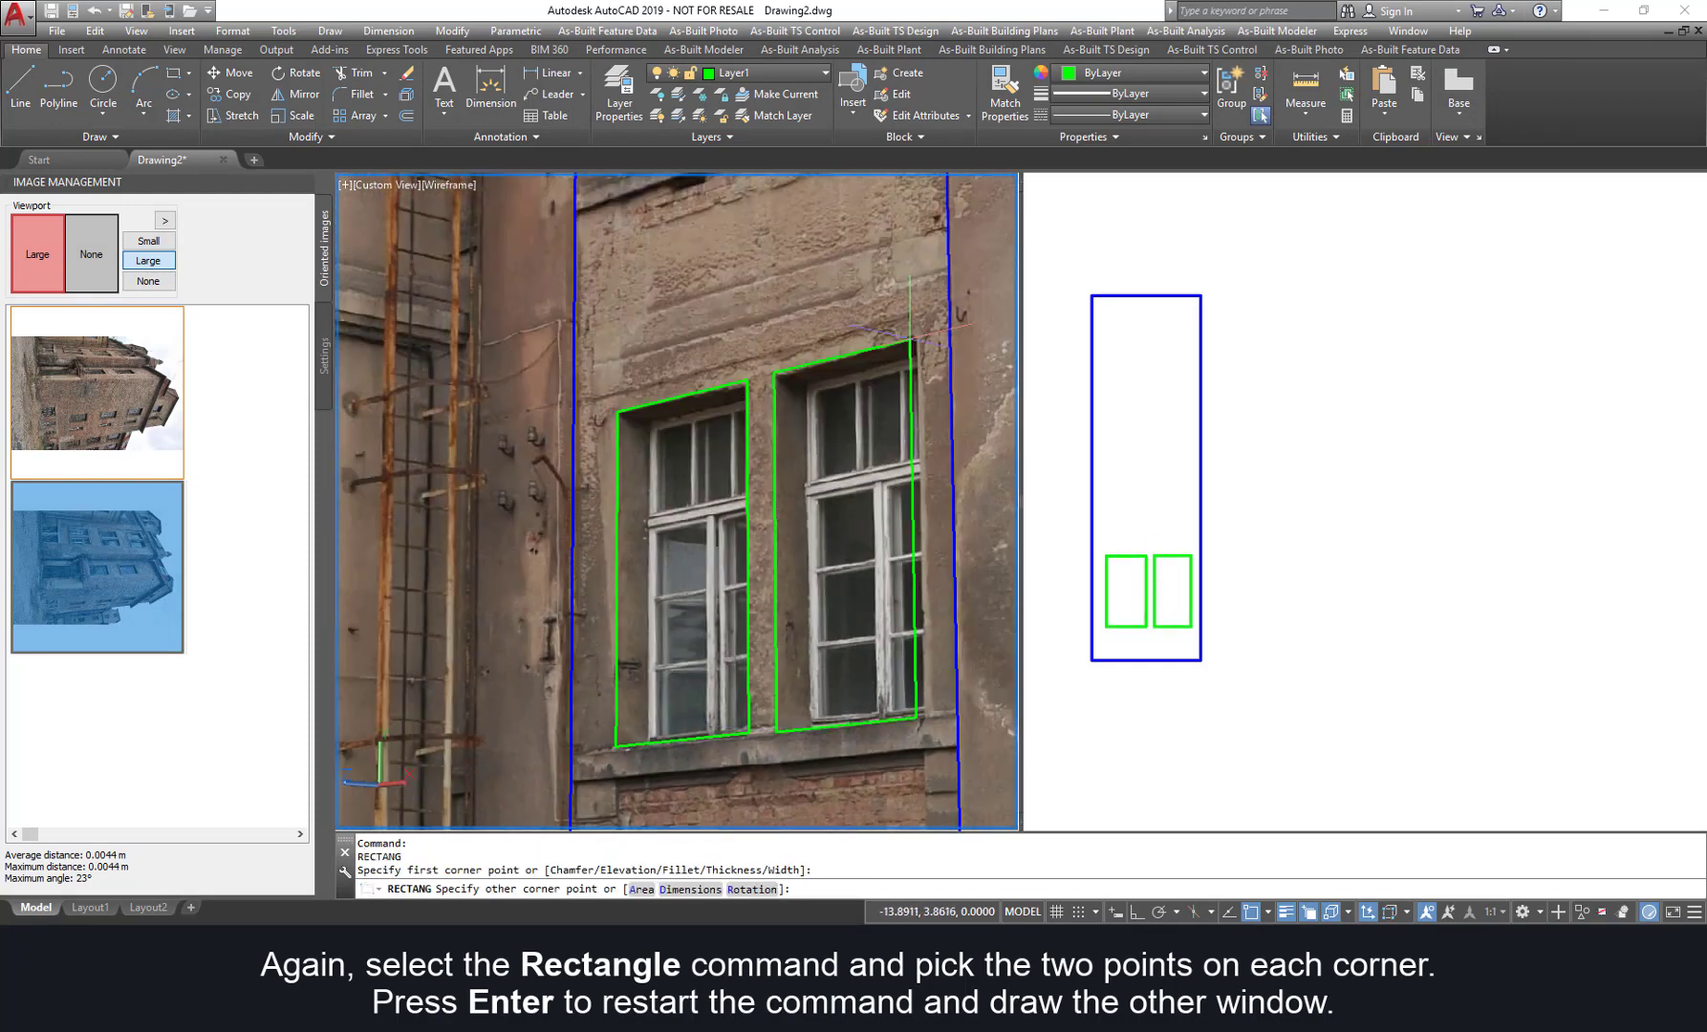
{"action": "left_click", "coordinate": [918, 338]}
Step: Begin a rectangle around the next floor's window, then pan toward the neighbouring facade wall
{"action": "middle_click_drag", "start_coordinate": [918, 337], "coordinate": [918, 786]}
{"action": "key", "text": "Return"}
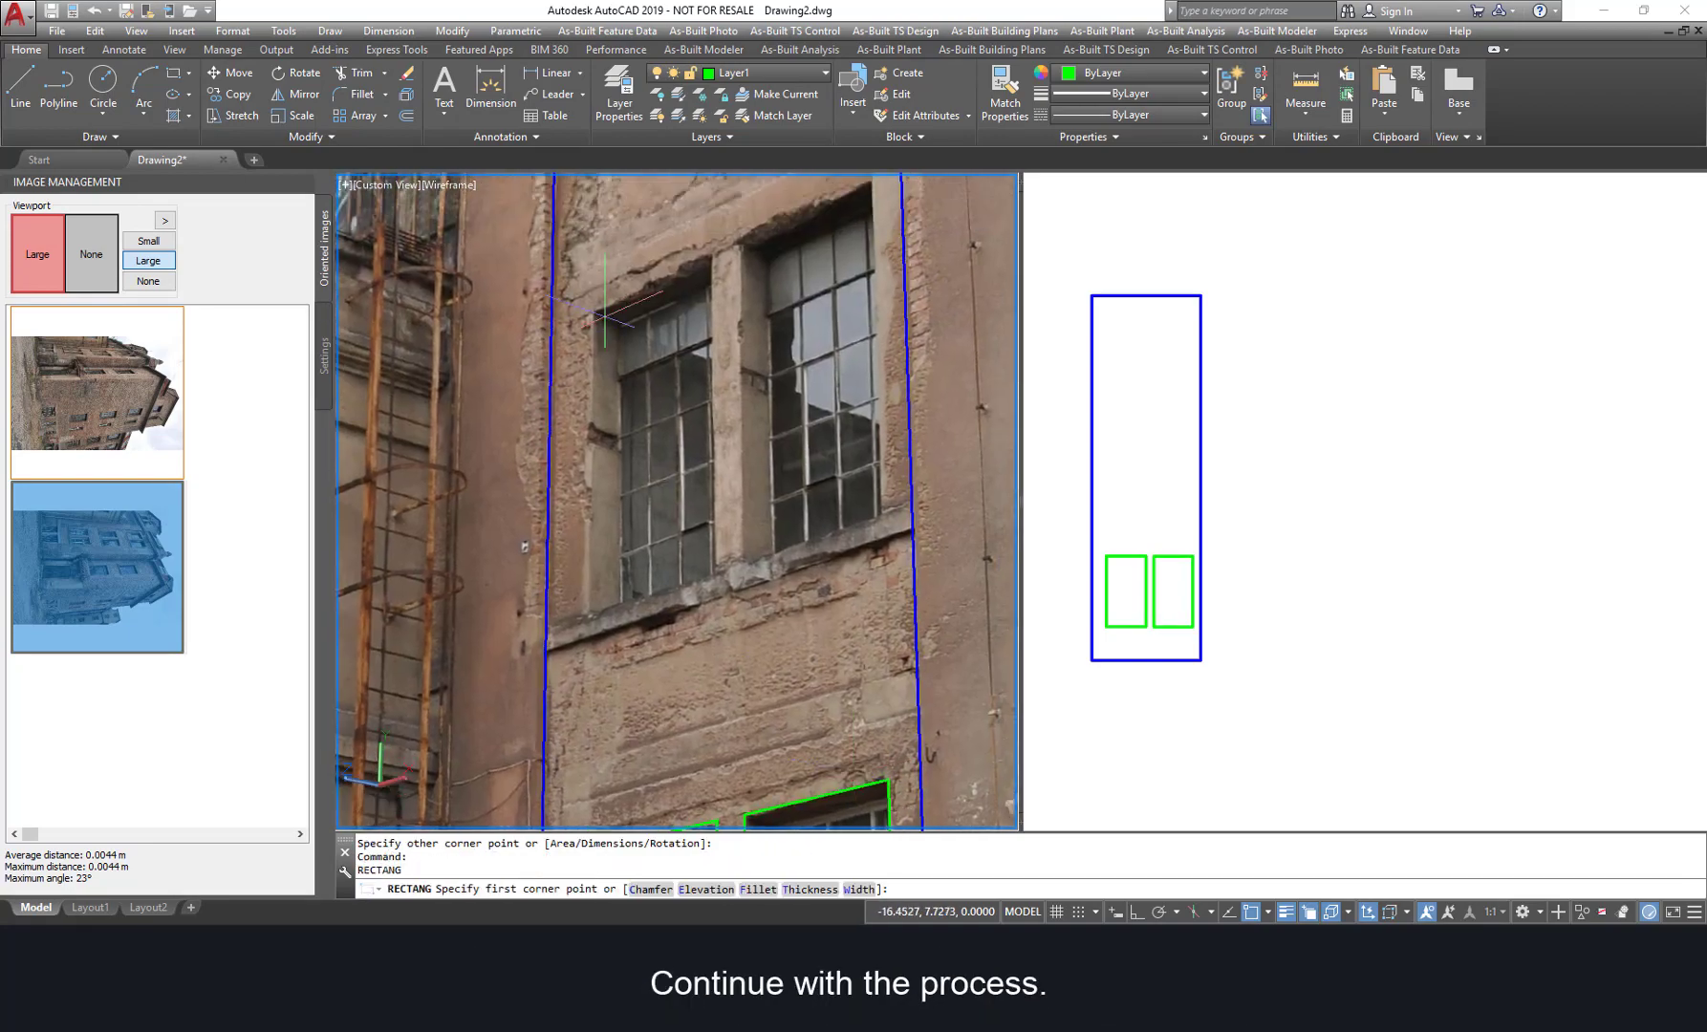
{"action": "scroll", "coordinate": [599, 318], "scroll_direction": "up", "scroll_amount": 2}
{"action": "left_click", "coordinate": [599, 319]}
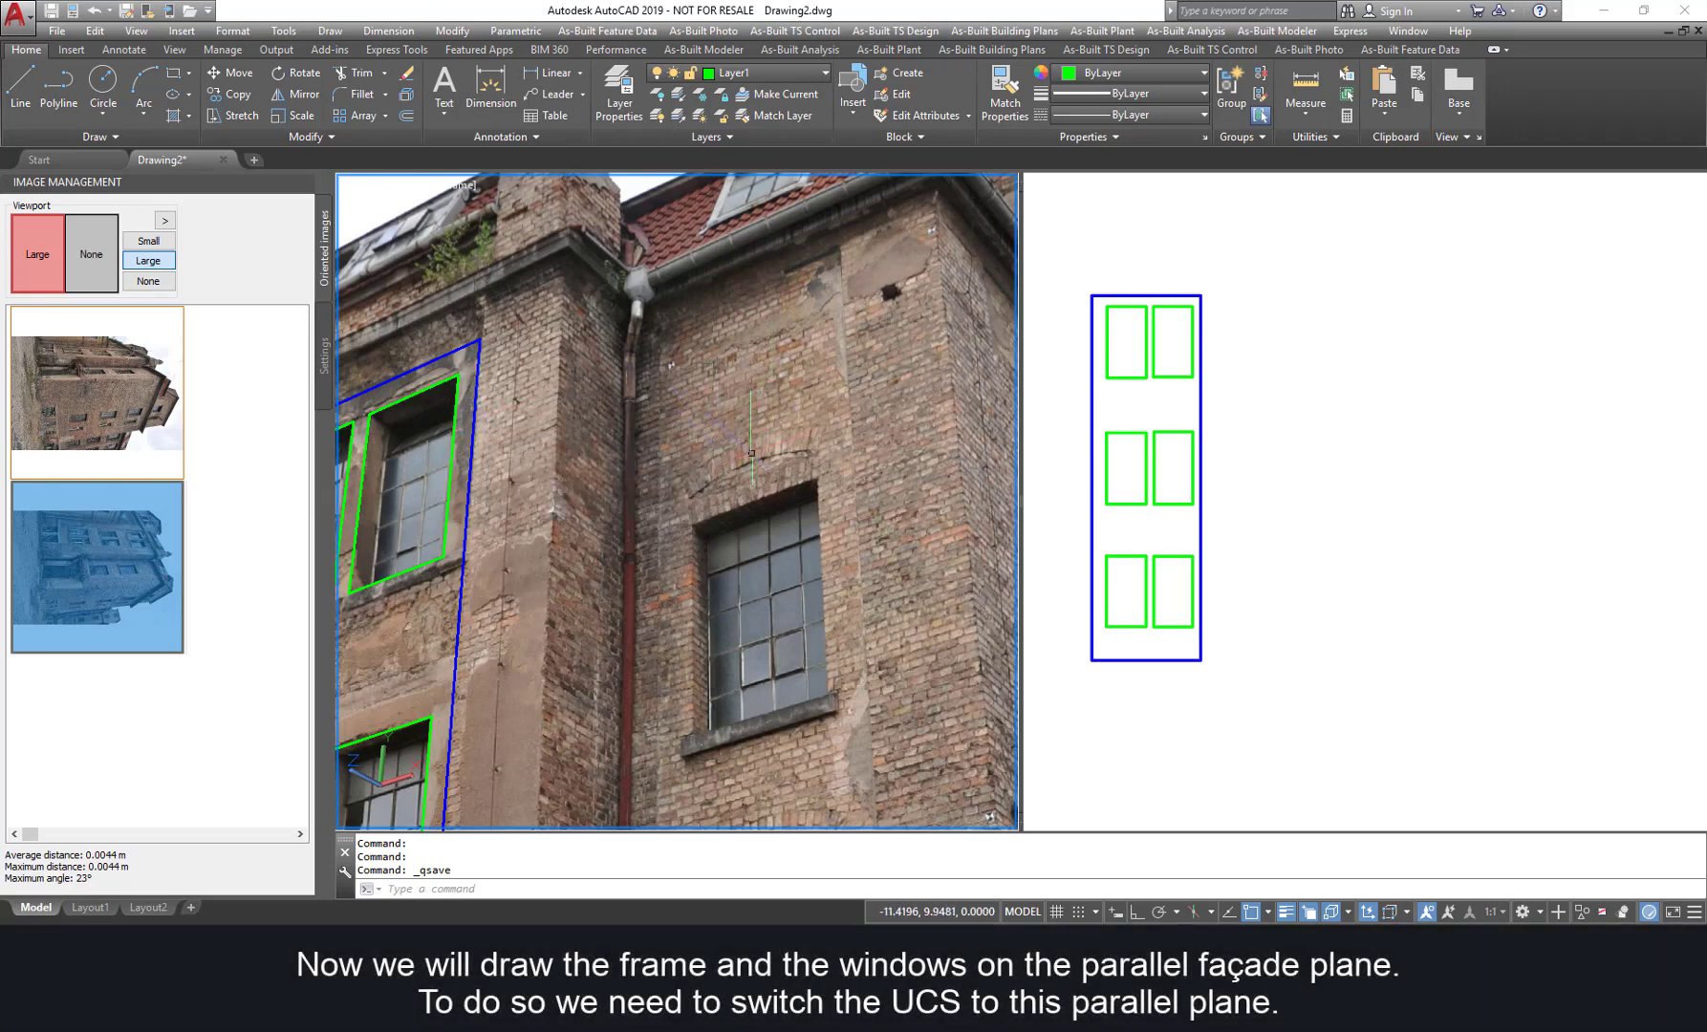
{"action": "middle_click_drag", "start_coordinate": [812, 402], "coordinate": [934, 387]}
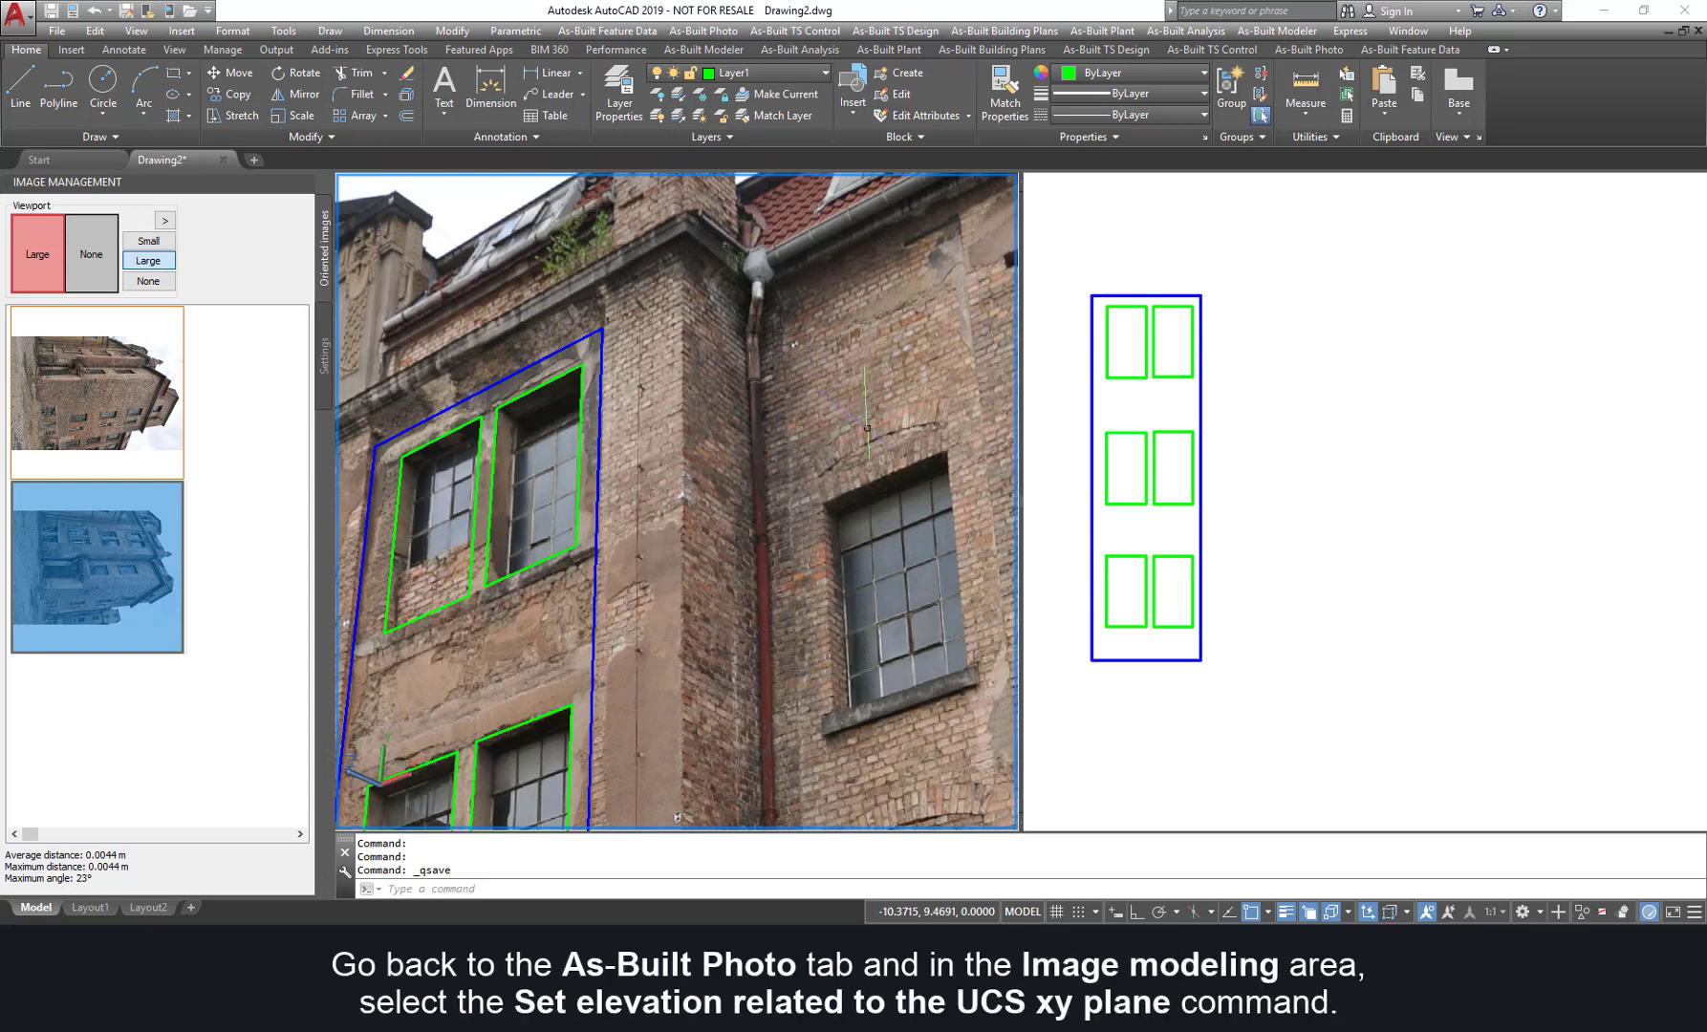
Step: Set the drawing elevation to -1.0603 from the window's upper-left corner picked in both oriented photos
{"action": "left_click", "coordinate": [1286, 51]}
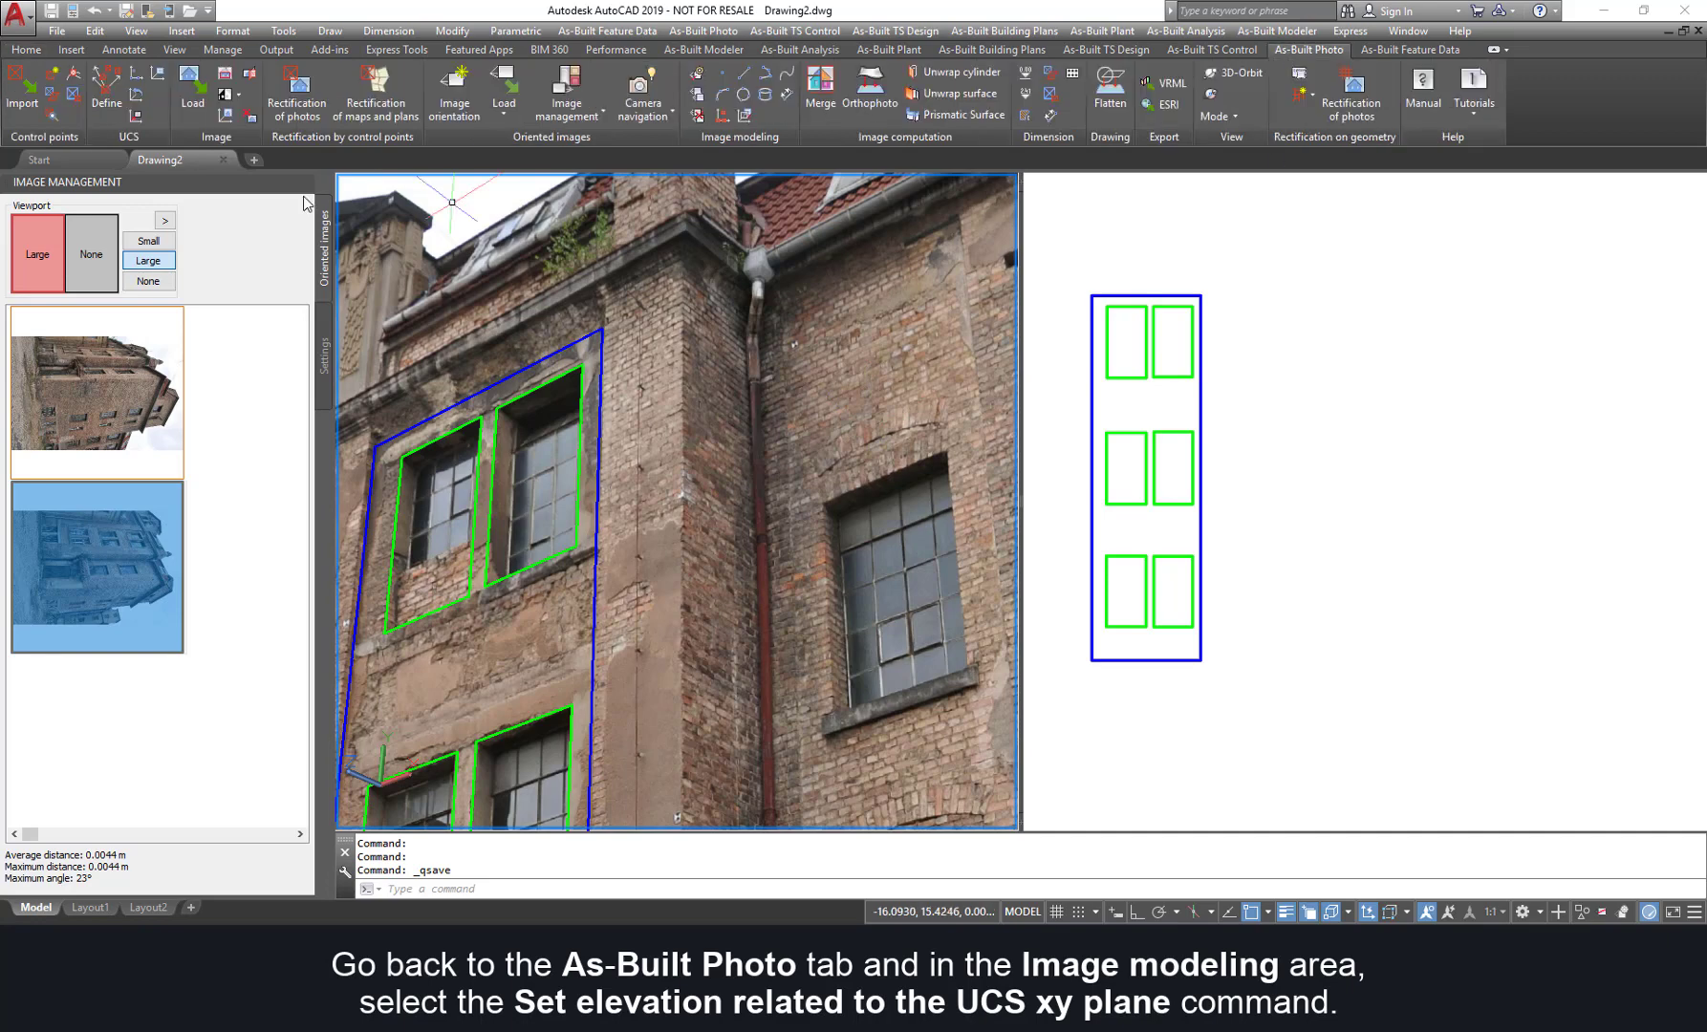
{"action": "left_click", "coordinate": [745, 115]}
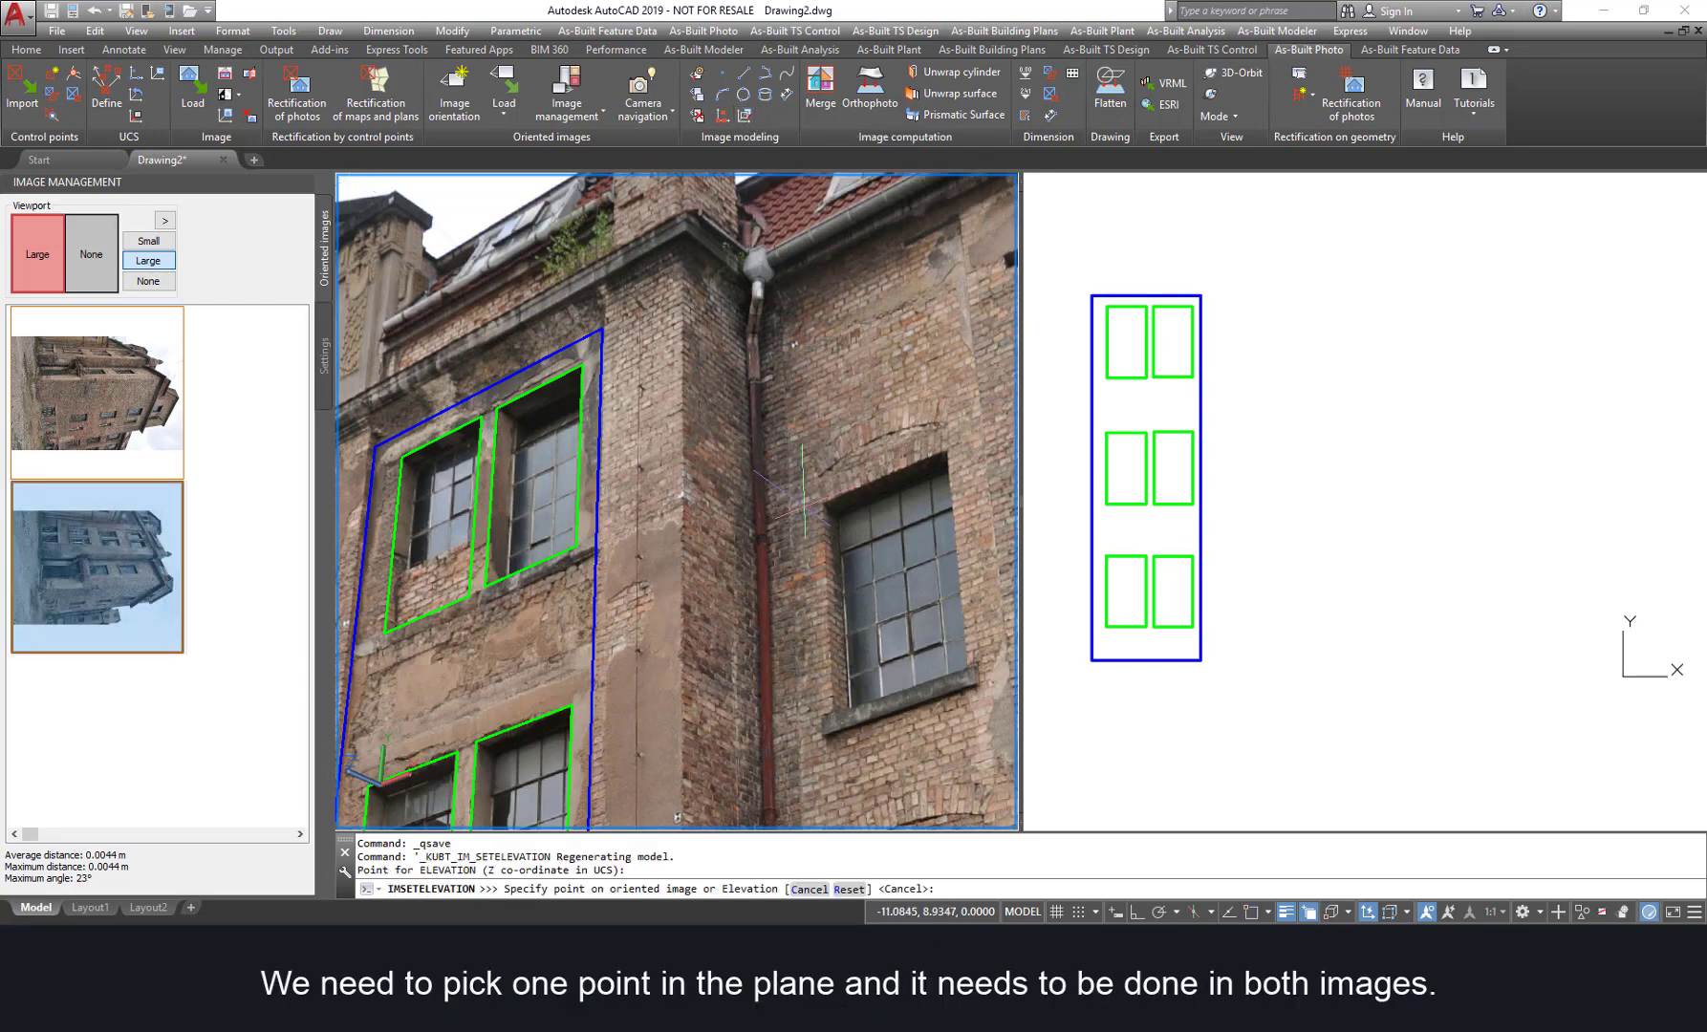
{"action": "scroll", "coordinate": [808, 493], "scroll_direction": "up", "scroll_amount": 7}
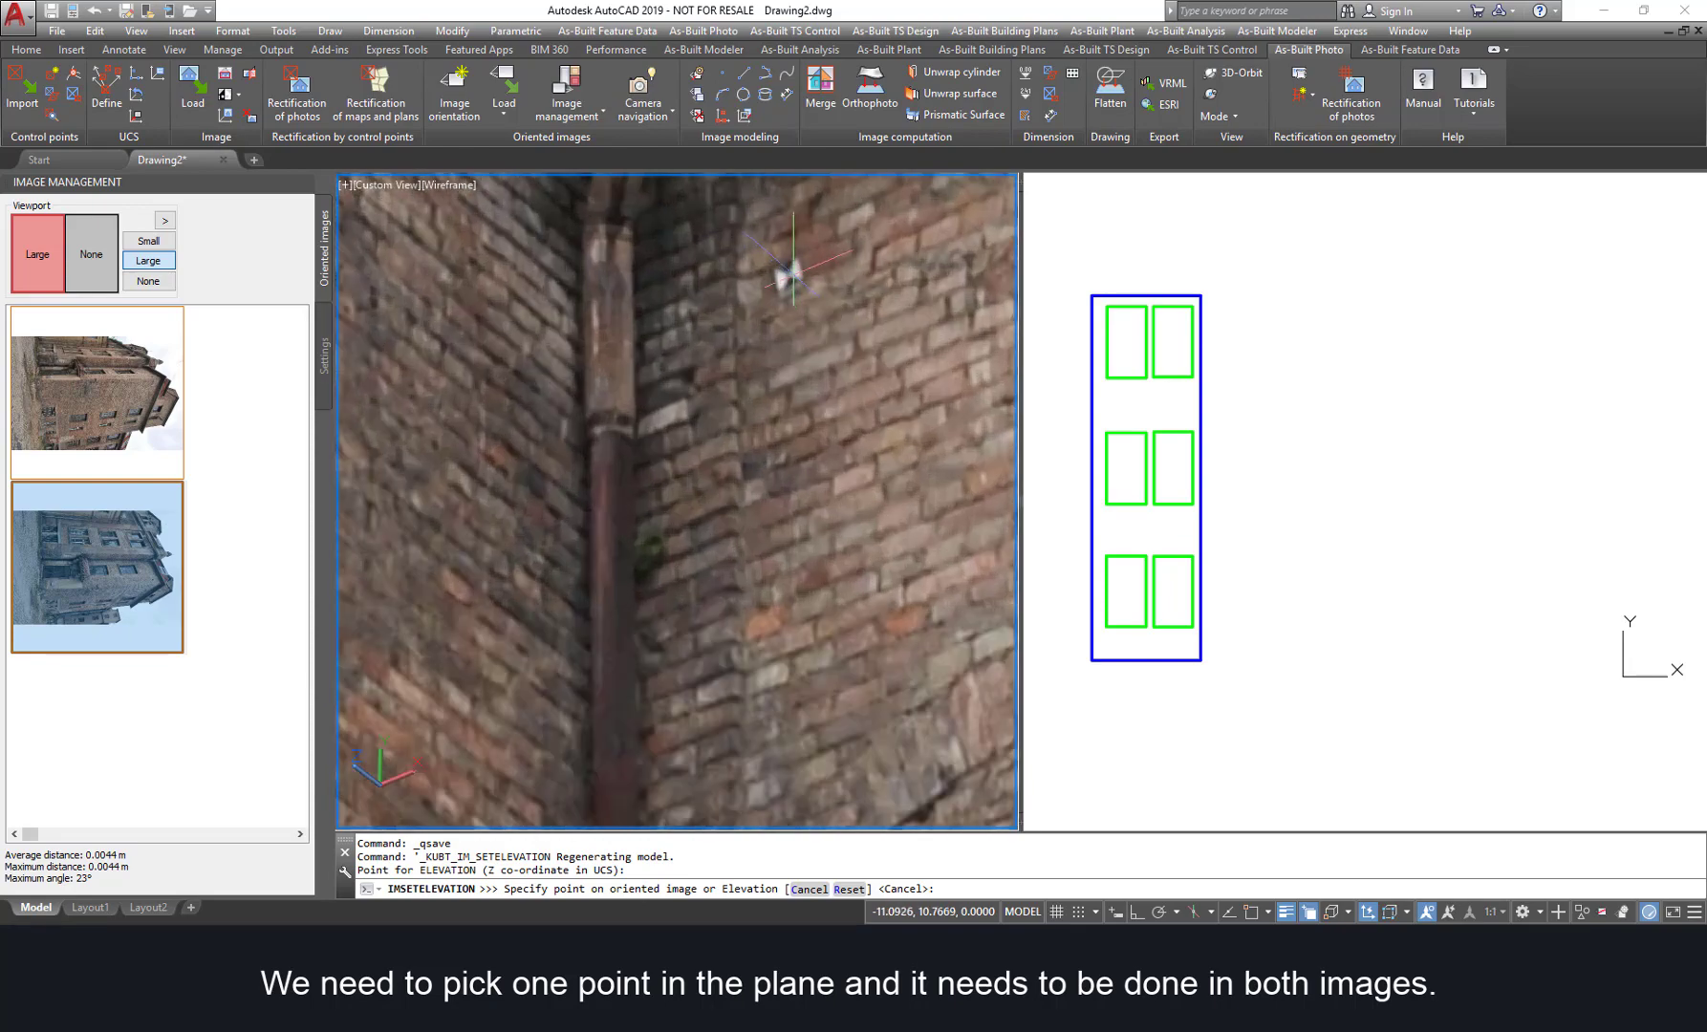
{"action": "scroll", "coordinate": [784, 277], "scroll_direction": "down", "scroll_amount": 5}
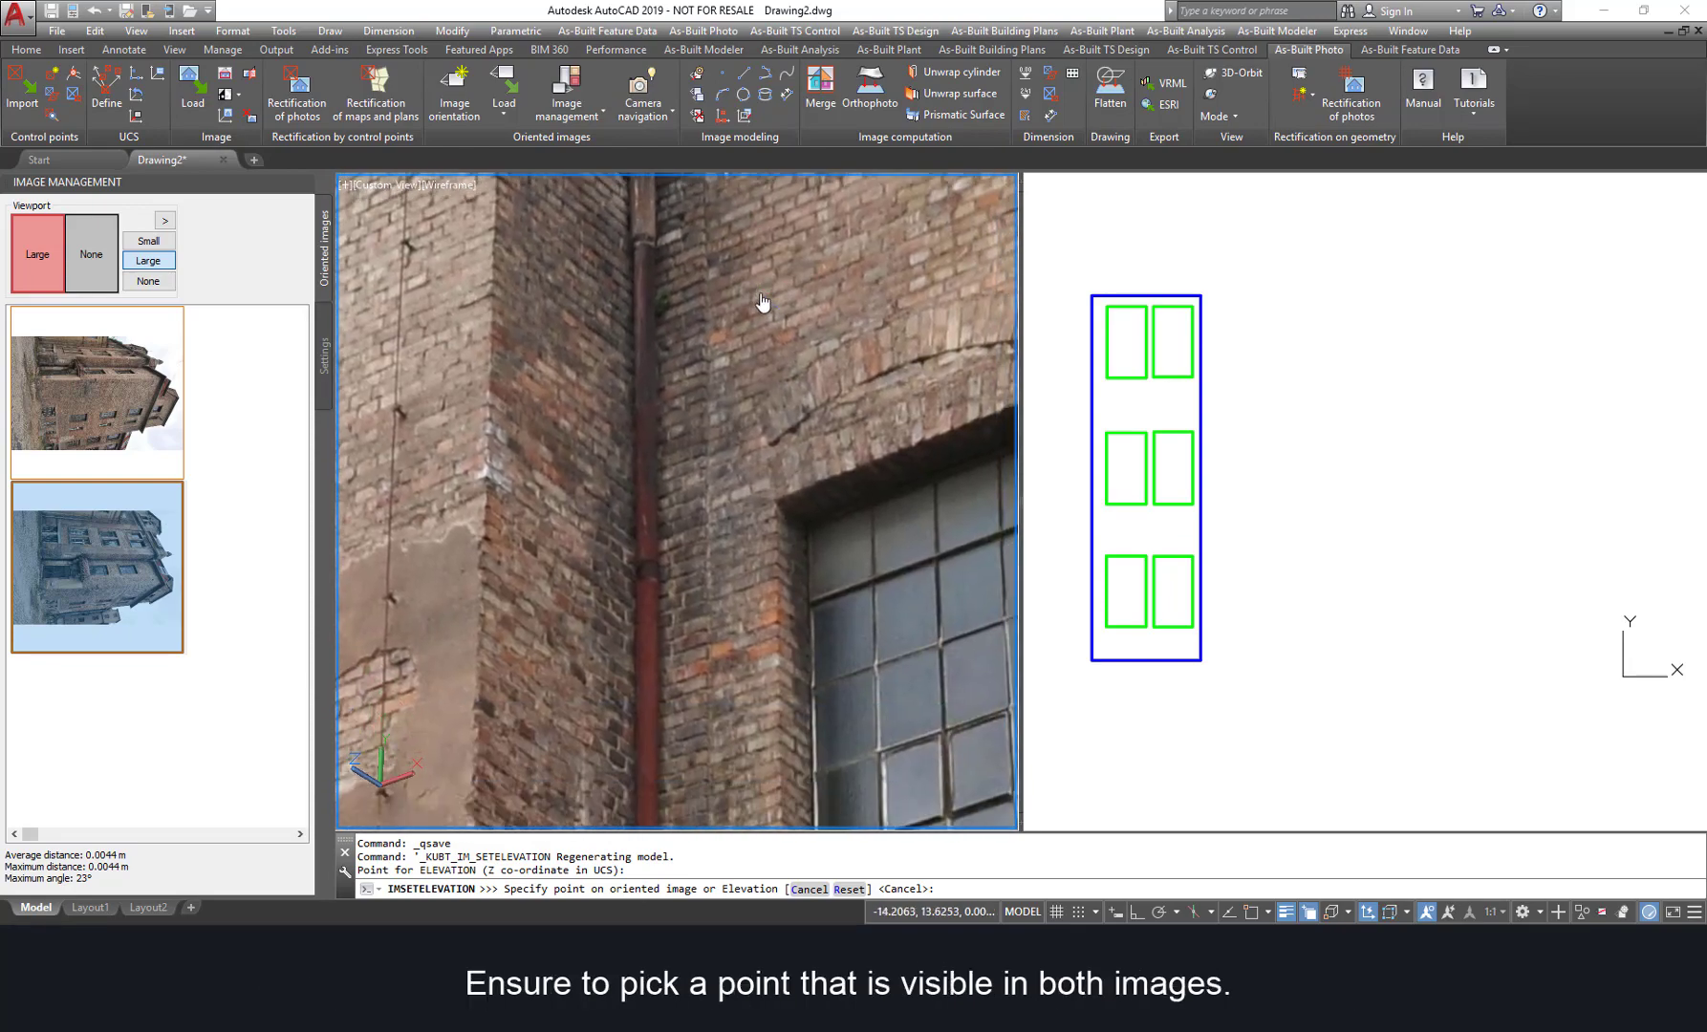
{"action": "scroll", "coordinate": [785, 421], "scroll_direction": "up", "scroll_amount": 3}
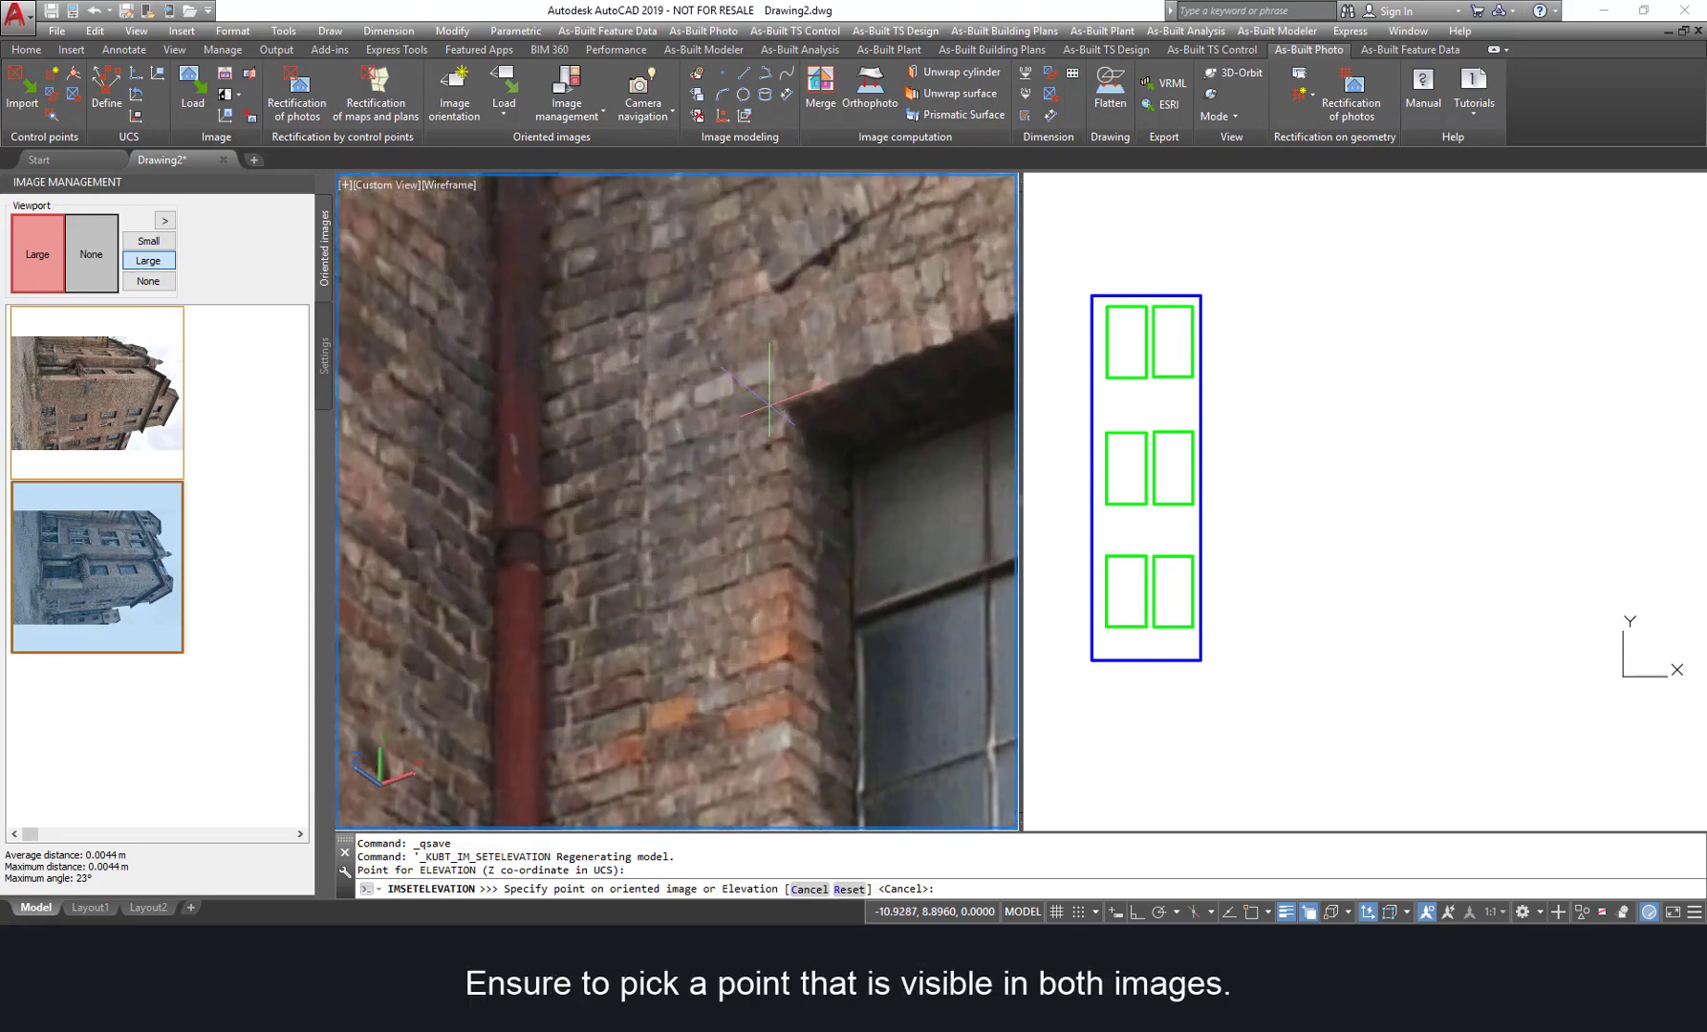
{"action": "left_click", "coordinate": [785, 399]}
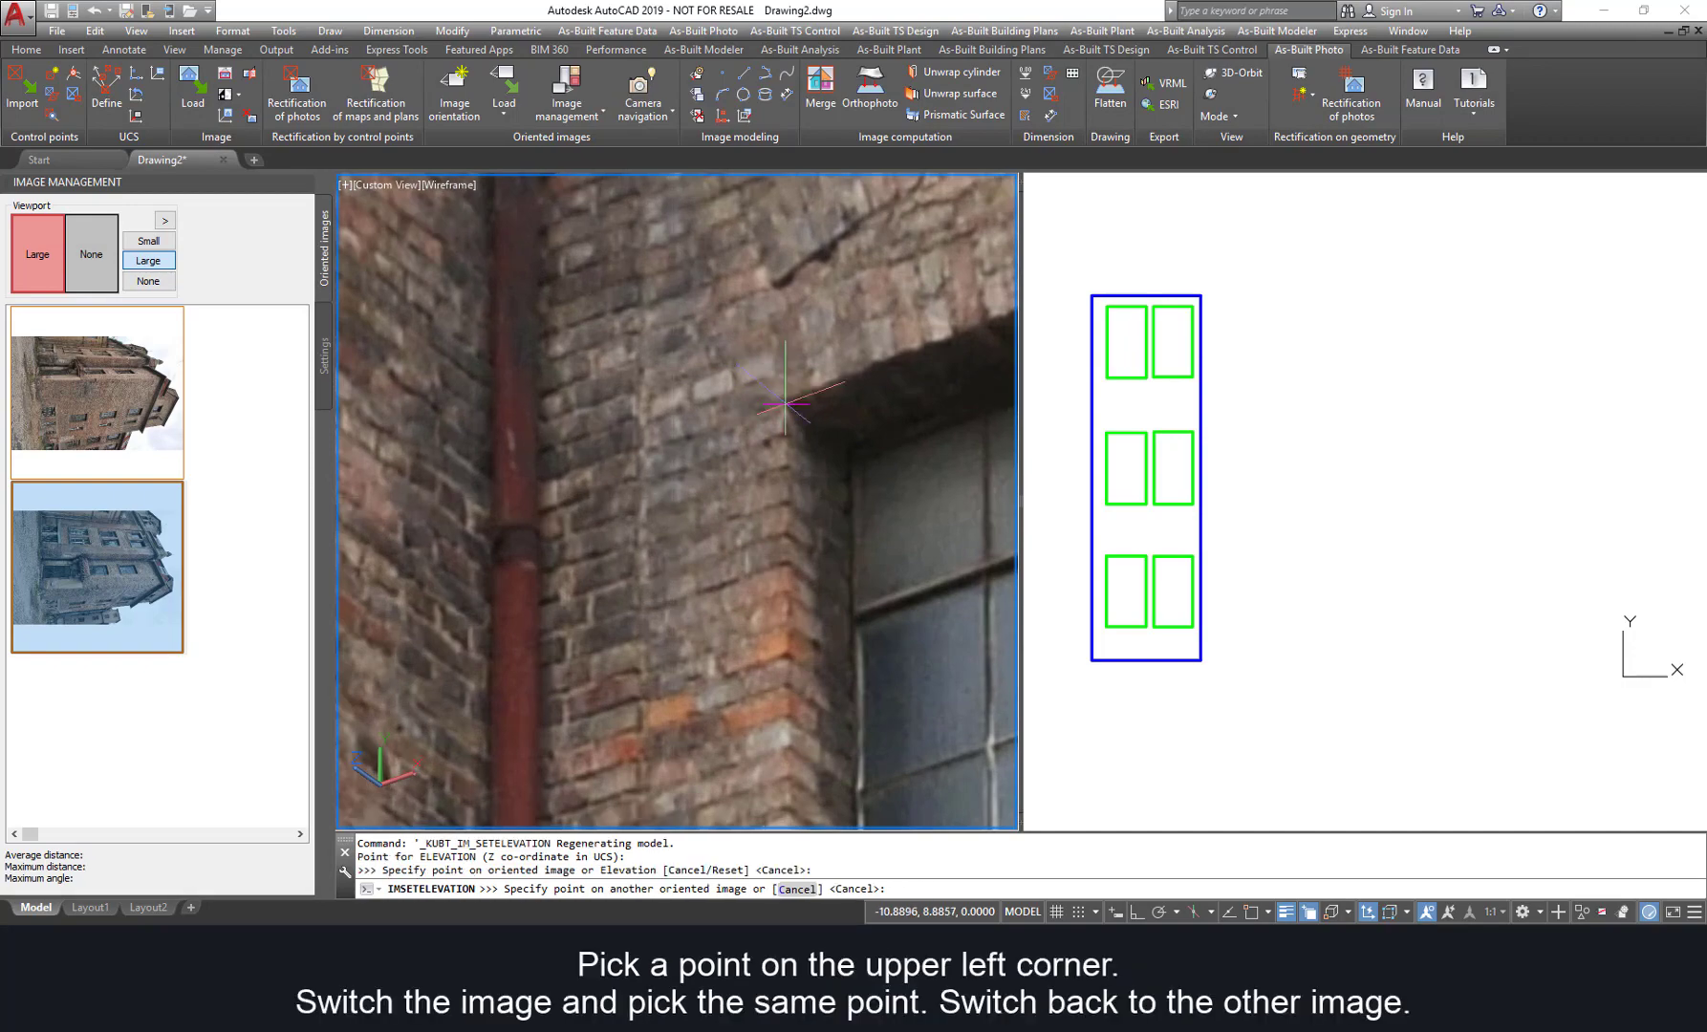
{"action": "left_click", "coordinate": [71, 407]}
{"action": "scroll", "coordinate": [591, 371], "scroll_direction": "up", "scroll_amount": 5}
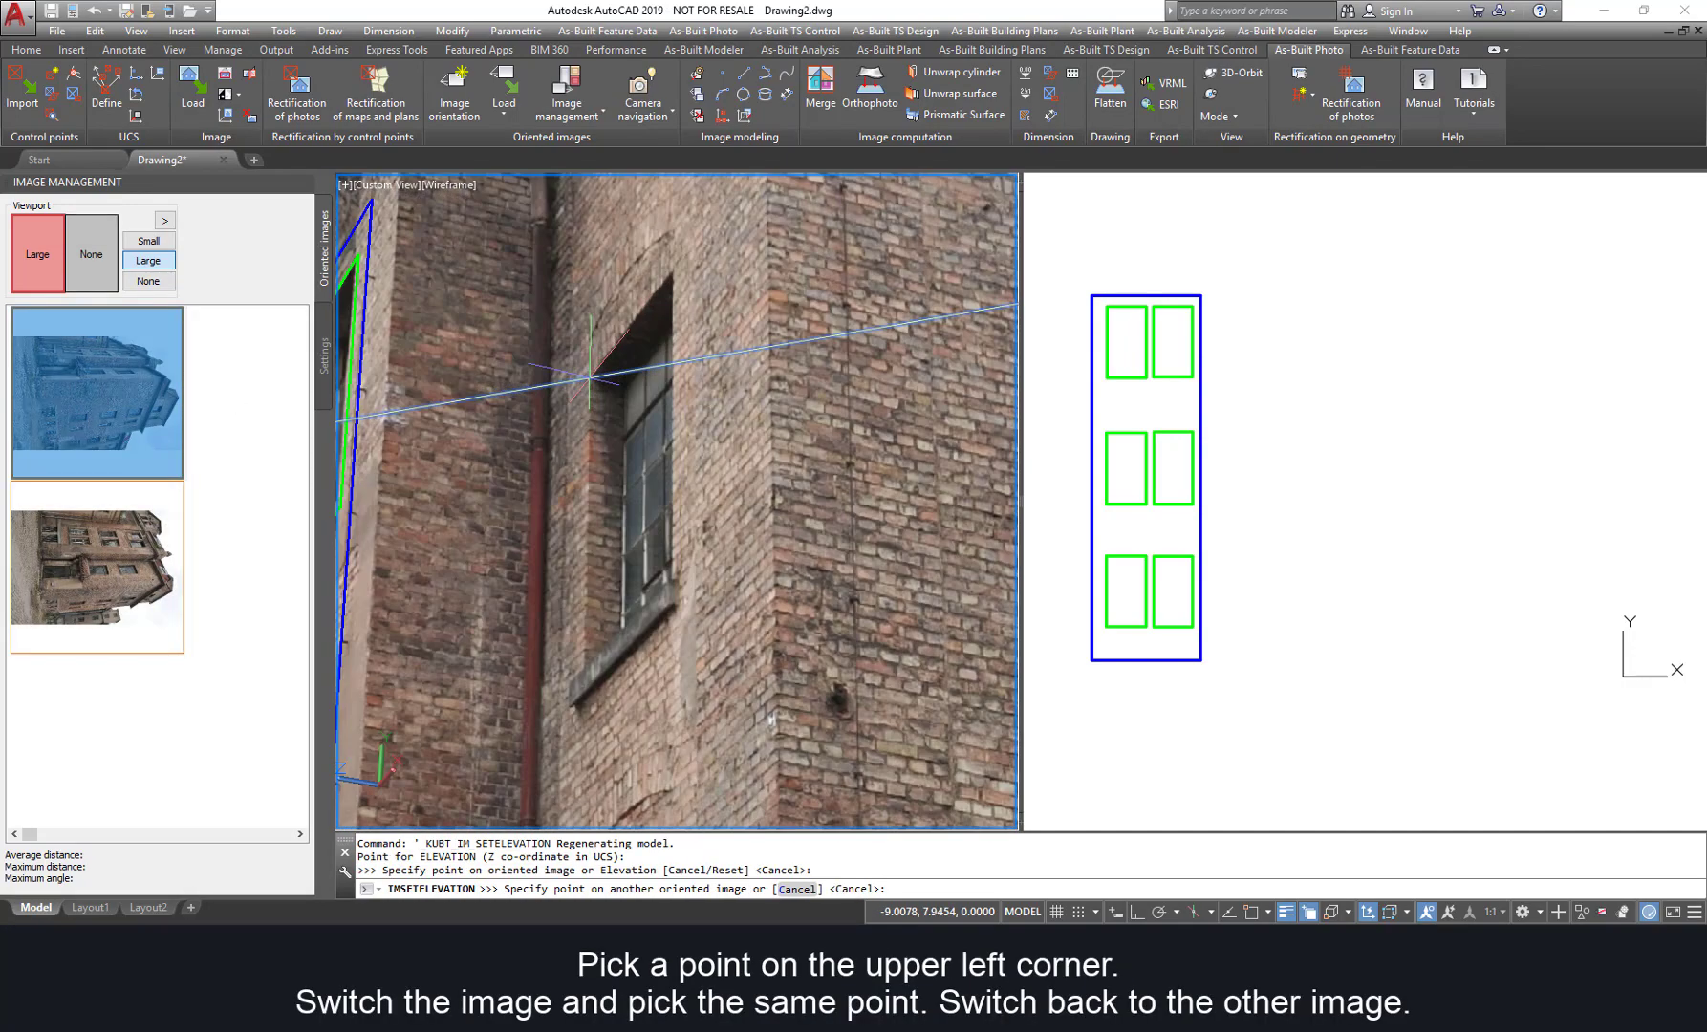
{"action": "left_click", "coordinate": [591, 371]}
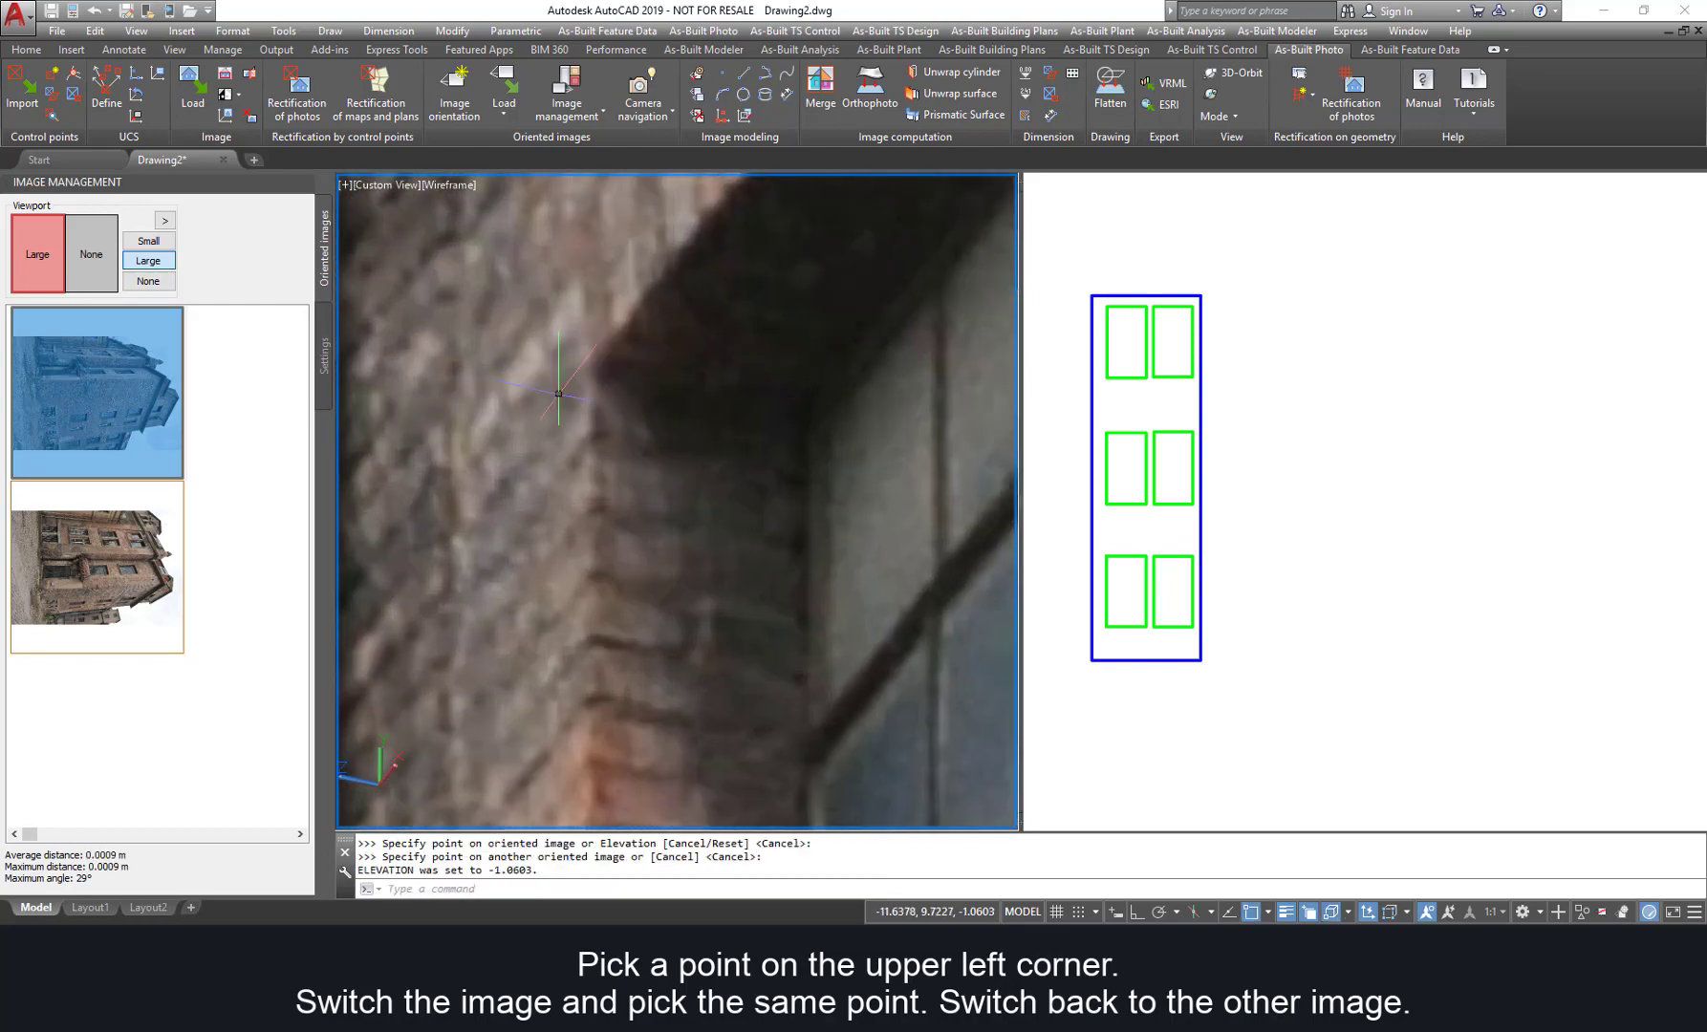
{"action": "left_click", "coordinate": [142, 581]}
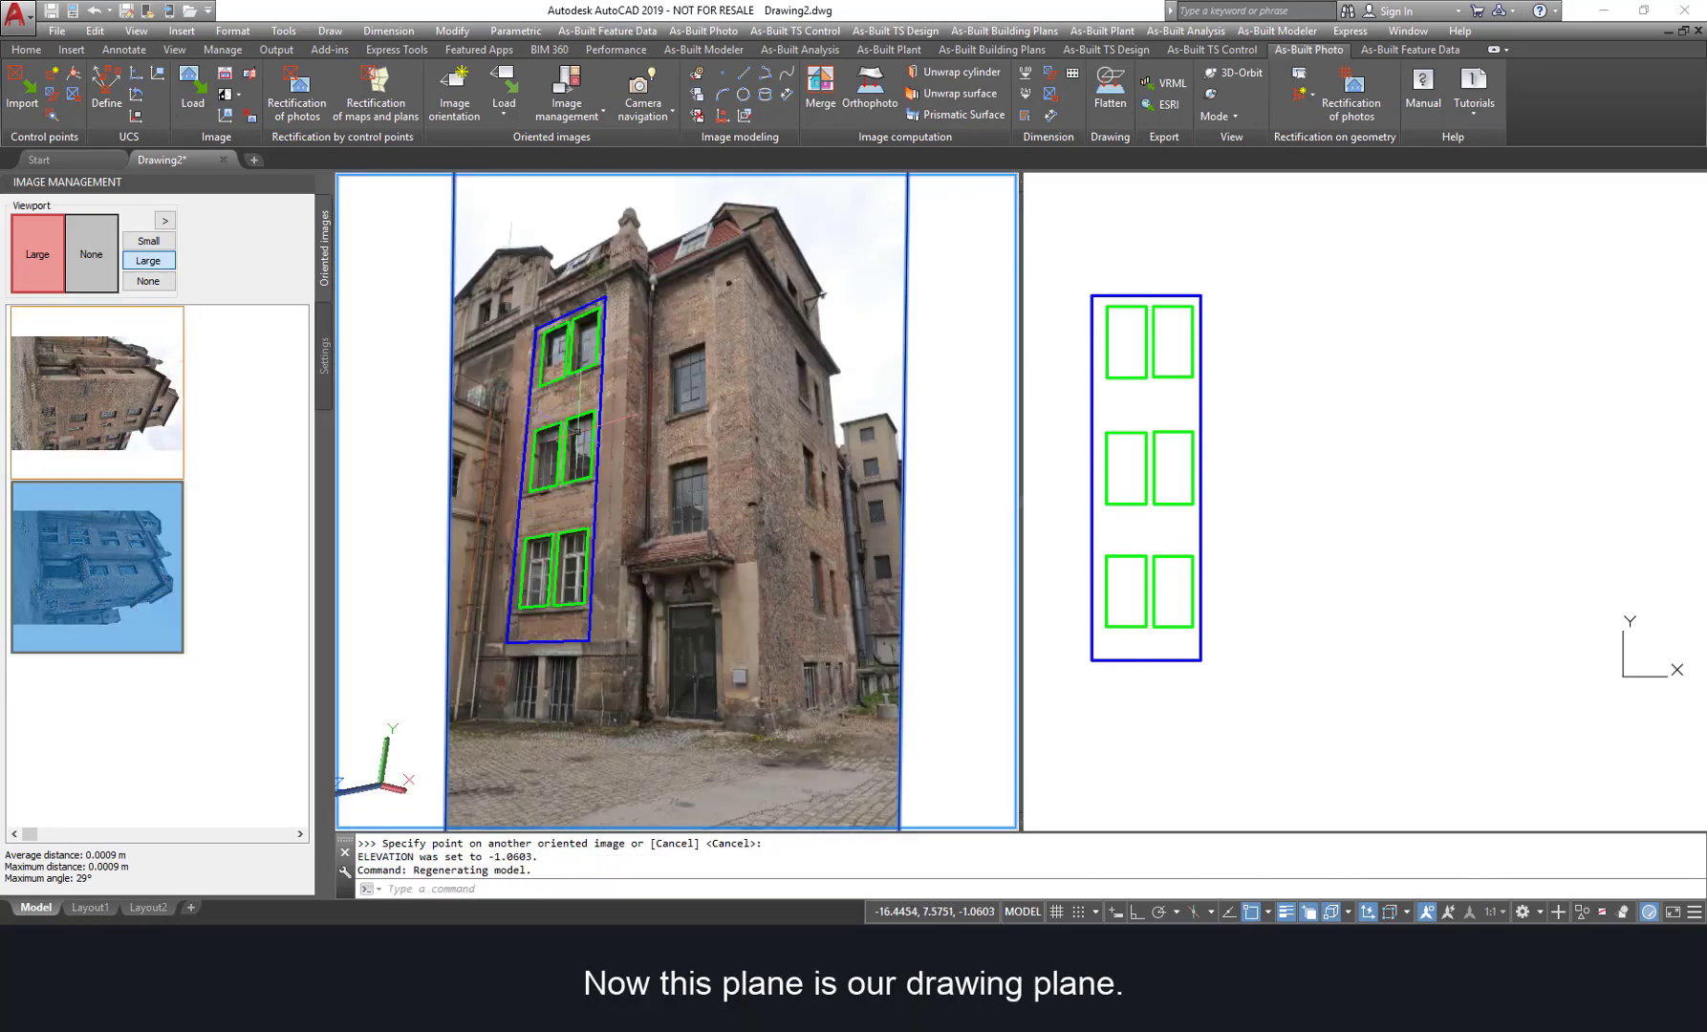
{"action": "scroll", "coordinate": [680, 328], "scroll_direction": "up", "scroll_amount": 5}
{"action": "scroll", "coordinate": [658, 348], "scroll_direction": "up", "scroll_amount": 3}
{"action": "scroll", "coordinate": [621, 286], "scroll_direction": "down", "scroll_amount": 1}
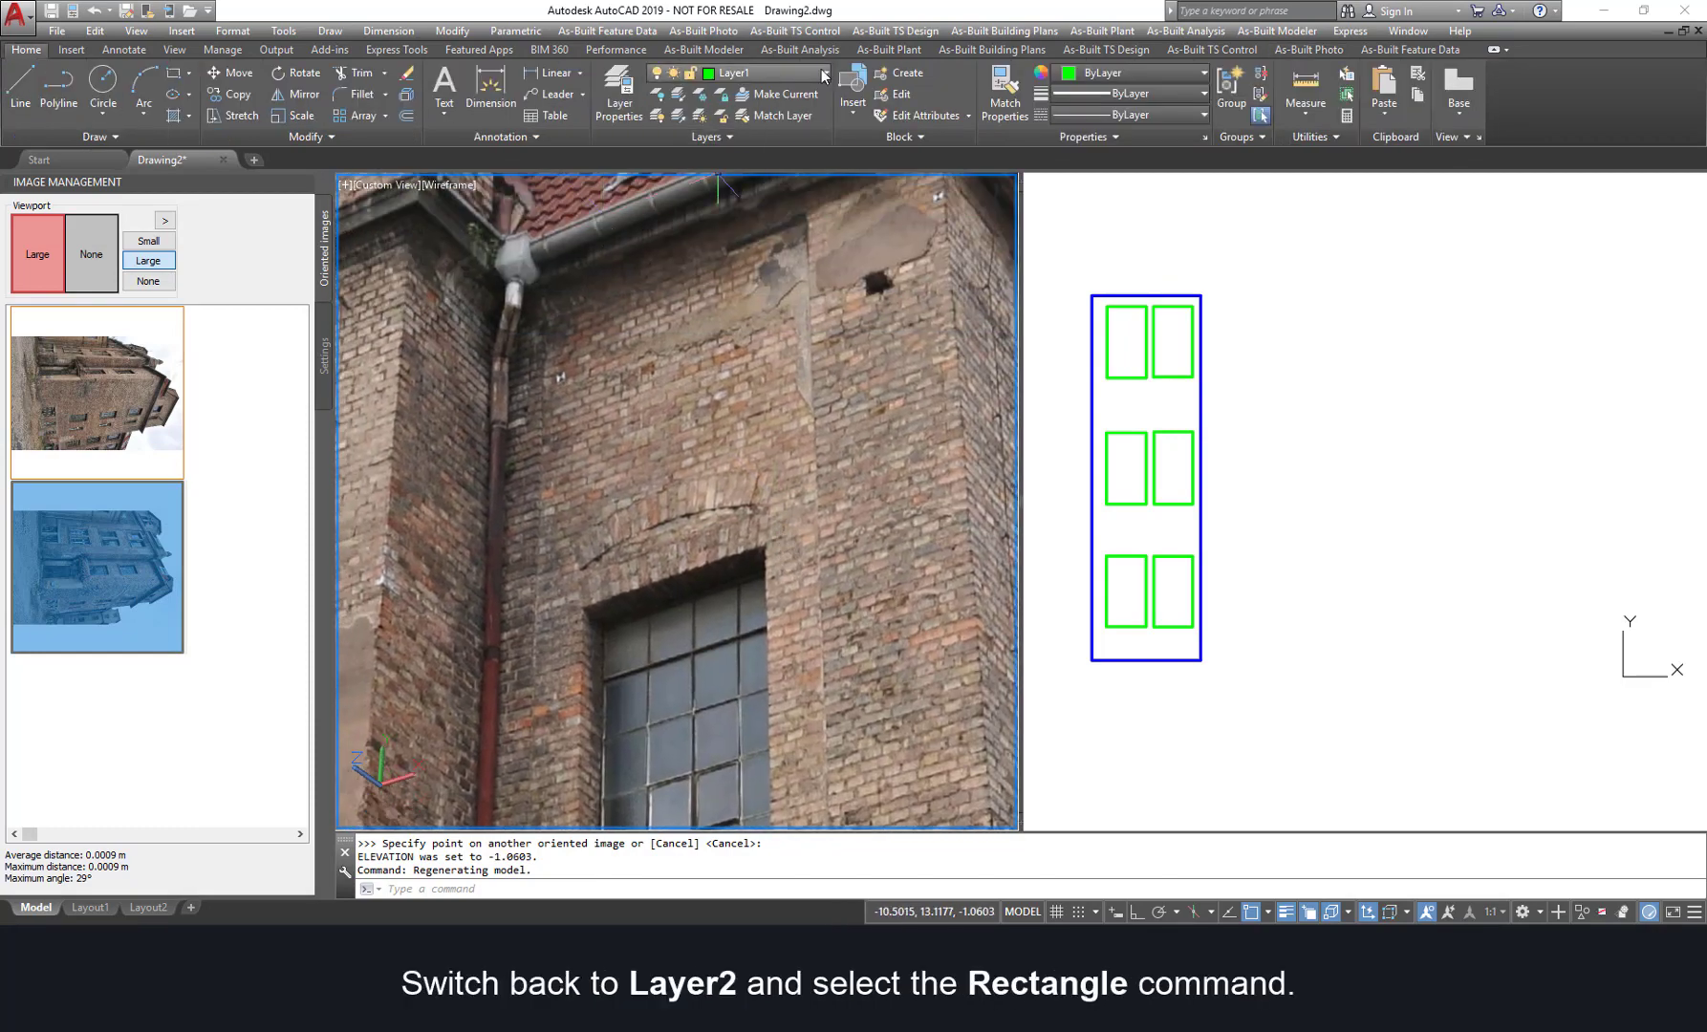
Step: Draw the narrow right bay's blue frame rectangle on Layer2
{"action": "left_click", "coordinate": [755, 72]}
{"action": "left_click", "coordinate": [751, 203]}
{"action": "scroll", "coordinate": [806, 211], "scroll_direction": "up", "scroll_amount": 2}
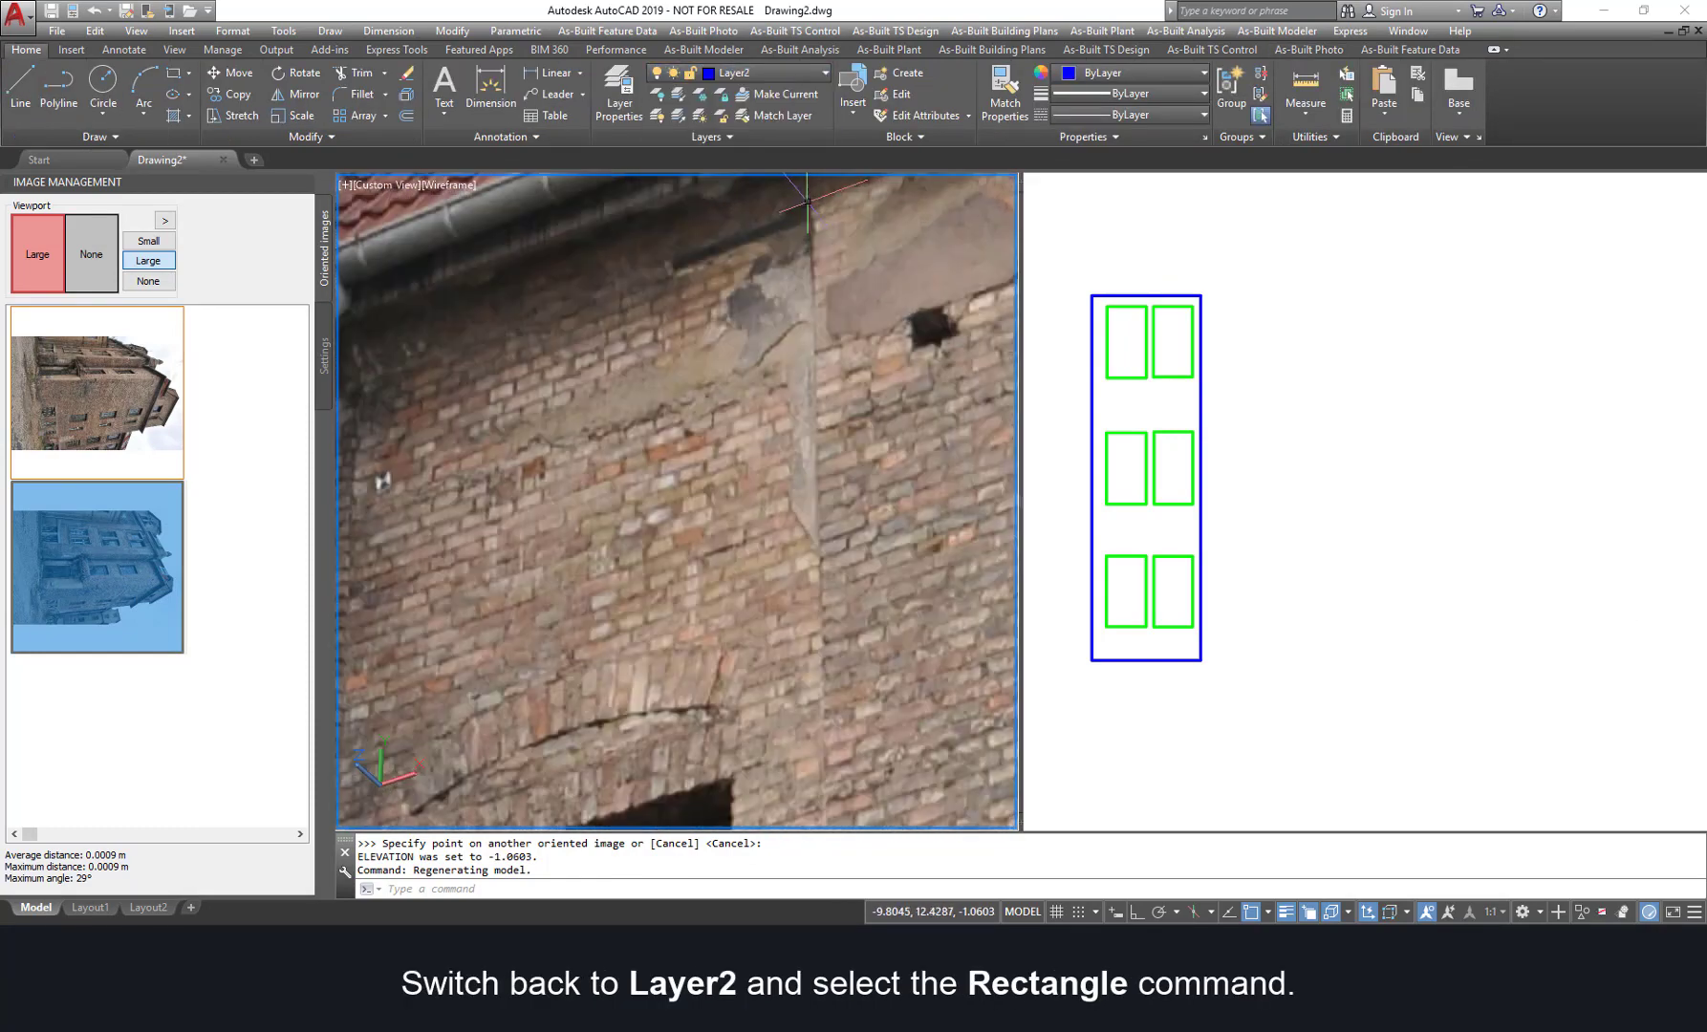
{"action": "left_click", "coordinate": [173, 73]}
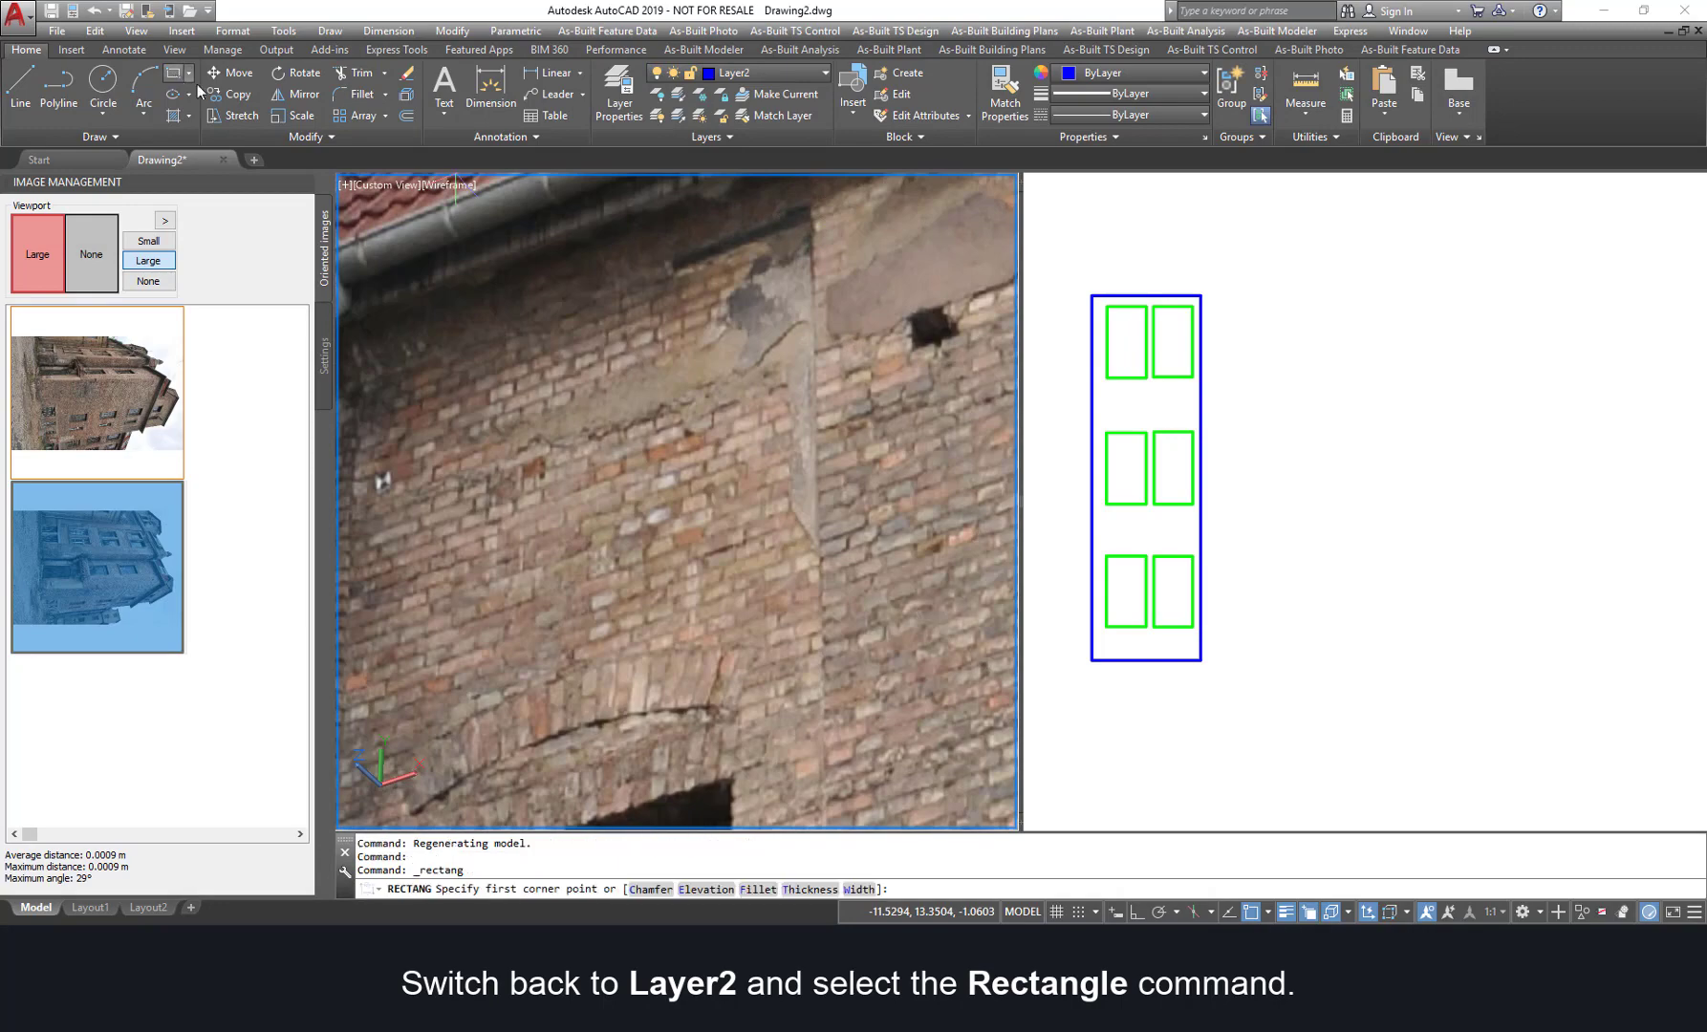
{"action": "left_click", "coordinate": [809, 205]}
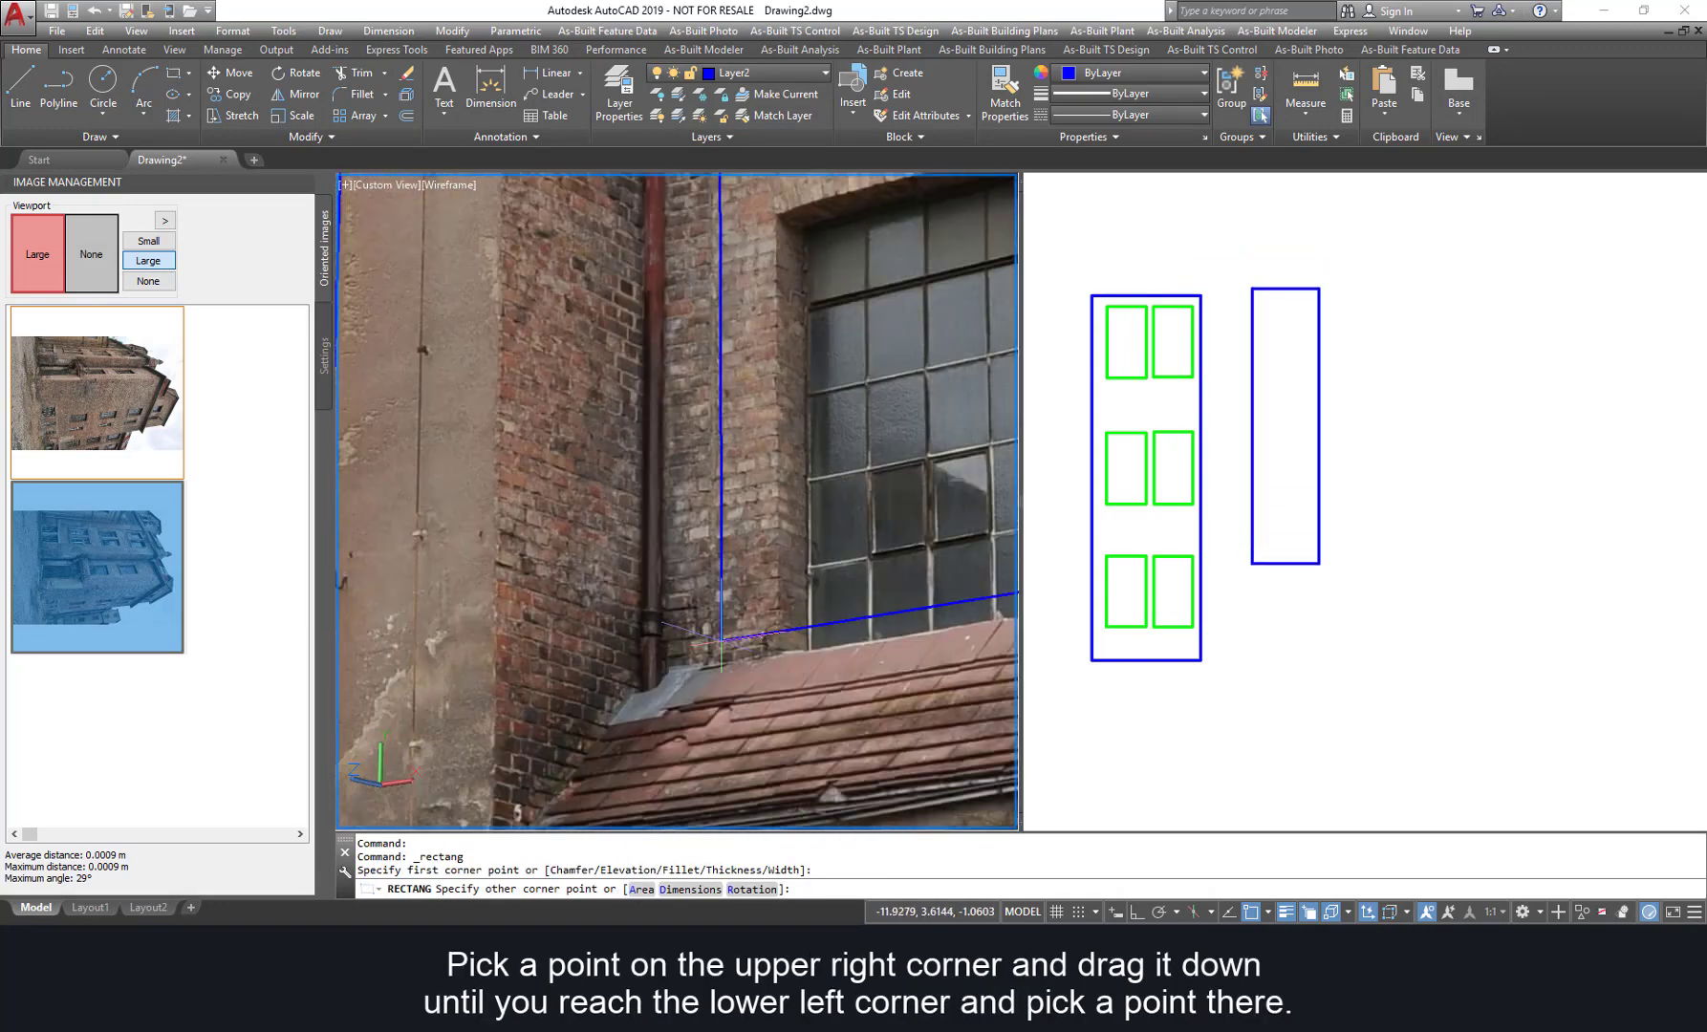
{"action": "left_click", "coordinate": [710, 665]}
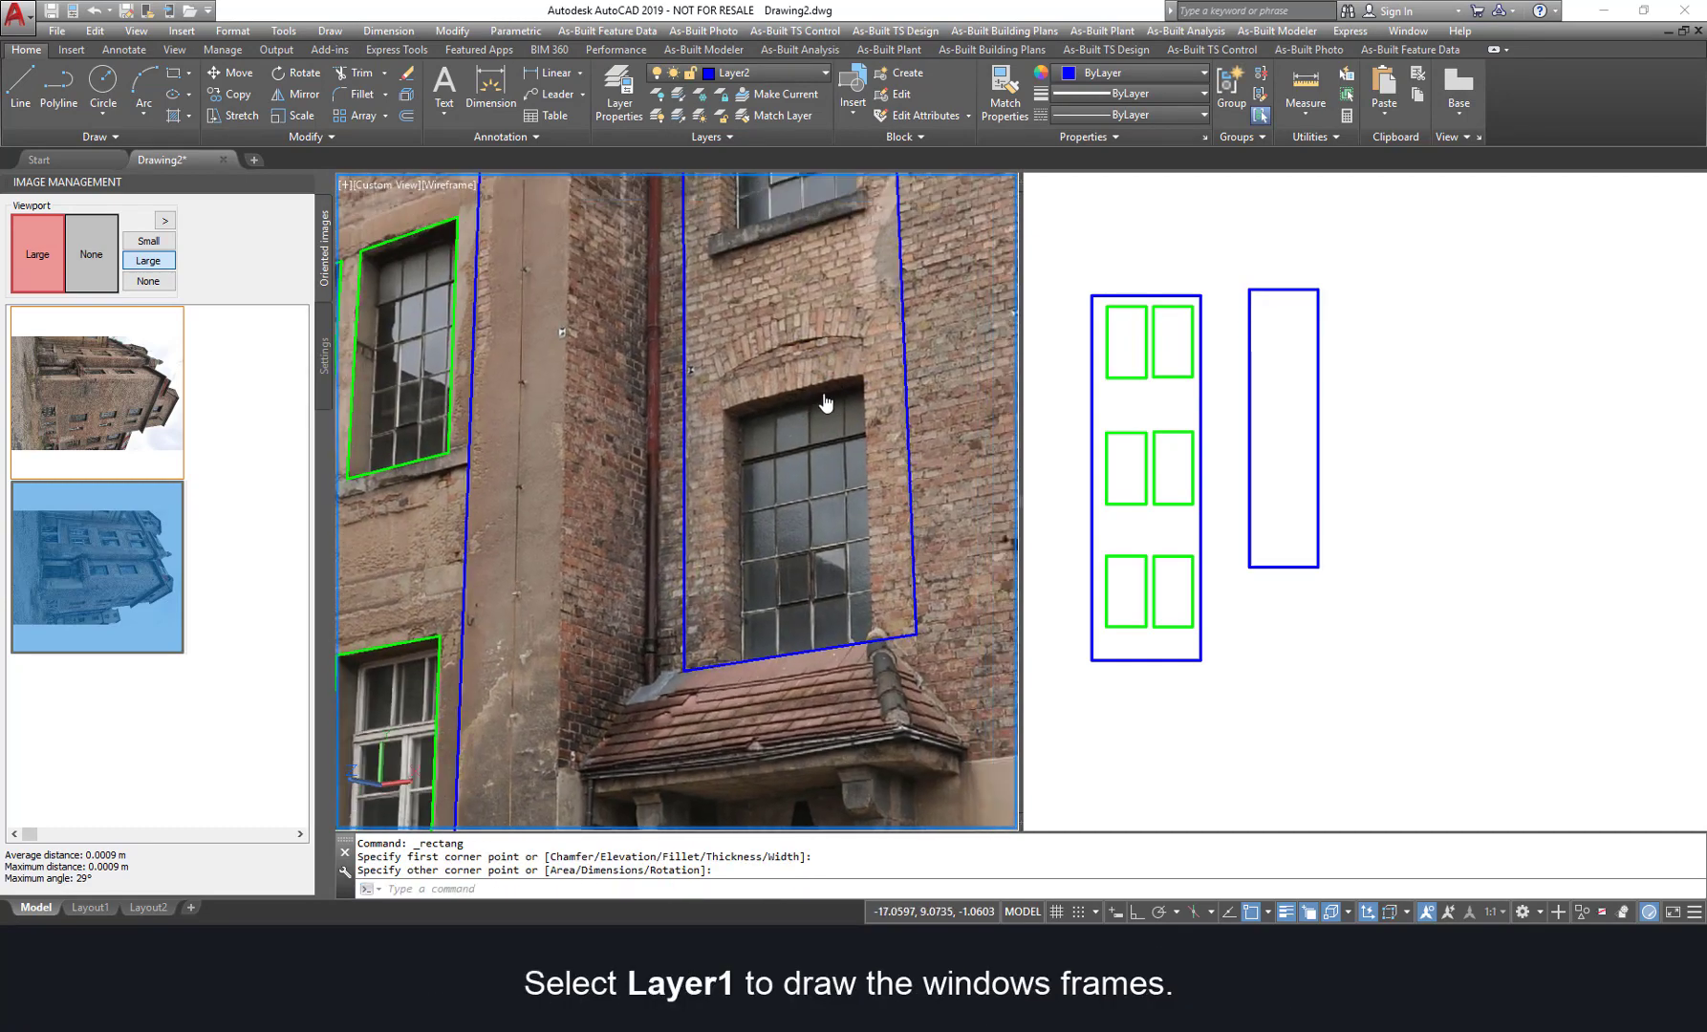
Step: Switch to Layer1 and outline the bay's window as a green rectangle
{"action": "left_click", "coordinate": [828, 74]}
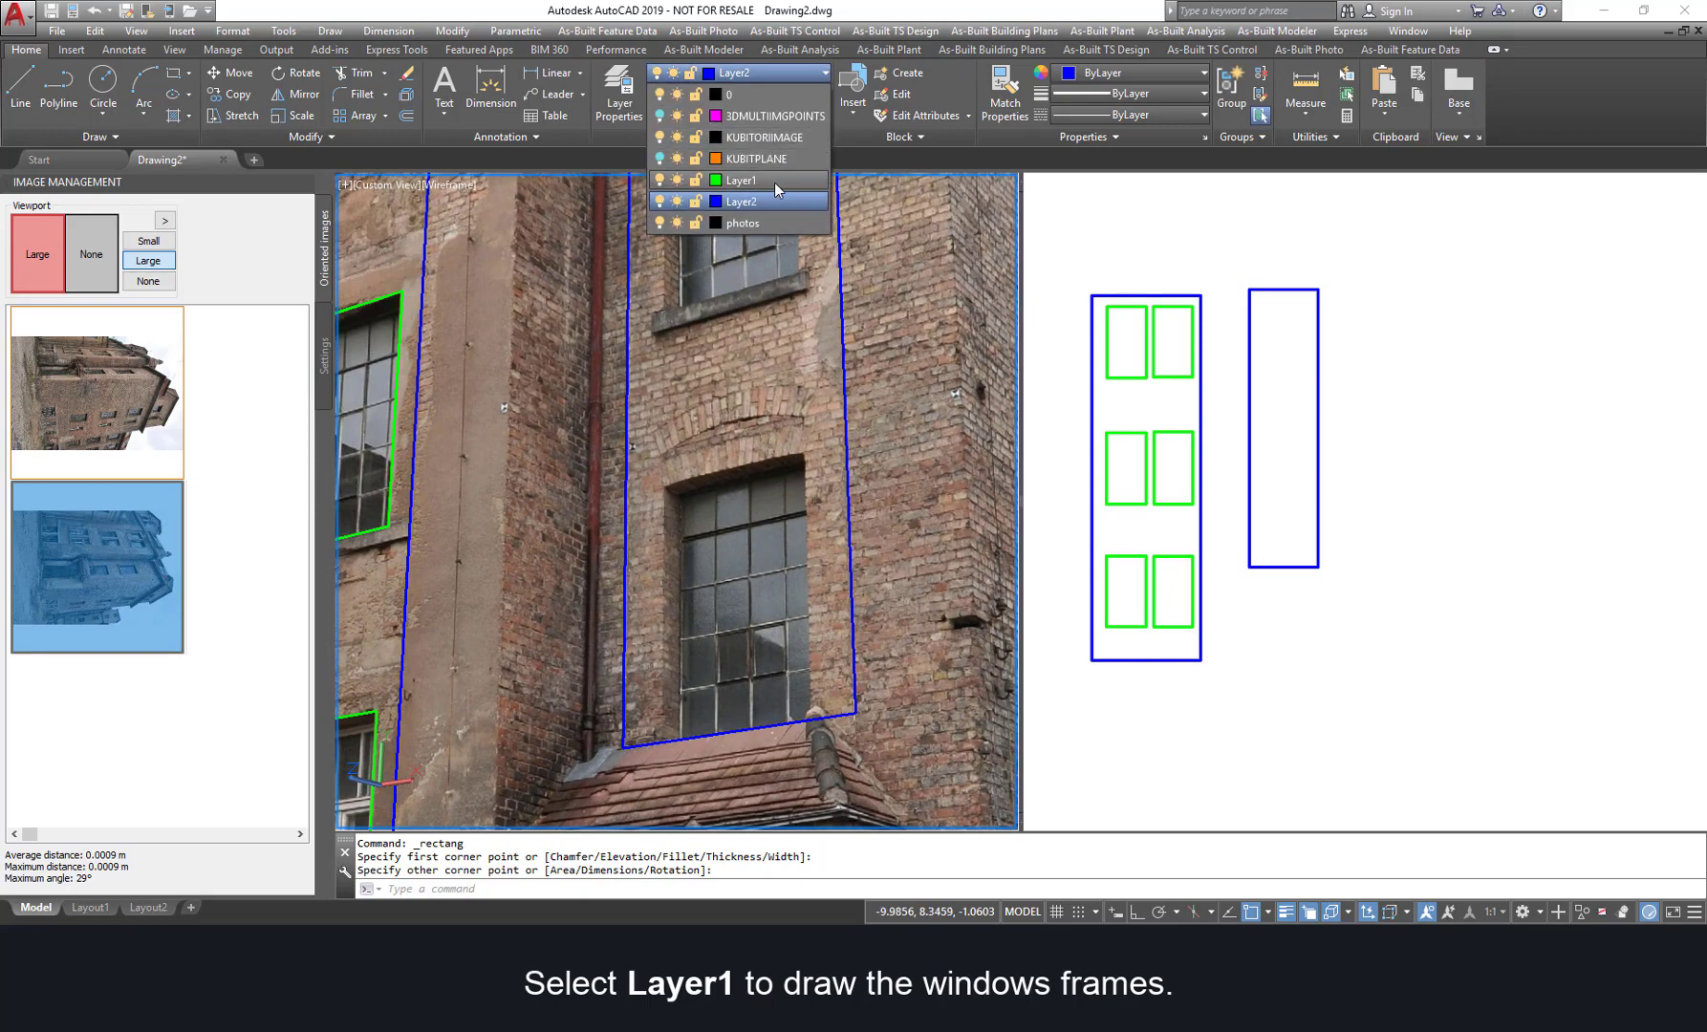
{"action": "left_click", "coordinate": [727, 196]}
{"action": "key", "text": "Return"}
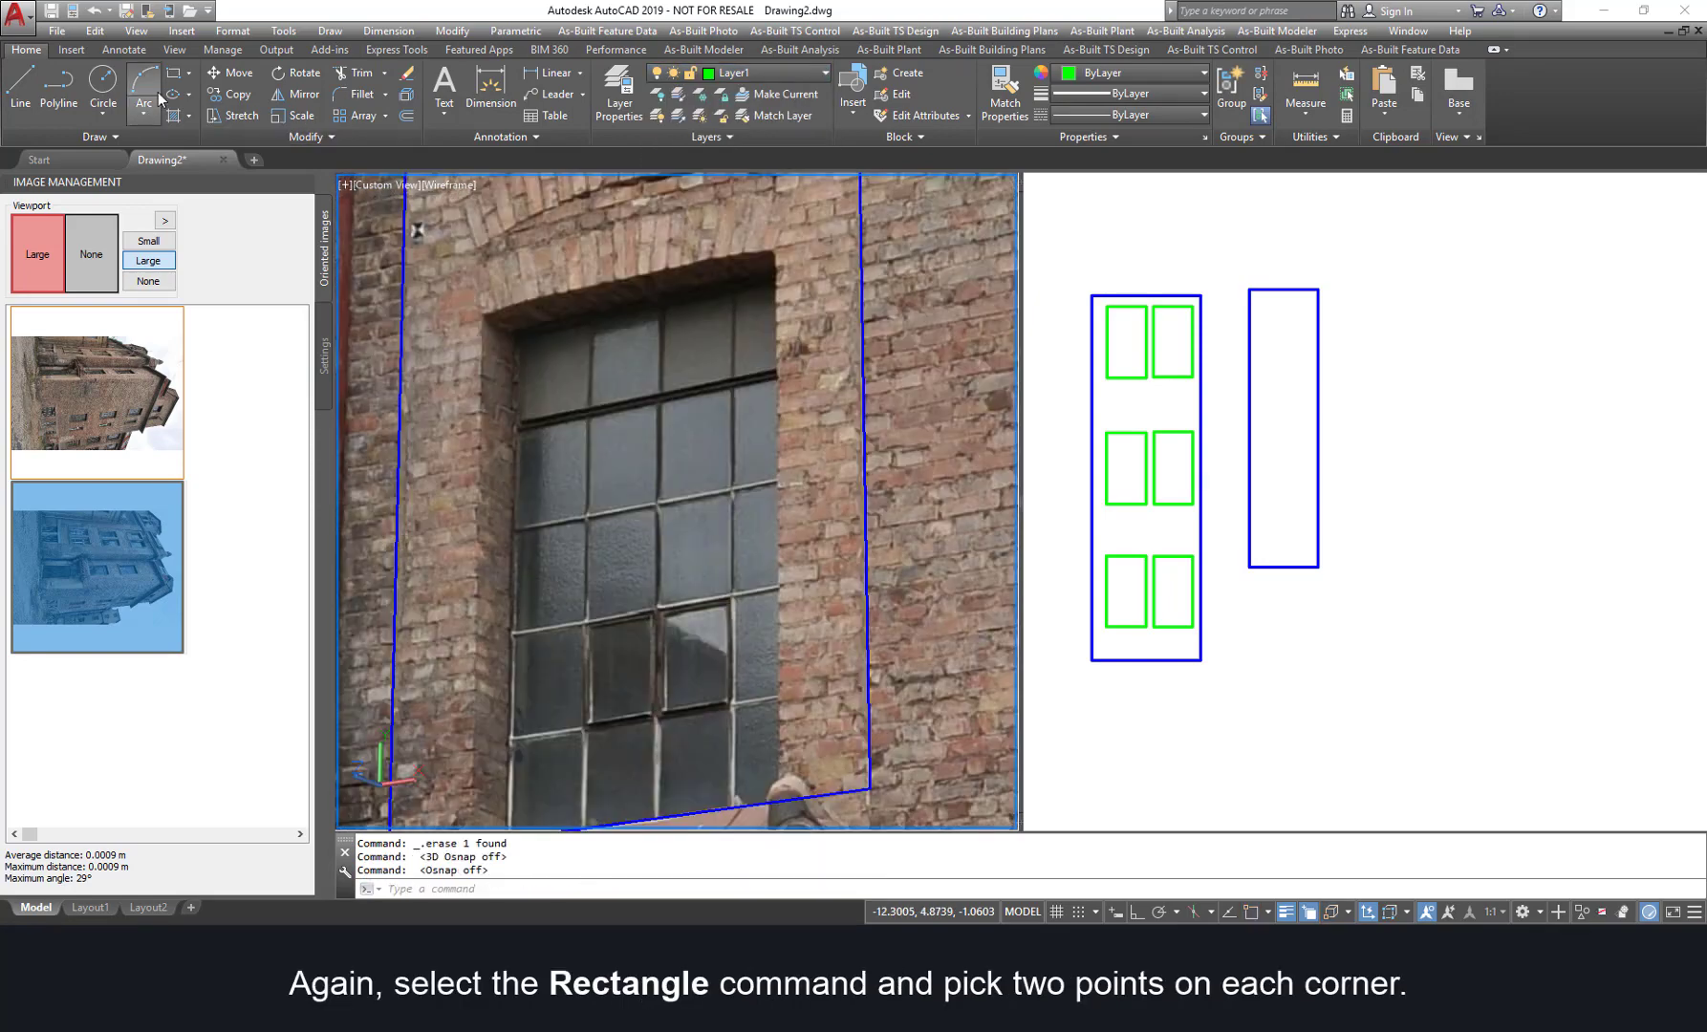
{"action": "left_click", "coordinate": [174, 74]}
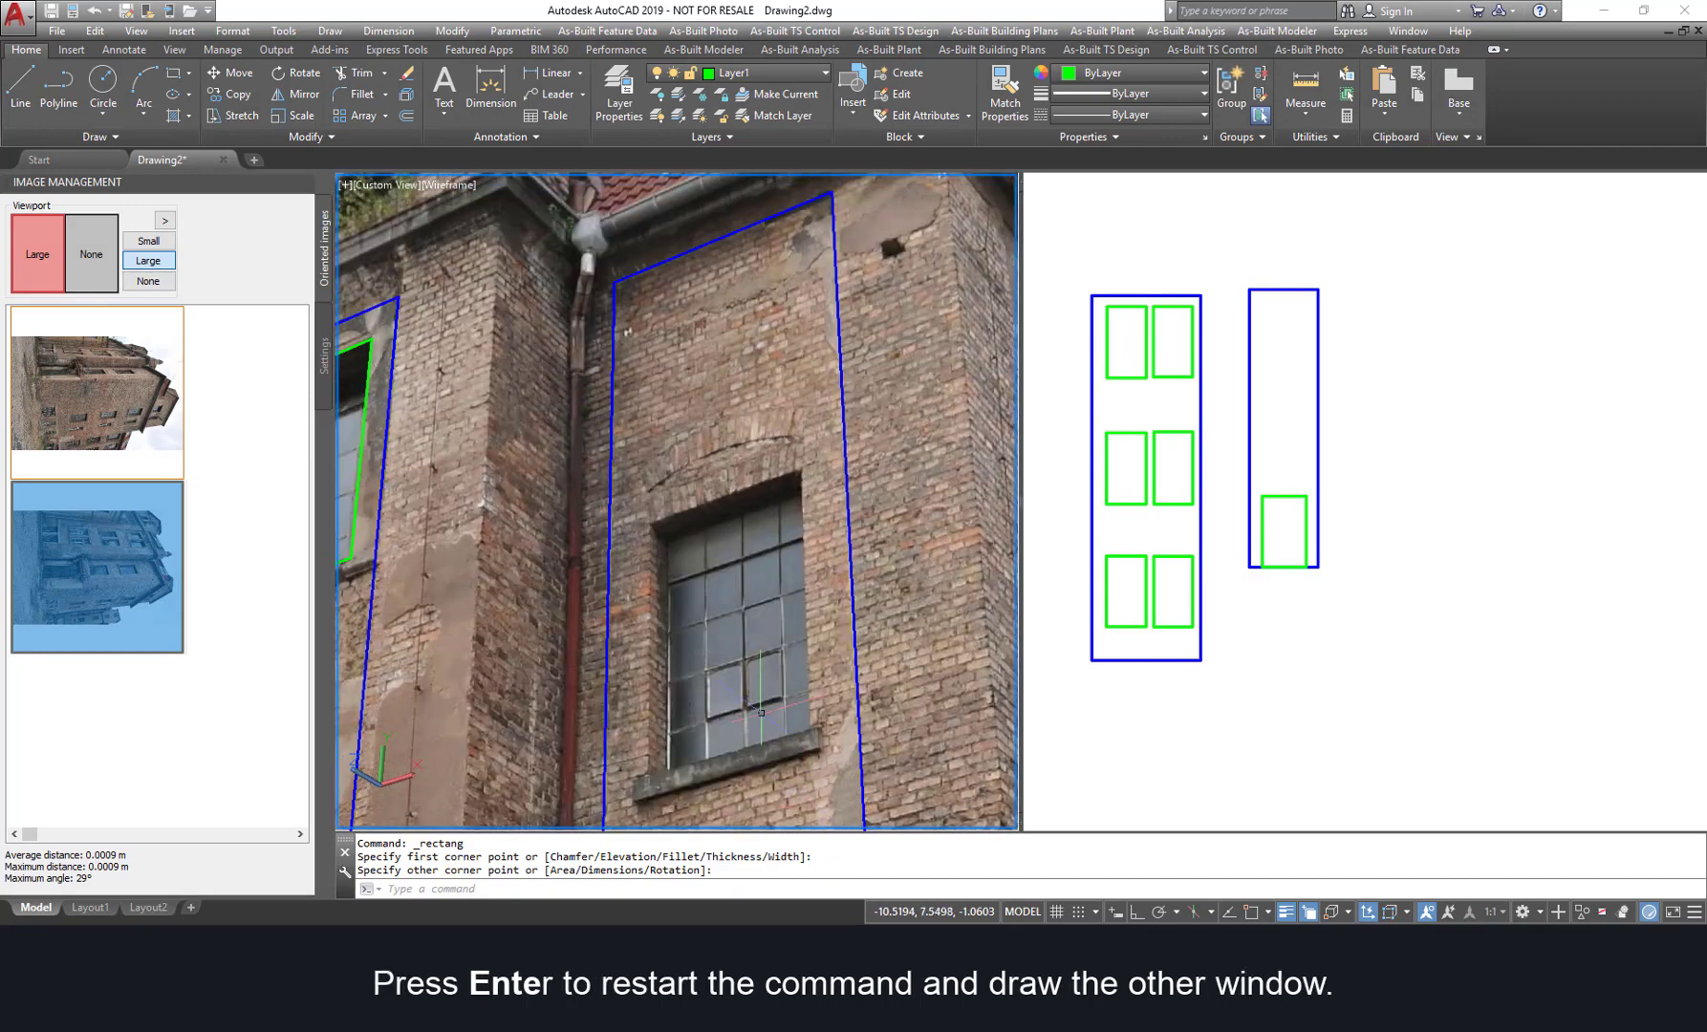
{"action": "key", "text": "Return"}
{"action": "left_click", "coordinate": [652, 524]}
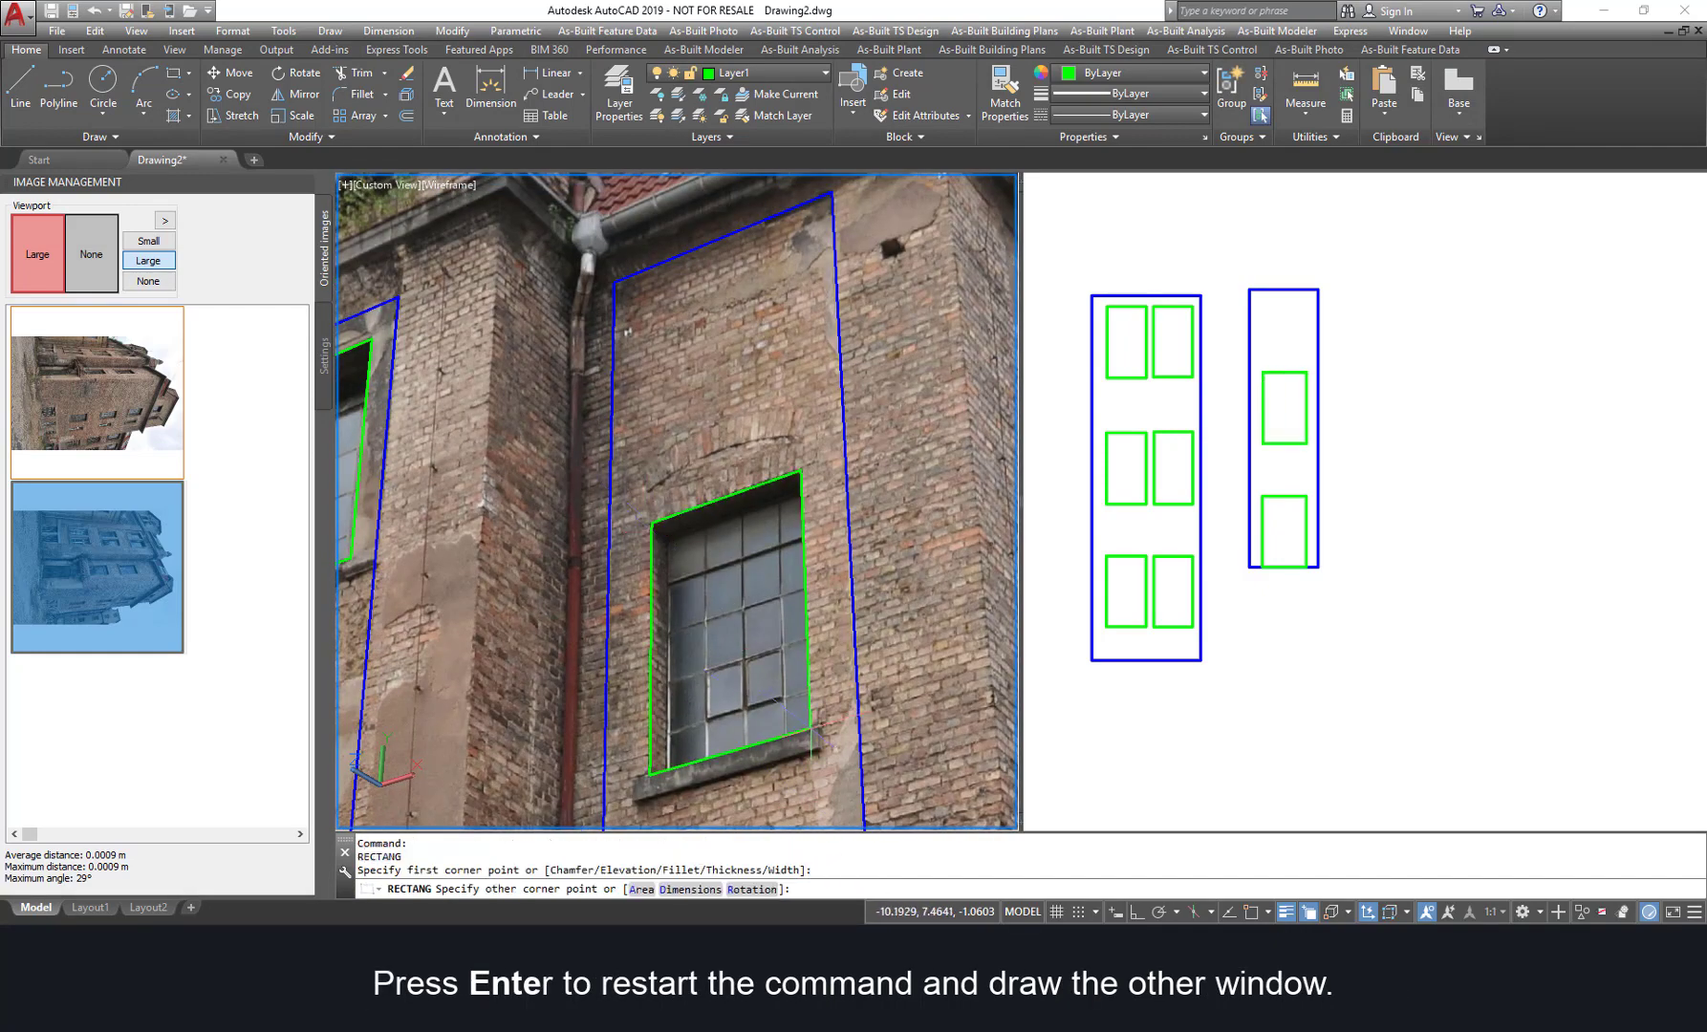
{"action": "left_click", "coordinate": [811, 728]}
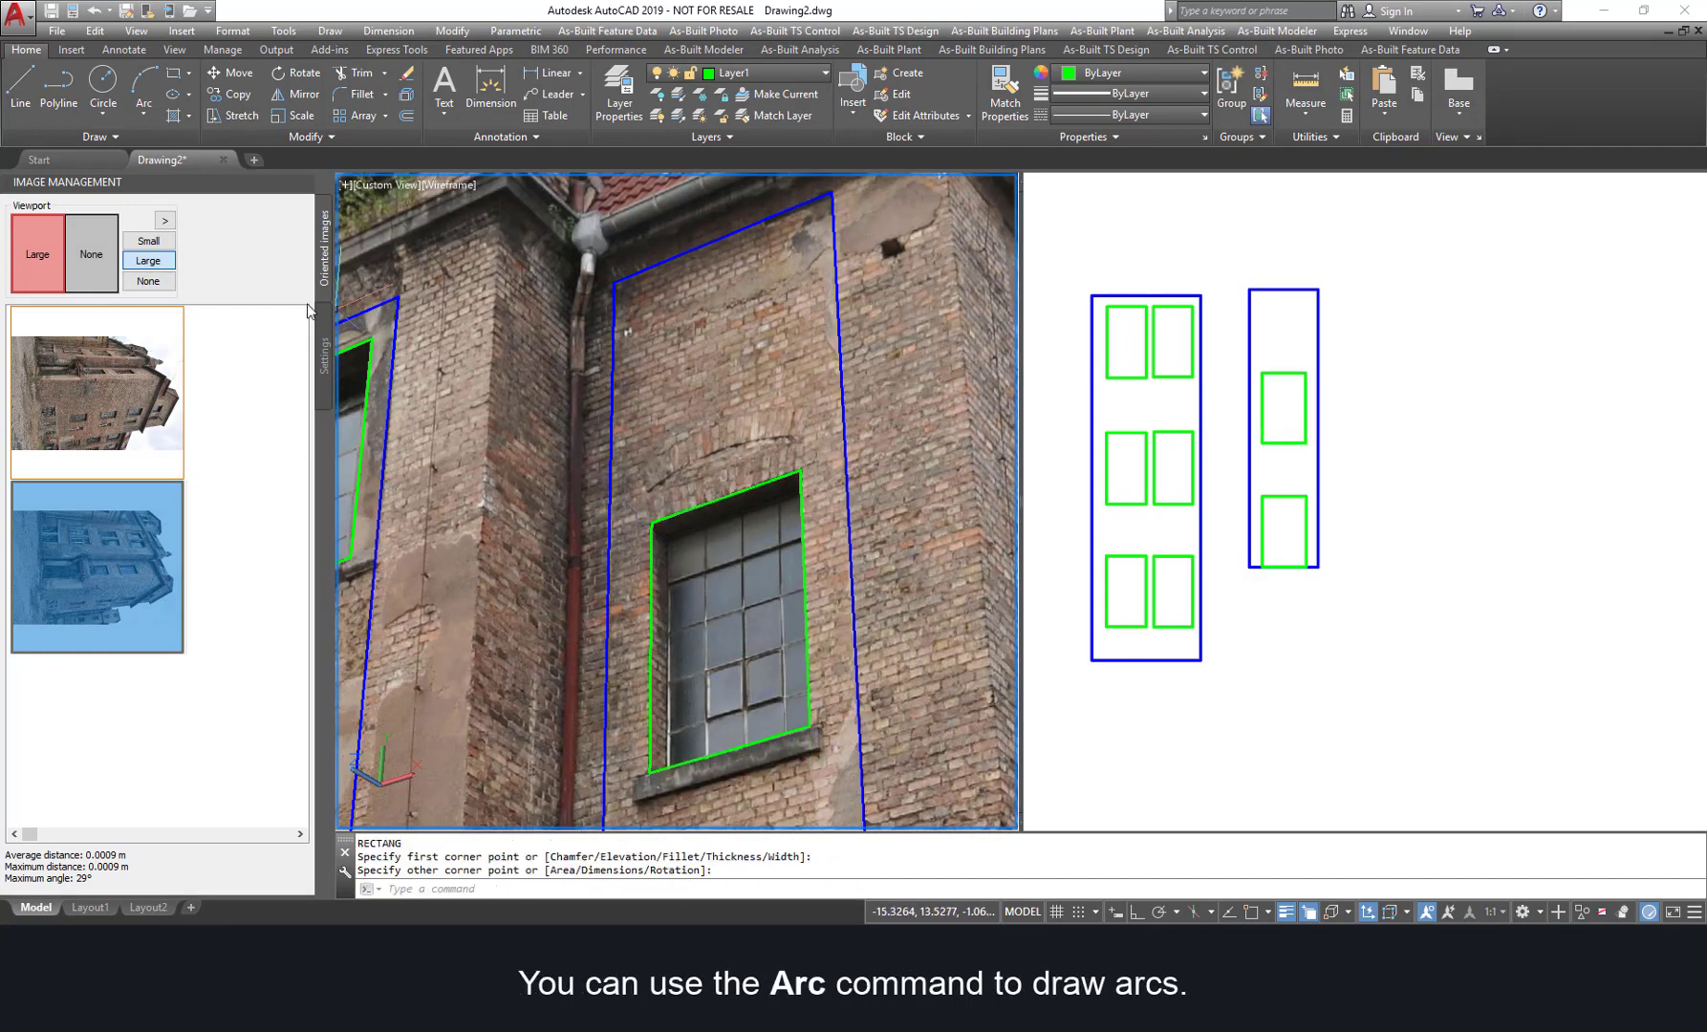
Step: Trace the upper window's brick arch with two stacked 3-point arcs
{"action": "left_click", "coordinate": [143, 91]}
{"action": "scroll", "coordinate": [639, 491], "scroll_direction": "up", "scroll_amount": 5}
{"action": "left_click", "coordinate": [660, 491]}
{"action": "middle_click_drag", "start_coordinate": [706, 450], "coordinate": [500, 476]}
{"action": "left_click", "coordinate": [672, 392]}
{"action": "left_click", "coordinate": [876, 357]}
{"action": "key", "text": "Return"}
{"action": "left_click", "coordinate": [433, 446]}
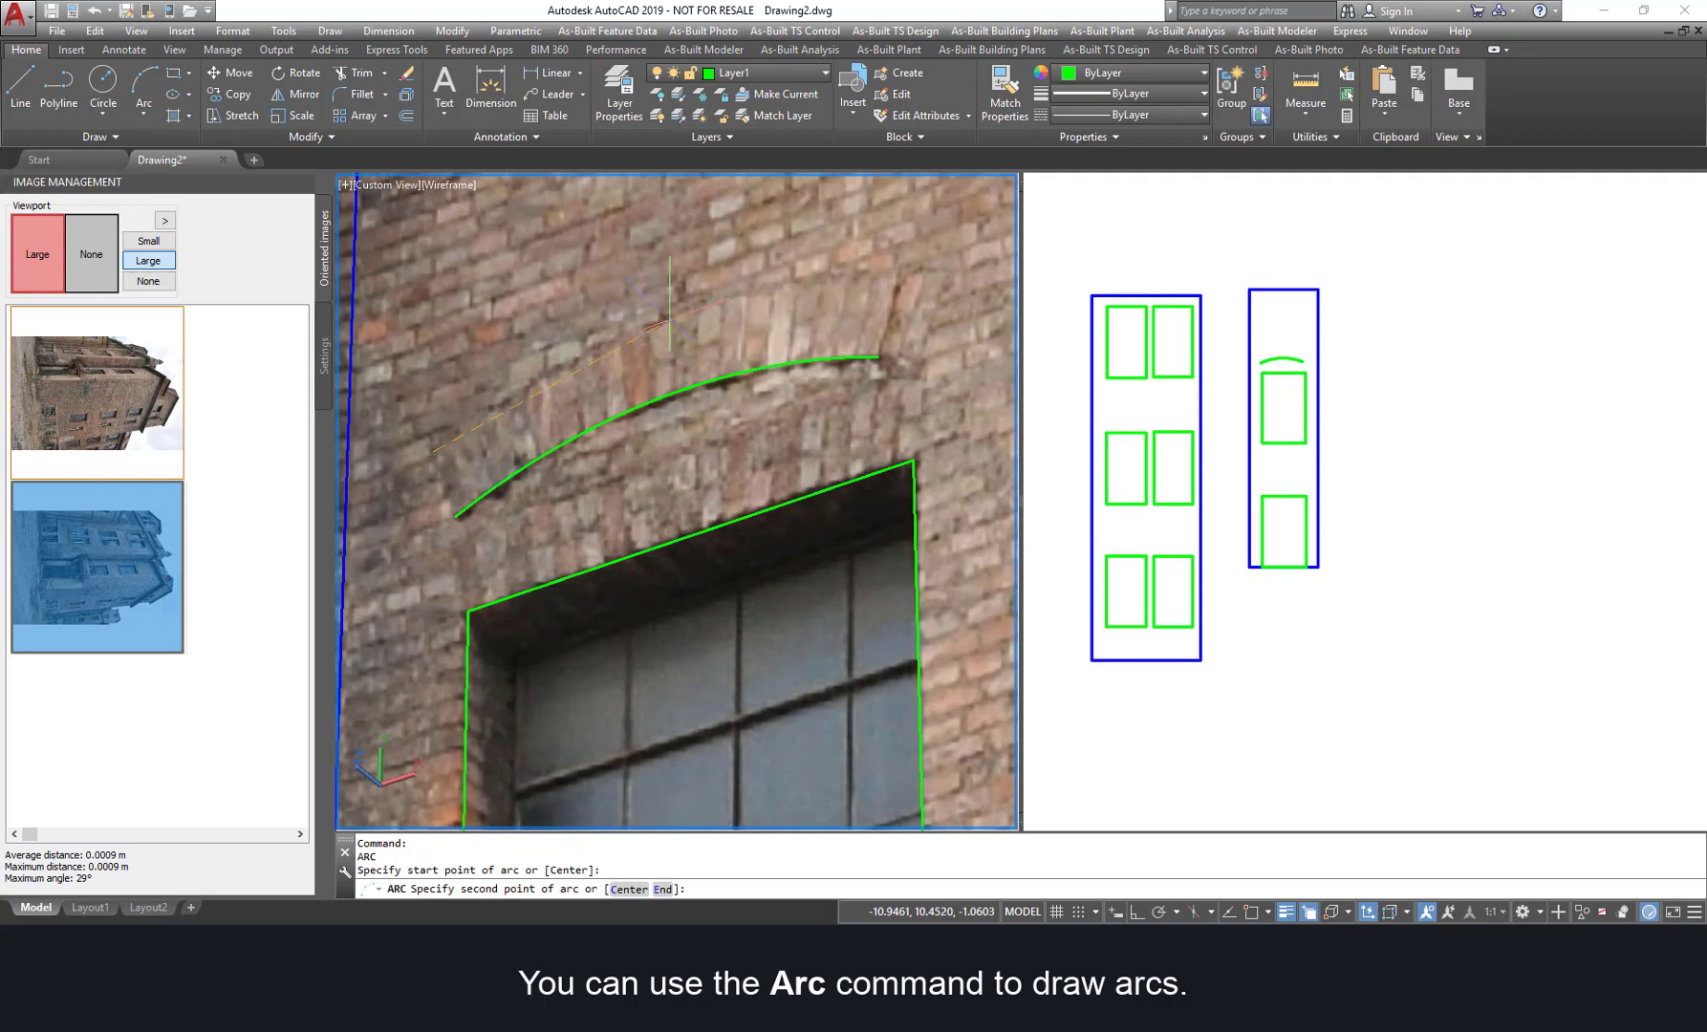
{"action": "left_click", "coordinate": [669, 327]}
{"action": "left_click", "coordinate": [894, 269]}
{"action": "key", "text": "Escape"}
Step: Add an arc over the lower window's brick arch
{"action": "middle_click_drag", "start_coordinate": [894, 269], "coordinate": [1011, 319]}
{"action": "left_click", "coordinate": [1422, 697]}
{"action": "scroll", "coordinate": [1421, 698], "scroll_direction": "up", "scroll_amount": 3}
{"action": "left_click", "coordinate": [803, 458]}
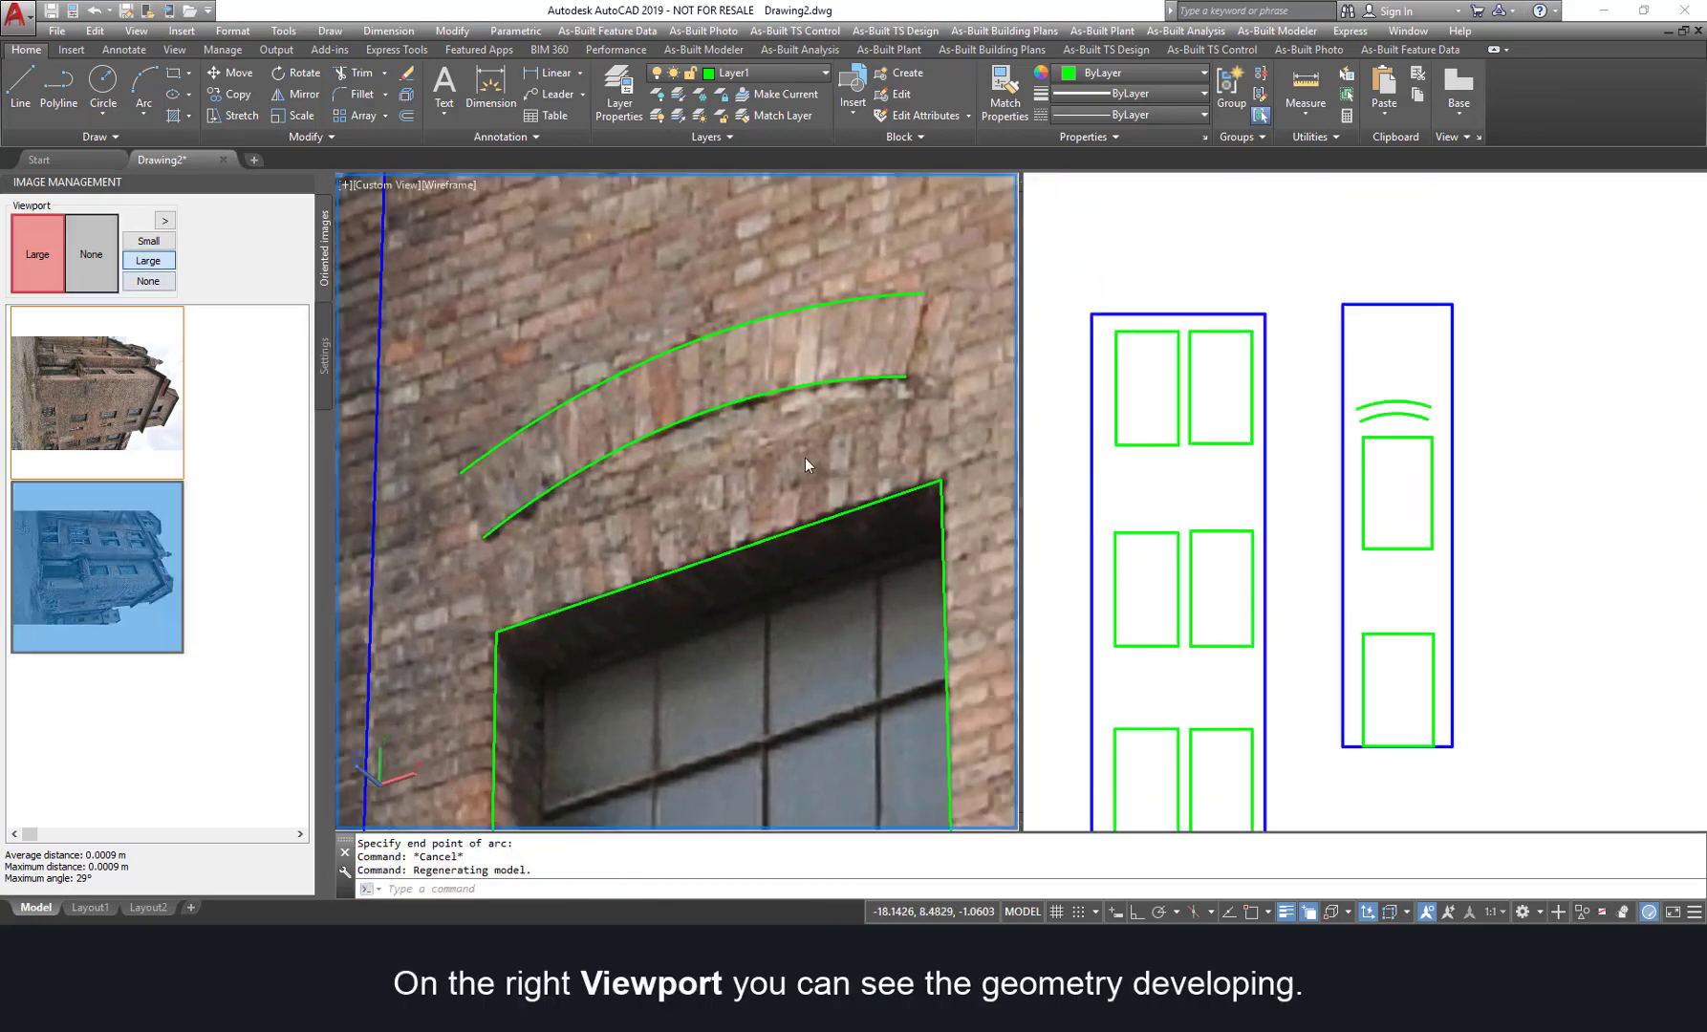
{"action": "left_click", "coordinate": [144, 91]}
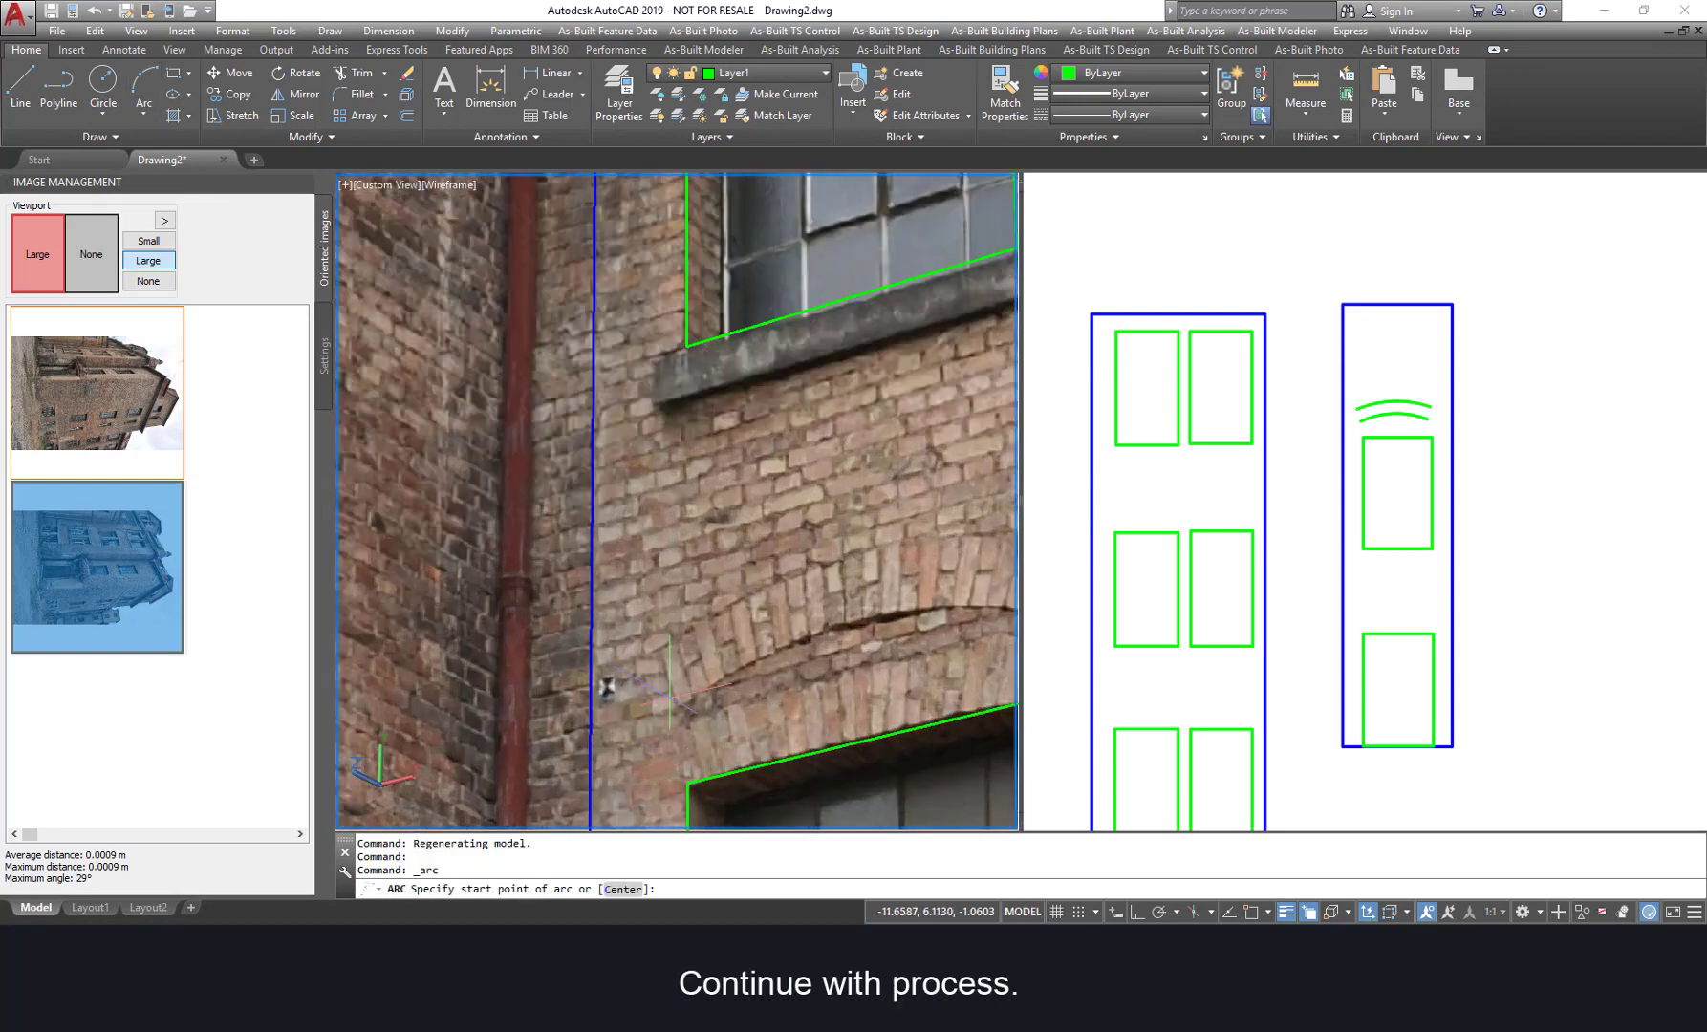
{"action": "left_click", "coordinate": [678, 705]}
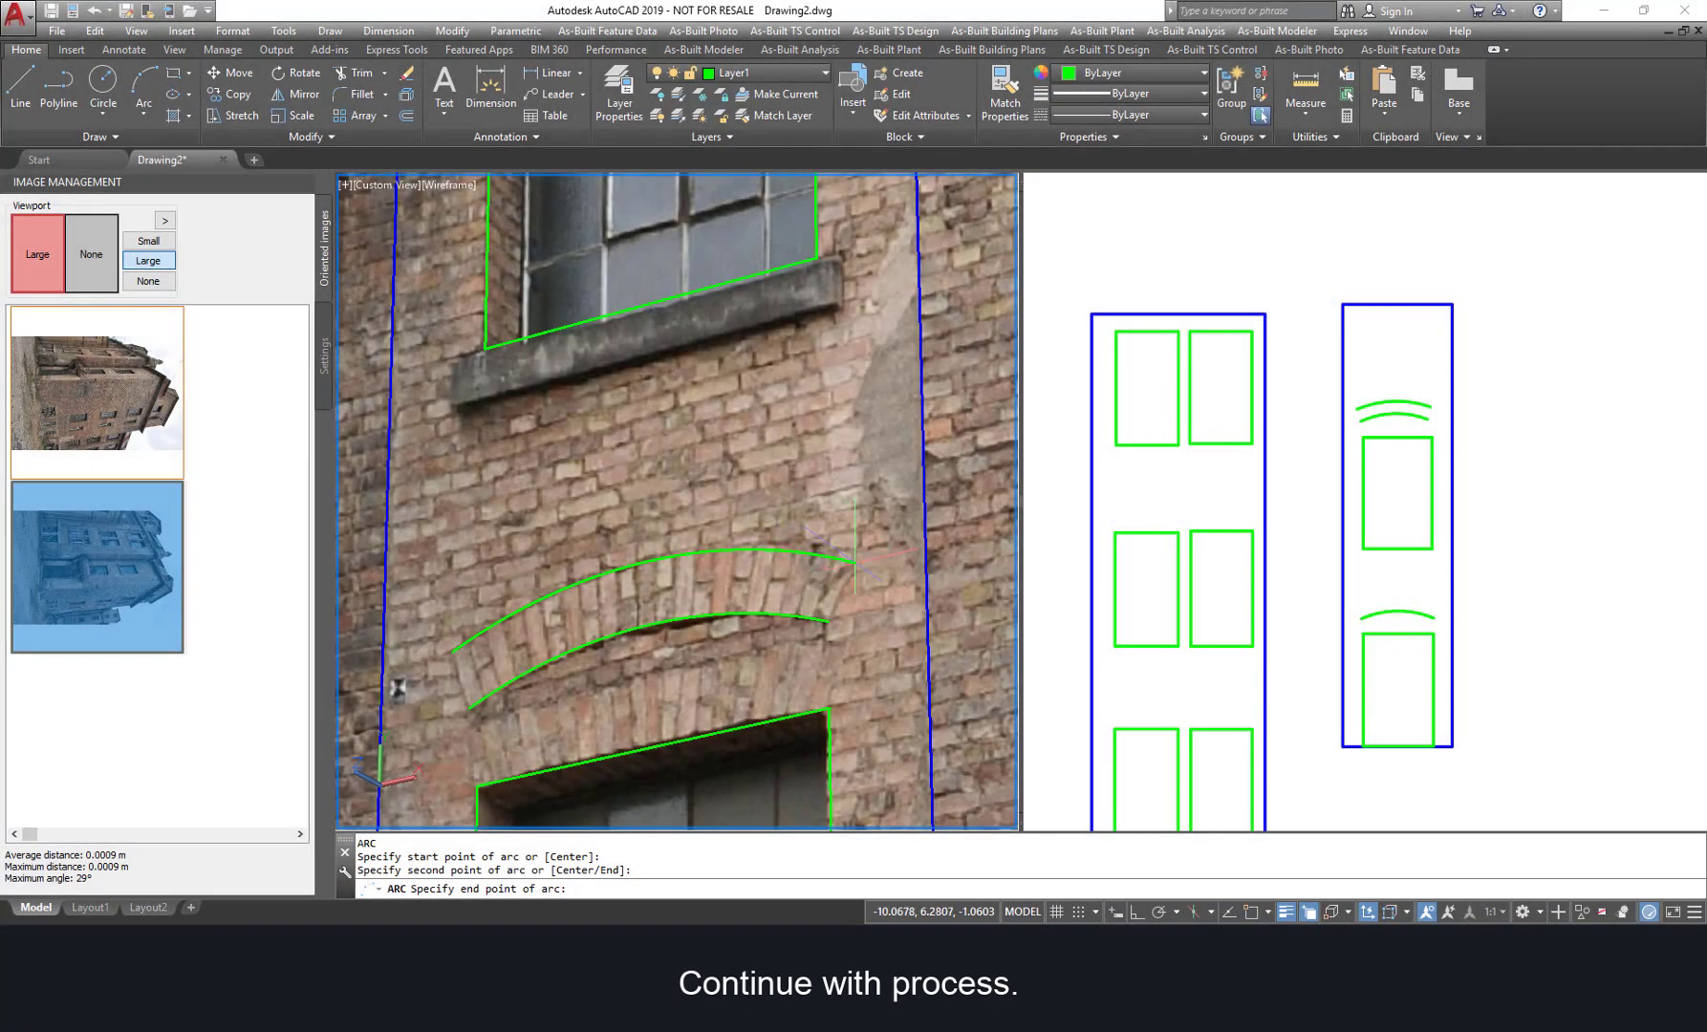
{"action": "left_click", "coordinate": [851, 564]}
Step: Orbit the drawing viewport, zoom to extents and return it to plan view
{"action": "left_click", "coordinate": [1526, 603]}
{"action": "middle_click_drag", "start_coordinate": [1542, 601], "coordinate": [1469, 516]}
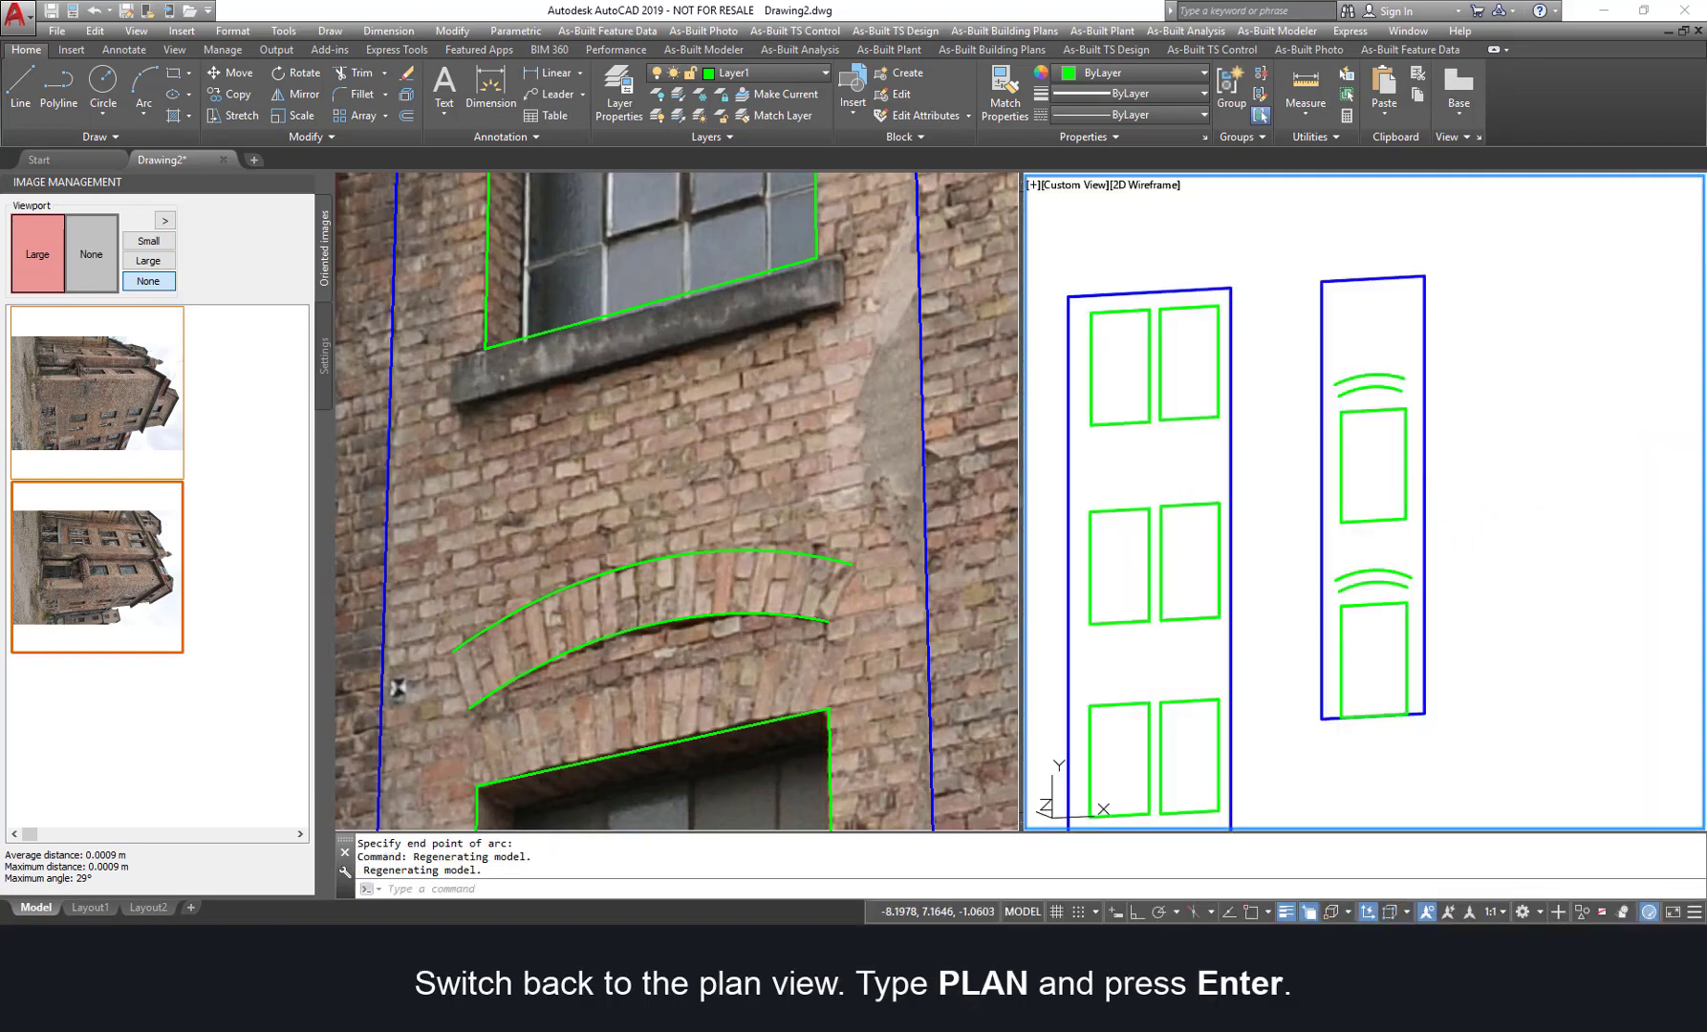
{"action": "middle_click", "coordinate": [1469, 516]}
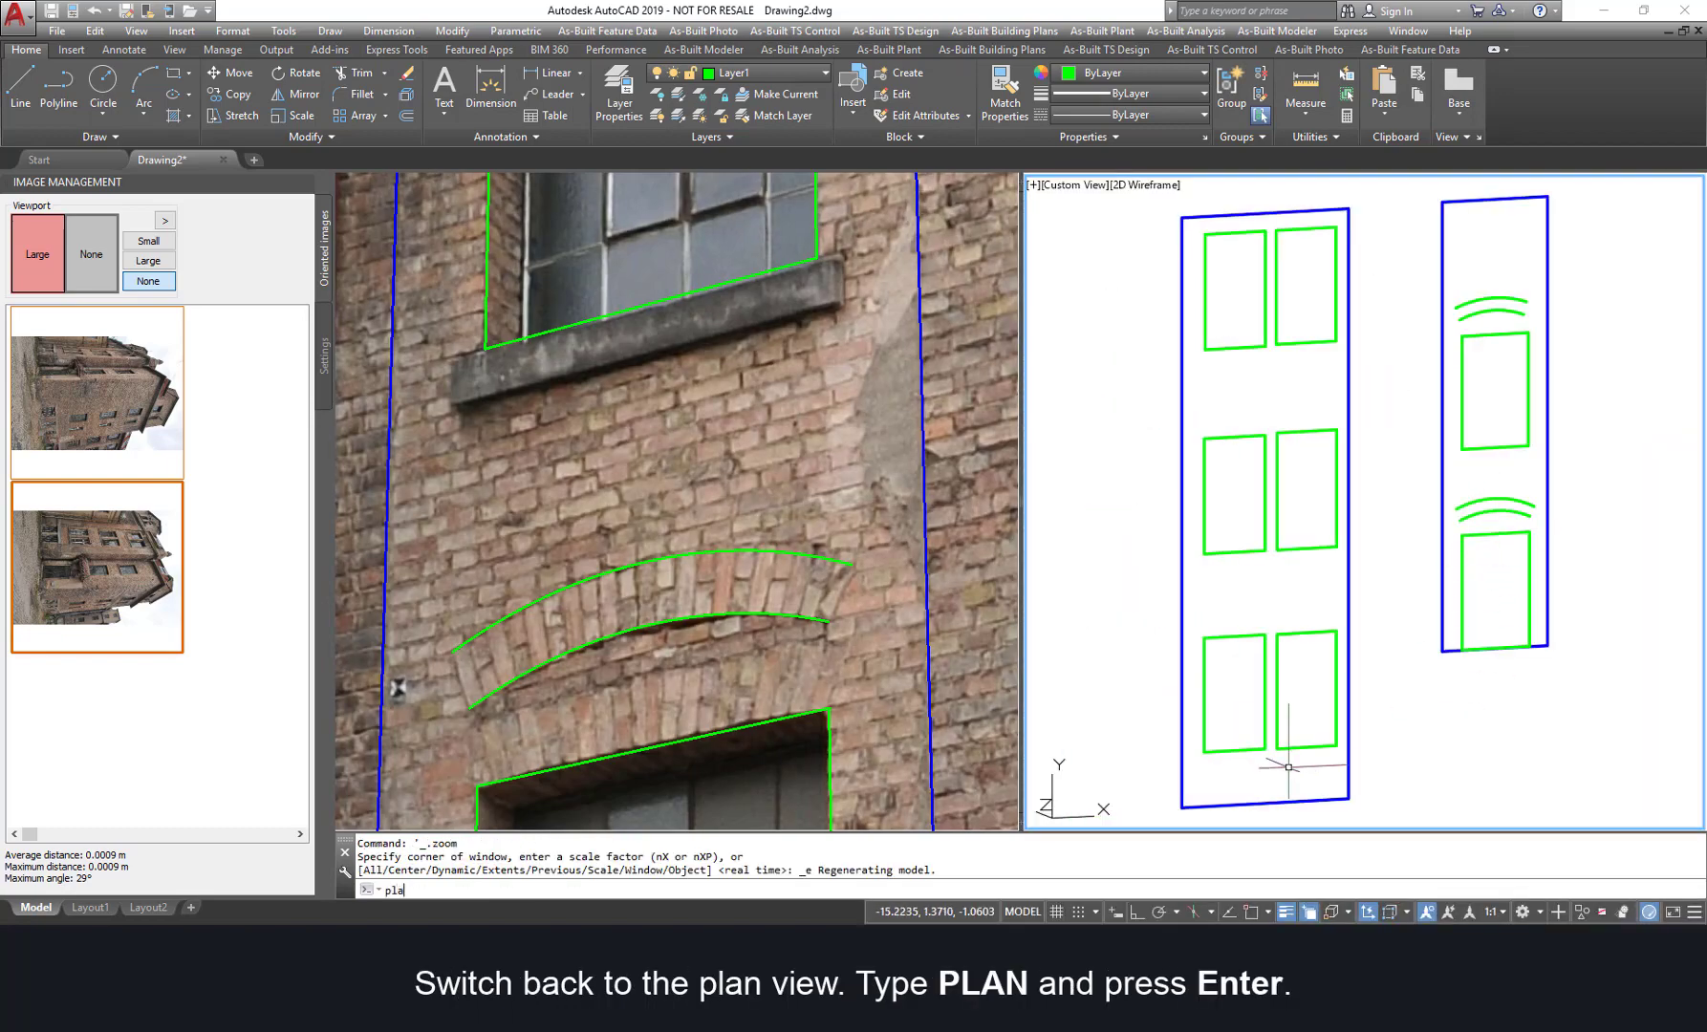
{"action": "type", "text": "n"}
{"action": "key", "text": "Return"}
{"action": "key", "text": "Return"}
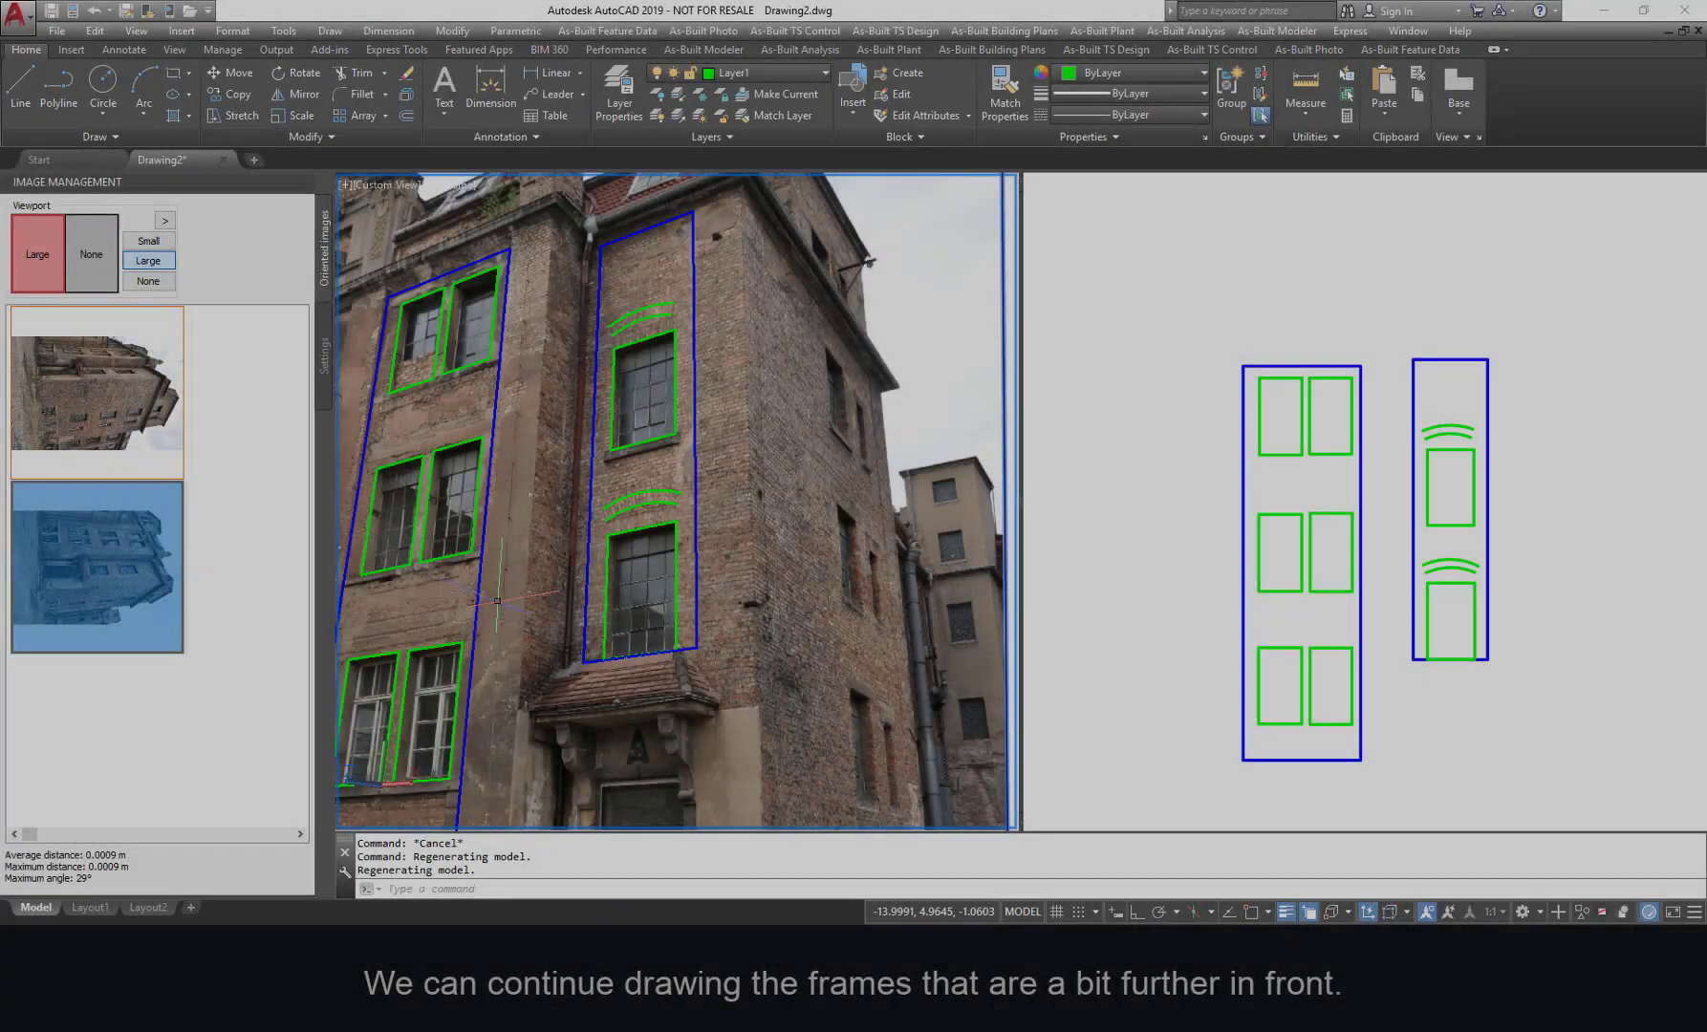
Step: Set the drawing elevation to 0.1629 from the wall mark picked in both oriented photos
{"action": "scroll", "coordinate": [417, 578], "scroll_direction": "up", "scroll_amount": 3}
{"action": "scroll", "coordinate": [664, 592], "scroll_direction": "down", "scroll_amount": 2}
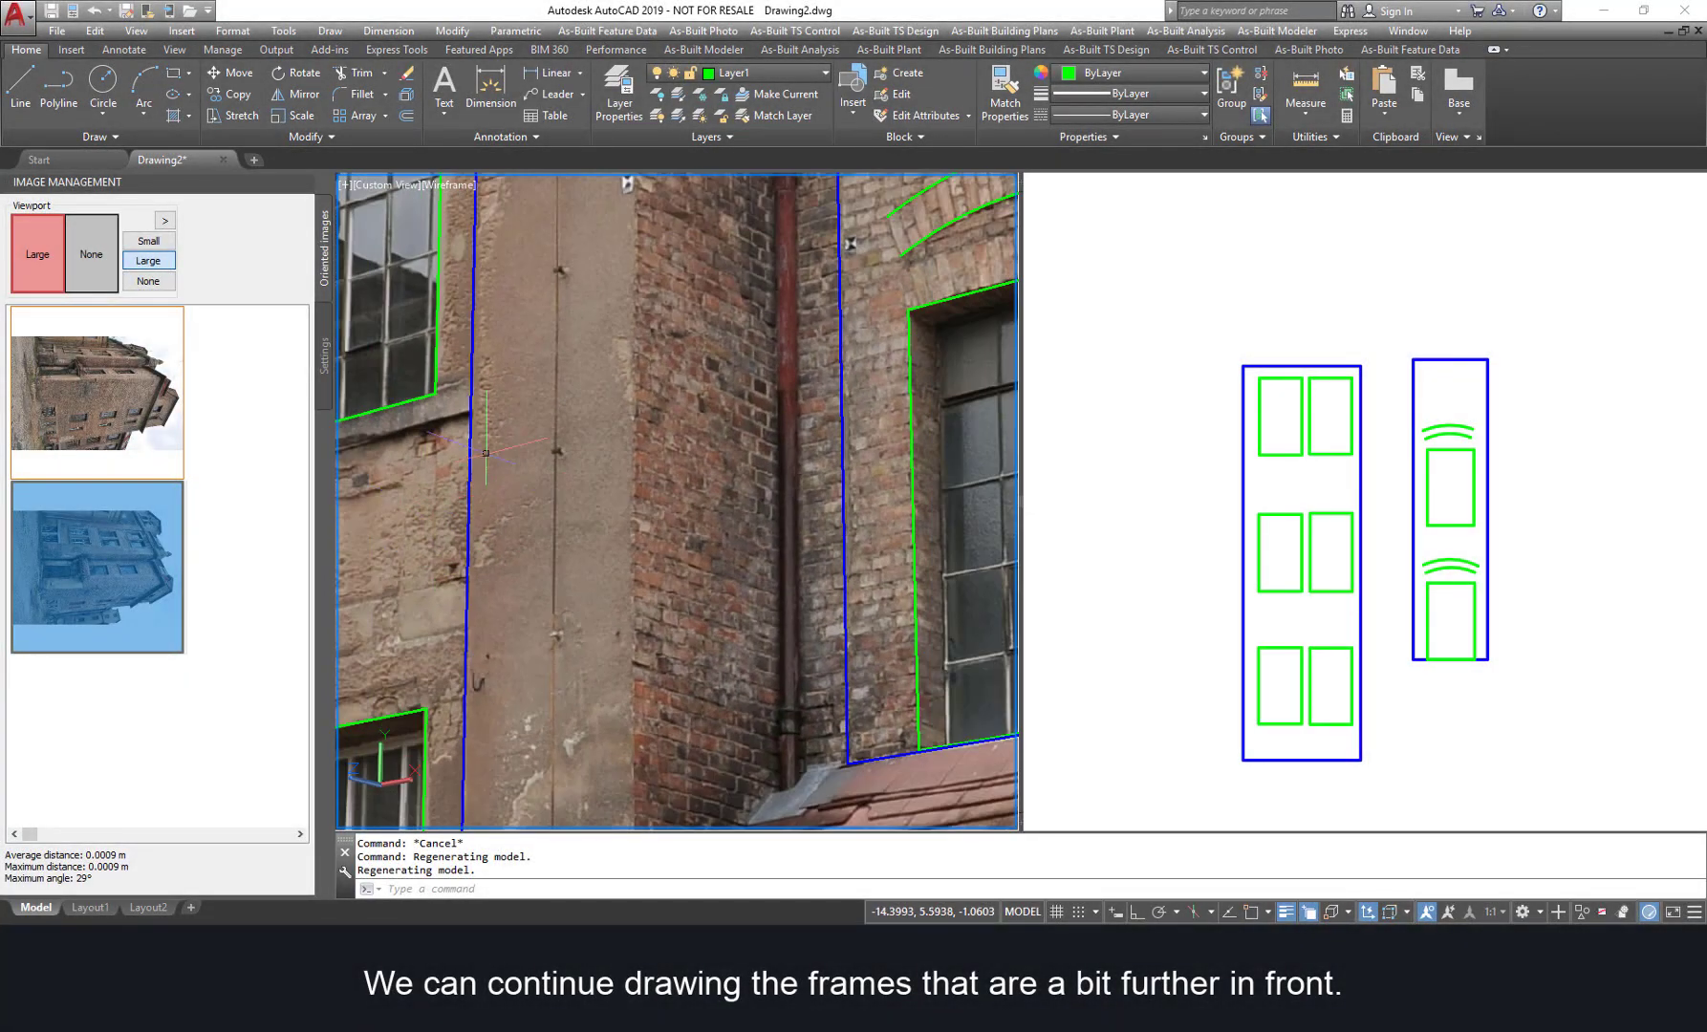
{"action": "middle_click_drag", "start_coordinate": [664, 592], "coordinate": [657, 823]}
{"action": "left_click", "coordinate": [1309, 54]}
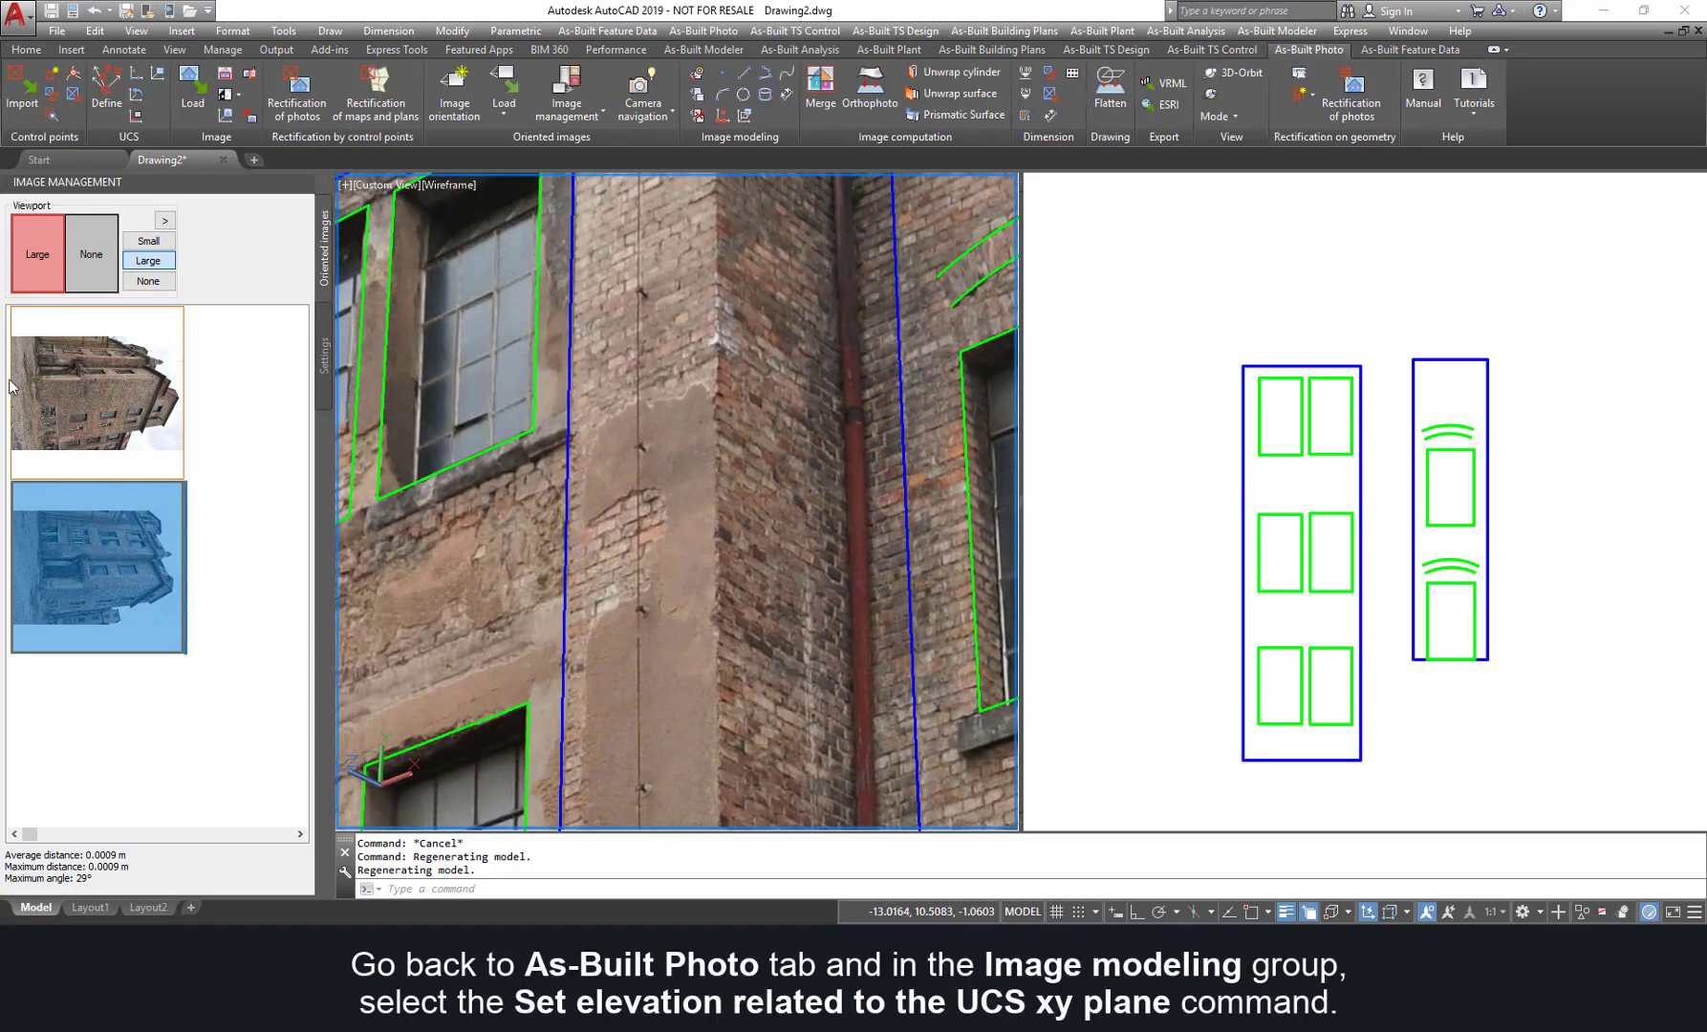
{"action": "left_click", "coordinate": [745, 116]}
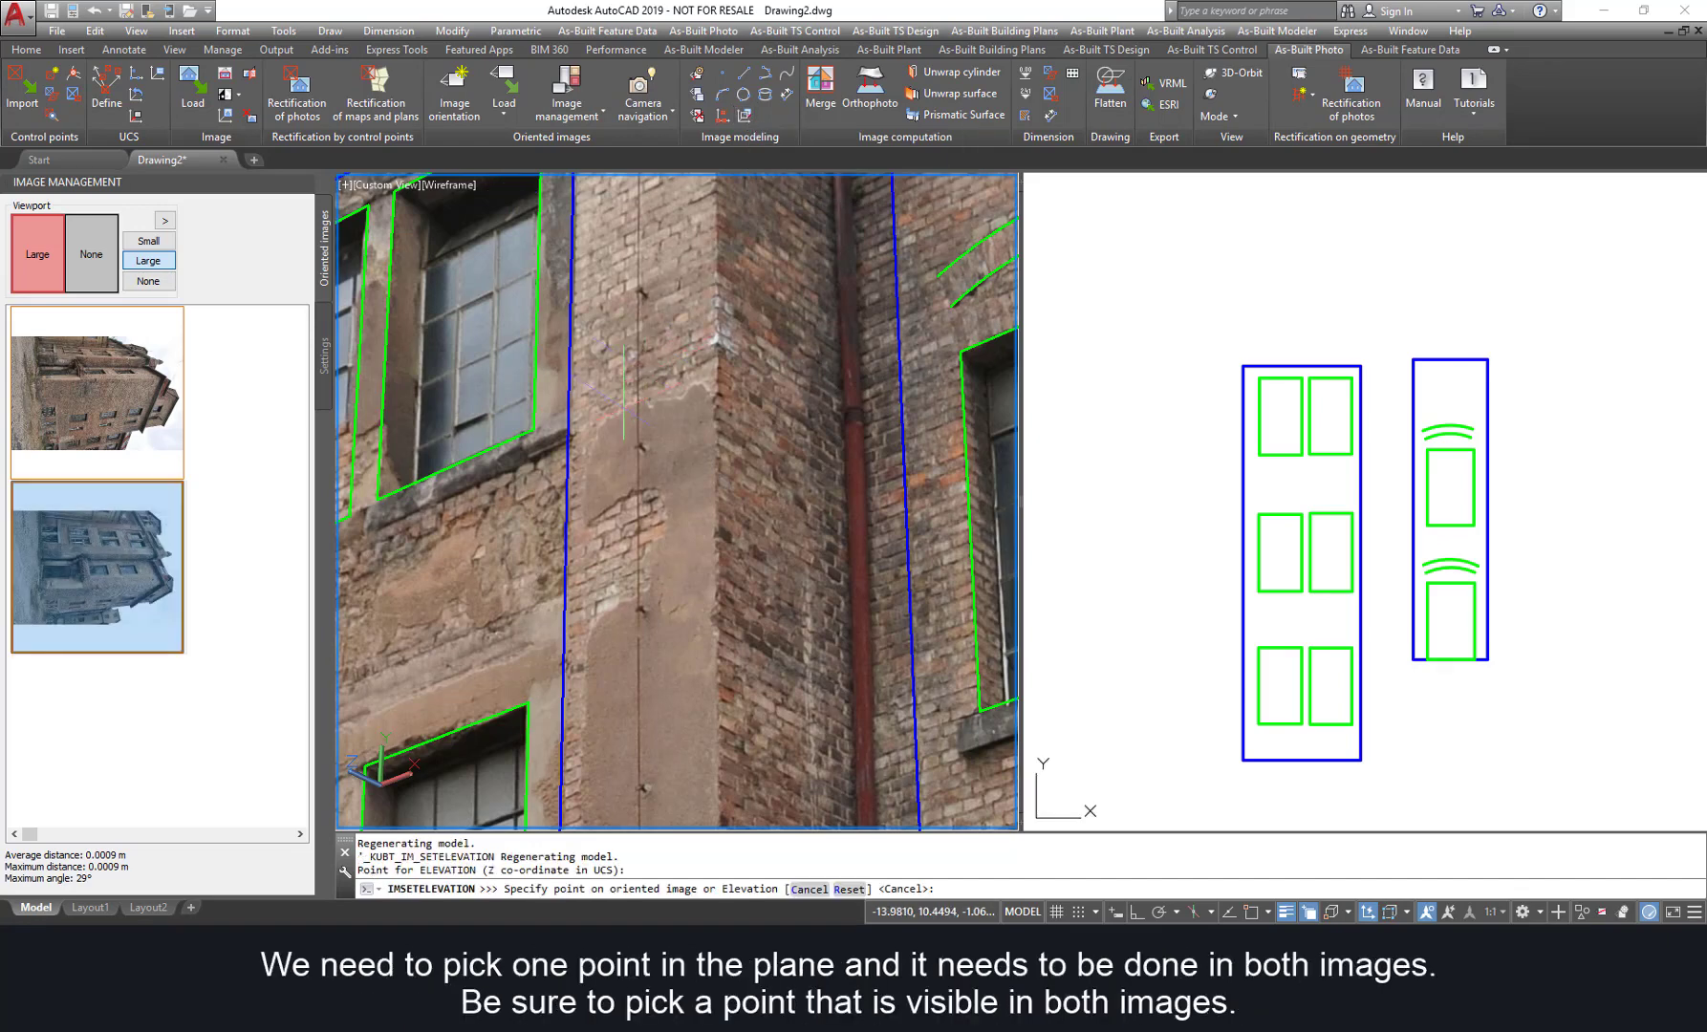
{"action": "scroll", "coordinate": [650, 401], "scroll_direction": "up", "scroll_amount": 3}
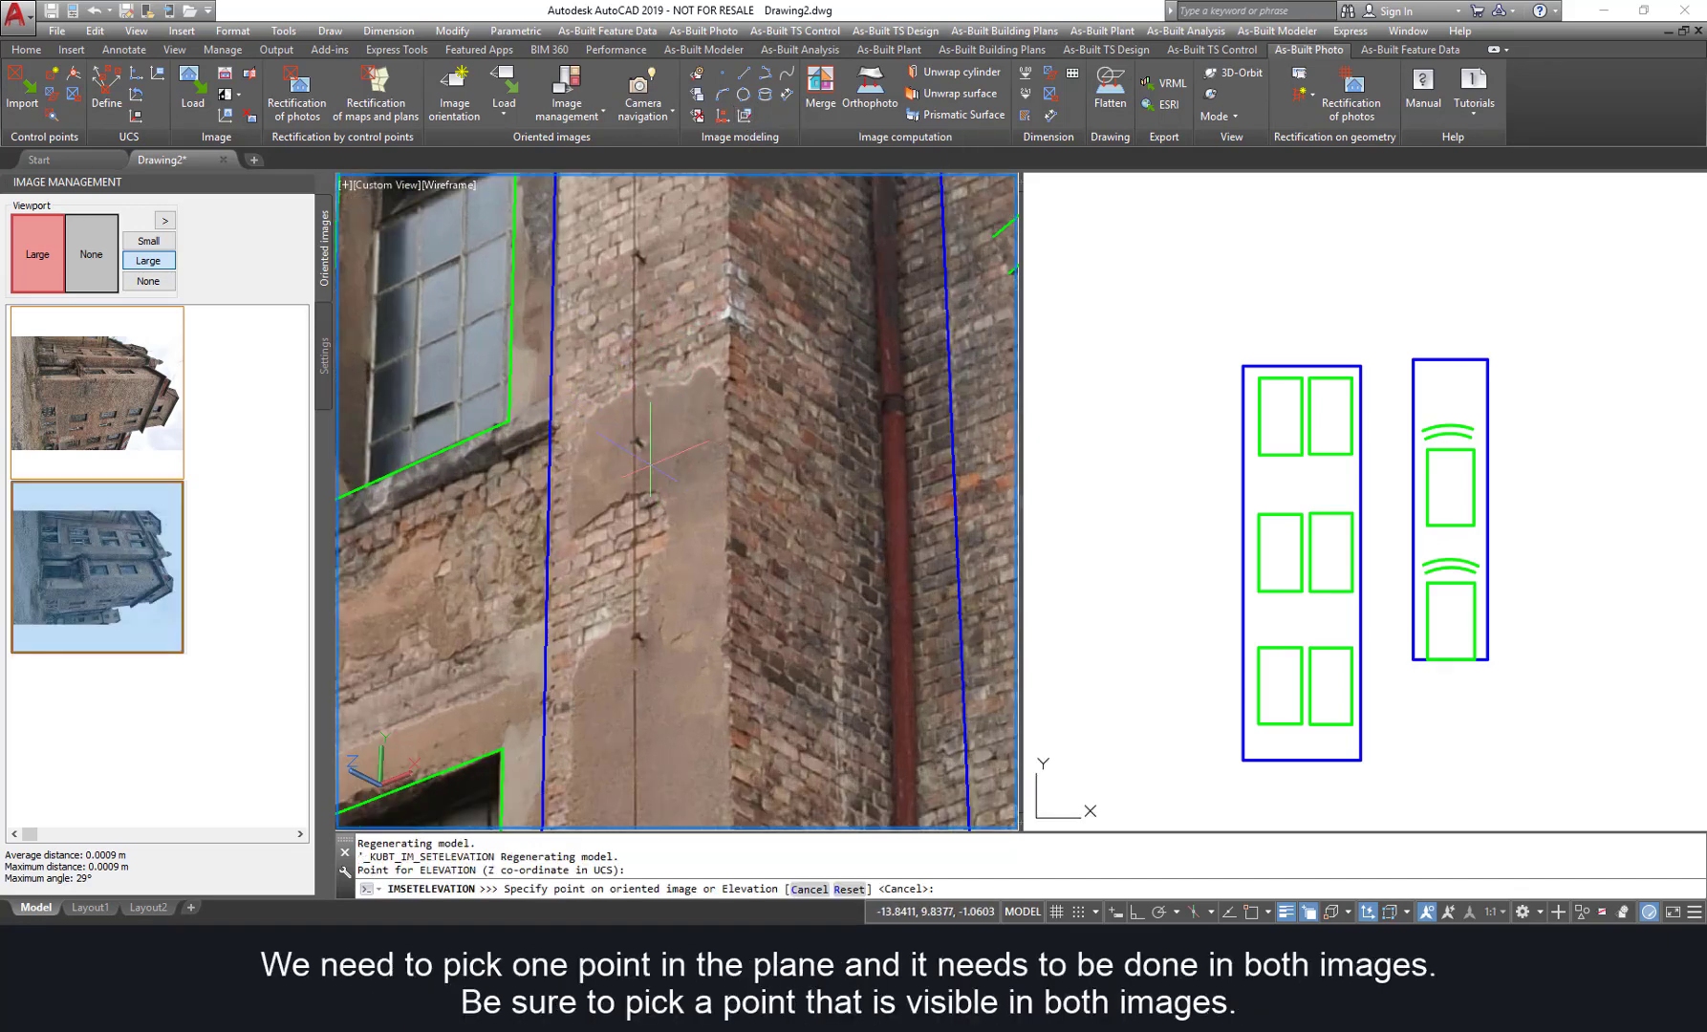
{"action": "scroll", "coordinate": [646, 435], "scroll_direction": "up", "scroll_amount": 1}
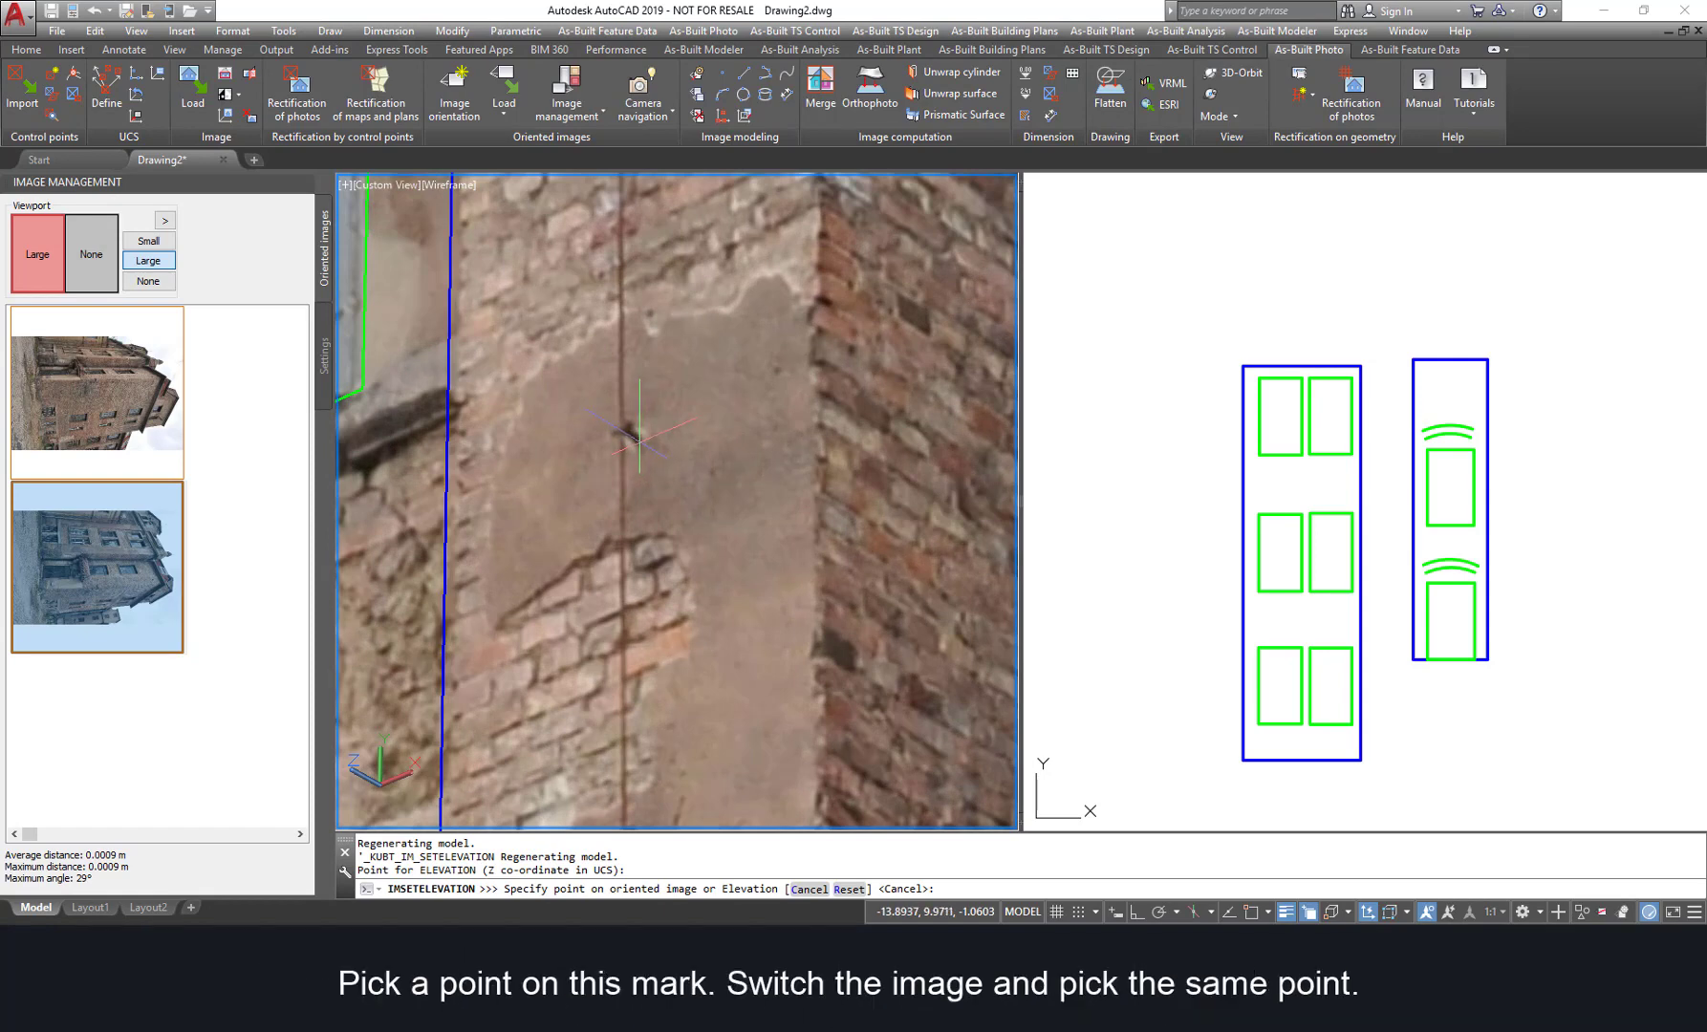
{"action": "left_click", "coordinate": [639, 440]}
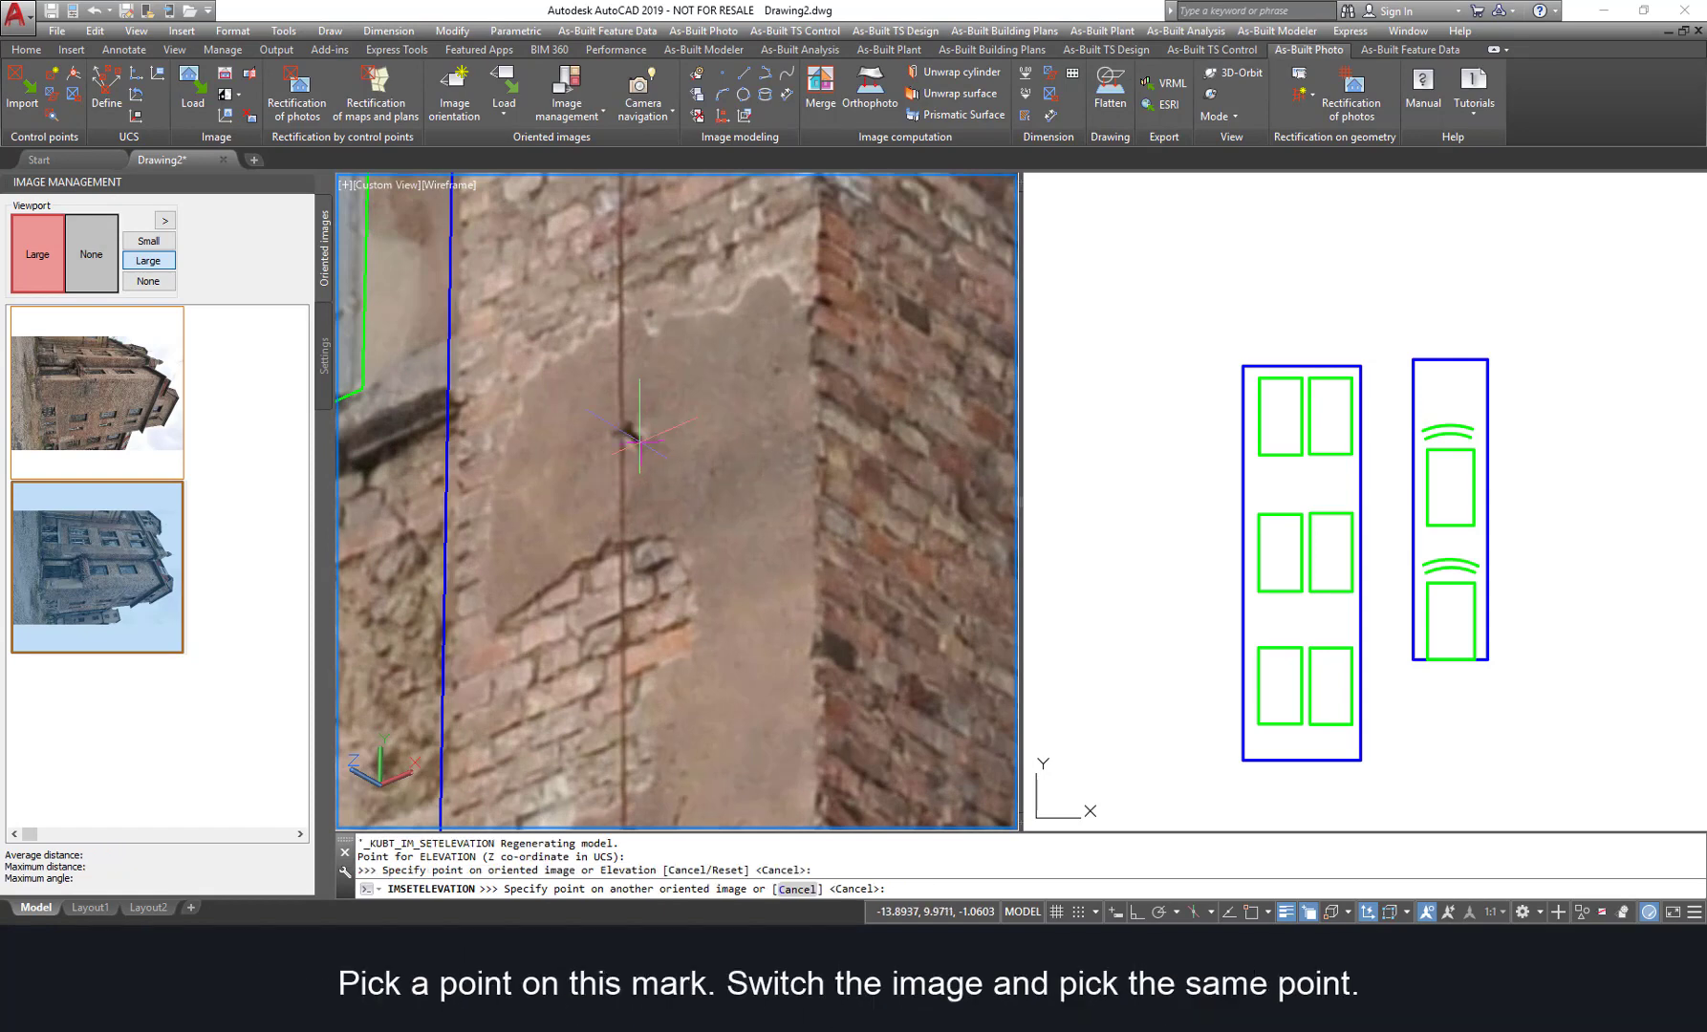
{"action": "left_click", "coordinate": [90, 398]}
{"action": "left_click", "coordinate": [520, 404]}
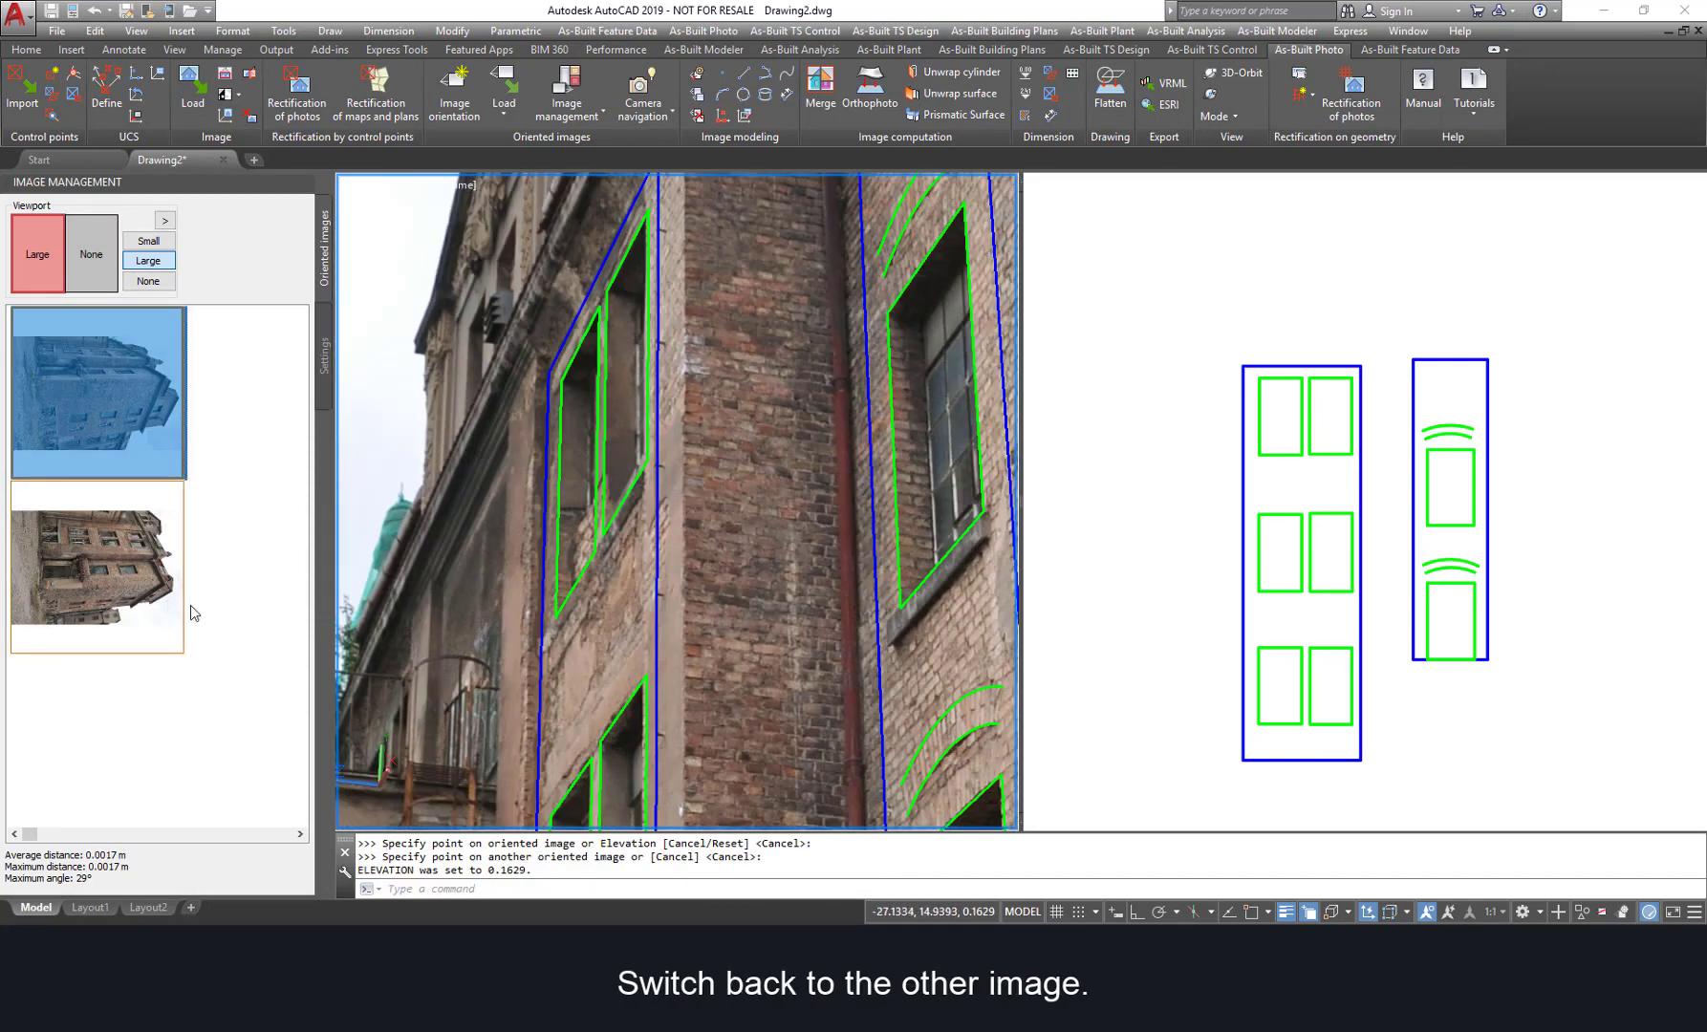
{"action": "left_click", "coordinate": [116, 574]}
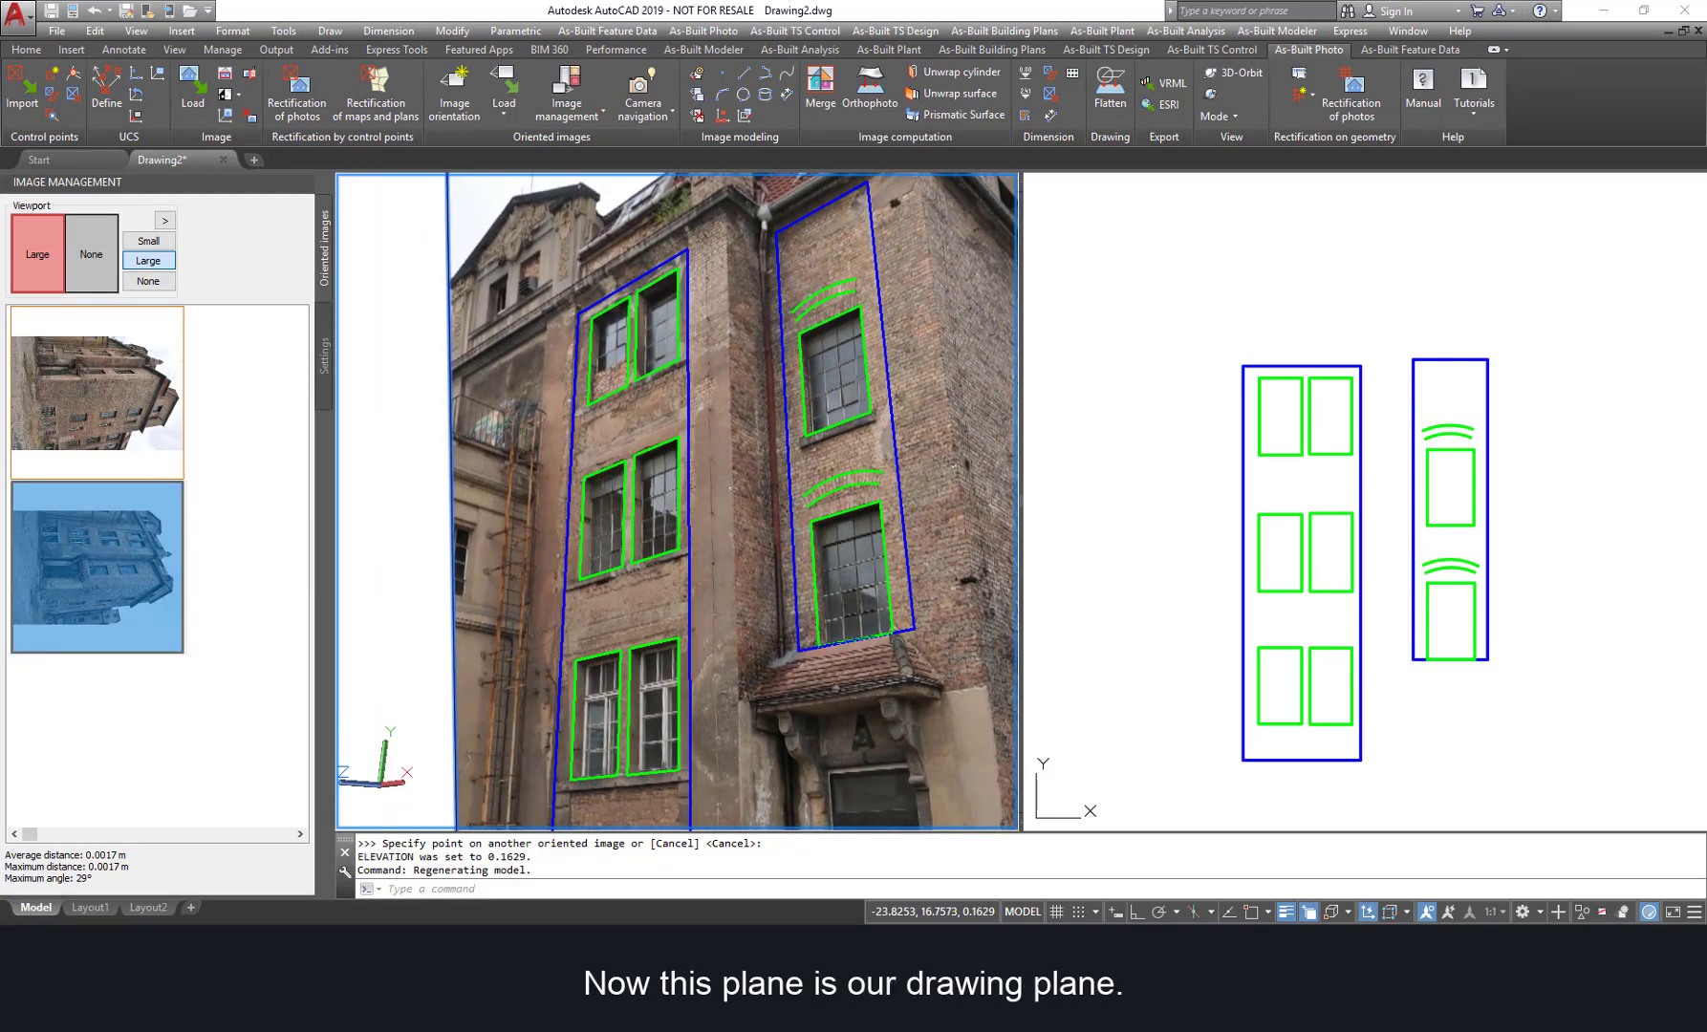
Step: Make Layer2 current and draw two tall blue rectangles around the front wall piers
{"action": "left_click", "coordinate": [25, 49]}
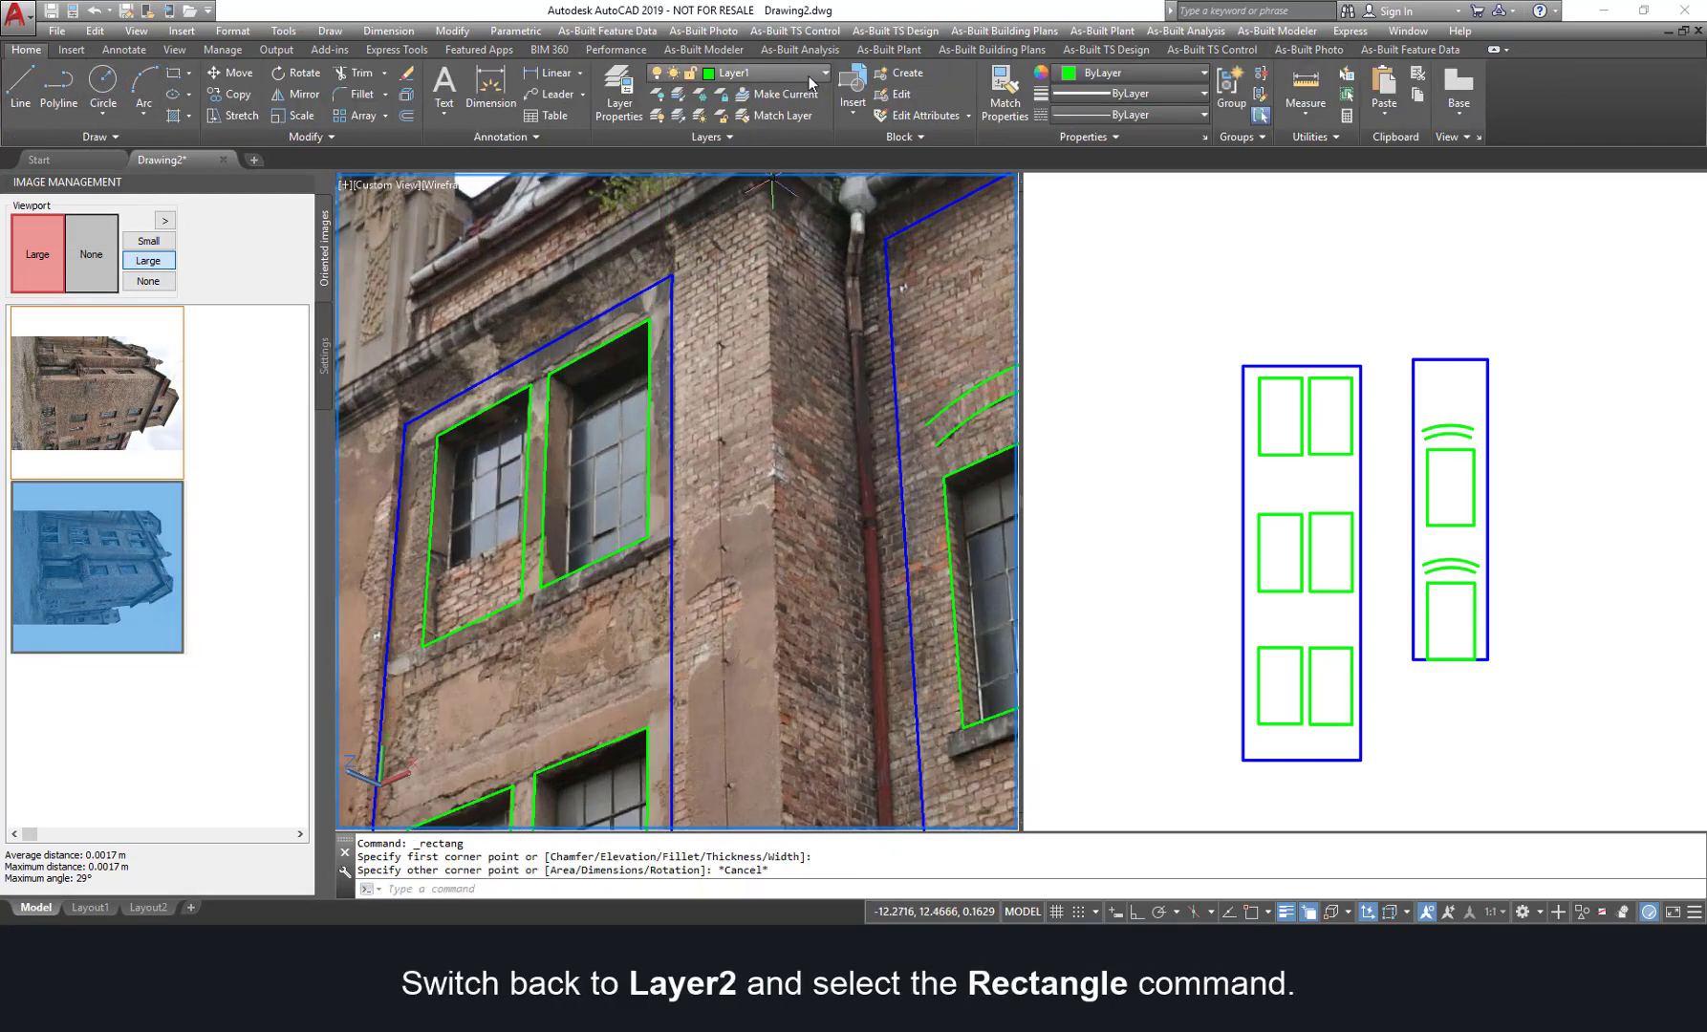
{"action": "left_click", "coordinate": [815, 74]}
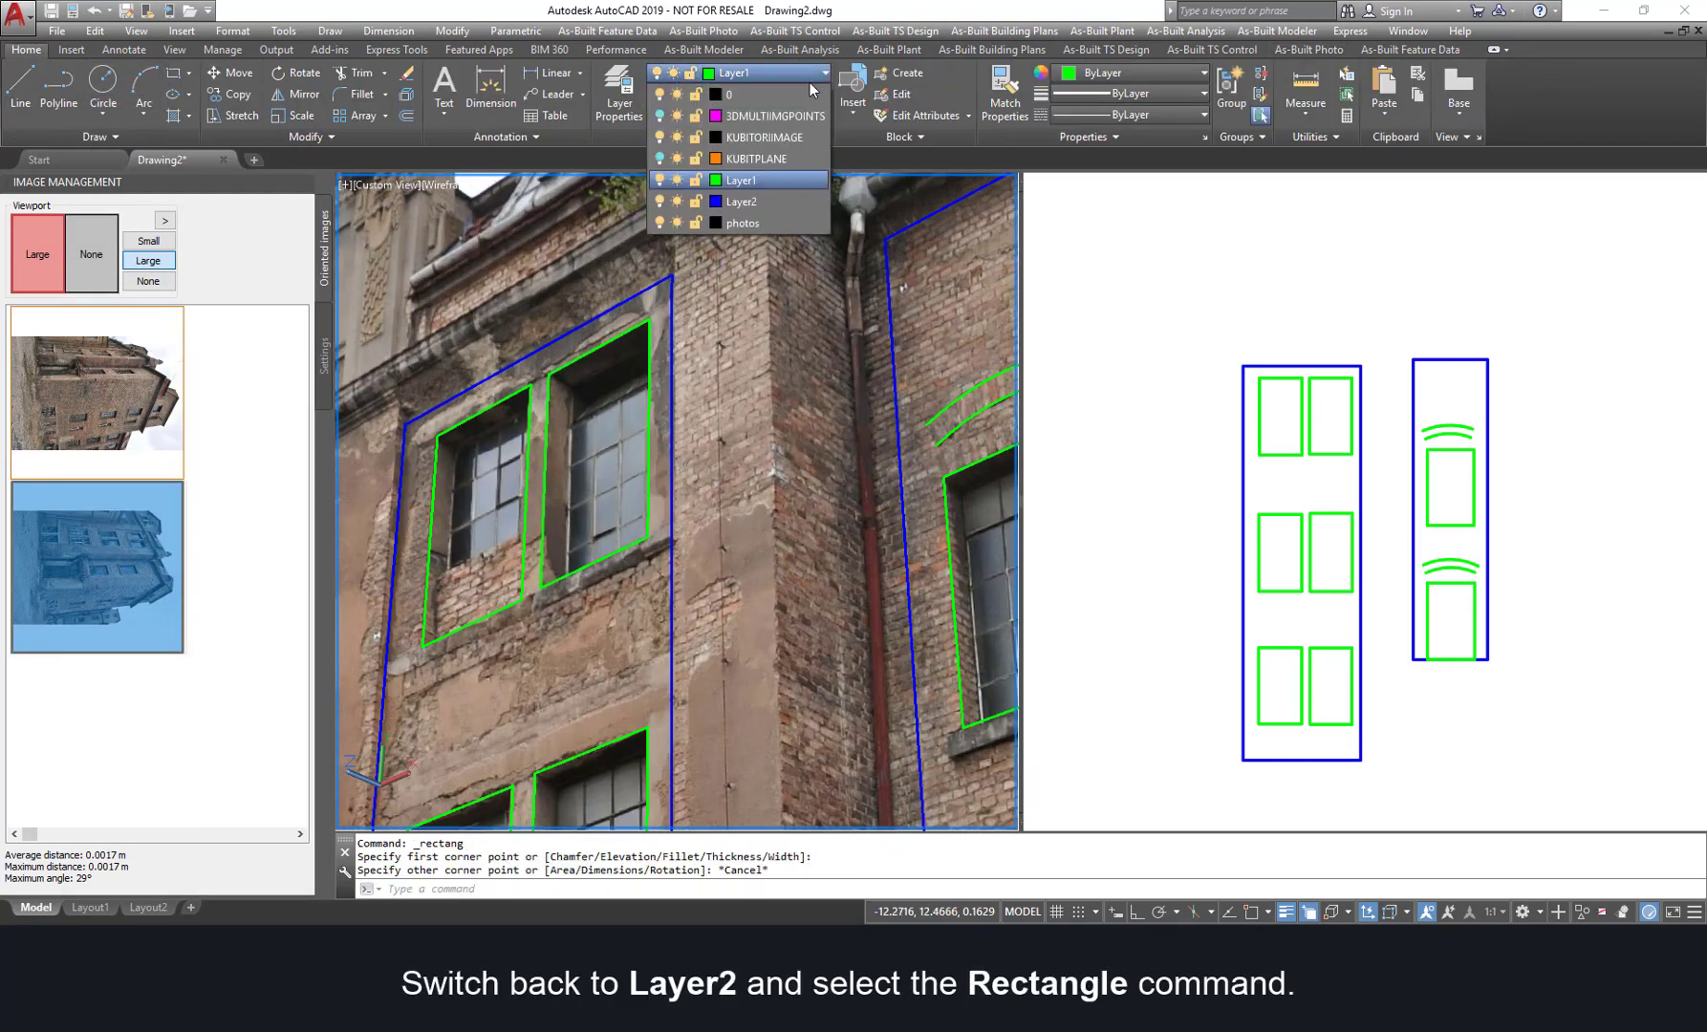
{"action": "left_click", "coordinate": [734, 202]}
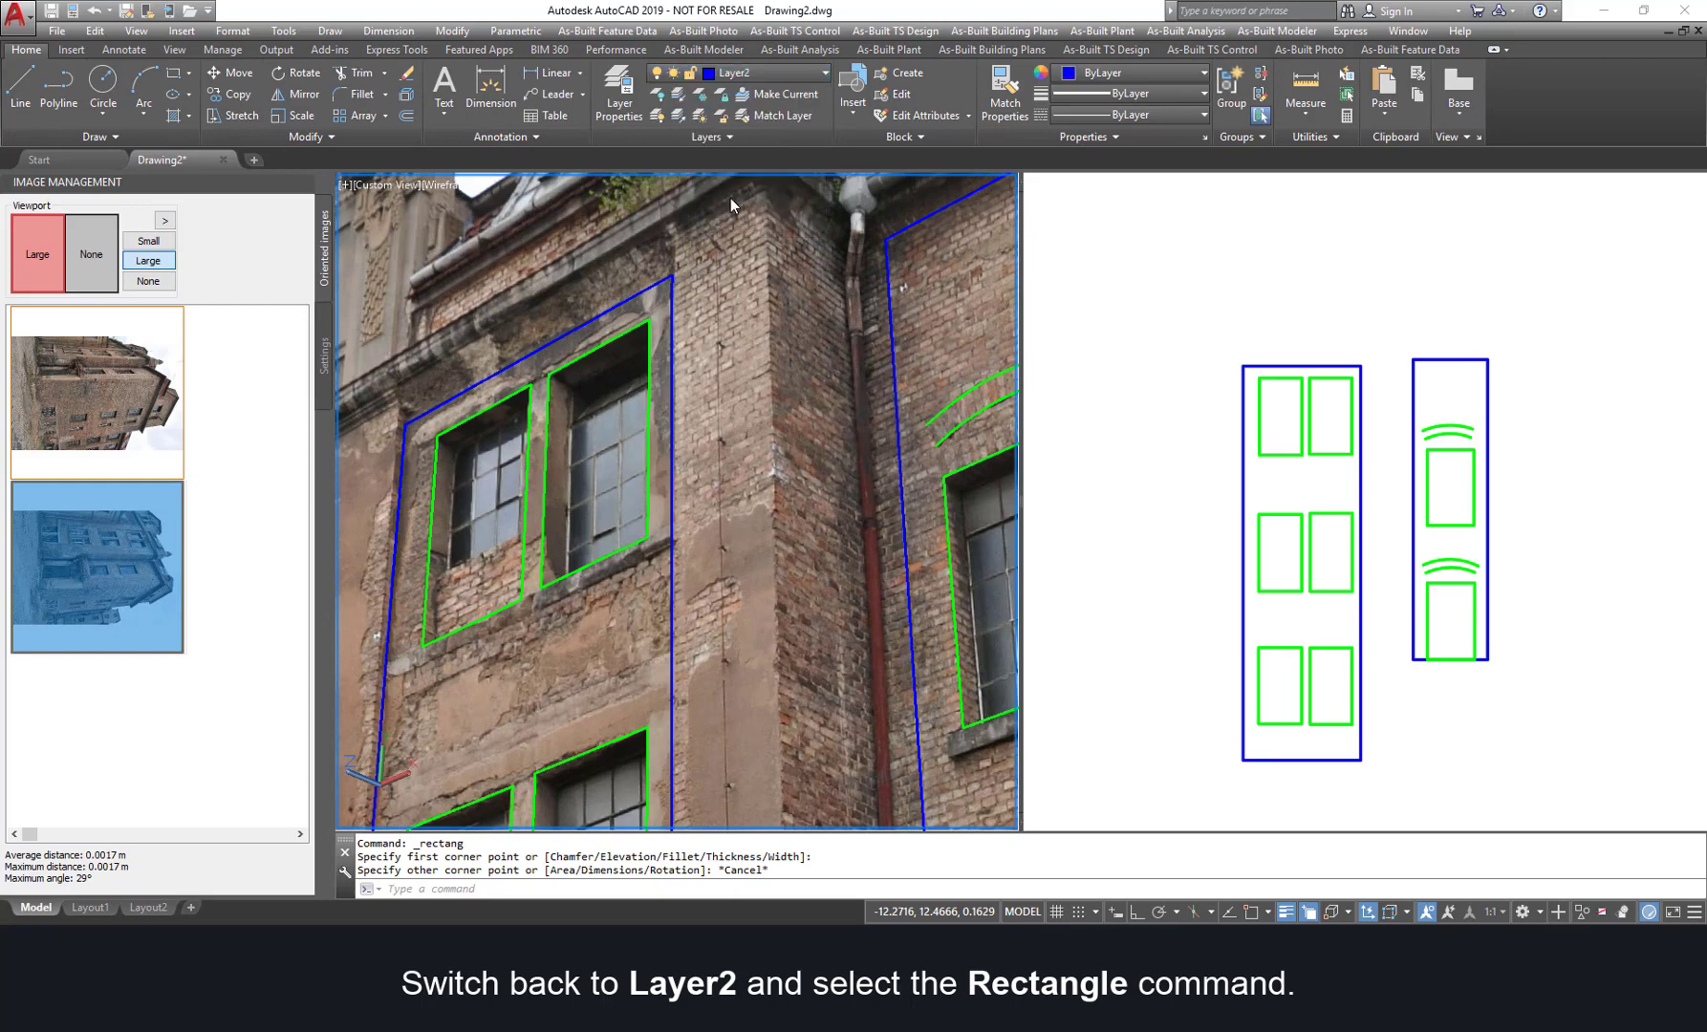
{"action": "left_click", "coordinate": [181, 82]}
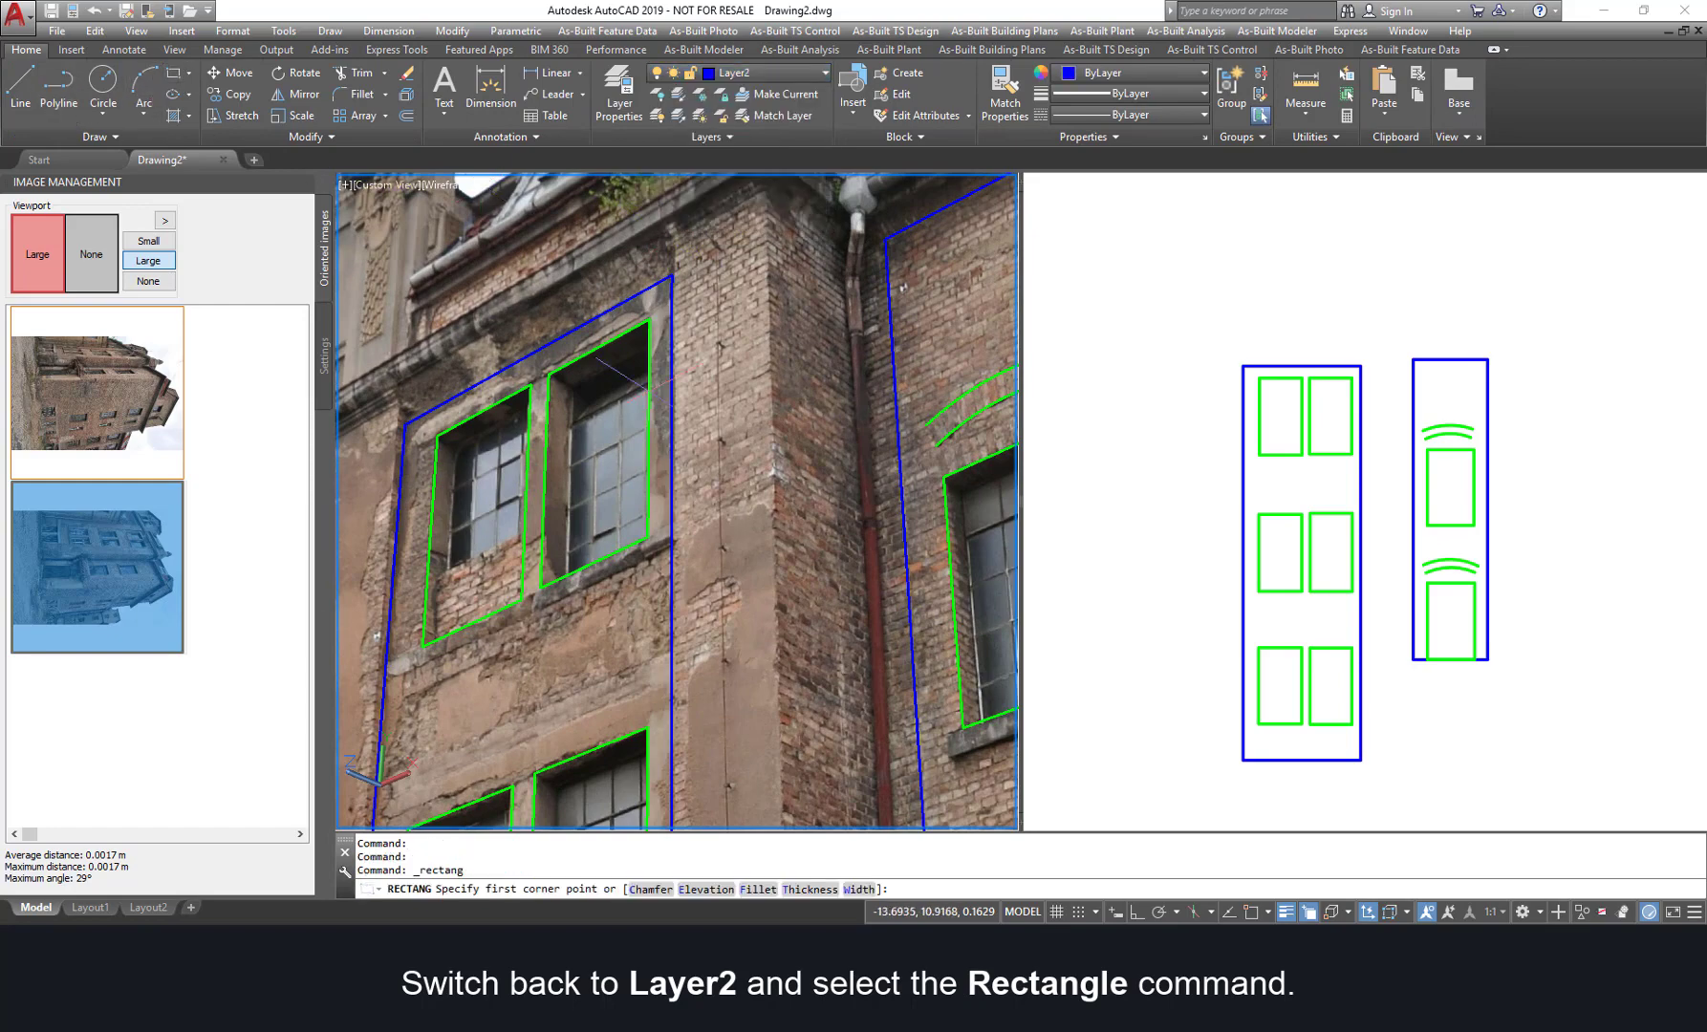
{"action": "left_click", "coordinate": [673, 251]}
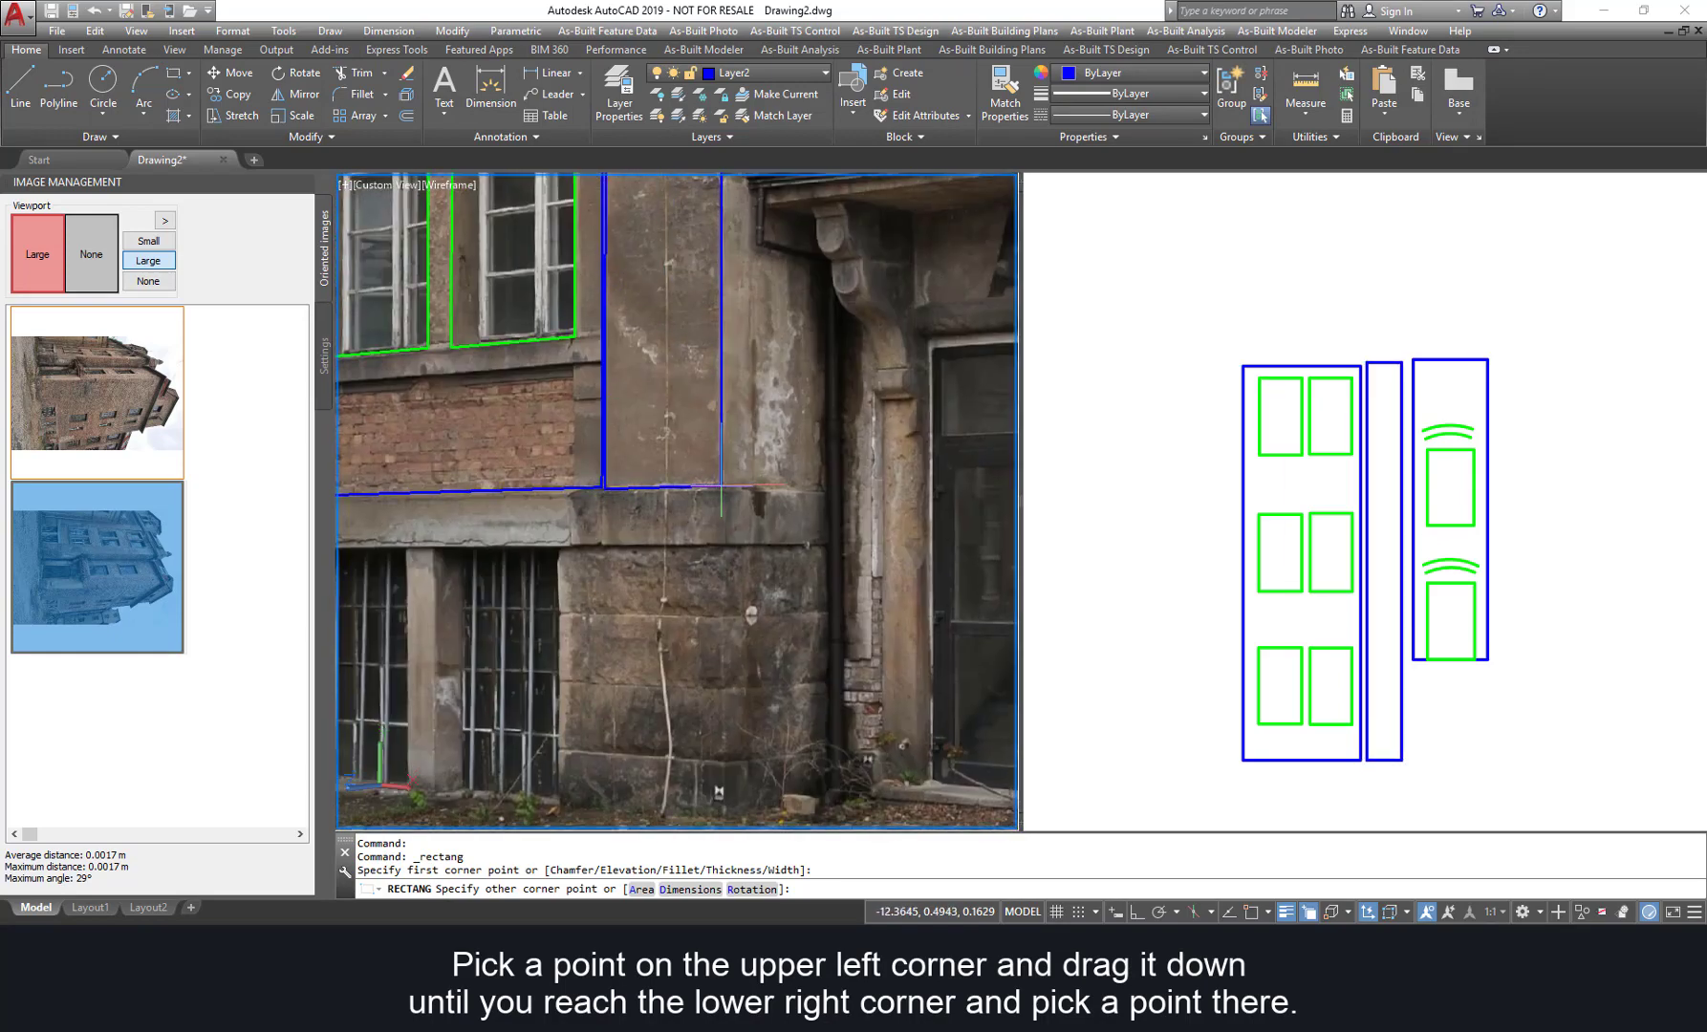
{"action": "left_click", "coordinate": [721, 488]}
{"action": "key", "text": "Return"}
{"action": "left_click", "coordinate": [781, 658]}
{"action": "left_click", "coordinate": [656, 630]}
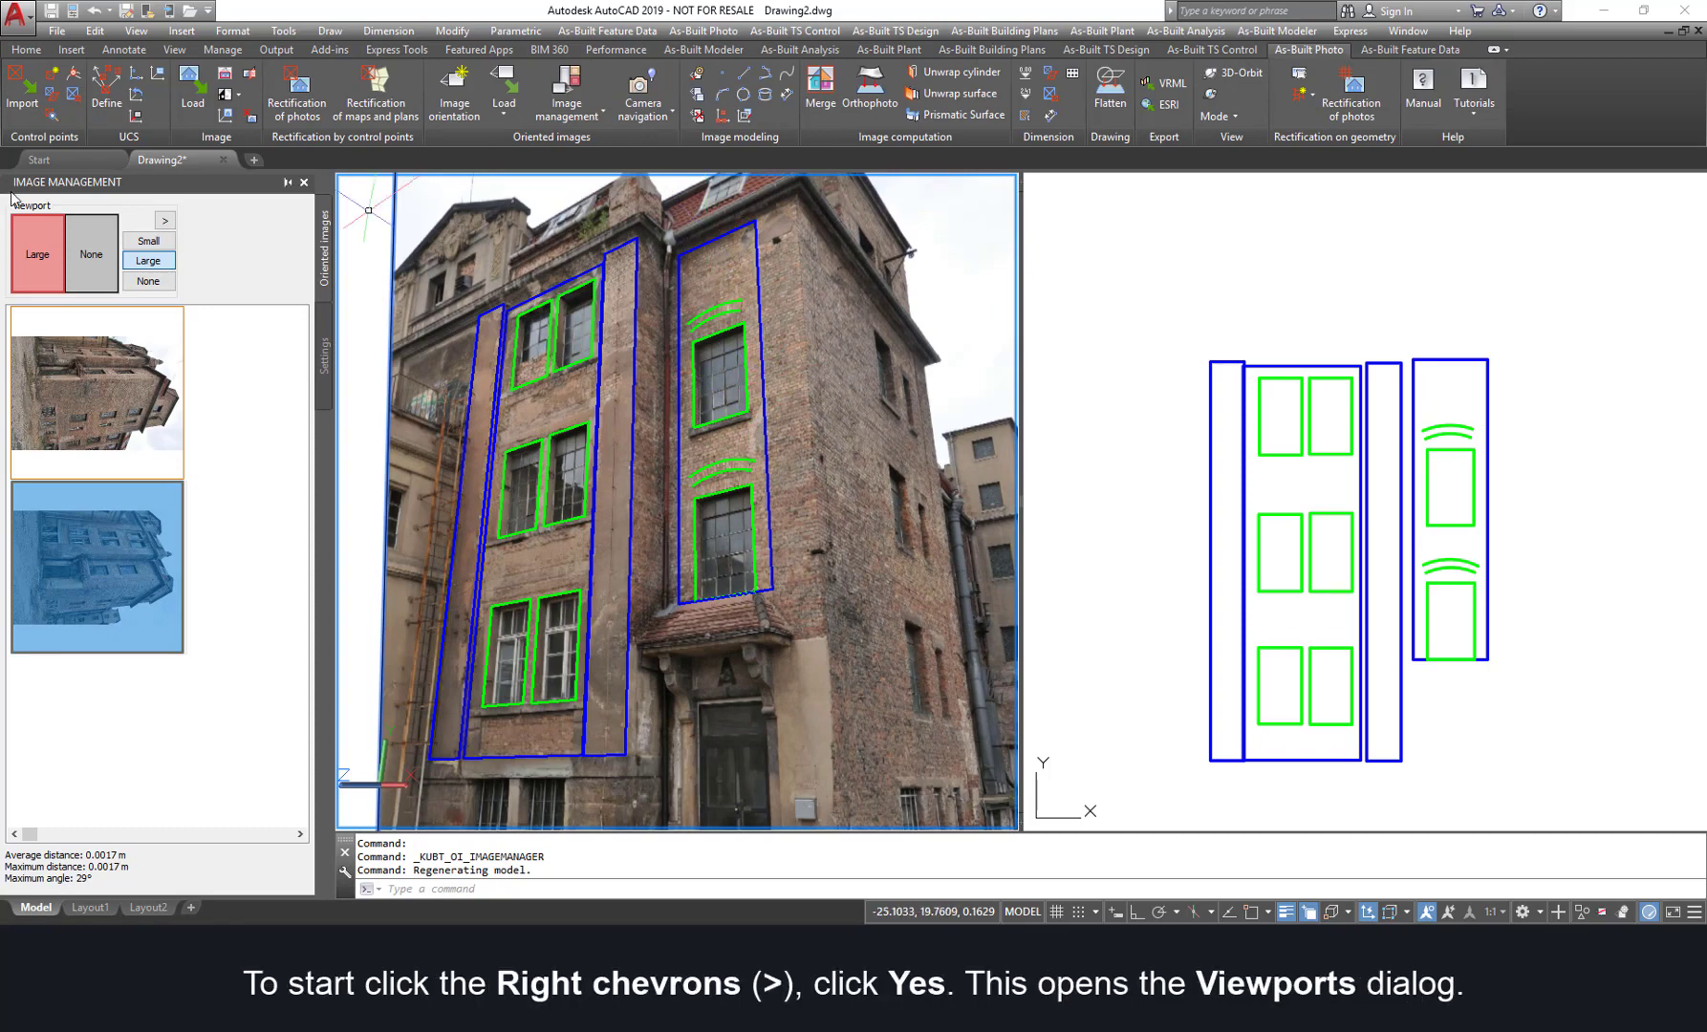
Step: End camera navigation, switch to a single viewport and set the view to PLAN
{"action": "left_click", "coordinate": [164, 222]}
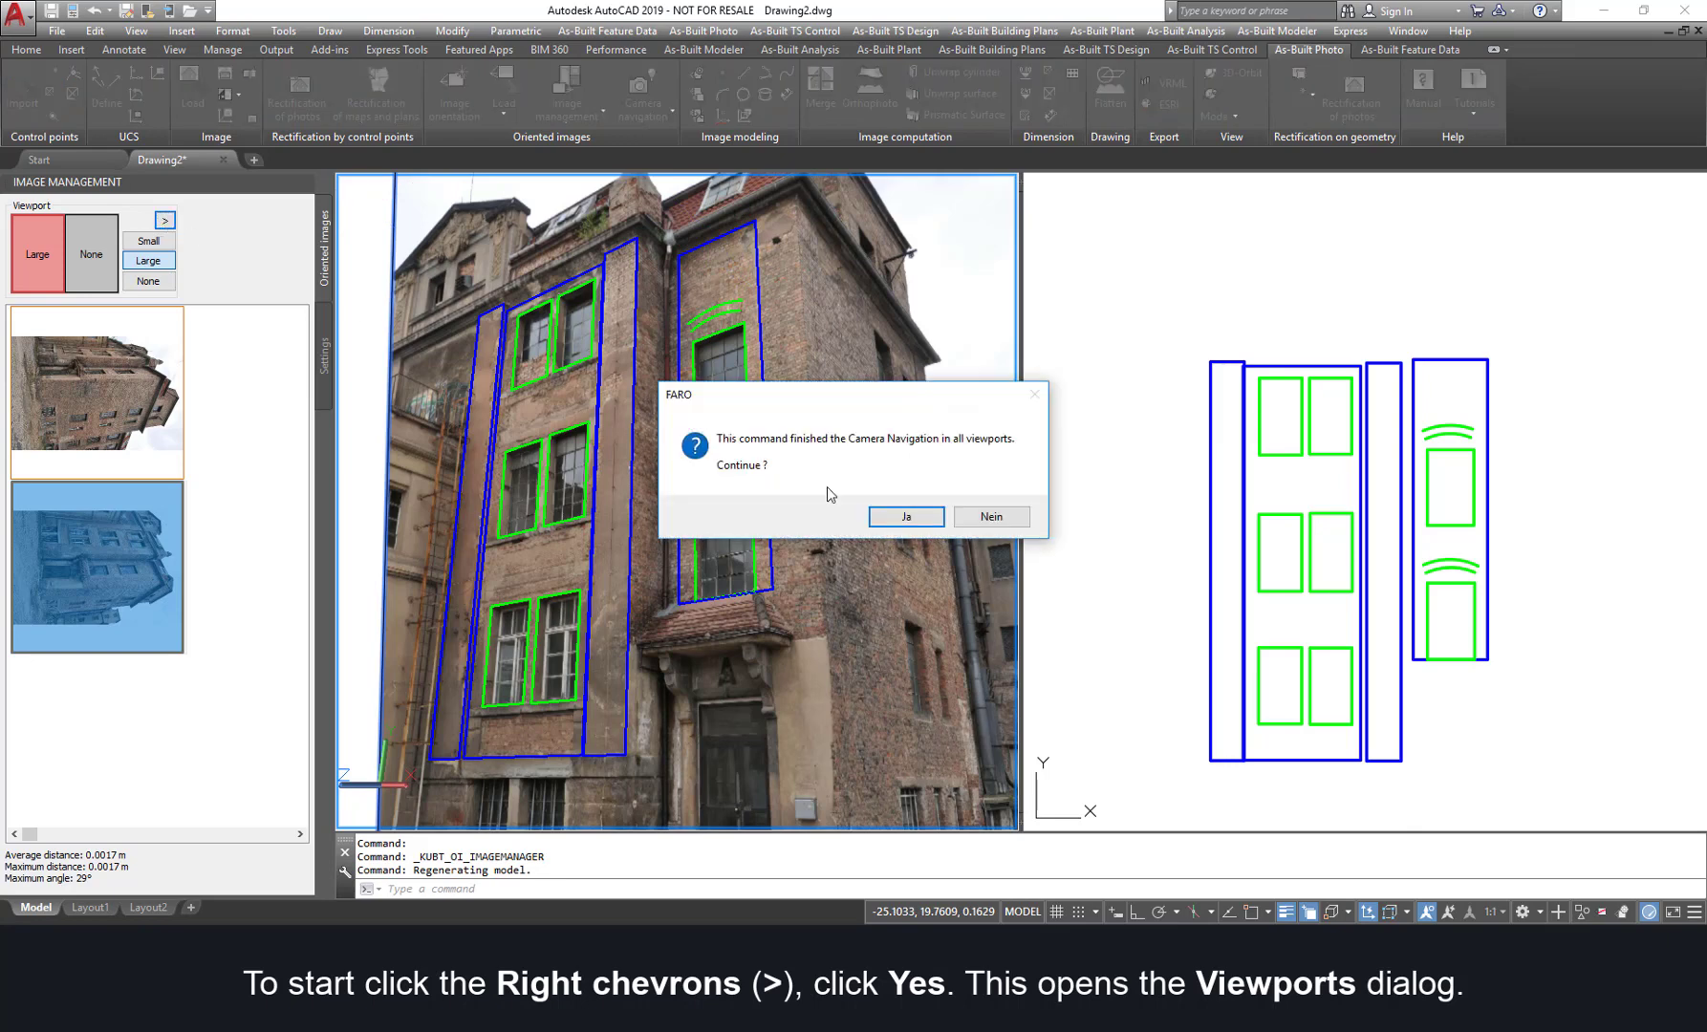
{"action": "left_click", "coordinate": [903, 517]}
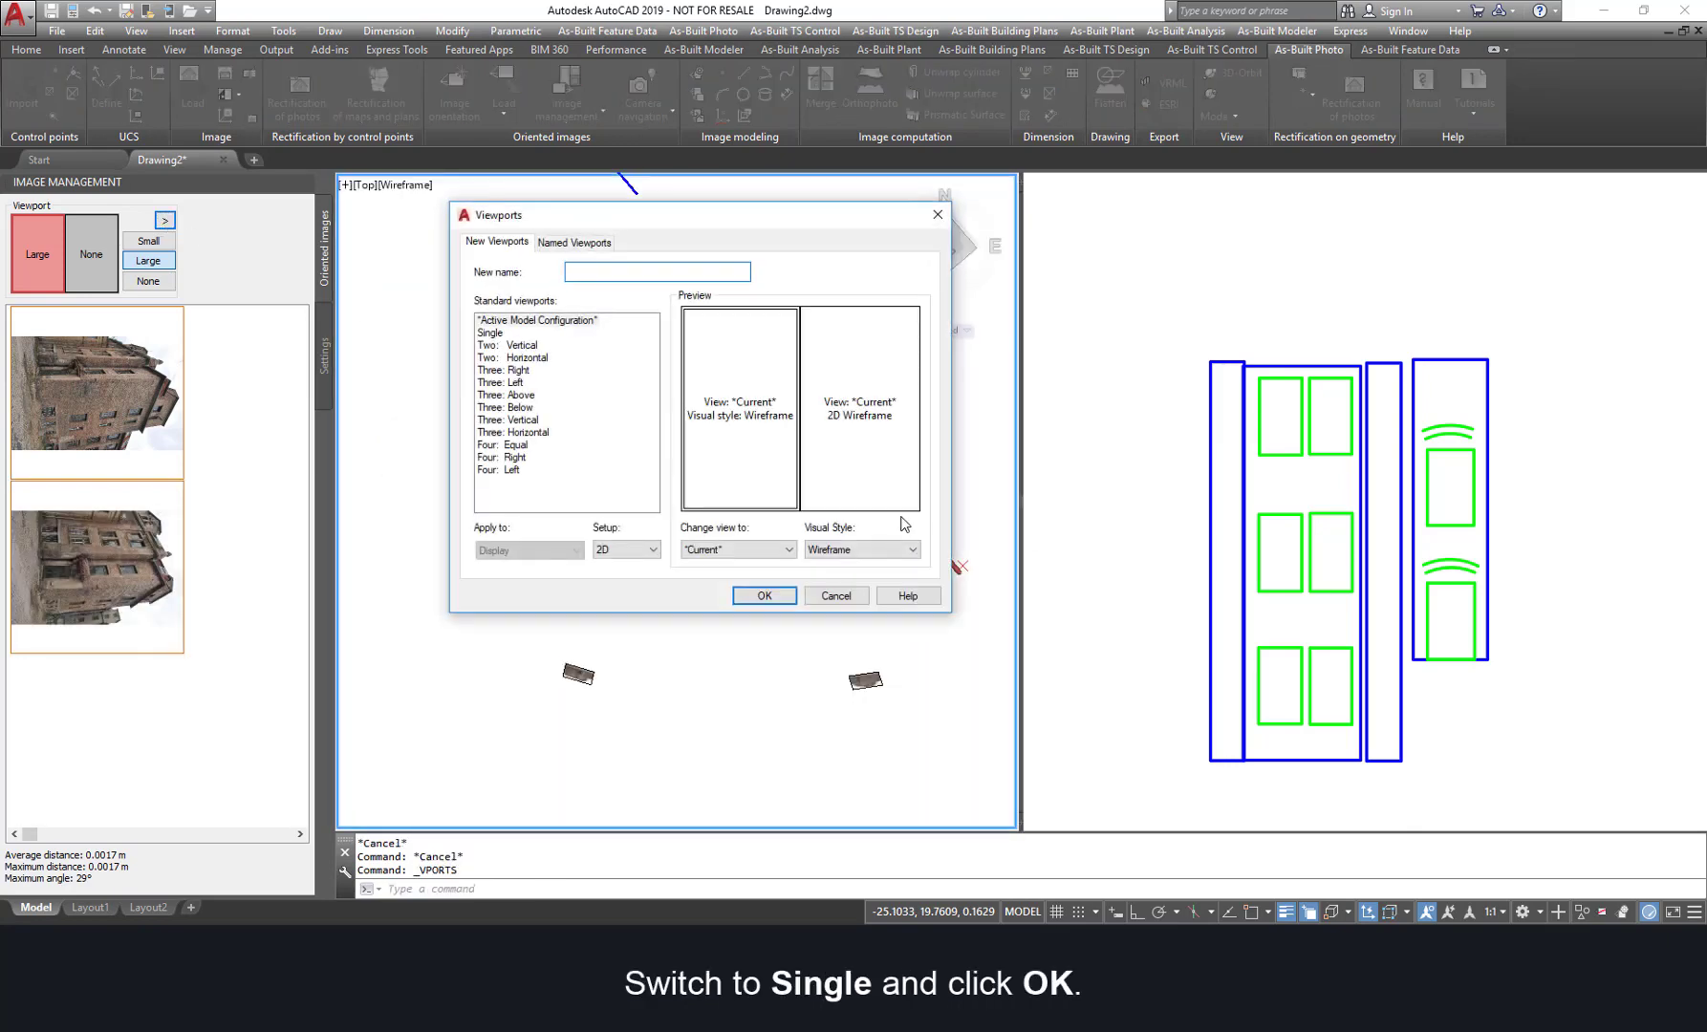
{"action": "left_click", "coordinate": [490, 333]}
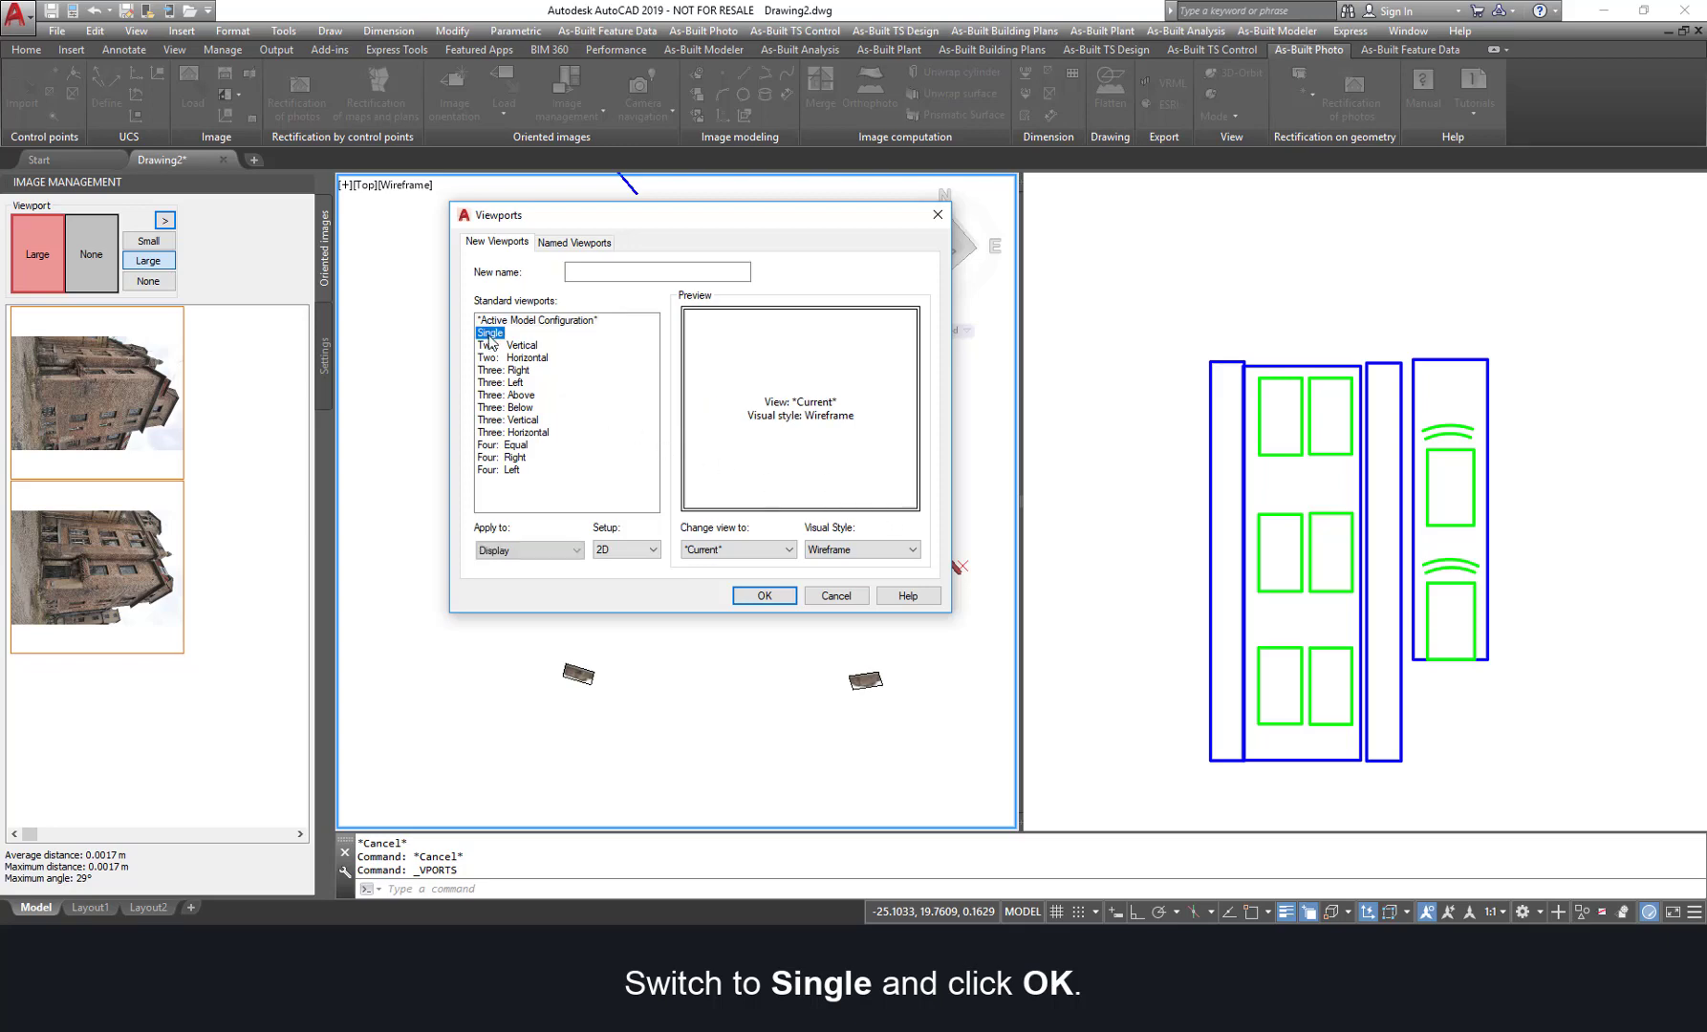
{"action": "left_click", "coordinate": [765, 595]}
{"action": "left_click", "coordinate": [460, 891]}
{"action": "type", "text": "plan"}
{"action": "key", "text": "Return"}
{"action": "key", "text": "Return"}
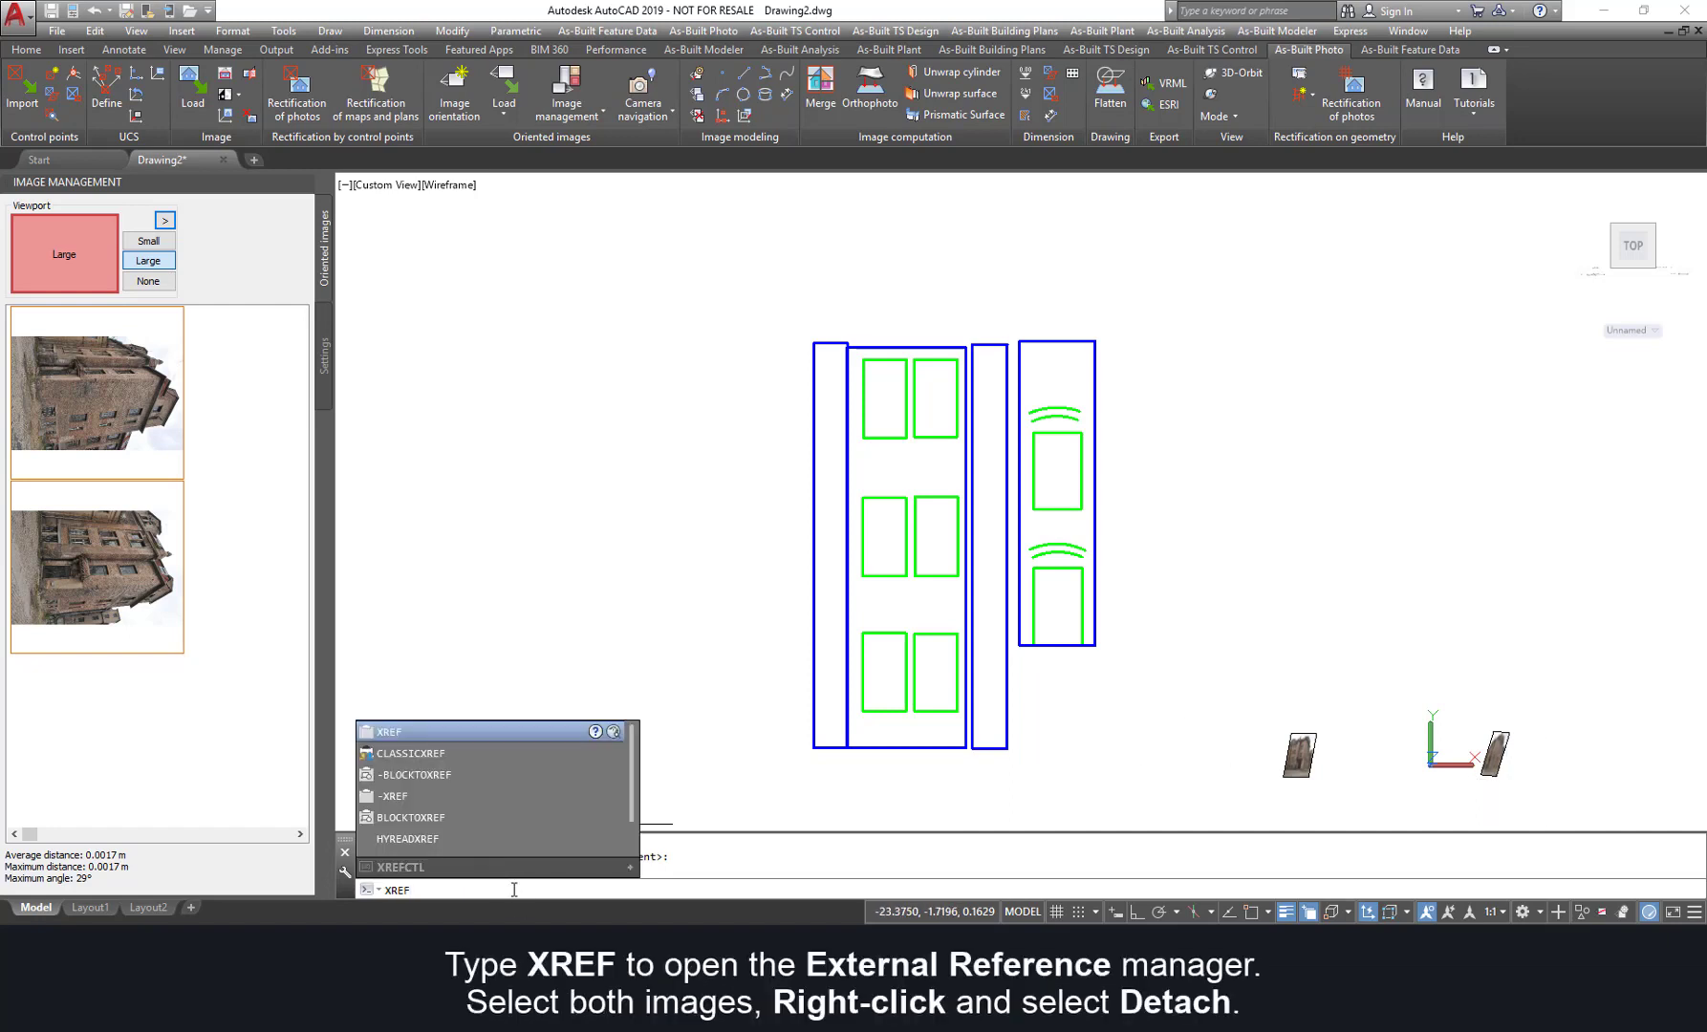
Step: Detach the DSC_0027_o.jpg and DSC_0028_o.jpg image references in External References
{"action": "key", "text": "Return"}
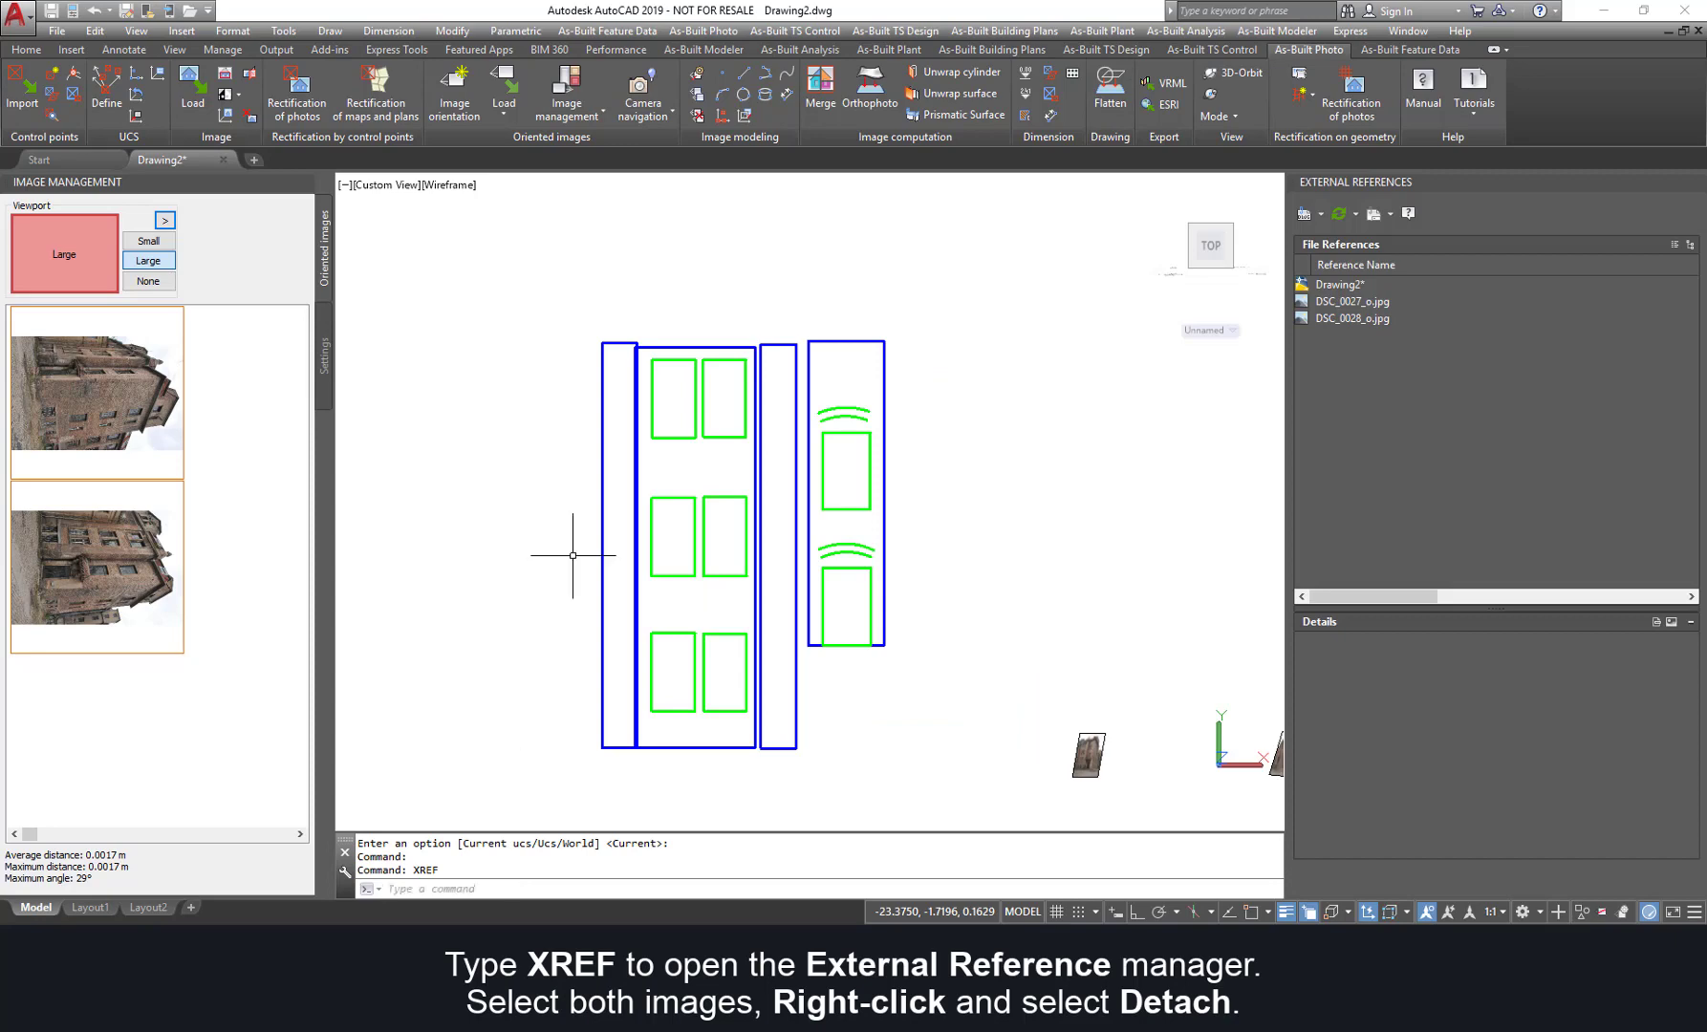
{"action": "left_click", "coordinate": [1350, 302]}
{"action": "left_click", "coordinate": [1345, 320], "text": "shift"}
{"action": "right_click", "coordinate": [1345, 319]}
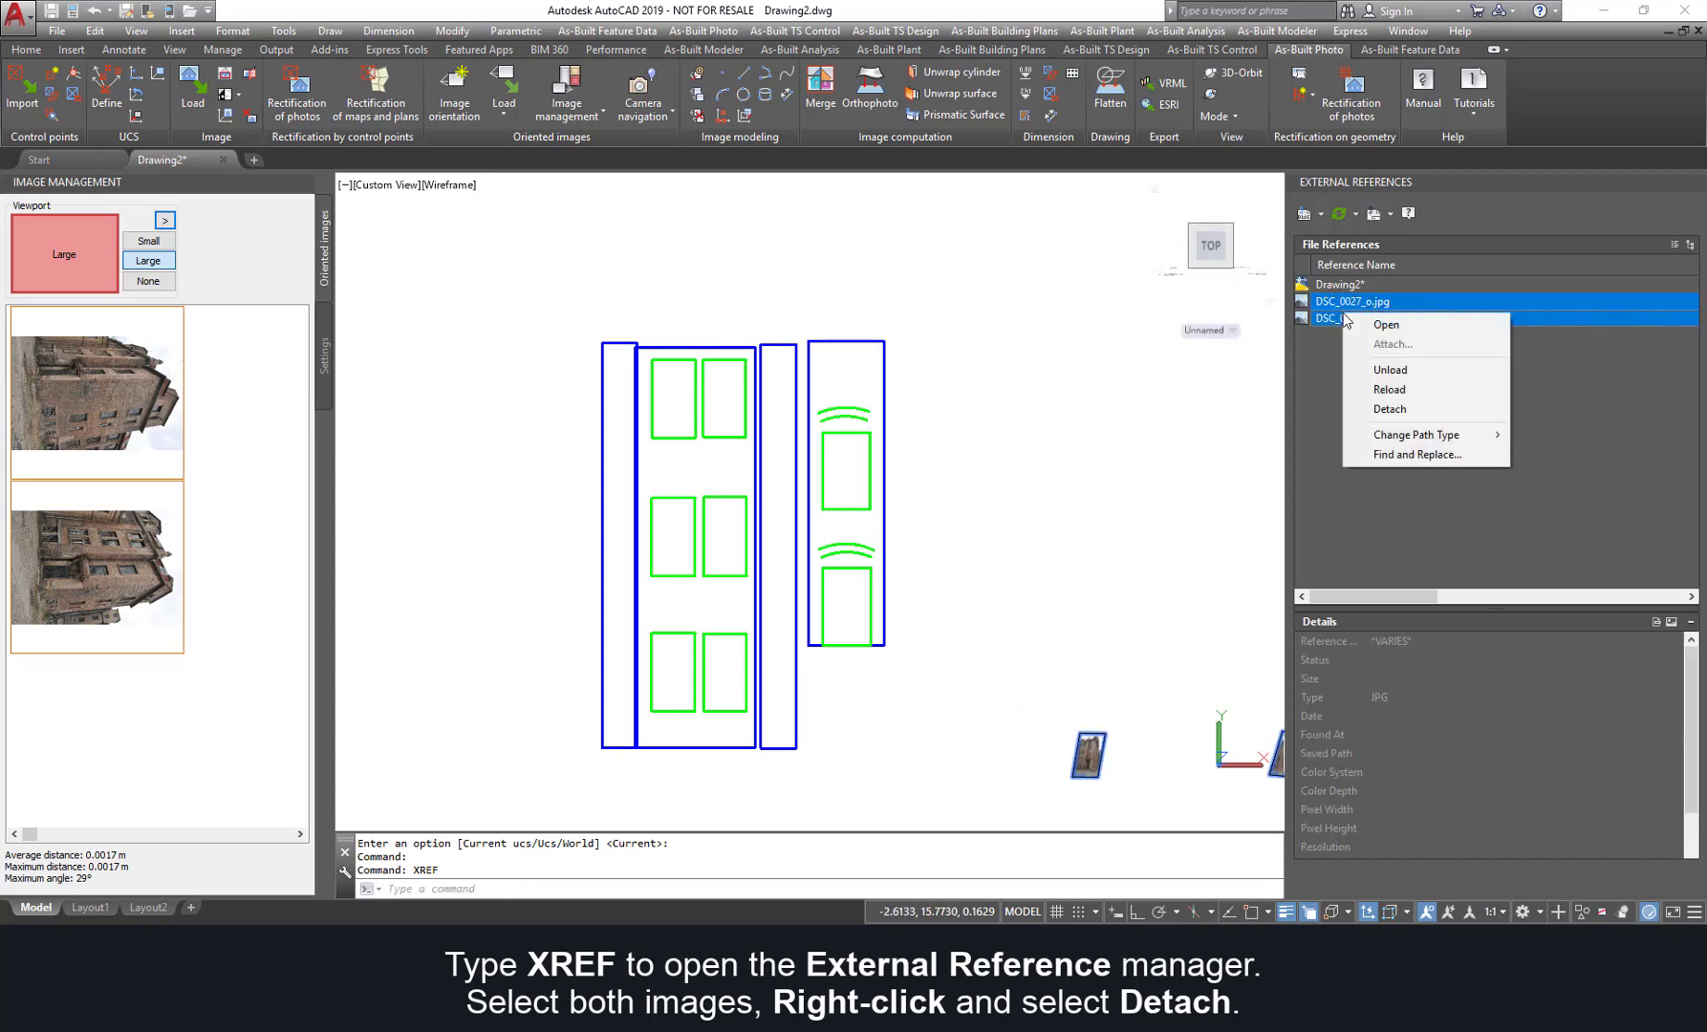
{"action": "left_click", "coordinate": [1390, 409]}
{"action": "left_click", "coordinate": [1697, 181]}
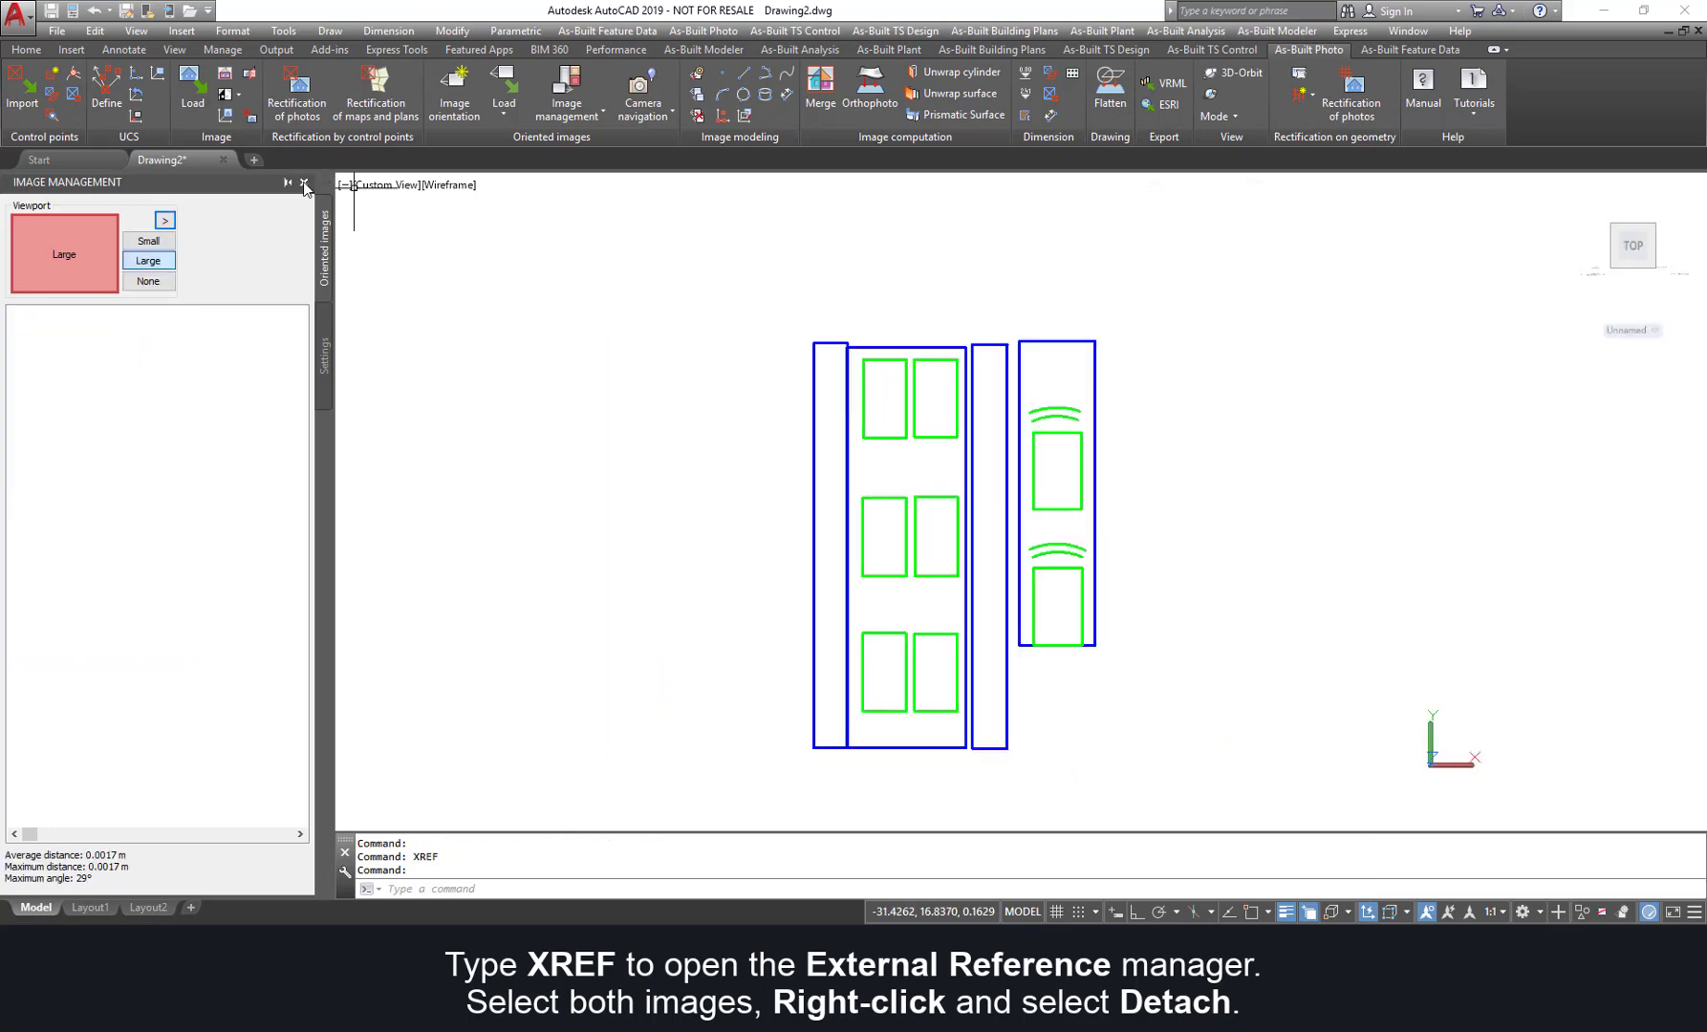
Step: Flatten all 16 frame and window objects to the Z height of a window corner
{"action": "left_click", "coordinate": [304, 182]}
{"action": "left_click", "coordinate": [704, 50]}
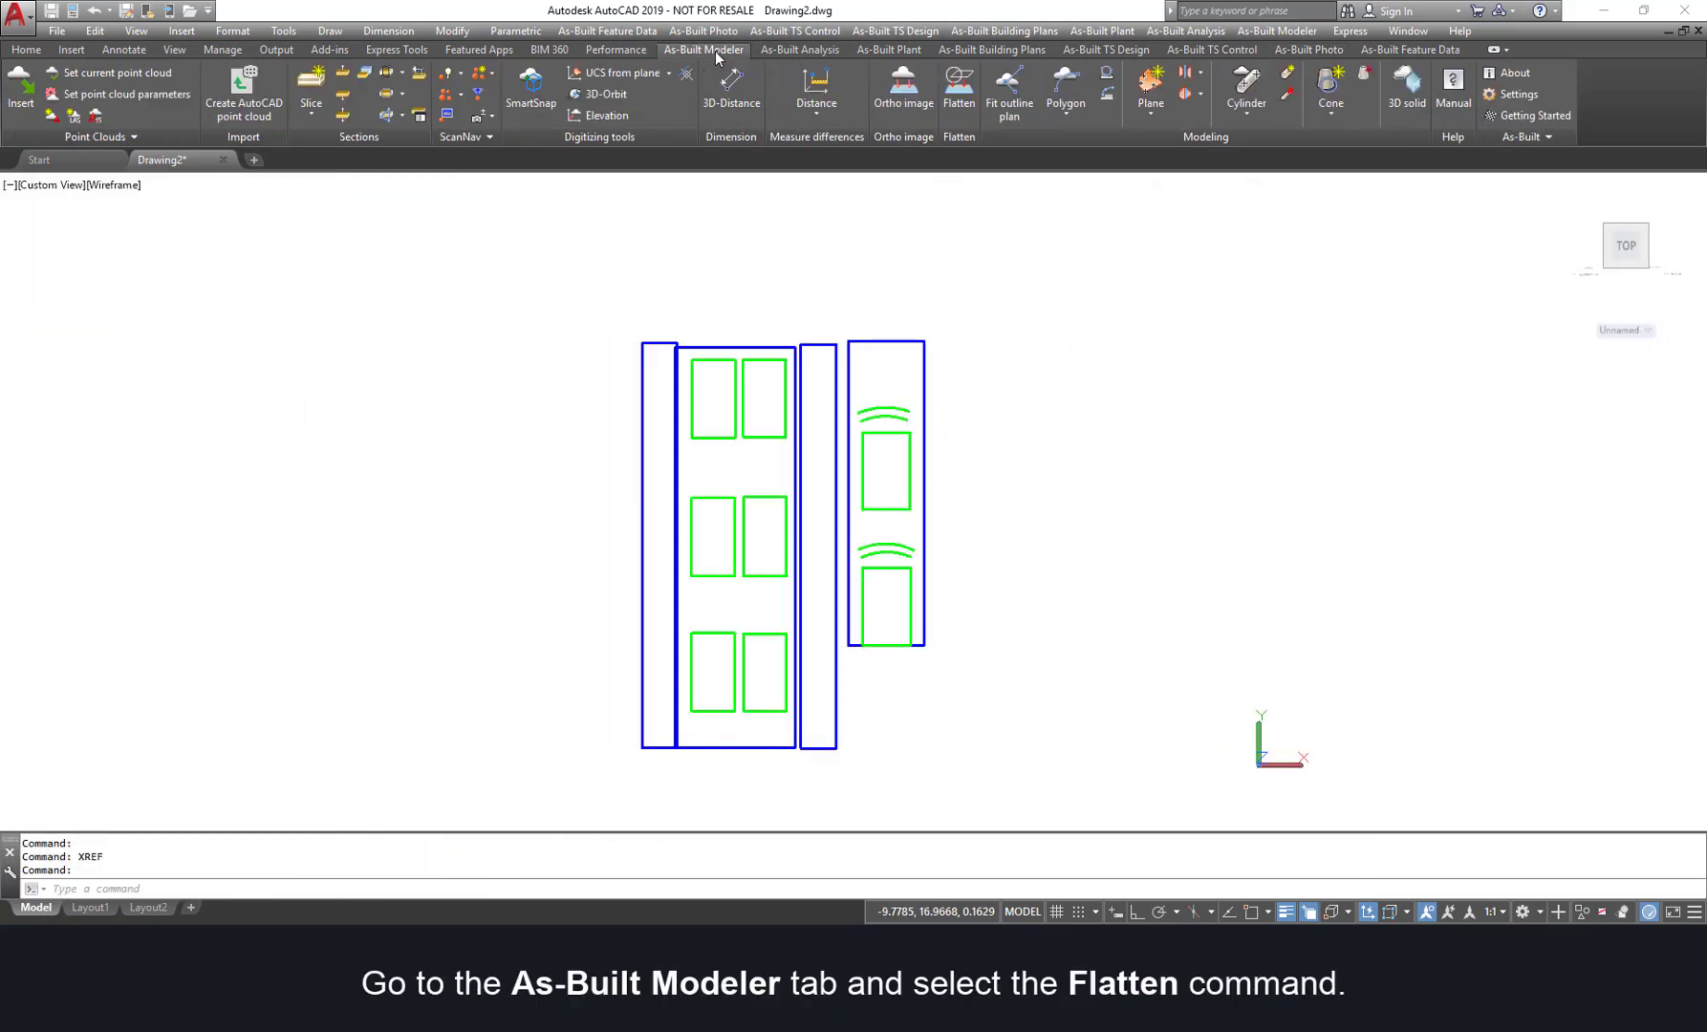
{"action": "left_click", "coordinate": [959, 90]}
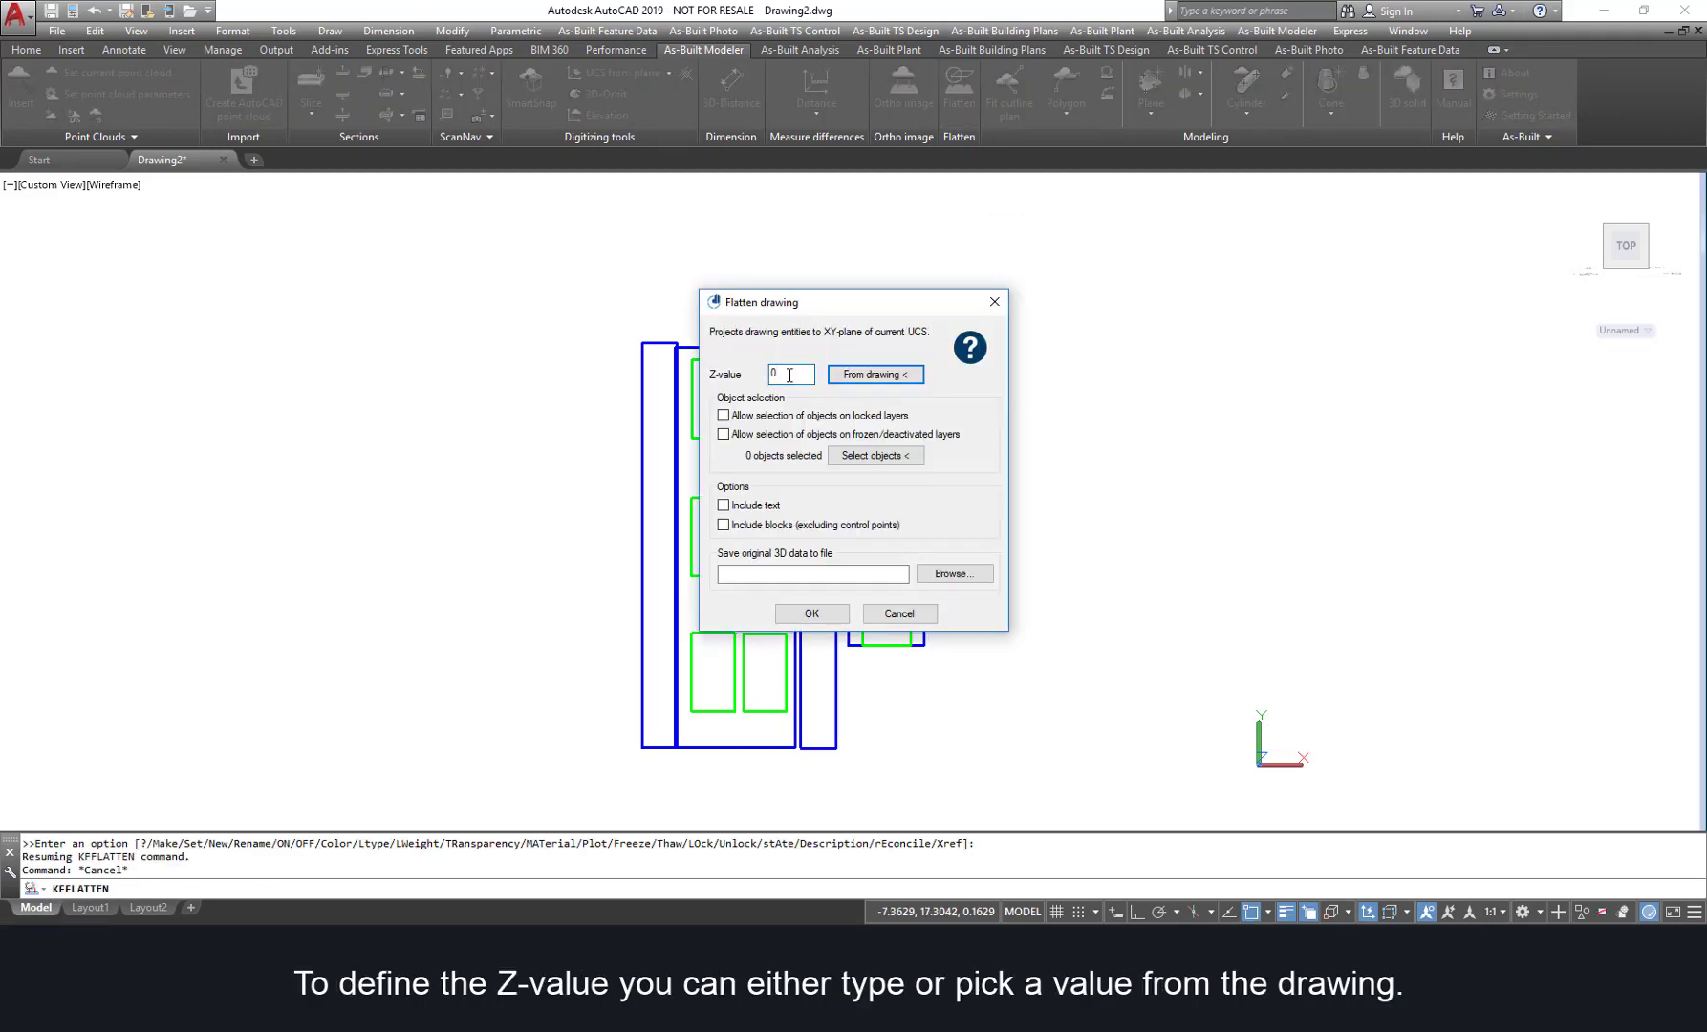
{"action": "left_click", "coordinate": [848, 378]}
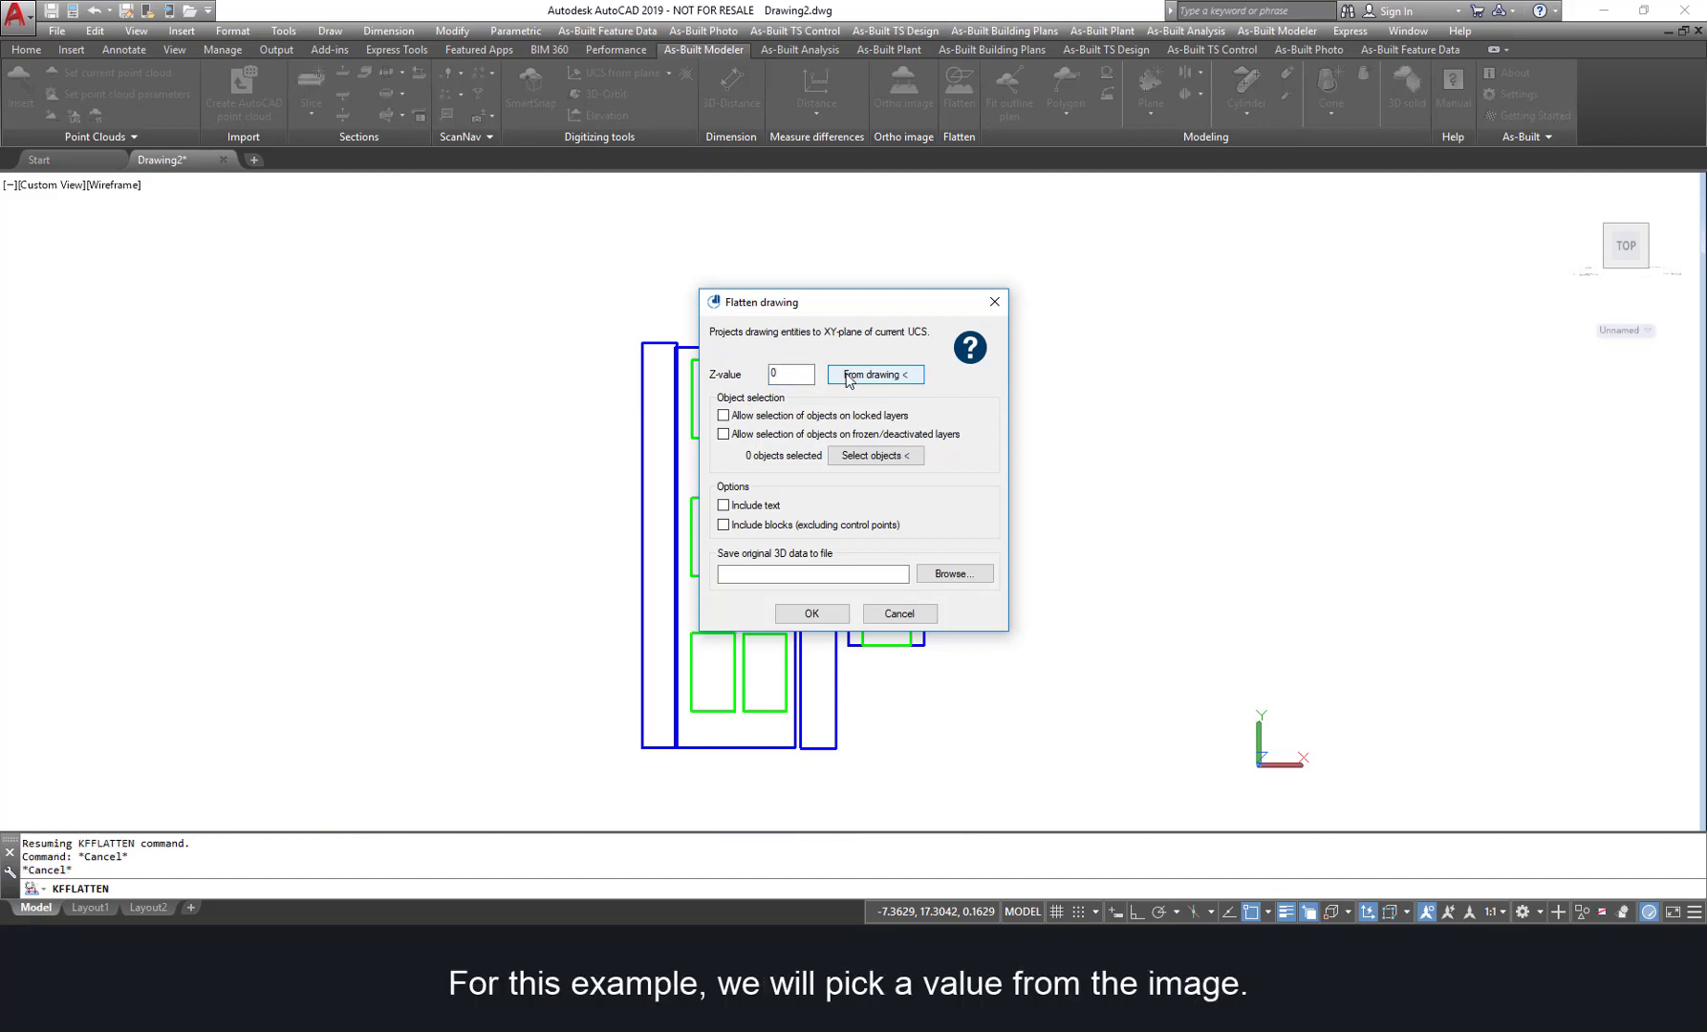
{"action": "left_click", "coordinate": [848, 379]}
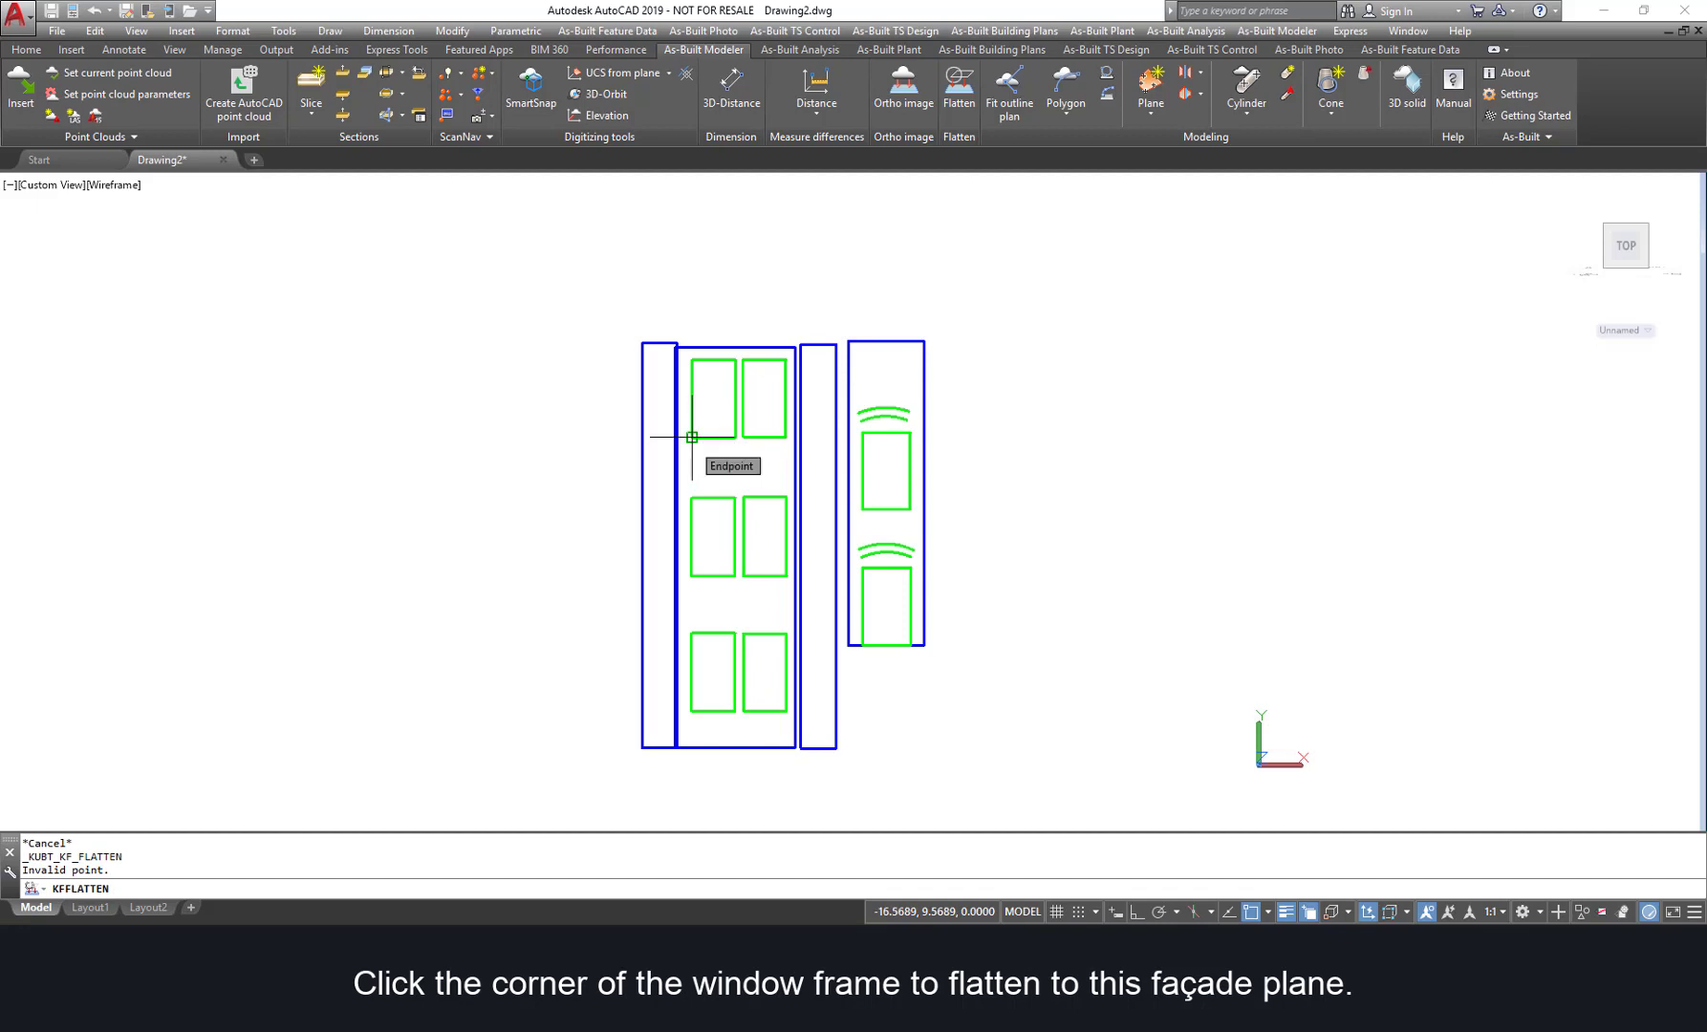
{"action": "left_click", "coordinate": [692, 437]}
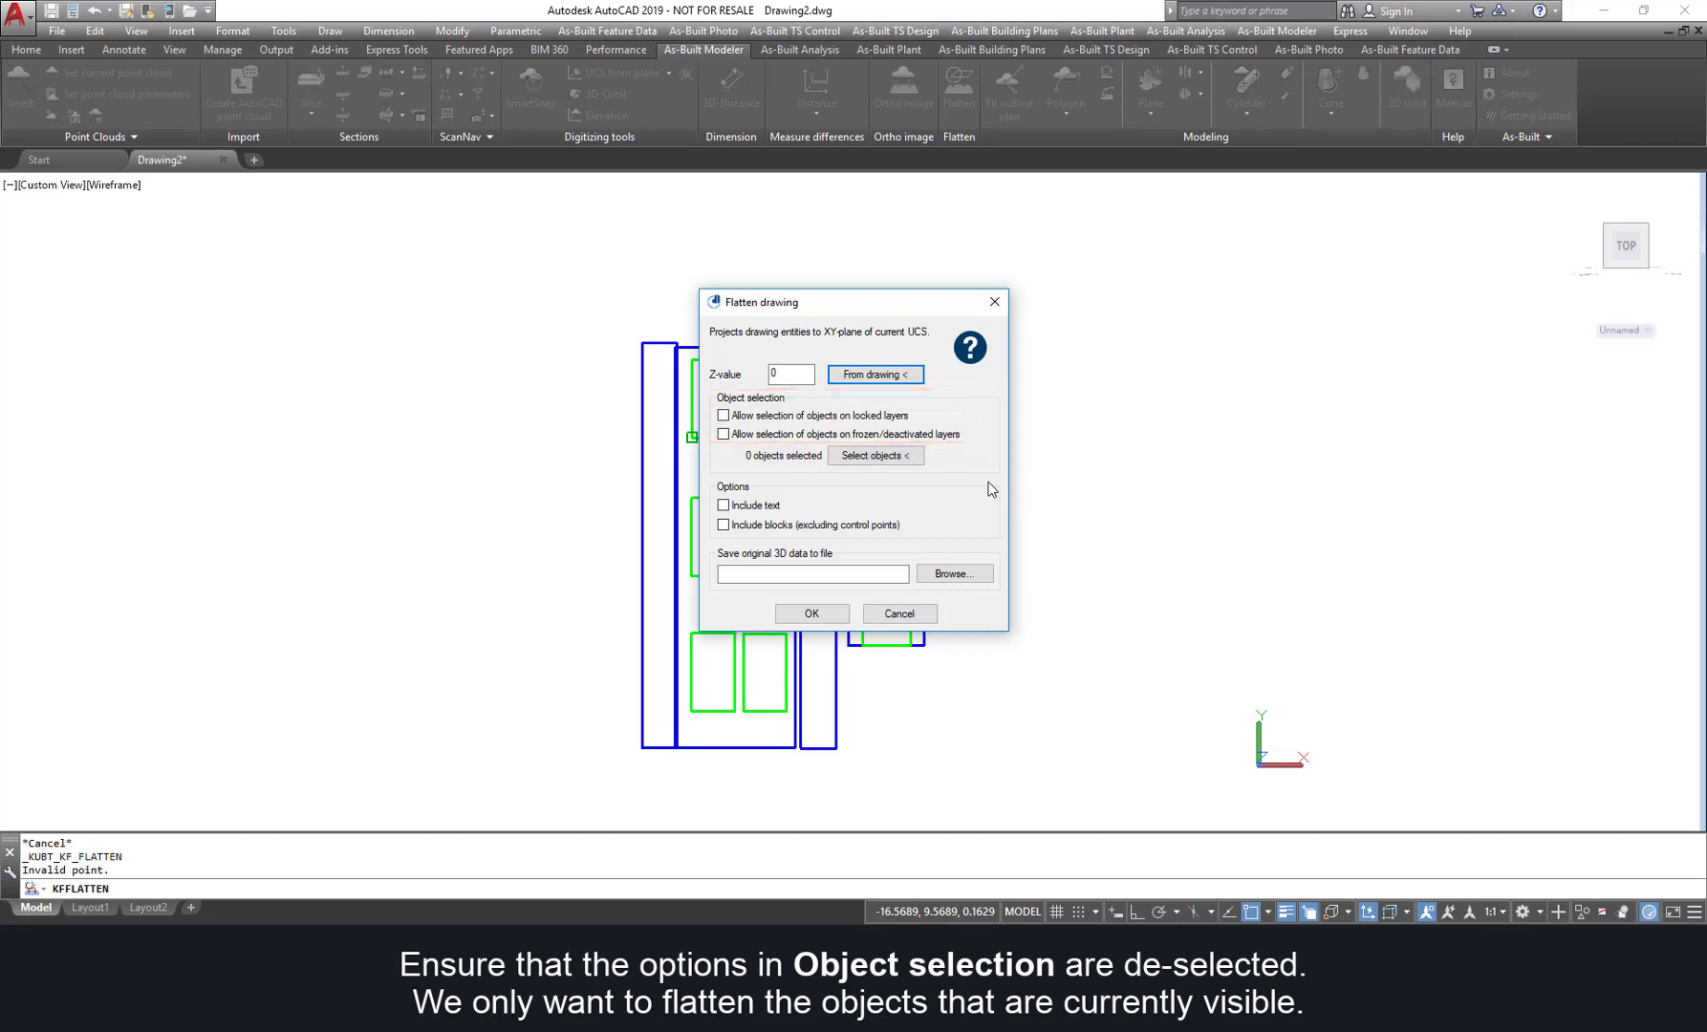
{"action": "left_click", "coordinate": [902, 457]}
{"action": "left_click", "coordinate": [538, 276]}
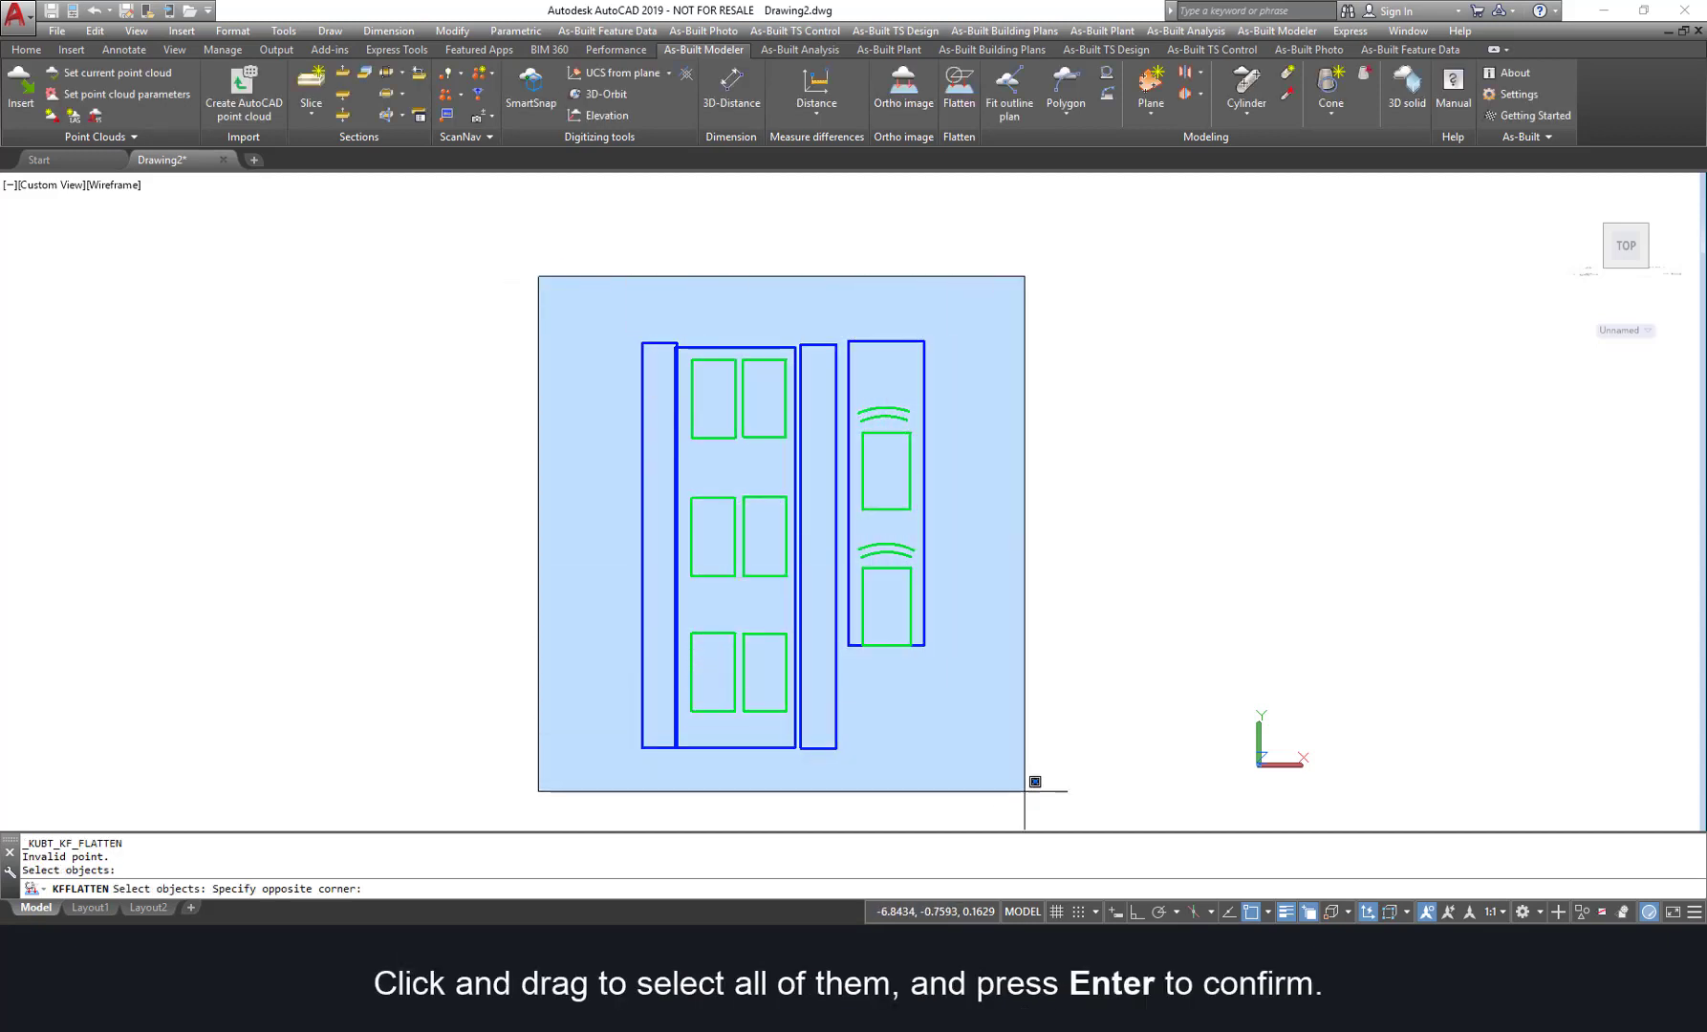
{"action": "left_click", "coordinate": [1027, 795]}
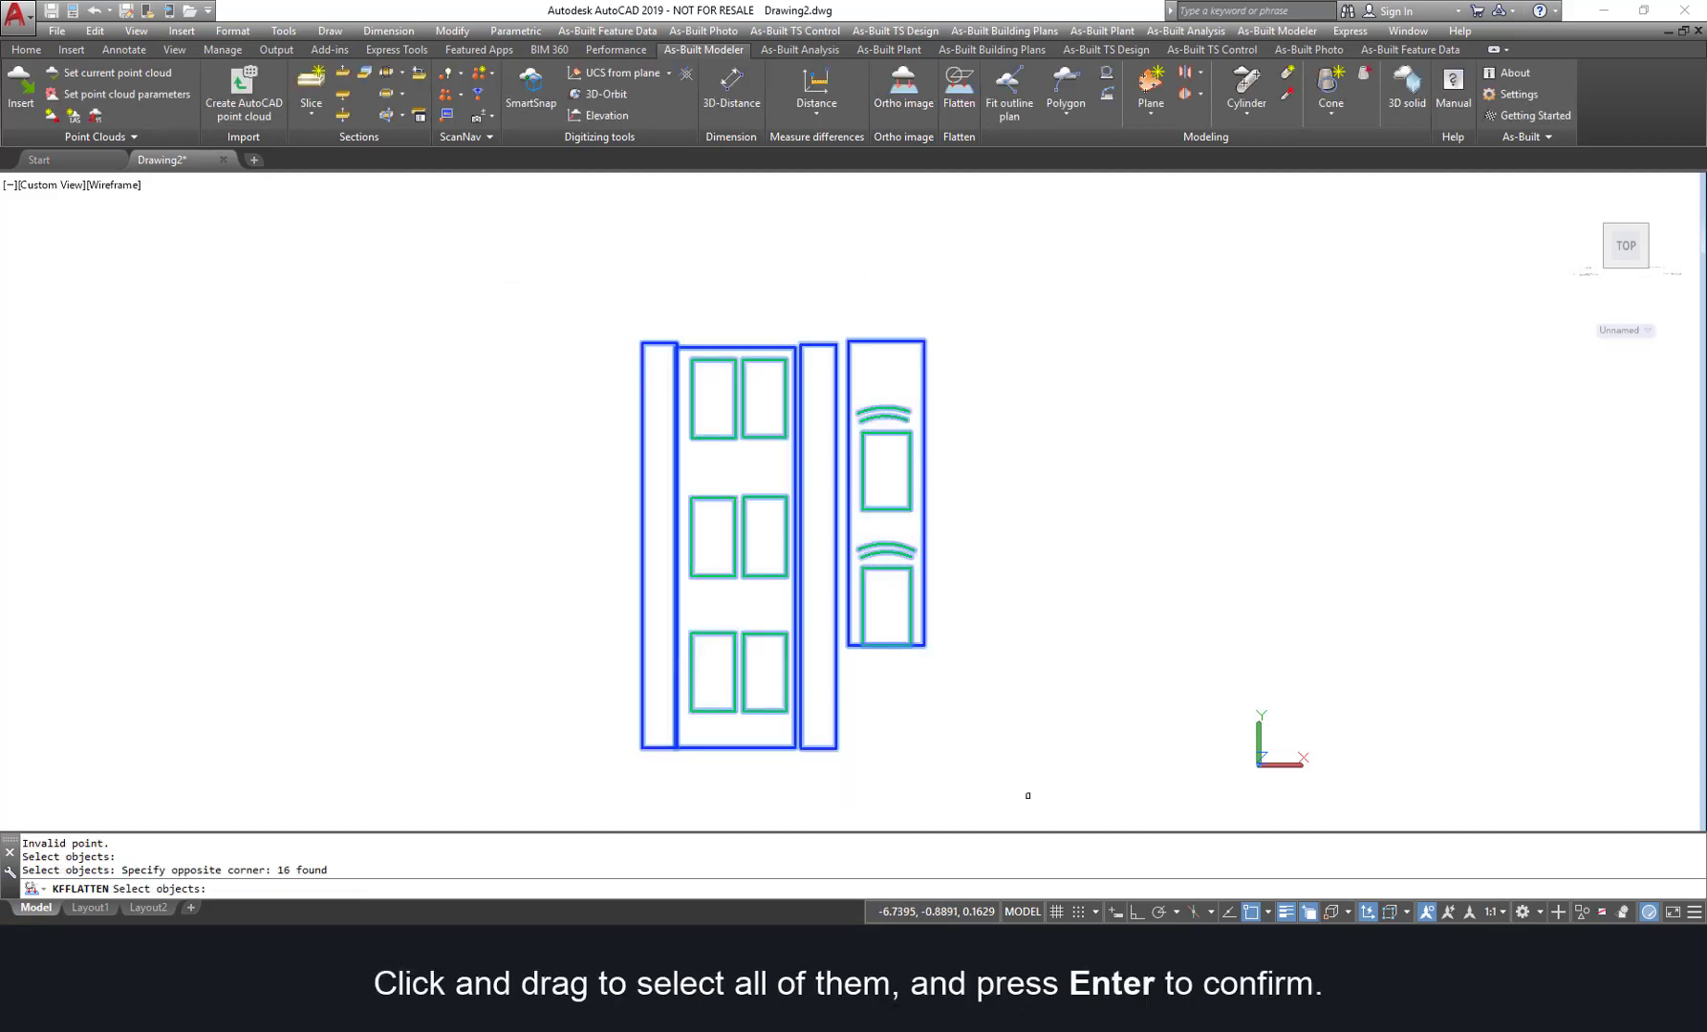
{"action": "key", "text": "Return"}
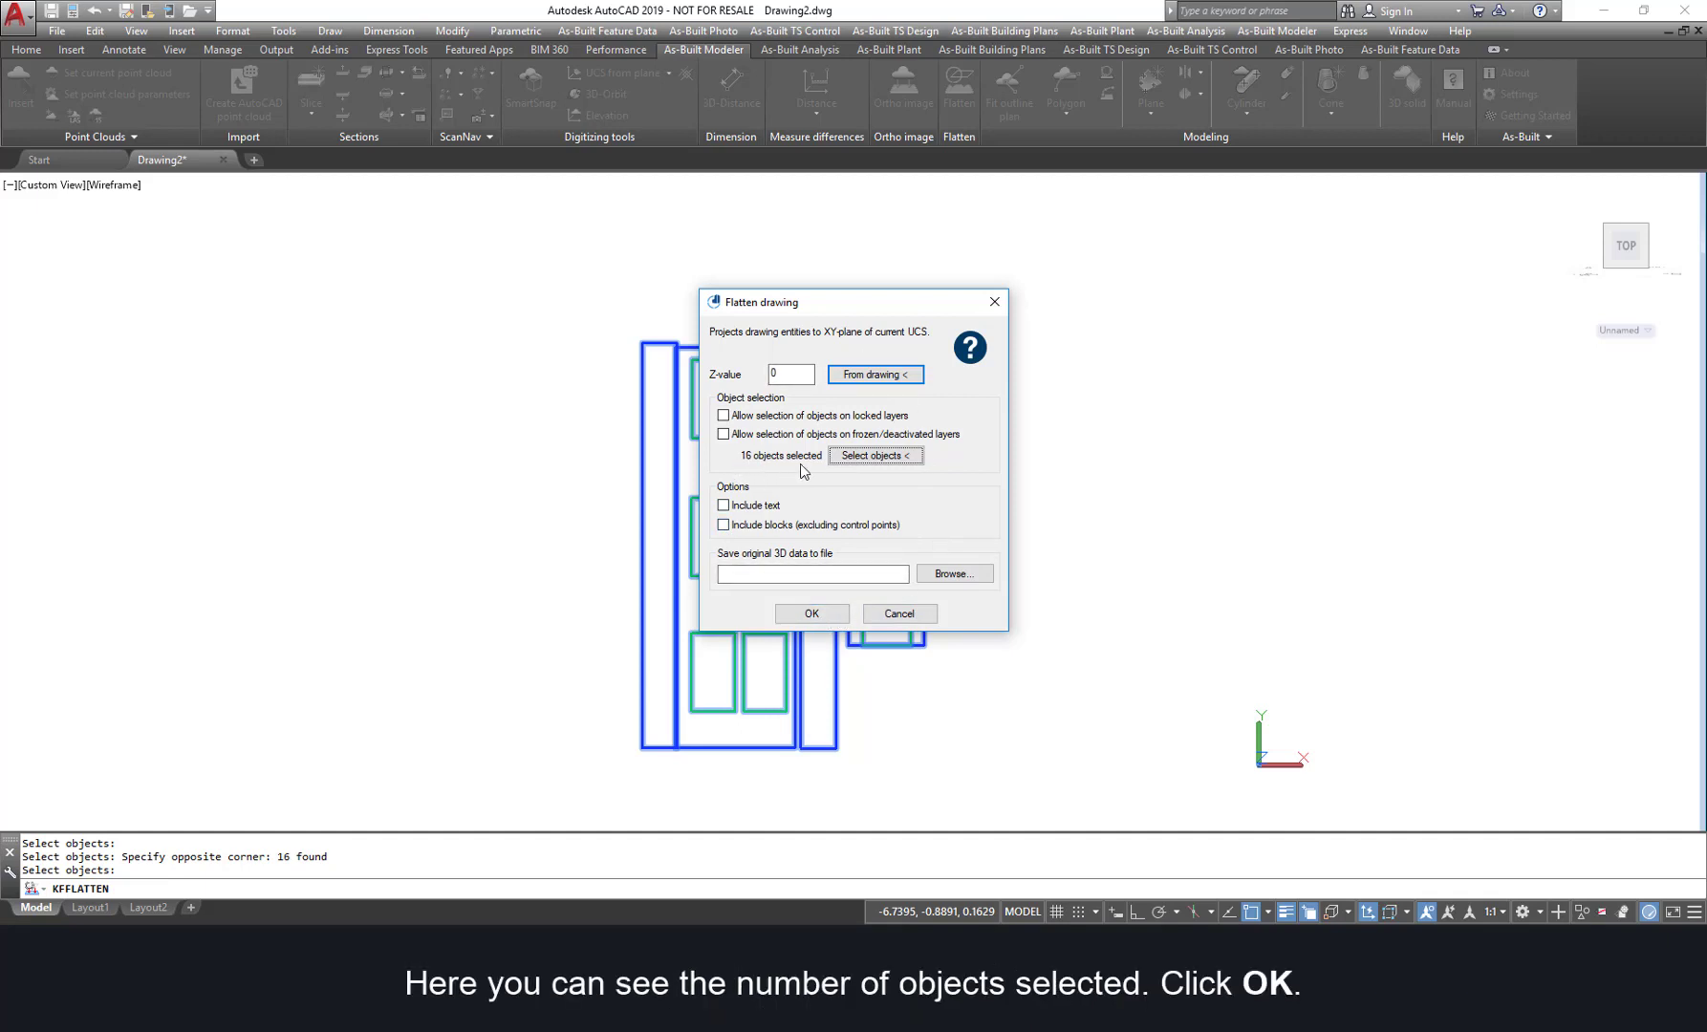
{"action": "left_click", "coordinate": [812, 614]}
{"action": "mouse_move", "coordinate": [983, 545]}
{"action": "middle_mouse_down", "text": "shift"}
{"action": "mouse_move", "coordinate": [938, 648]}
{"action": "mouse_move", "coordinate": [771, 663]}
{"action": "mouse_move", "coordinate": [998, 655]}
{"action": "mouse_move", "coordinate": [1021, 637]}
{"action": "middle_mouse_up", "text": "shift"}
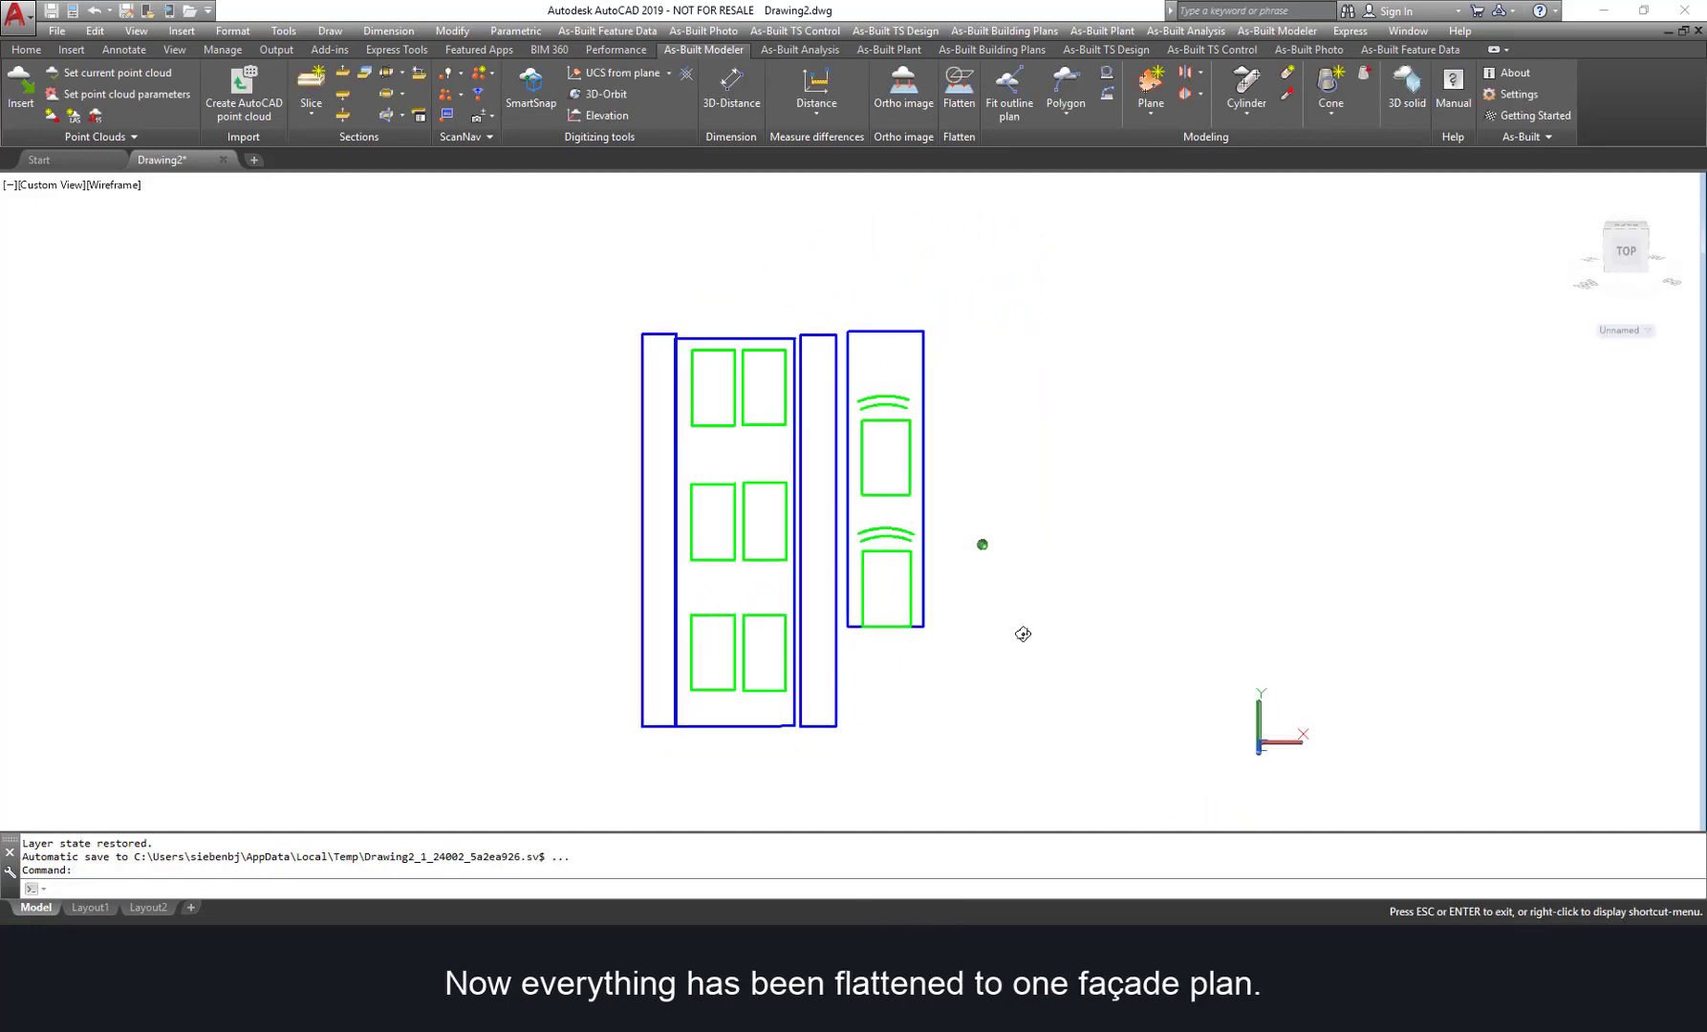
Step: In TOP view on layer 0, add a 1.28 linear dimension above a lower window
{"action": "left_click", "coordinate": [1626, 253]}
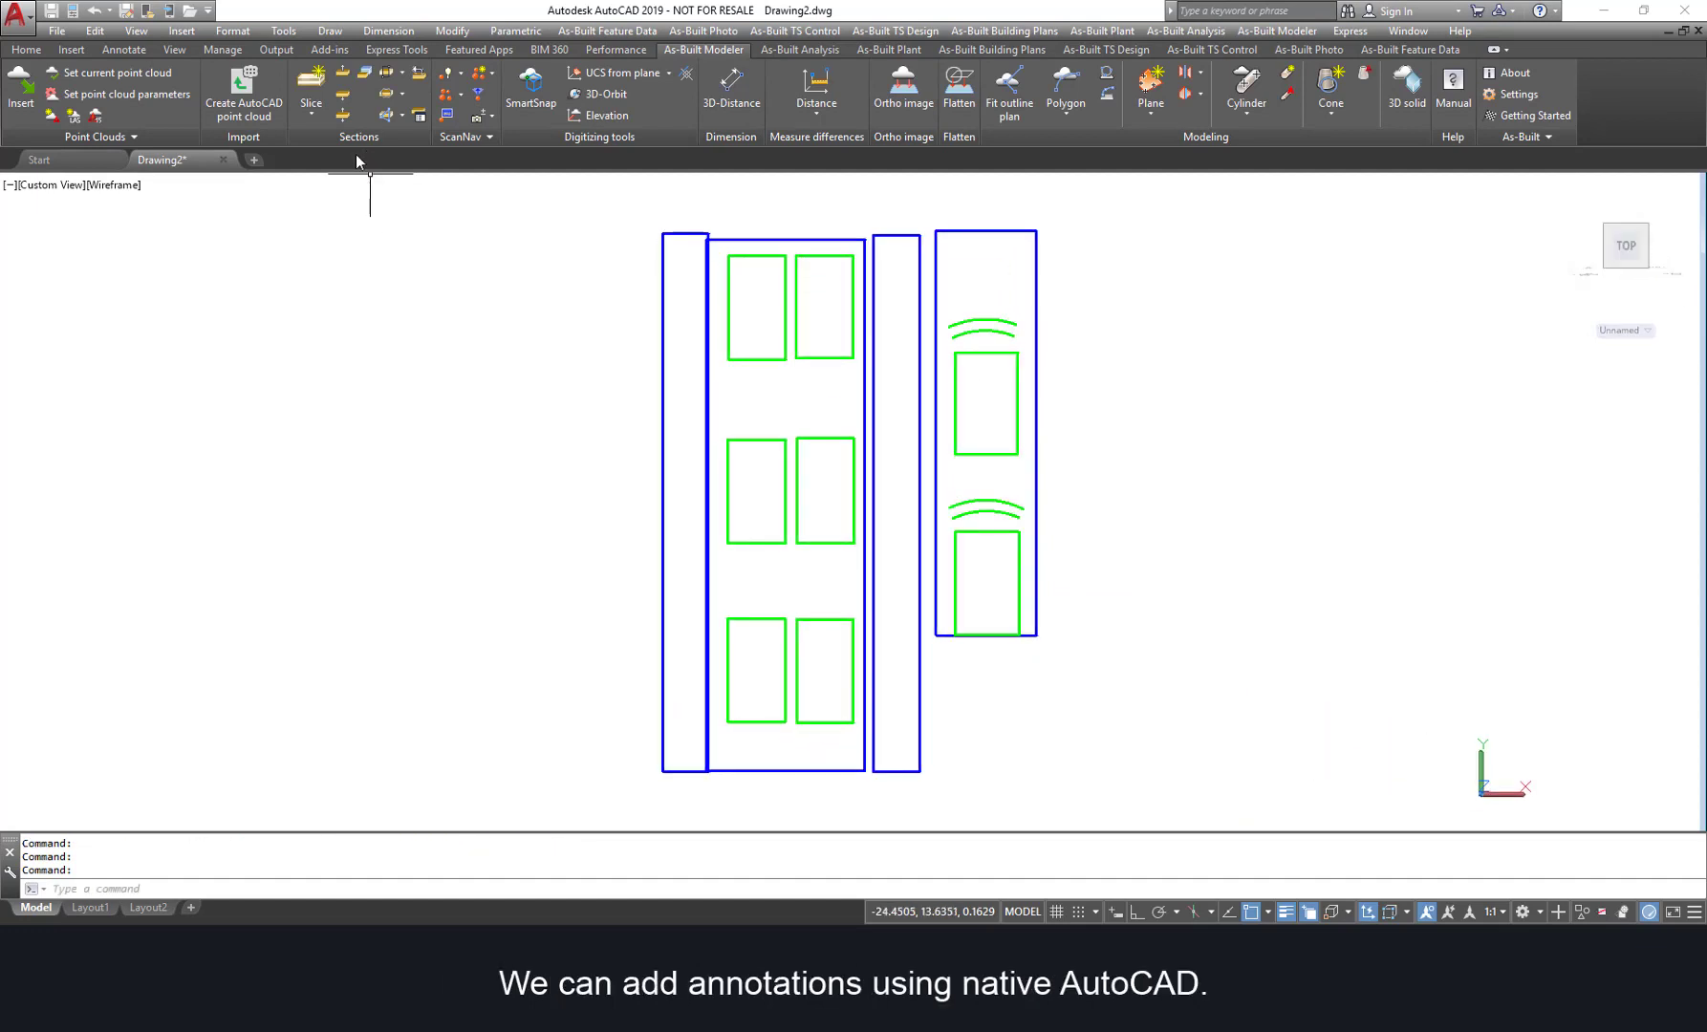
{"action": "left_click", "coordinate": [29, 51]}
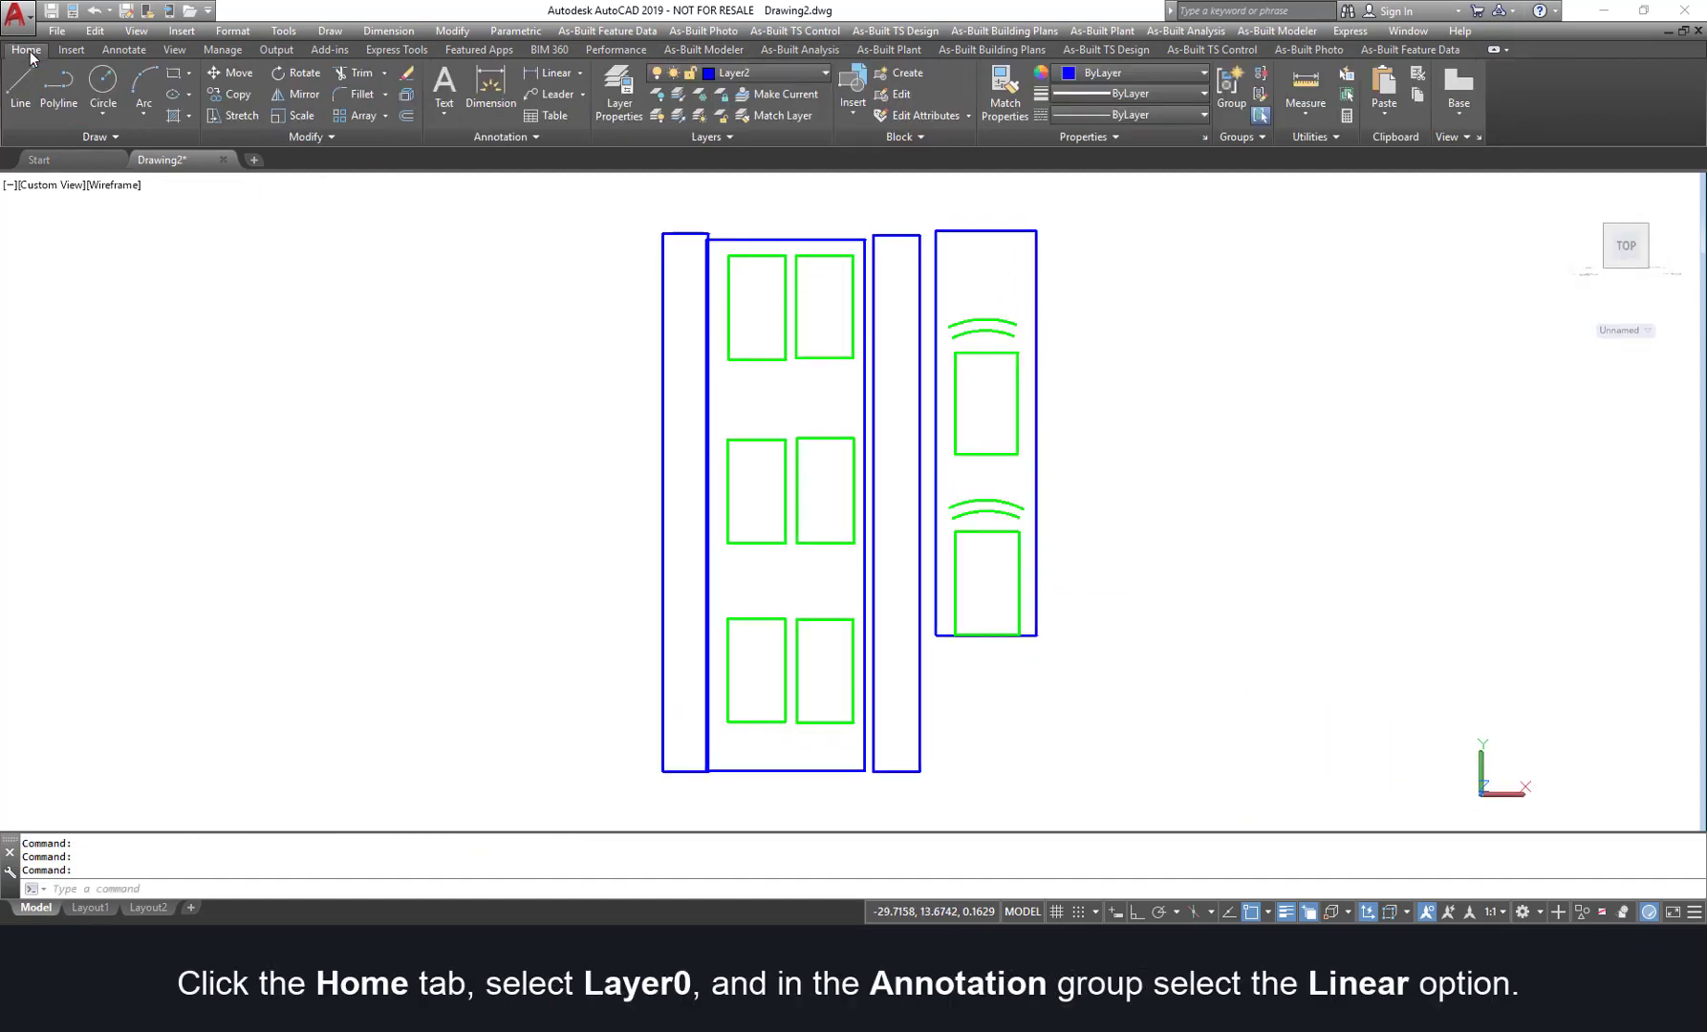
{"action": "left_click", "coordinate": [824, 74]}
{"action": "left_click", "coordinate": [745, 92]}
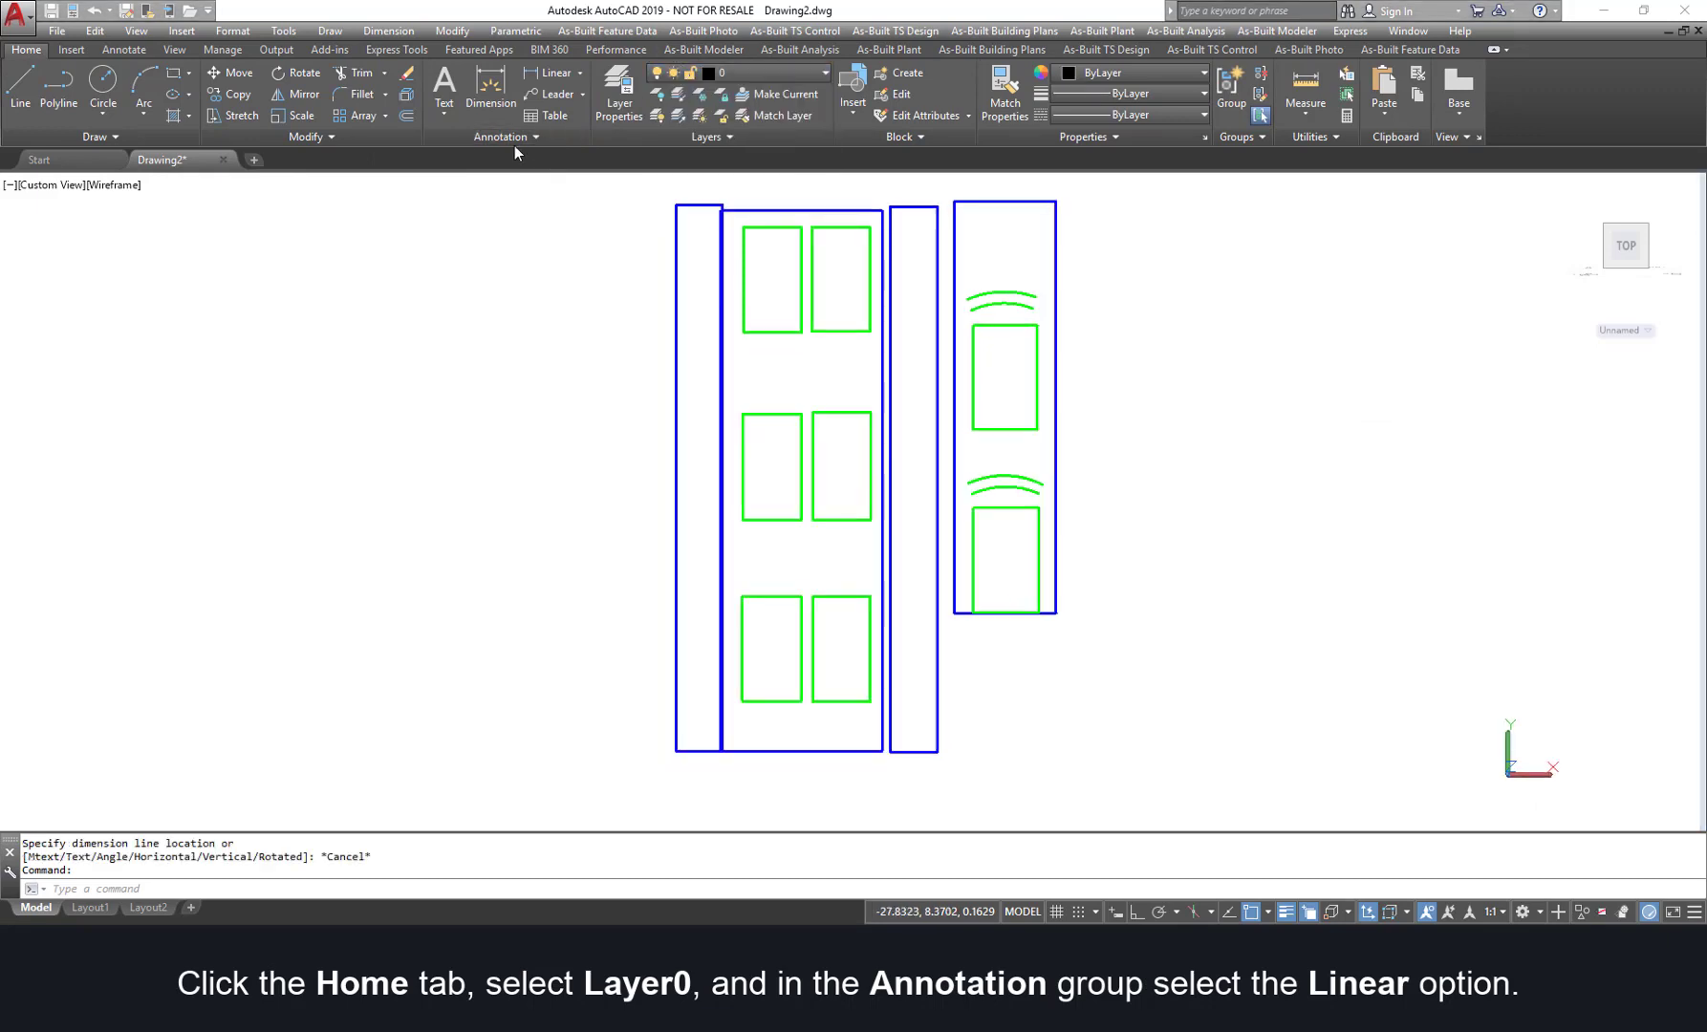
{"action": "left_click", "coordinate": [580, 74]}
{"action": "left_click", "coordinate": [537, 100]}
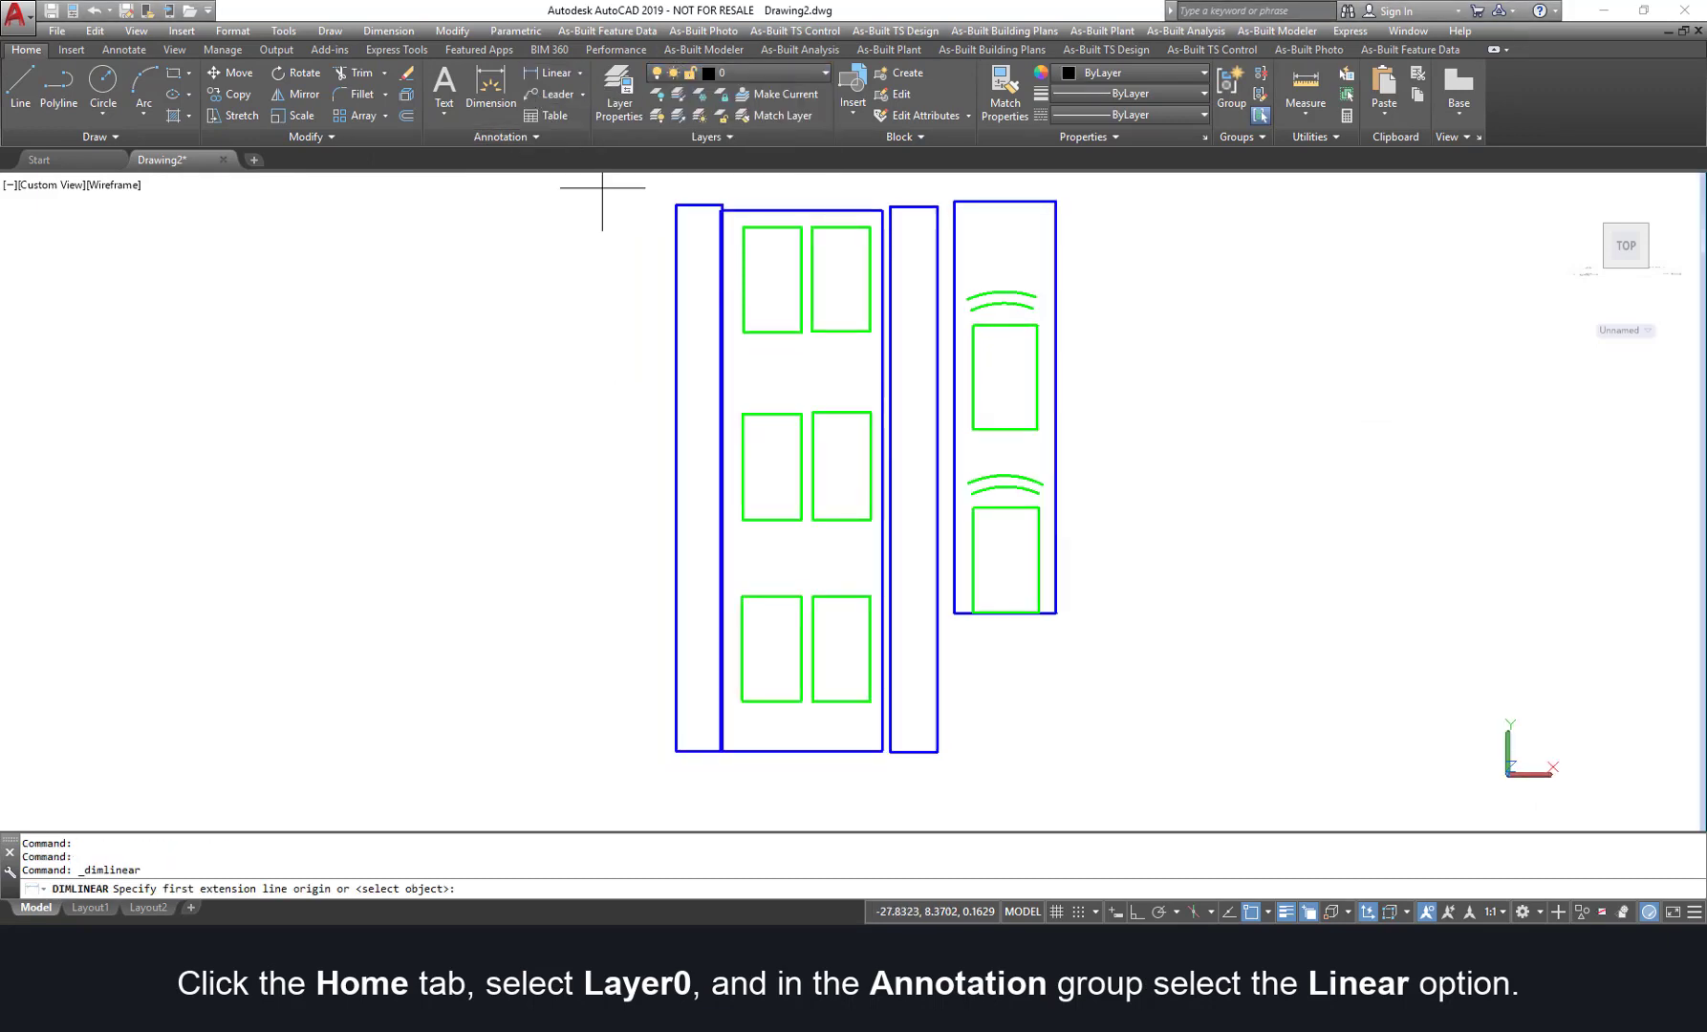
{"action": "left_click", "coordinate": [746, 591]}
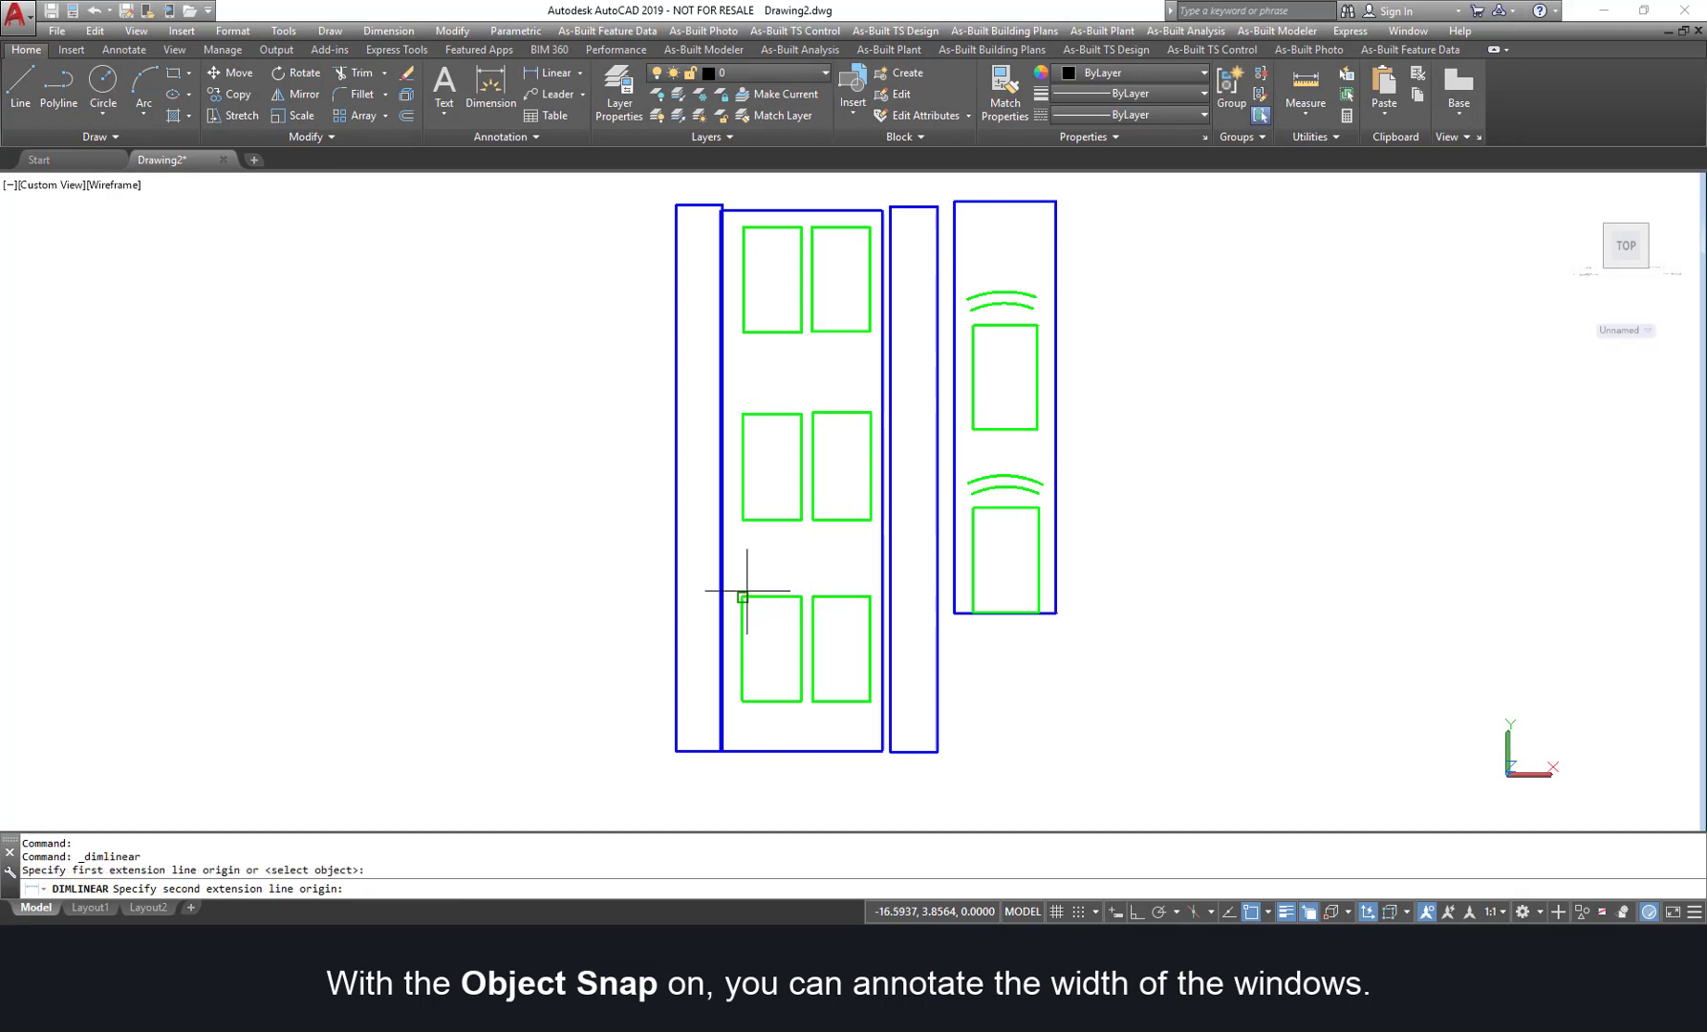
{"action": "left_click", "coordinate": [801, 597]}
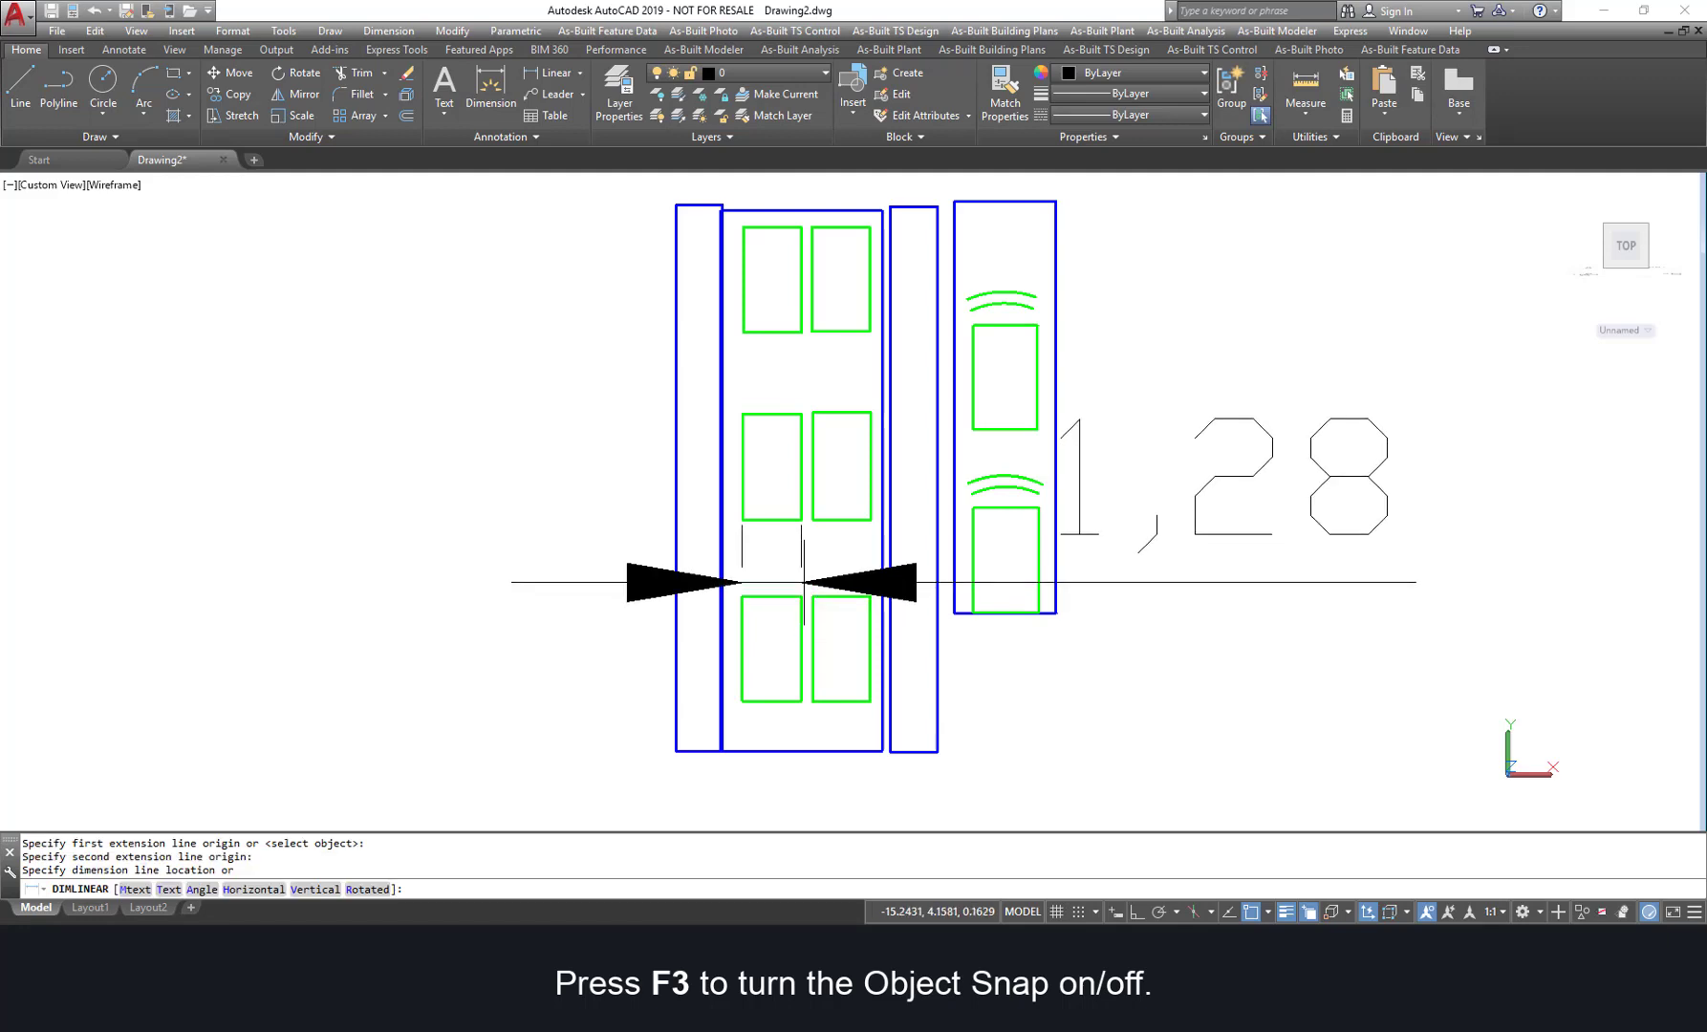
{"action": "left_click", "coordinate": [773, 582]}
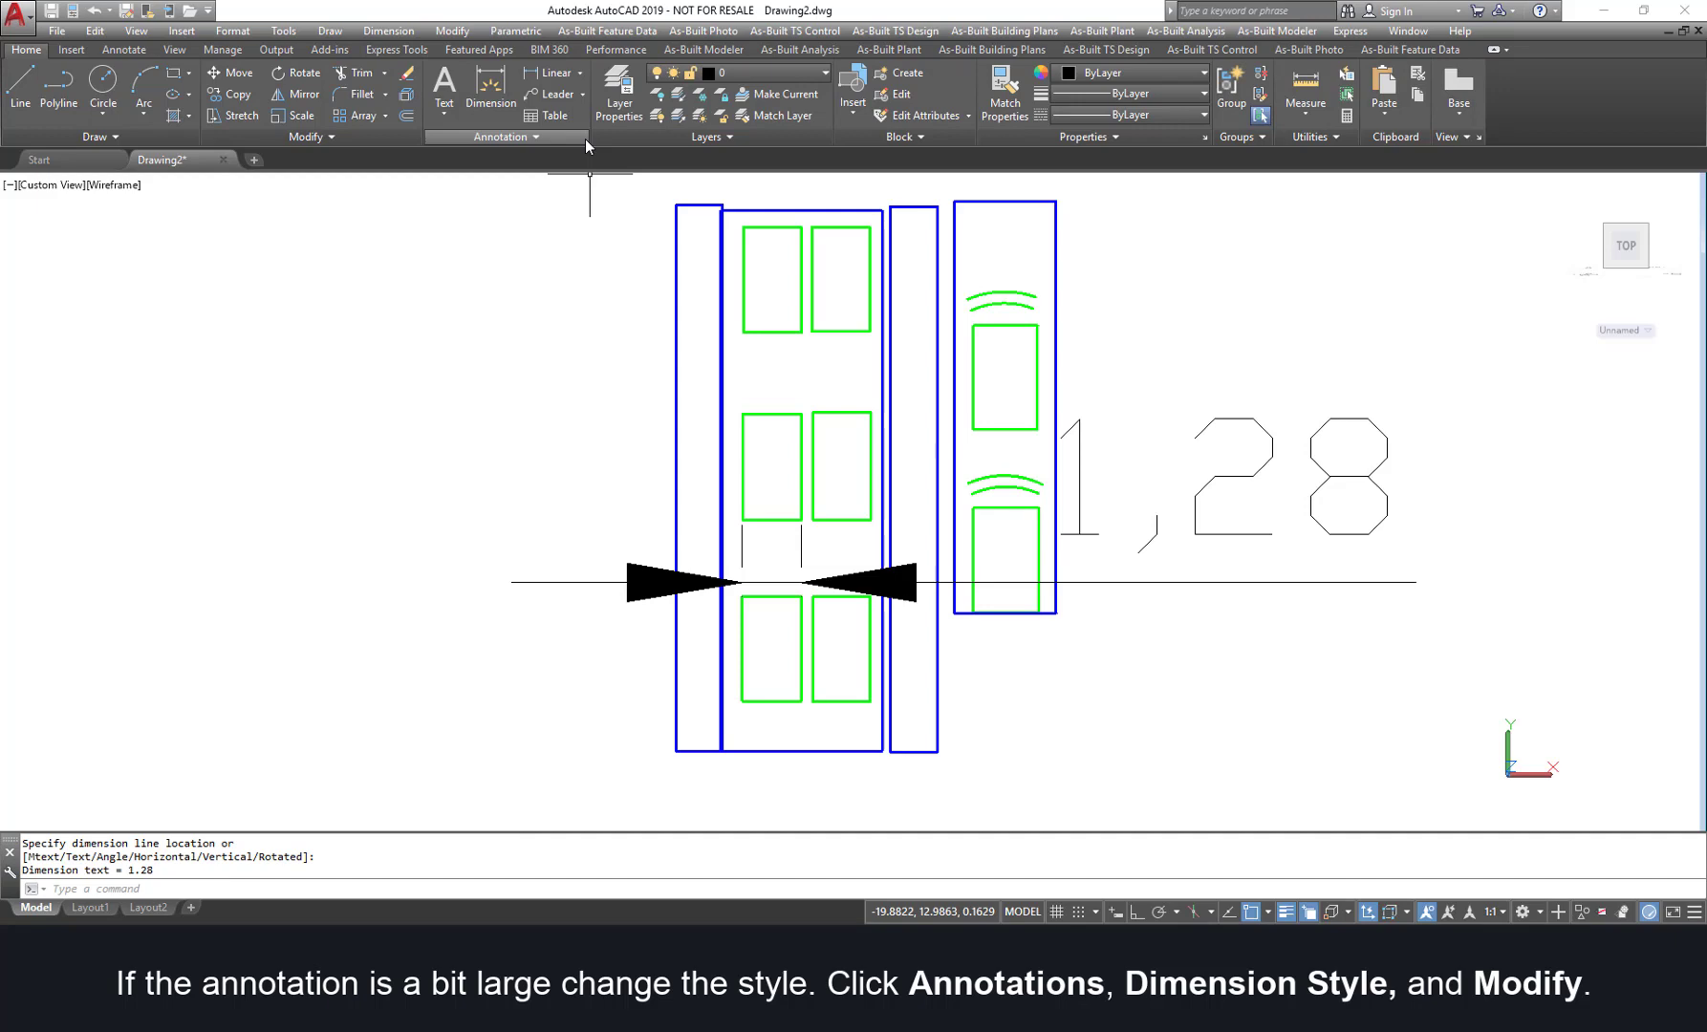
Step: Reduce the ISO-25 dimension style's overall scale so the dimension shrinks
{"action": "left_click", "coordinate": [585, 138]}
{"action": "left_click", "coordinate": [436, 182]}
{"action": "left_click", "coordinate": [1037, 432]}
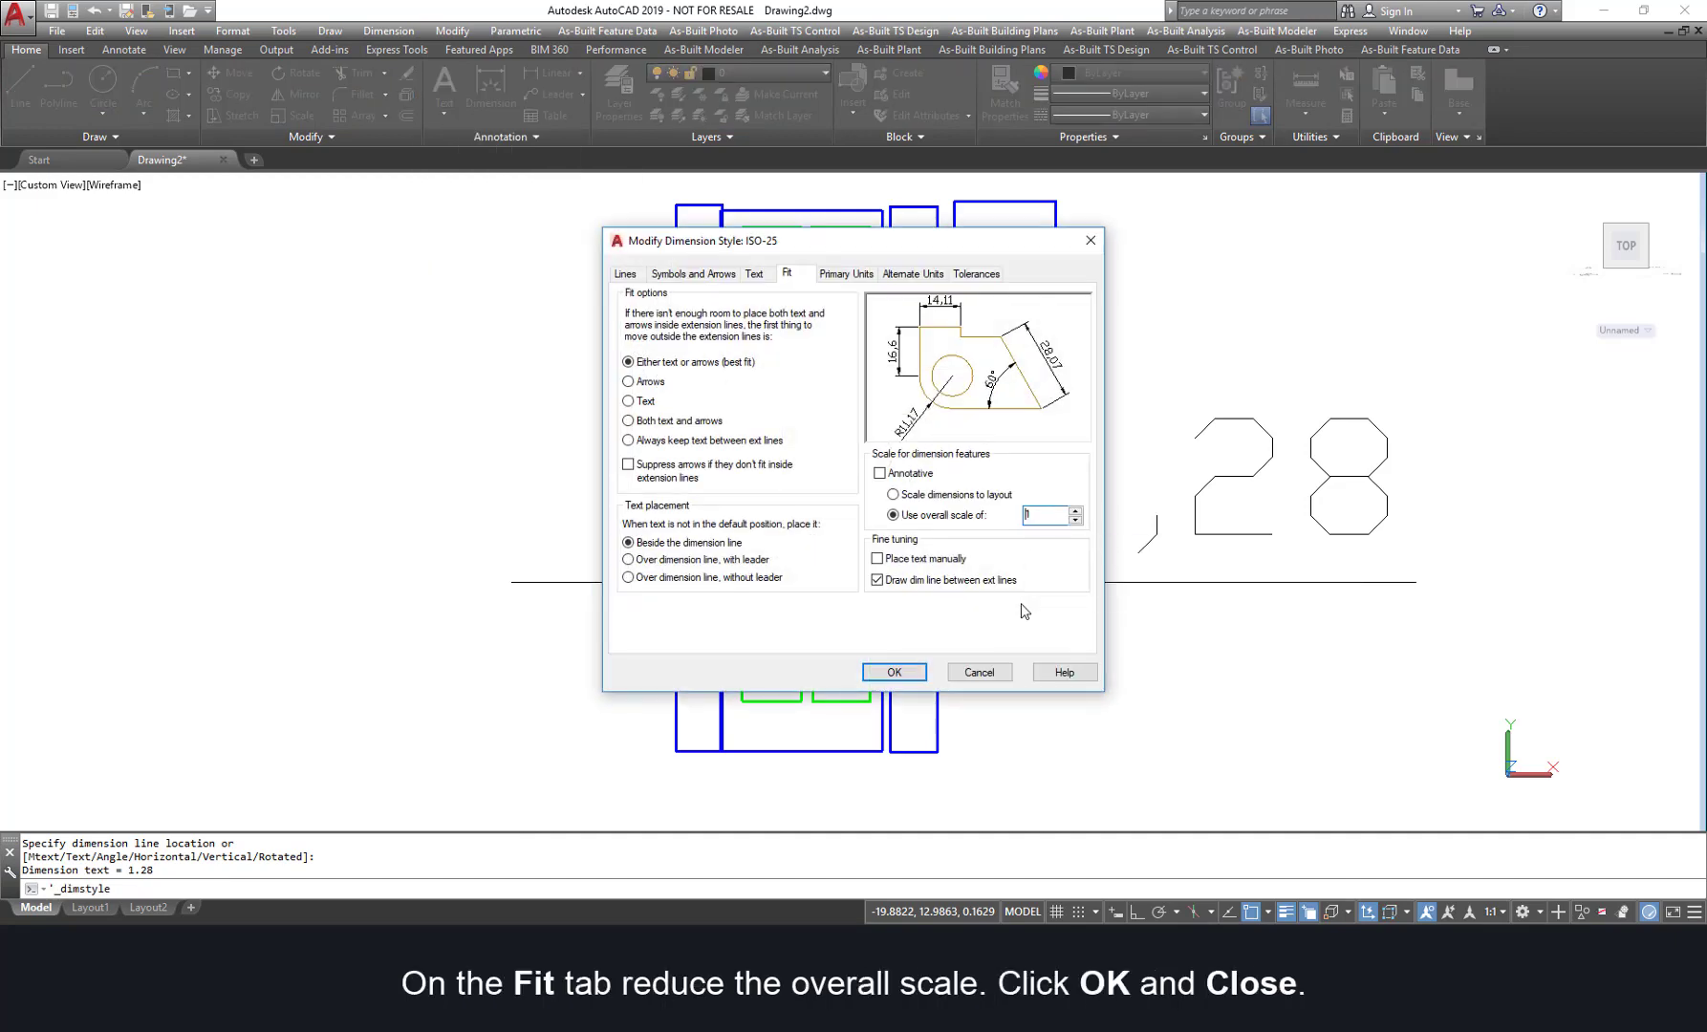
{"action": "left_click", "coordinate": [891, 675]}
{"action": "left_click", "coordinate": [962, 606]}
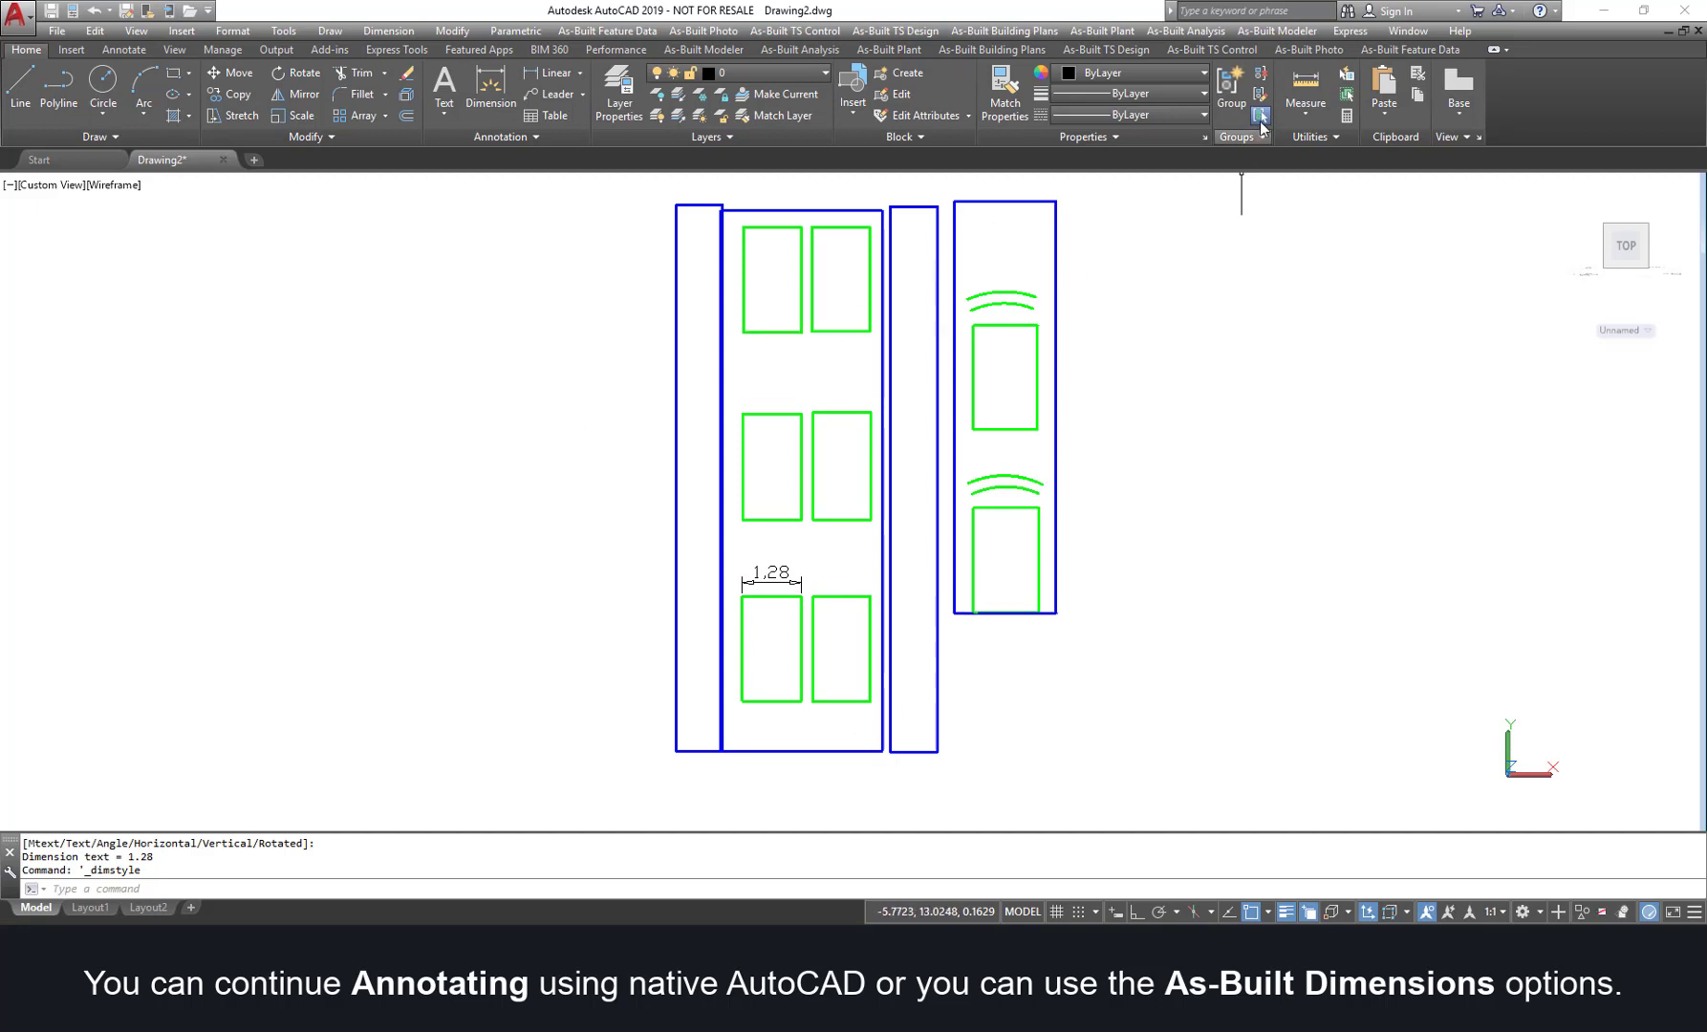
Step: Place an outlined RH: 0.00 reference height marker at the frame's bottom corner
{"action": "left_click", "coordinate": [1308, 50]}
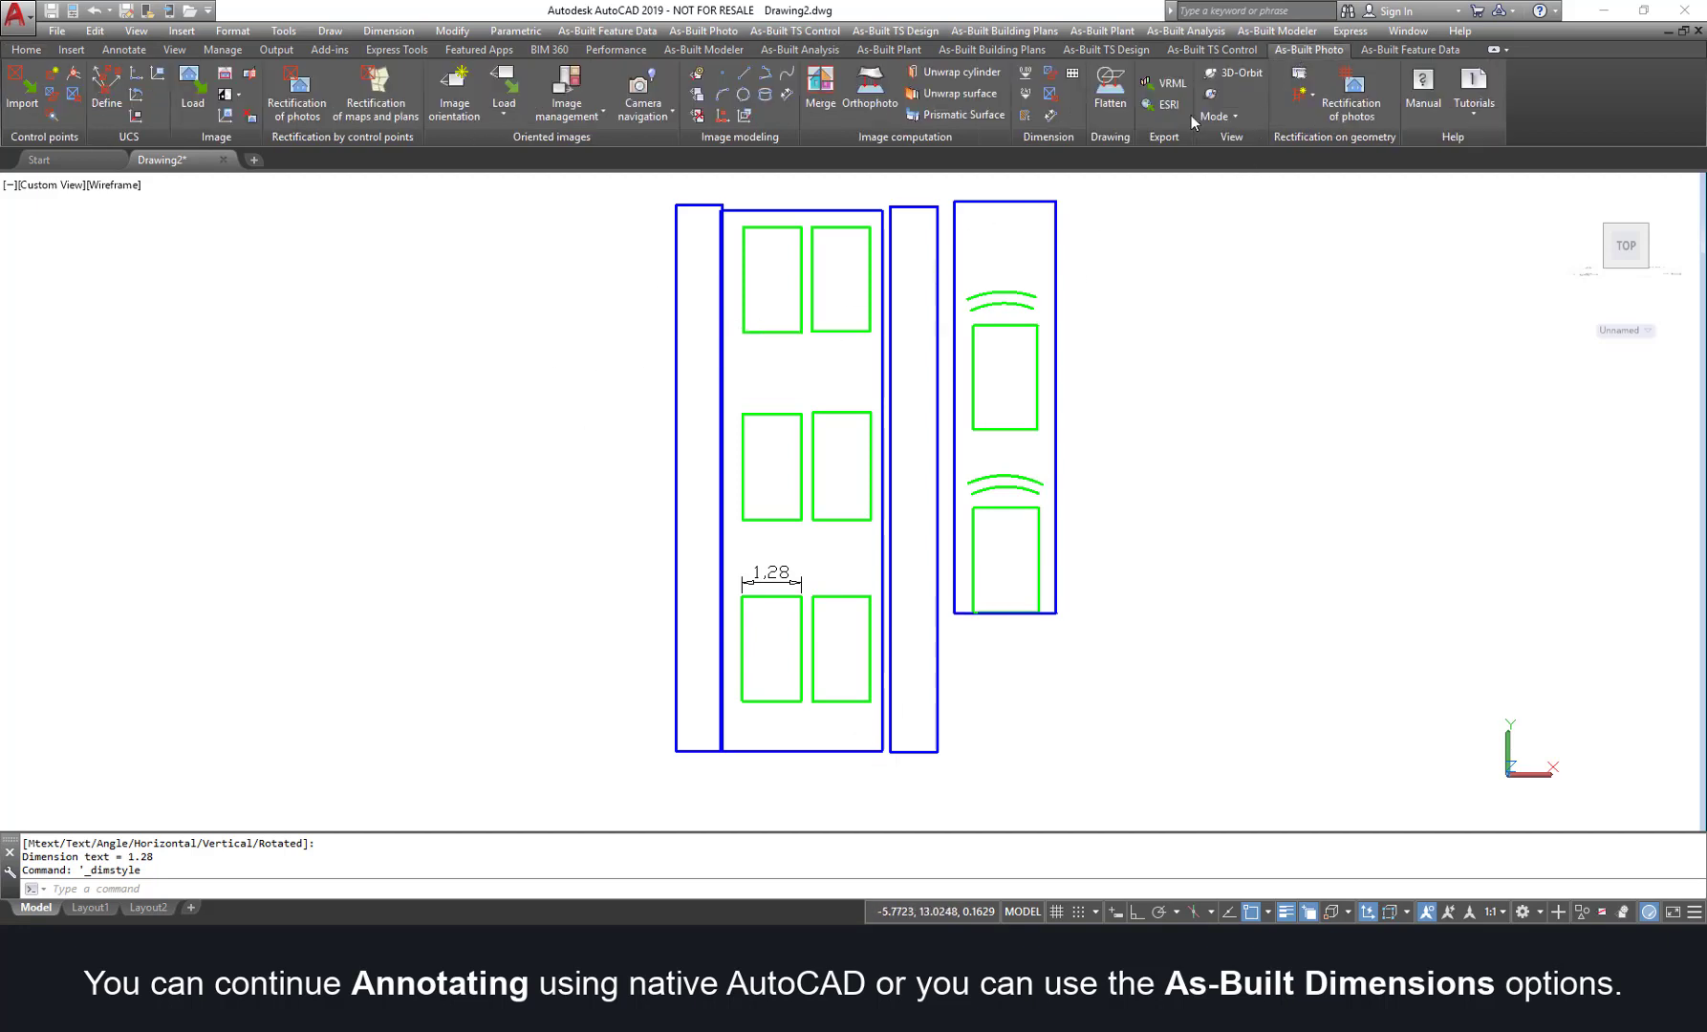
{"action": "left_click", "coordinate": [1024, 76]}
{"action": "left_click", "coordinate": [737, 438]}
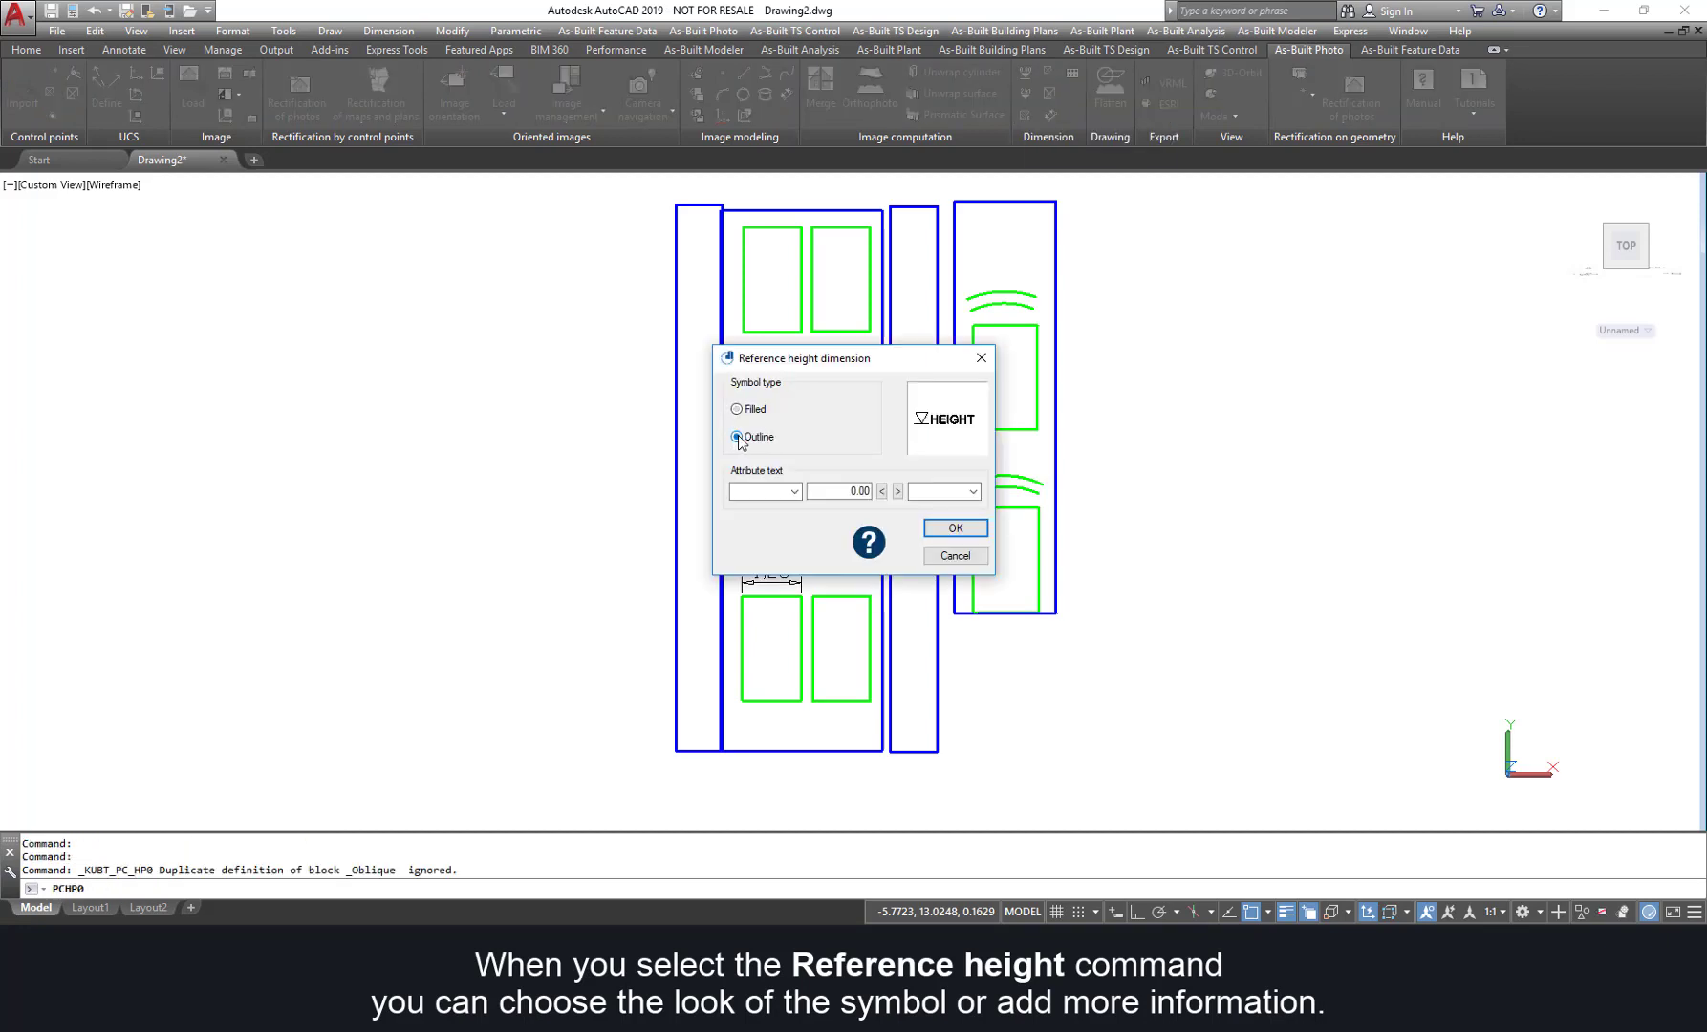
{"action": "left_click", "coordinate": [795, 492]}
{"action": "left_click", "coordinate": [760, 510]}
{"action": "left_click", "coordinate": [942, 532]}
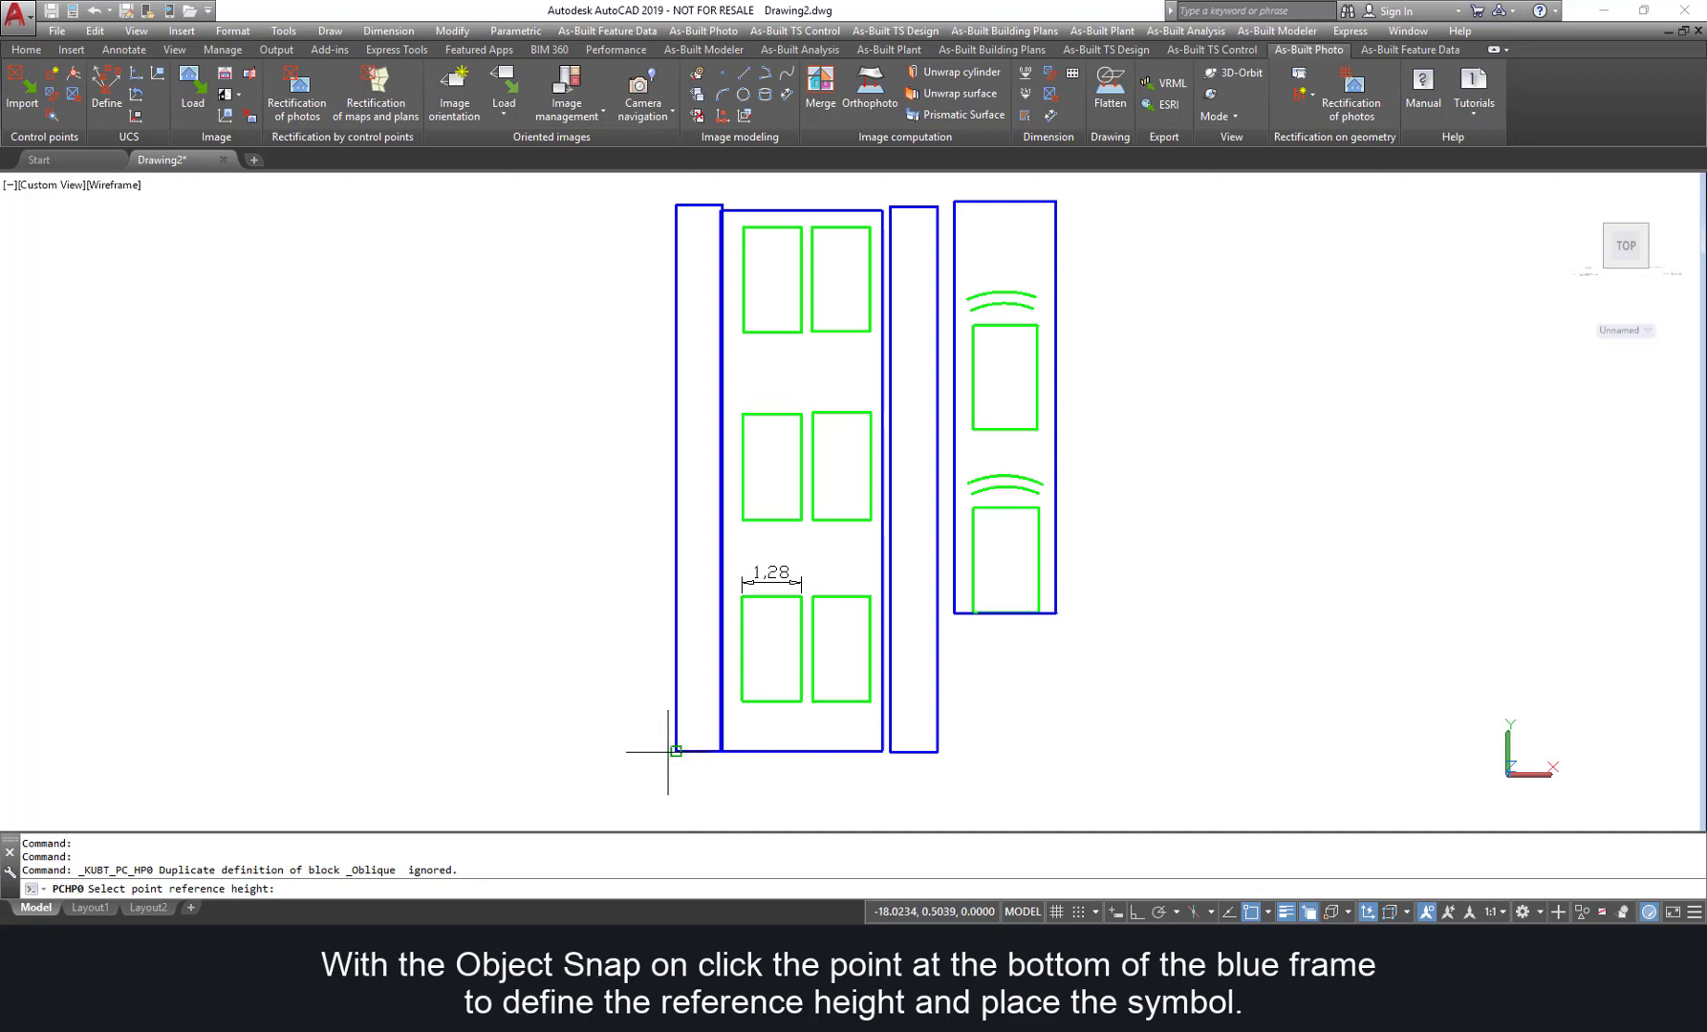
{"action": "left_click", "coordinate": [668, 752]}
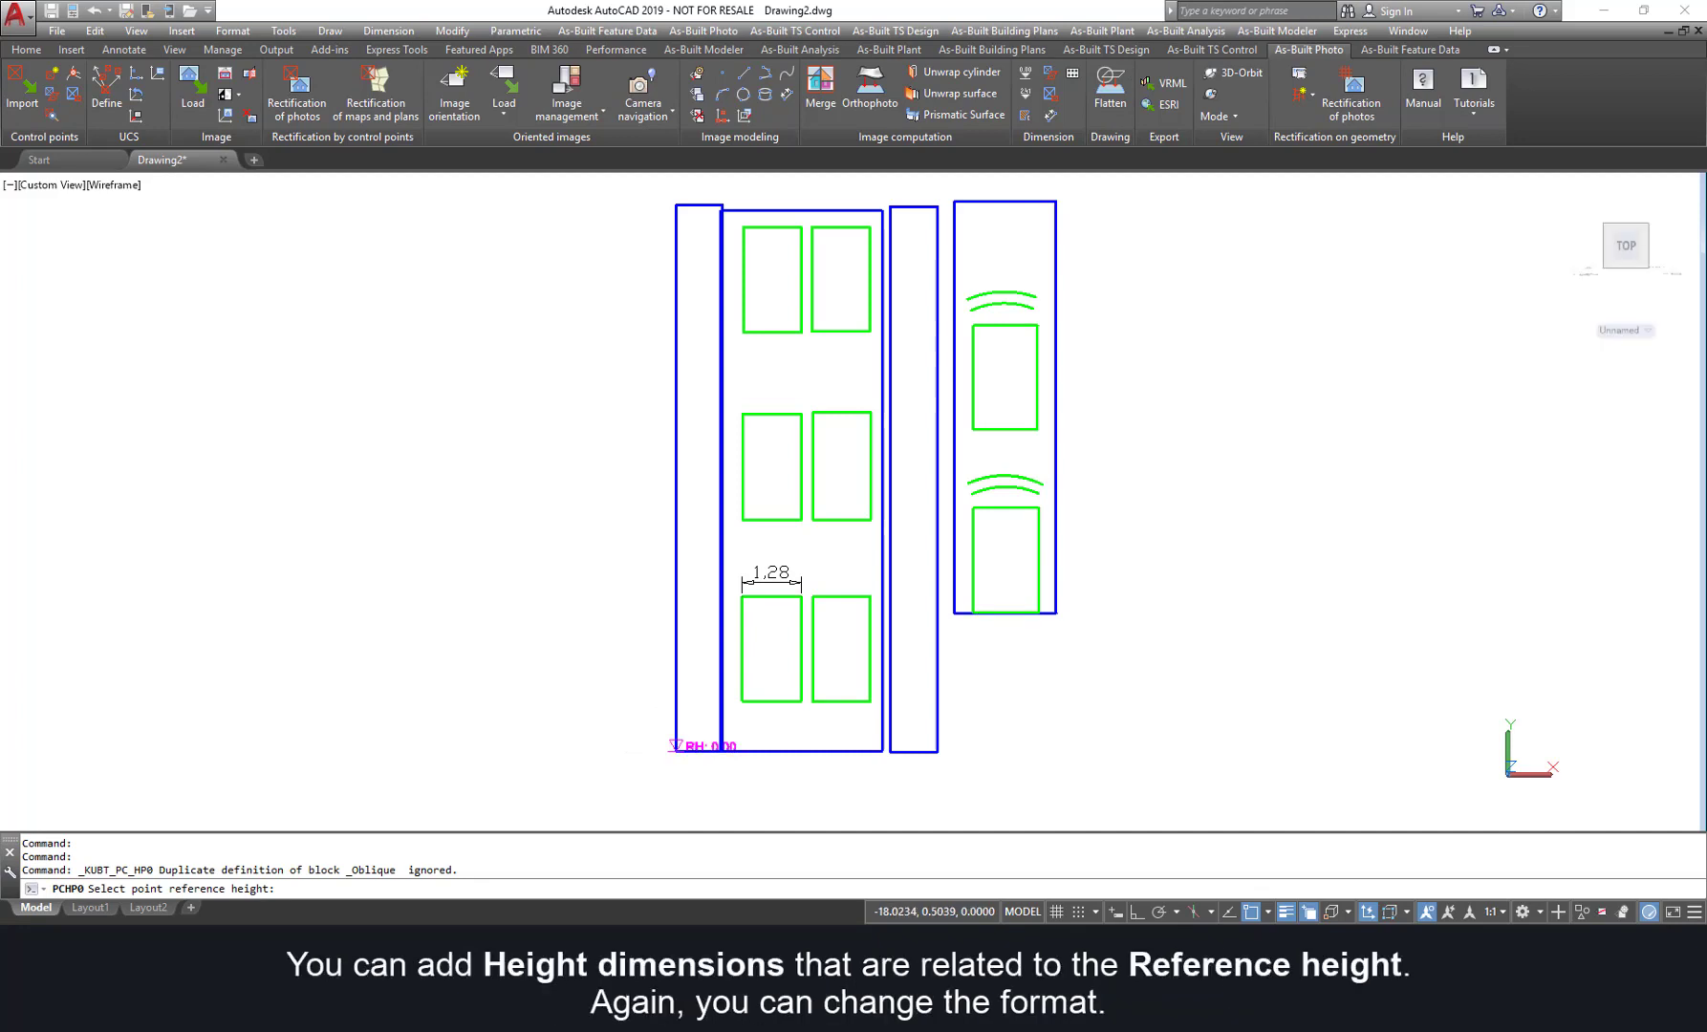
{"action": "key", "text": "Return"}
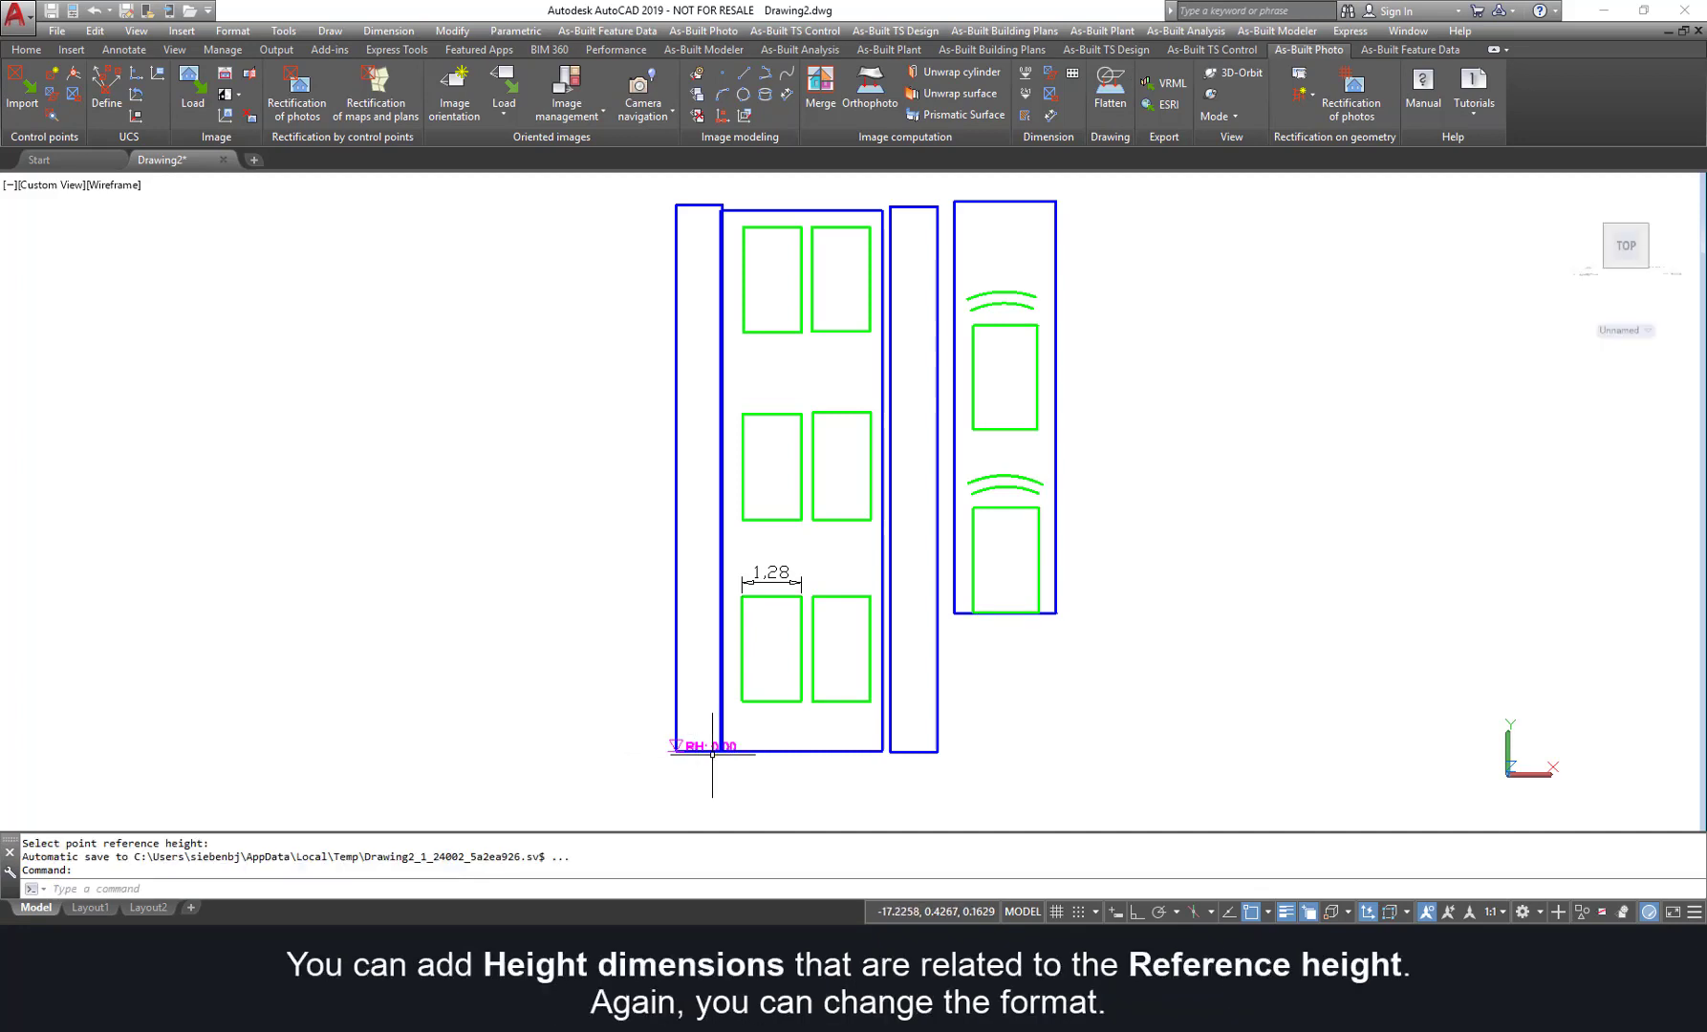
Step: Add repeated outlined Height: markers 3.35, 7.34 and 11.35 at the window tops
{"action": "left_click", "coordinate": [1028, 97]}
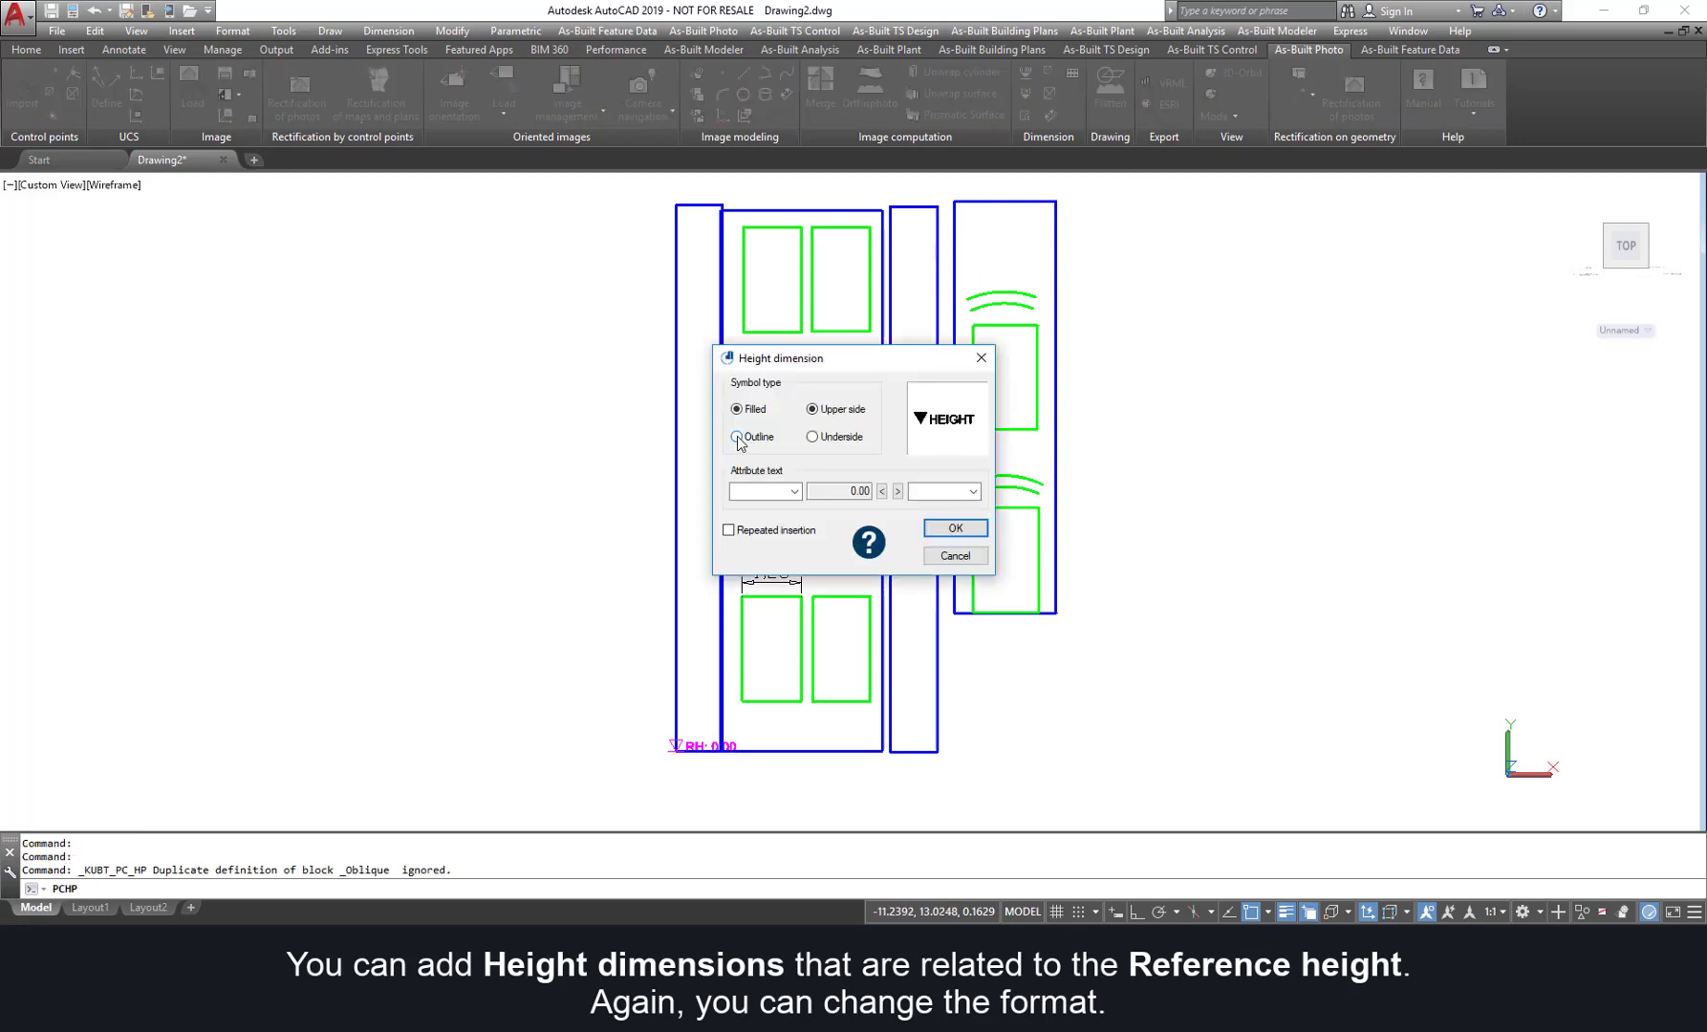
{"action": "left_click", "coordinate": [737, 437]}
{"action": "left_click", "coordinate": [794, 492]}
{"action": "left_click", "coordinate": [757, 508]}
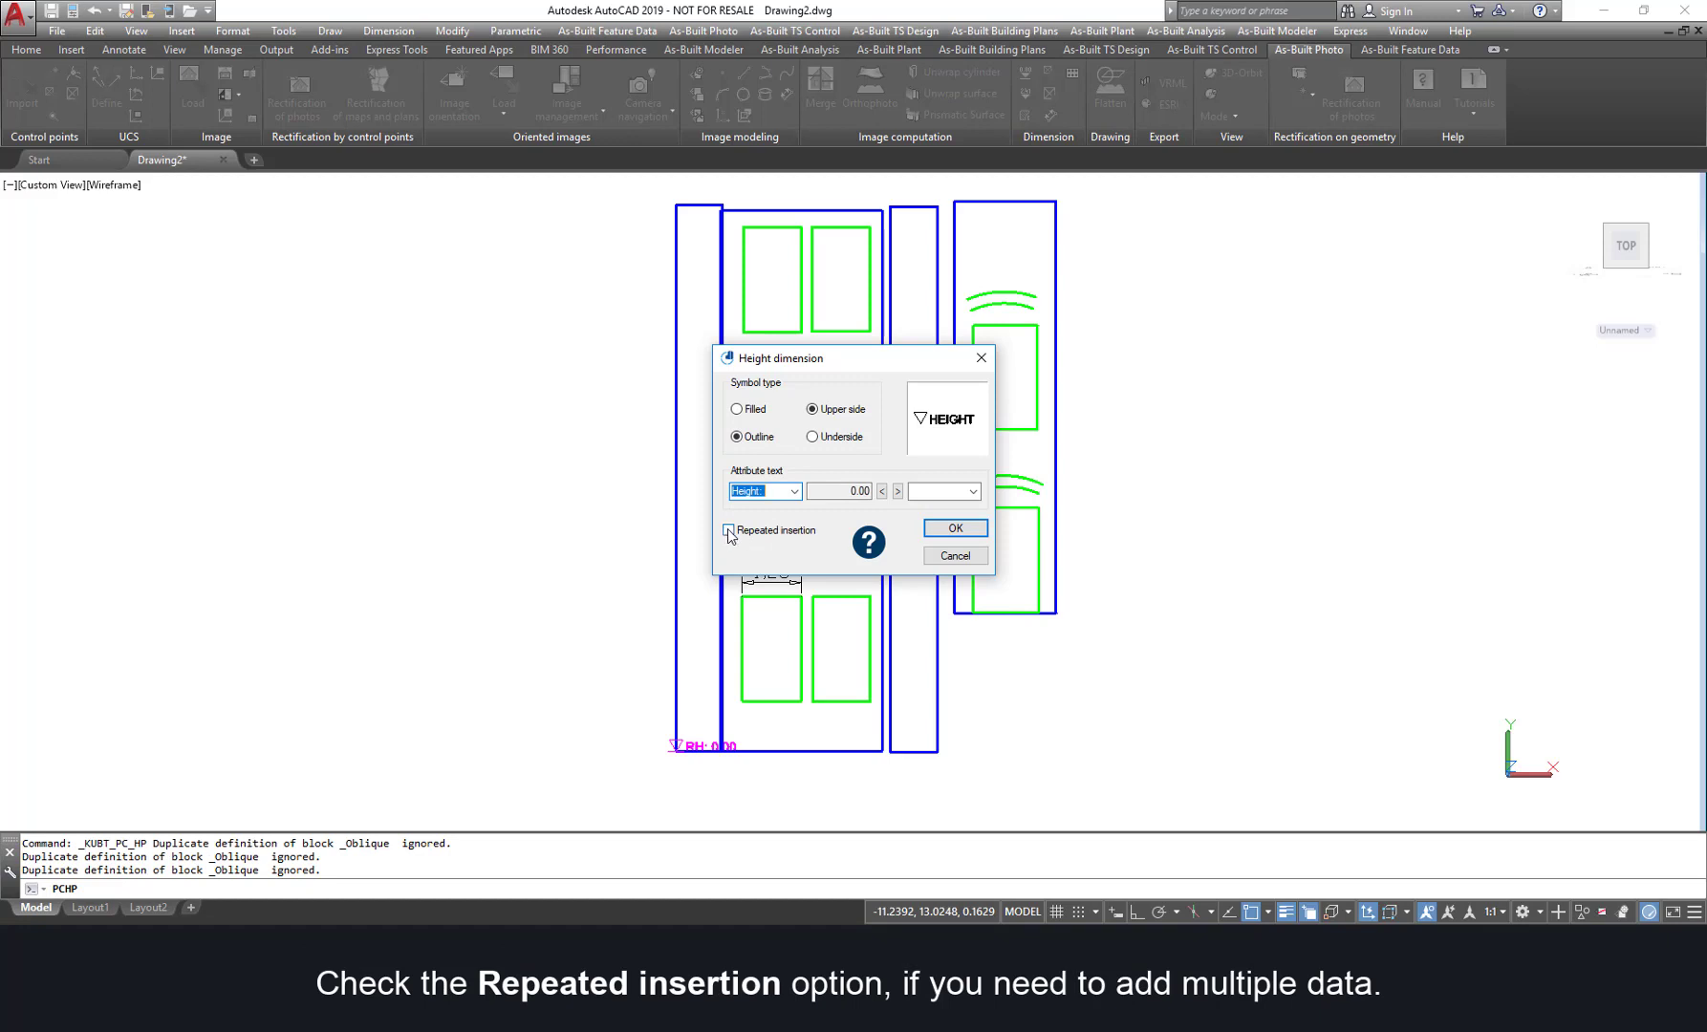
{"action": "left_click", "coordinate": [955, 528]}
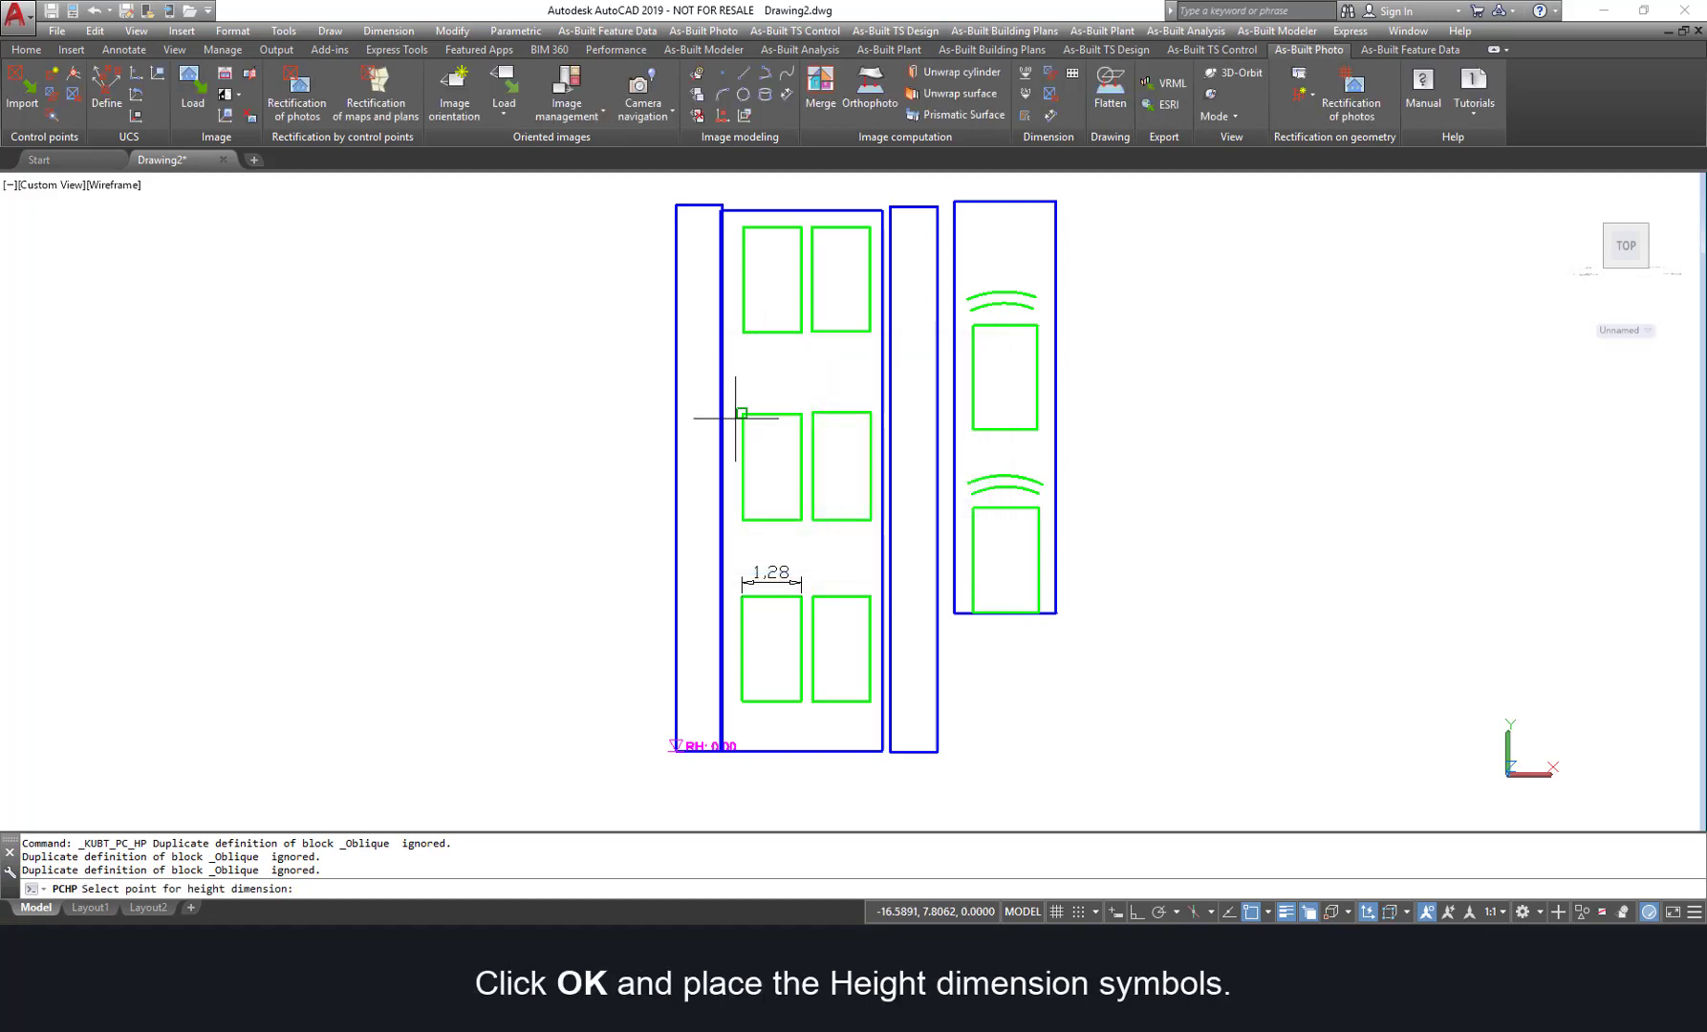
{"action": "left_click", "coordinate": [837, 590]}
{"action": "left_click", "coordinate": [837, 404]}
{"action": "left_click", "coordinate": [837, 218]}
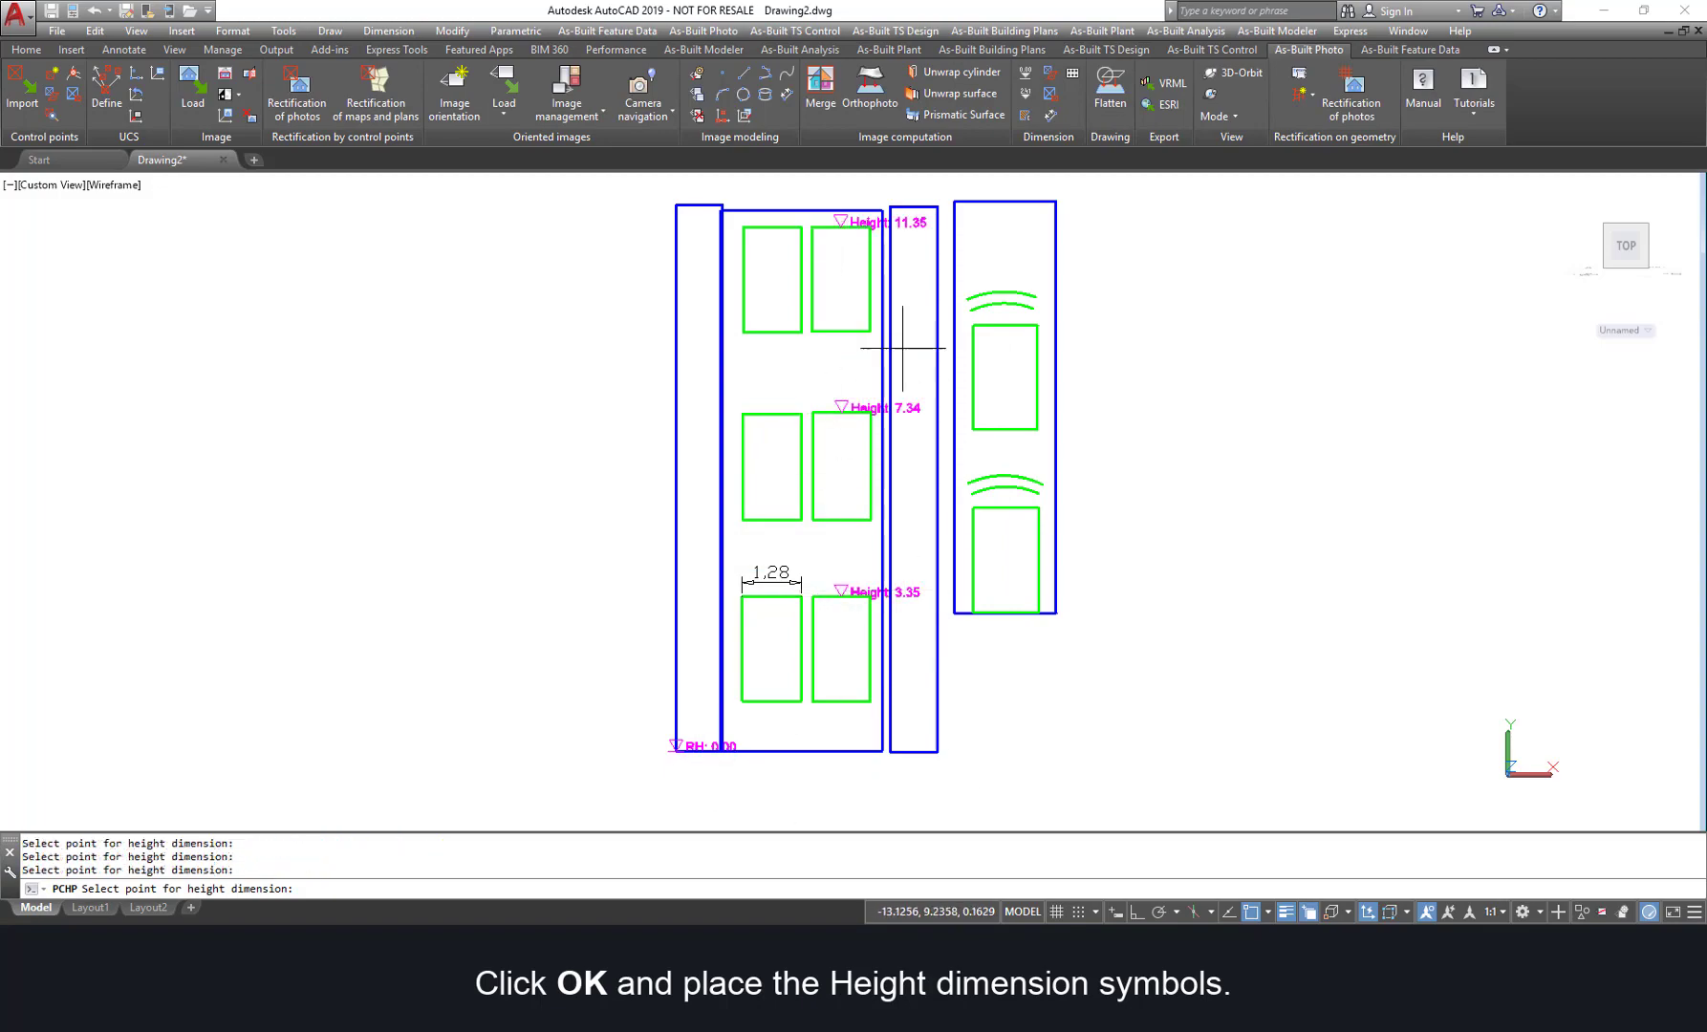